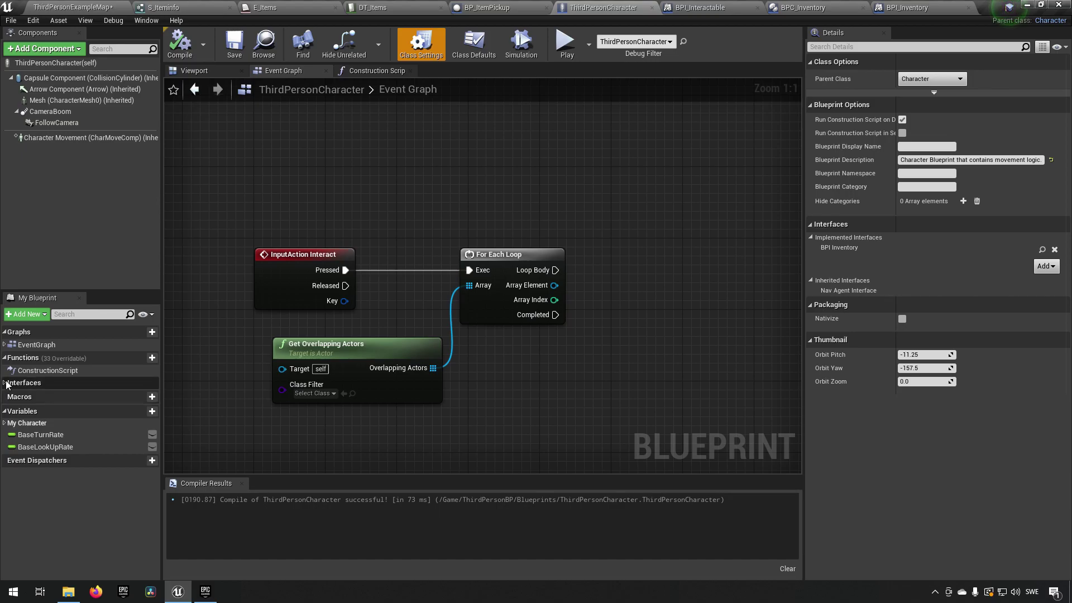
Implement the Add Item to Inventory interface function as an event
left_click(35, 395)
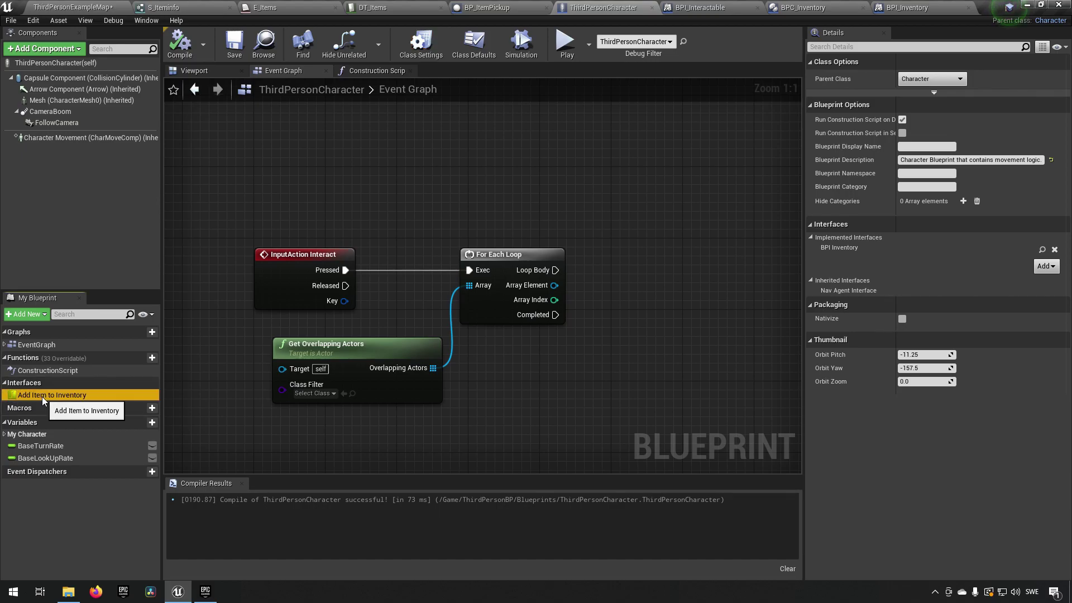
right_click(42, 396)
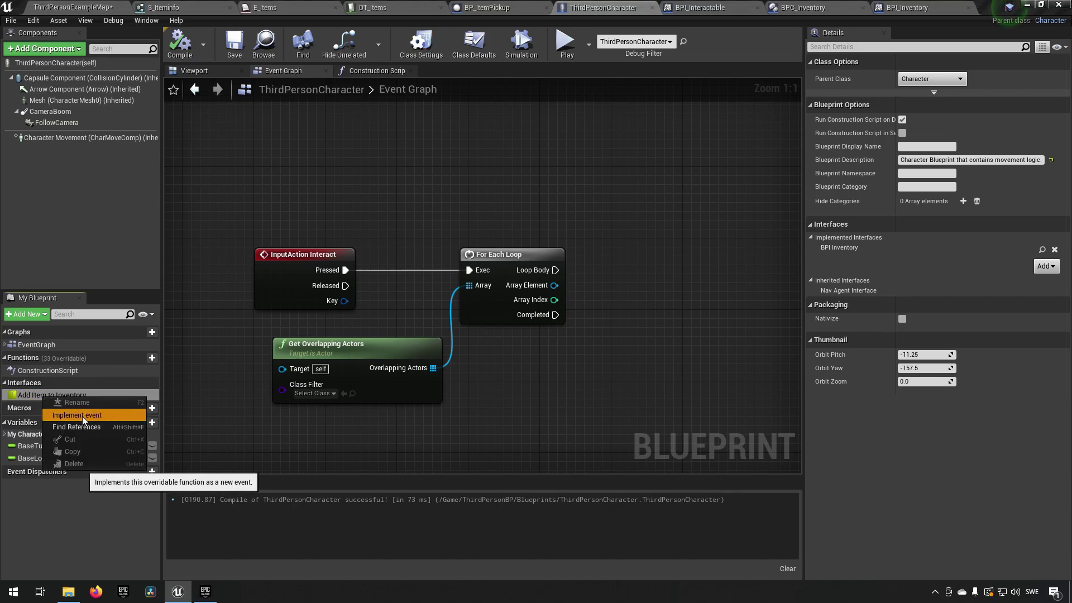
left_click(92, 412)
Place the new event below the InputAction Interact, For Each Loop and Get Overlapping Actors nodes
scroll(516, 335, "down", 9)
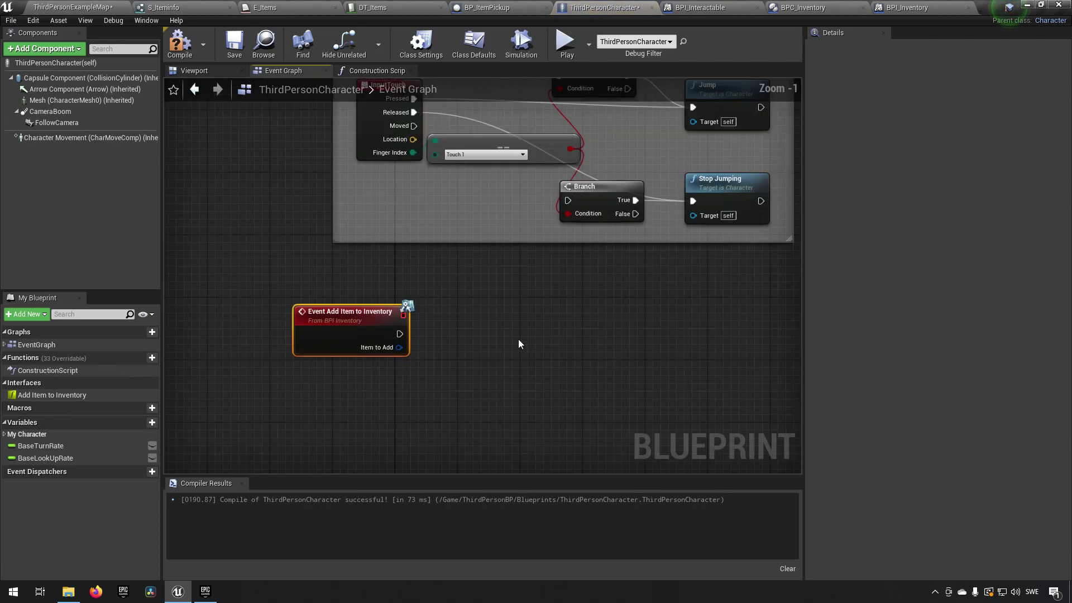
right_click_drag(699, 292, 588, 361)
left_click_drag(395, 391, 650, 219)
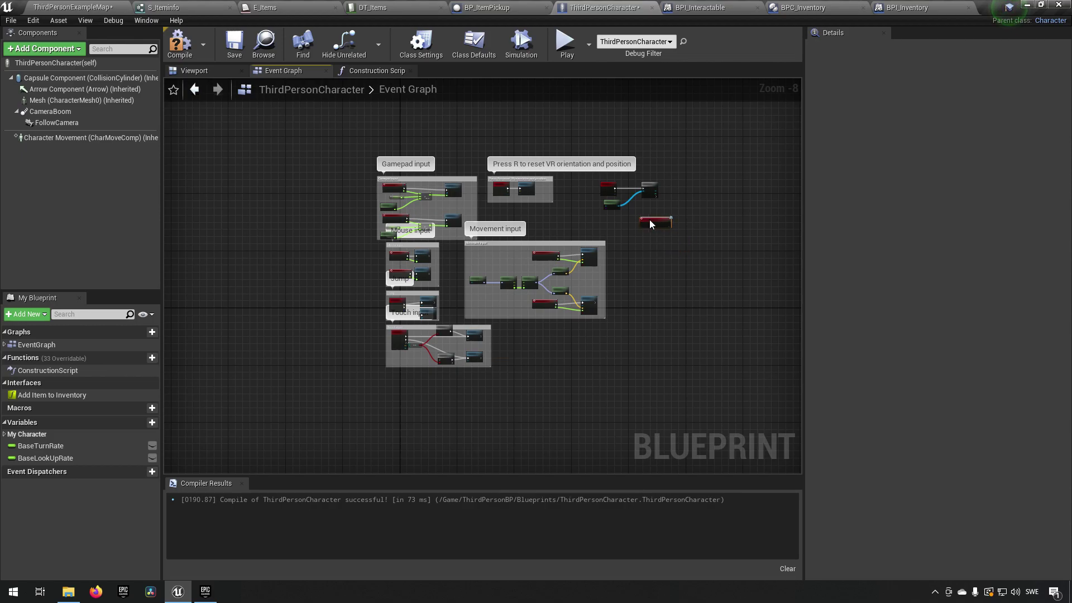
right_click_drag(741, 182, 678, 276)
scroll(678, 276, "up", 5)
left_click_drag(299, 182, 510, 289)
left_click_drag(478, 245, 587, 203)
left_click(609, 388)
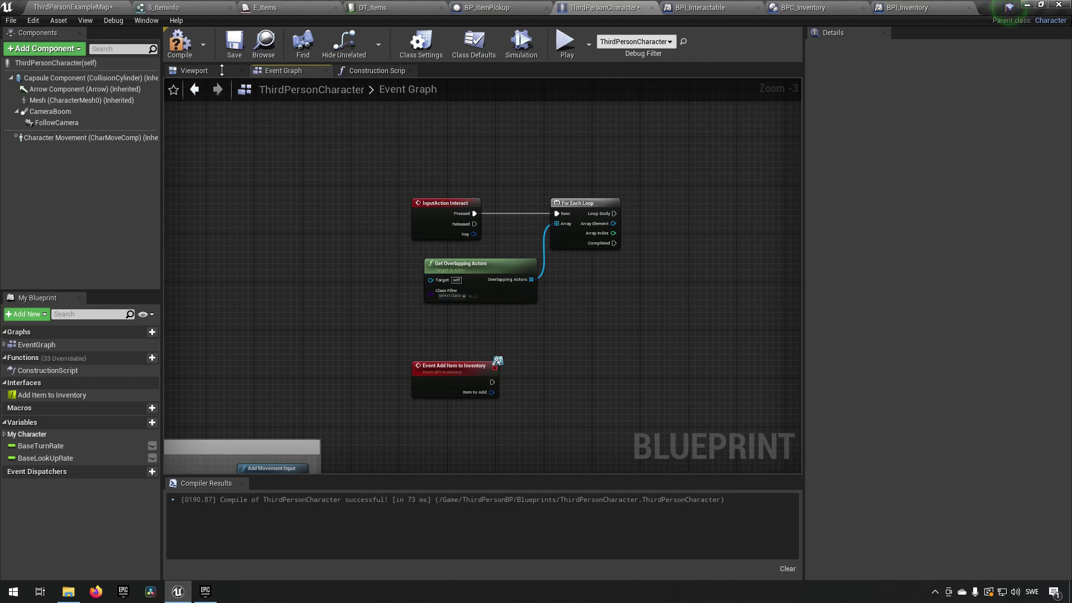
Add a BPC_Inventory component to ThirdPersonCharacter and compile
left_click(180, 43)
left_click(66, 49)
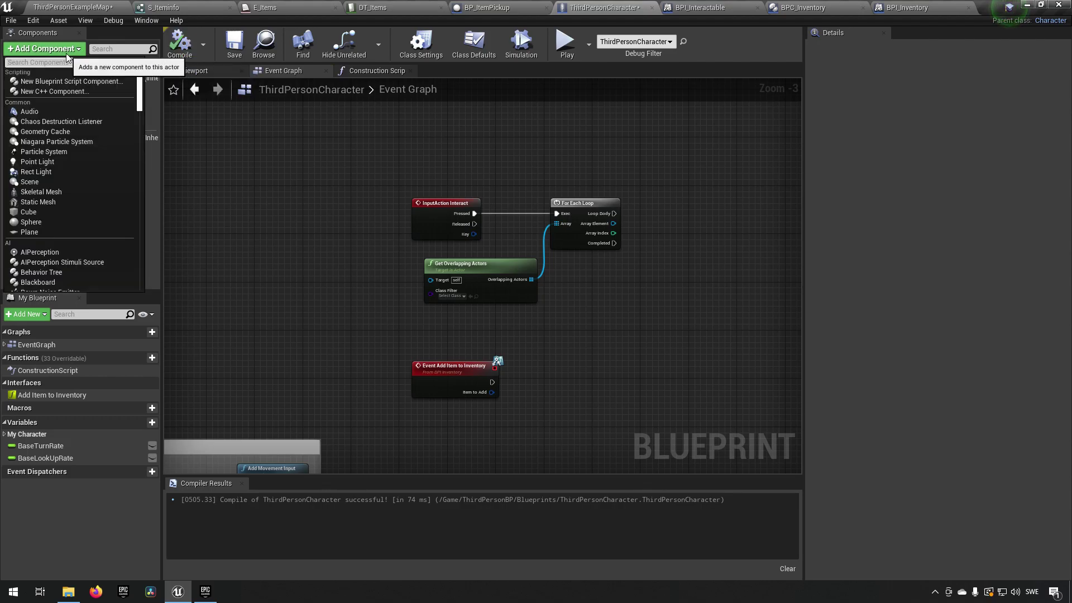
type("bpc_")
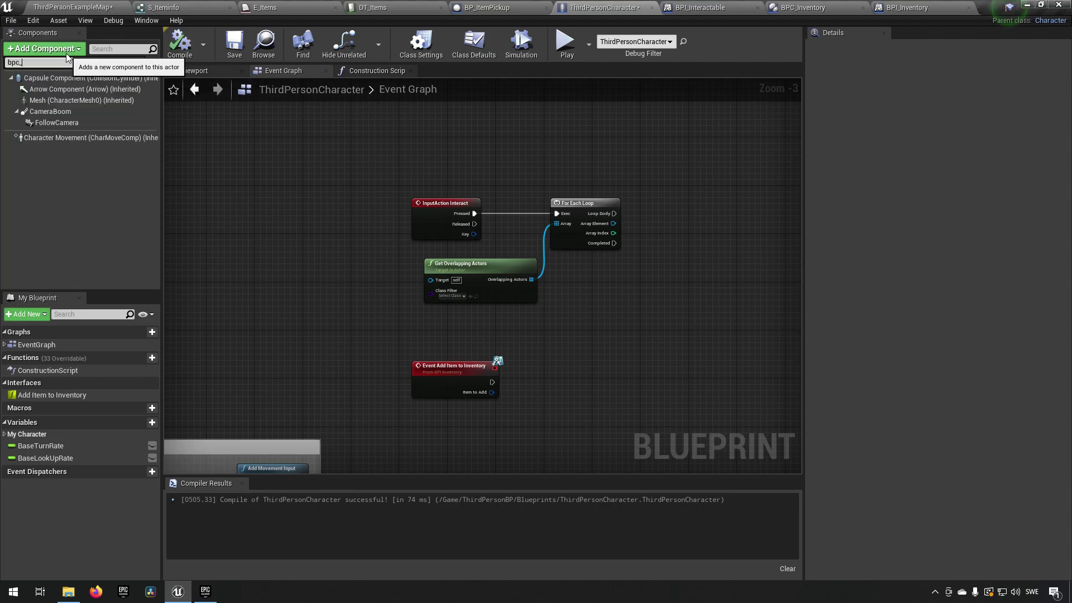
key("BackSpace")
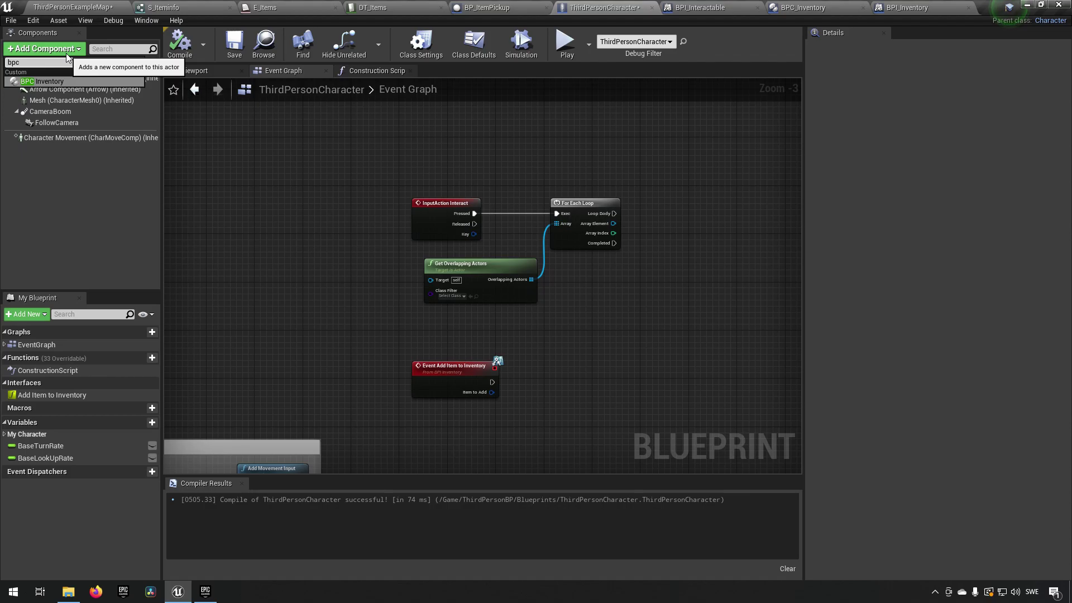
left_click(66, 84)
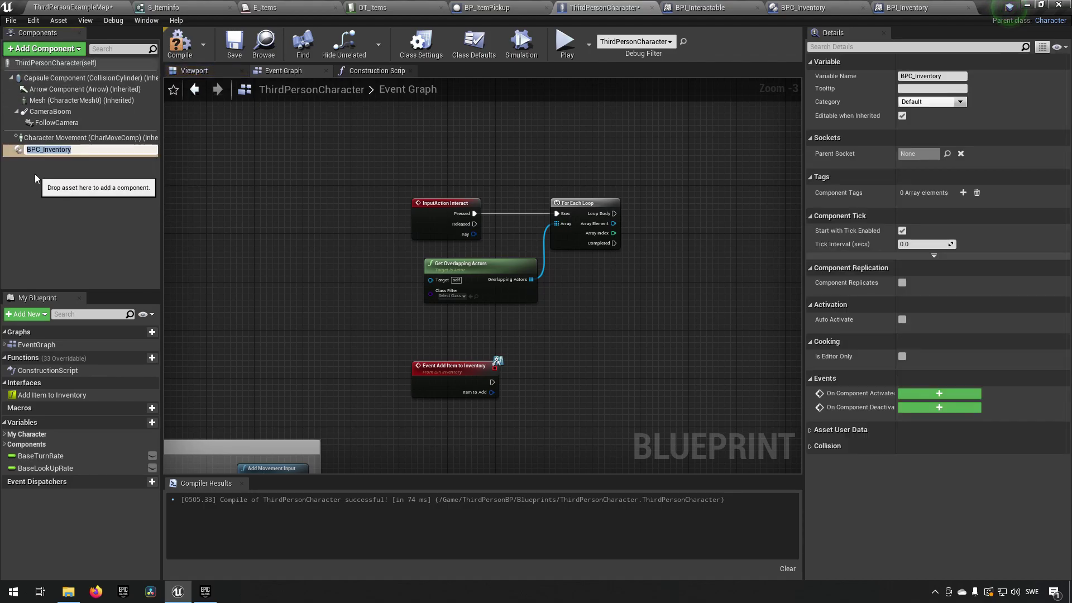
key("Return")
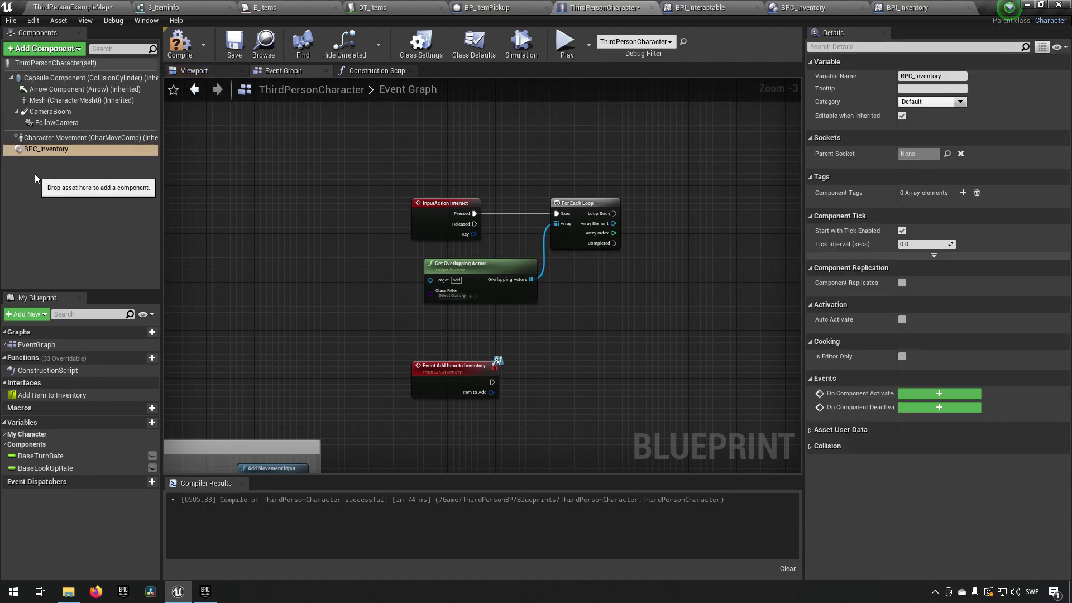
left_click(180, 45)
Drop a BPC Inventory reference below the Add Item event, then compile and save
right_click_drag(302, 268, 280, 277)
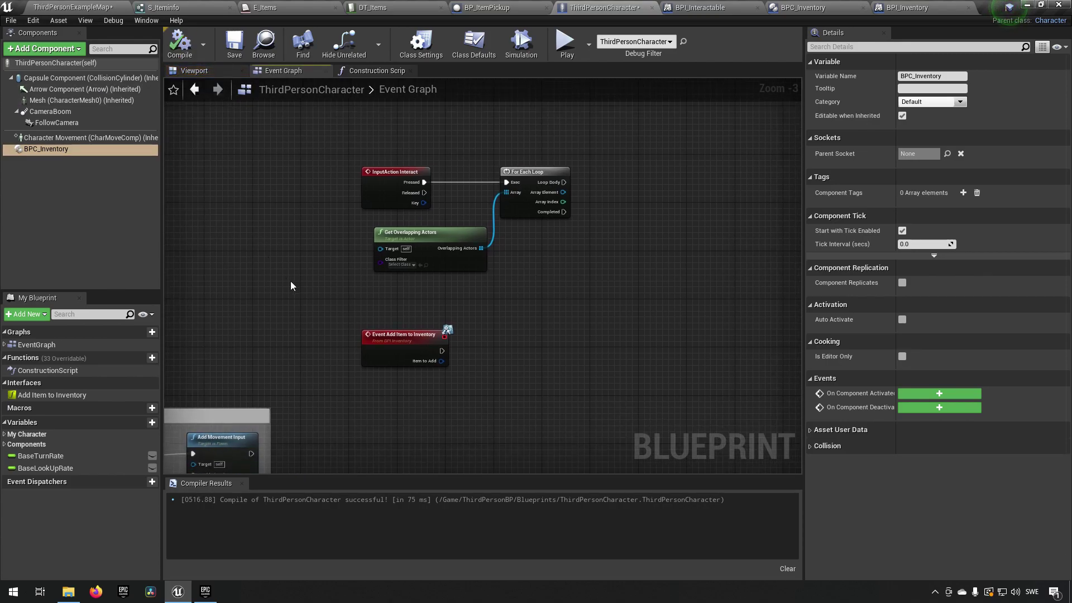
left_click_drag(79, 150, 404, 380)
scroll(440, 383, "up", 3)
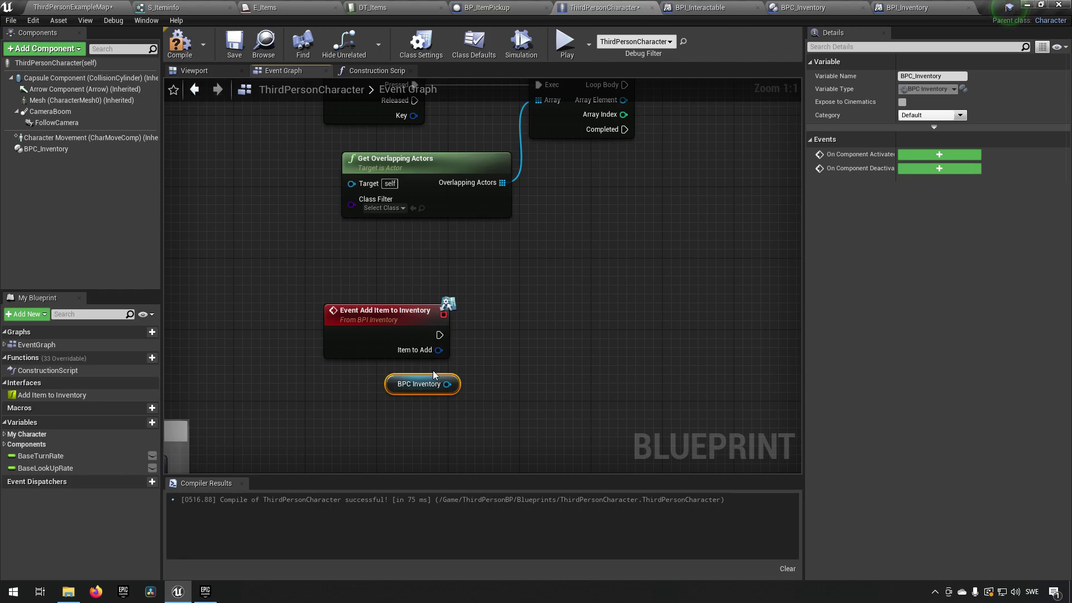
left_click_drag(335, 370, 363, 391)
left_click(179, 45)
left_click(239, 53)
In BPC_Inventory, create a new function named AttemptToAddItem
left_click(809, 7)
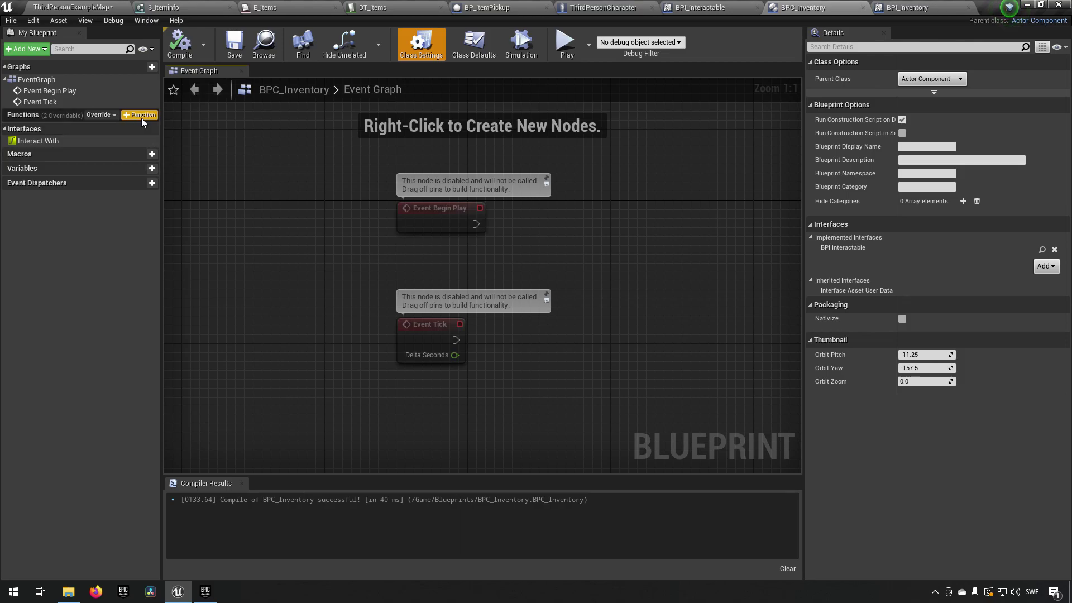
left_click(144, 117)
type("Attempt")
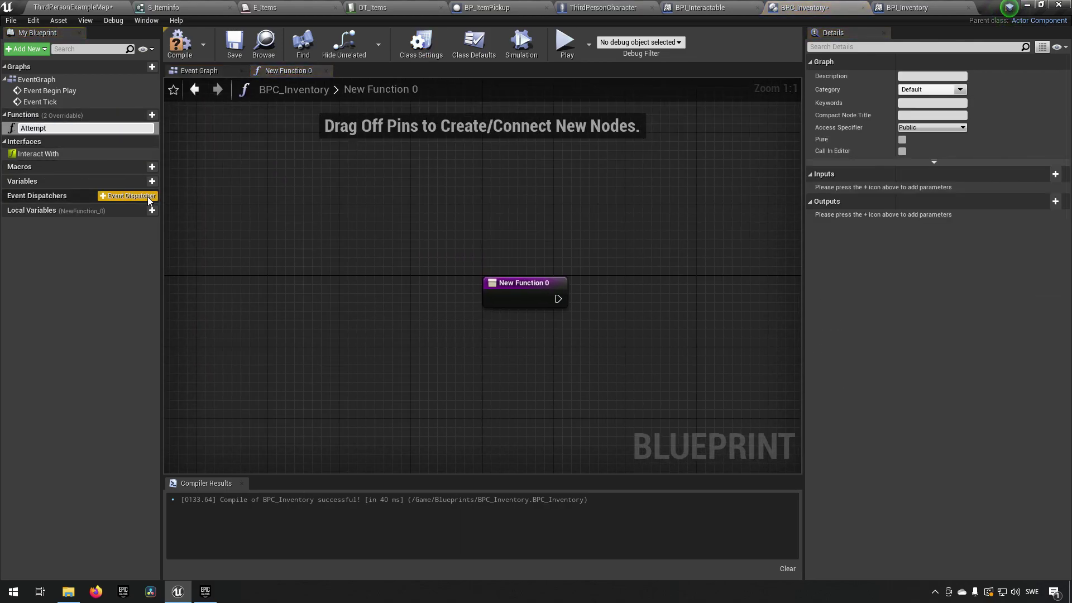
type("ToAddItem")
key("Return")
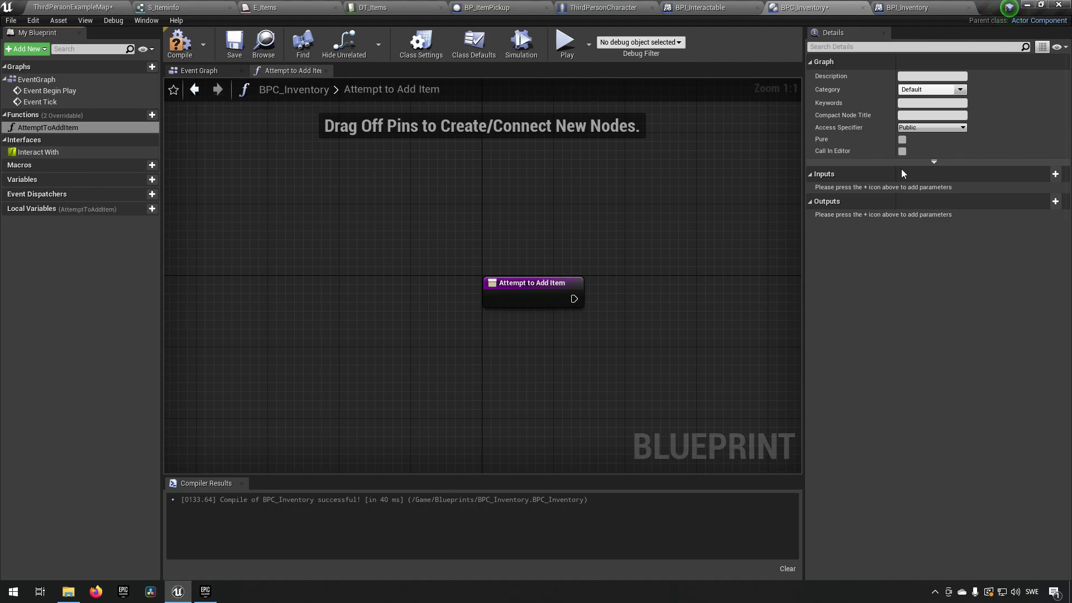
Give AttemptToAddItem an input of type S_ItemInfo
left_click(1055, 174)
left_click(948, 190)
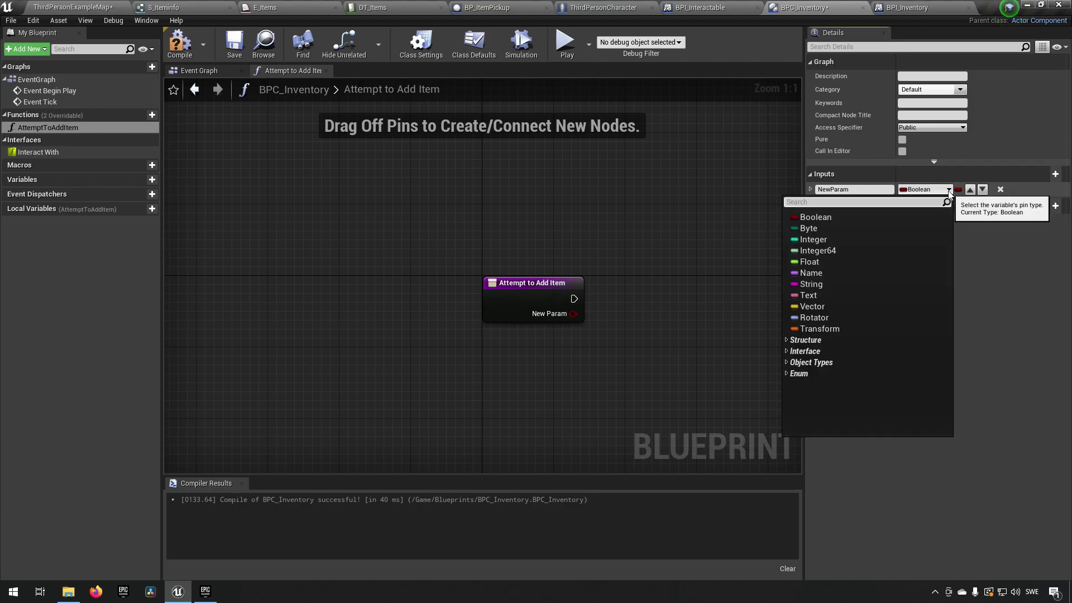
type("s_item")
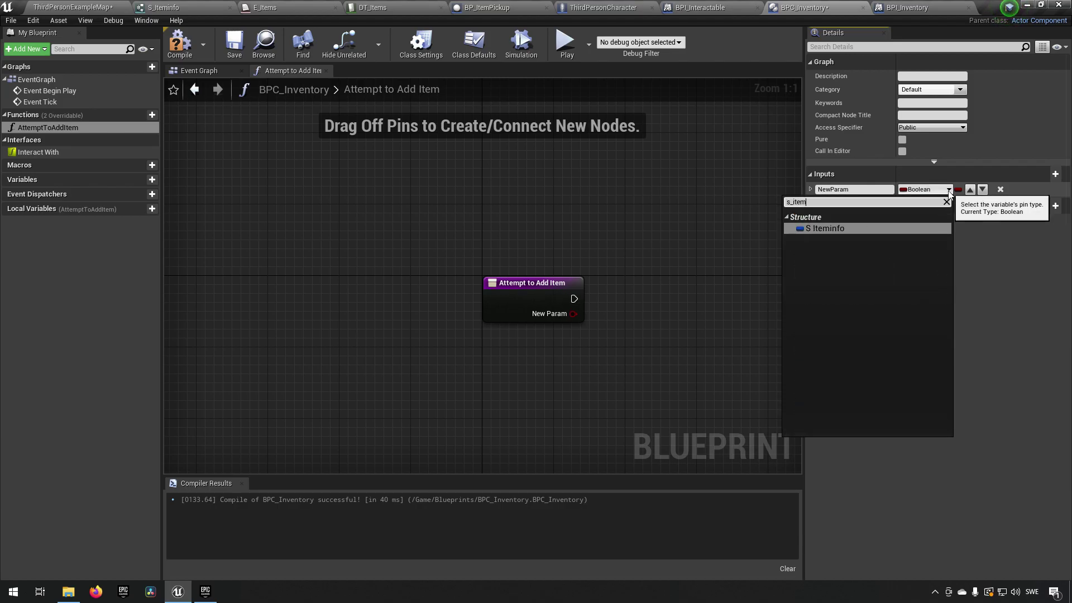
key("Return")
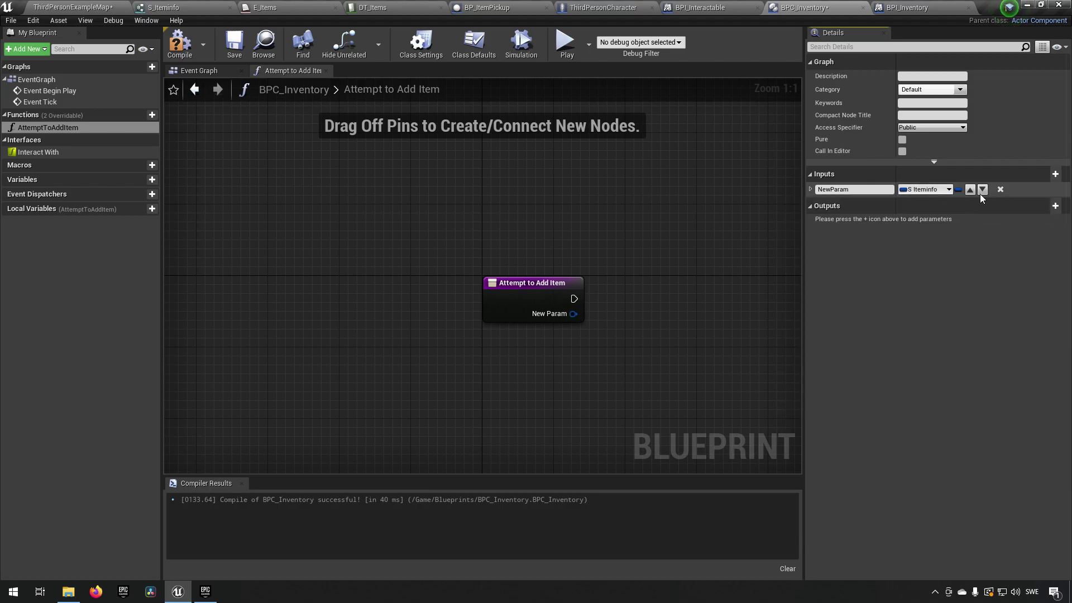
left_click_drag(383, 224, 587, 346)
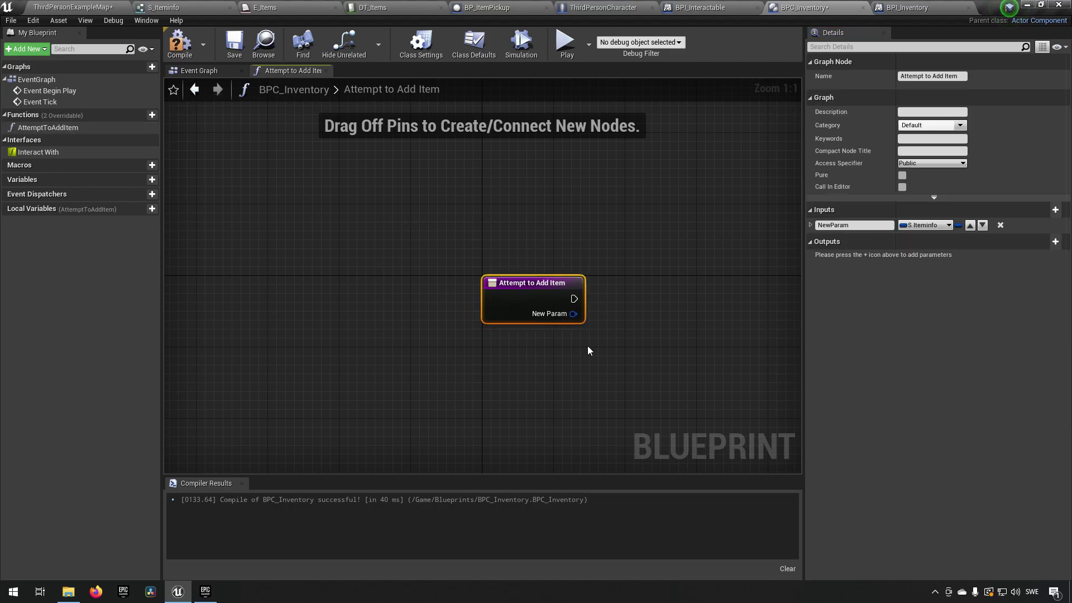
double_click(559, 283)
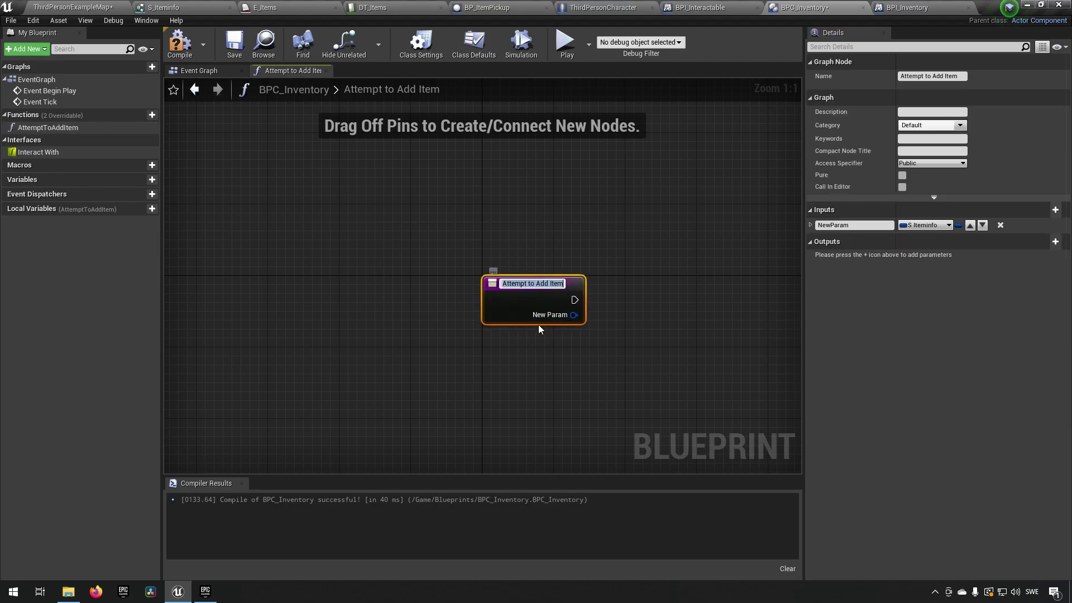
left_click(570, 246)
left_click_drag(472, 242, 624, 363)
left_click_drag(428, 228, 582, 326)
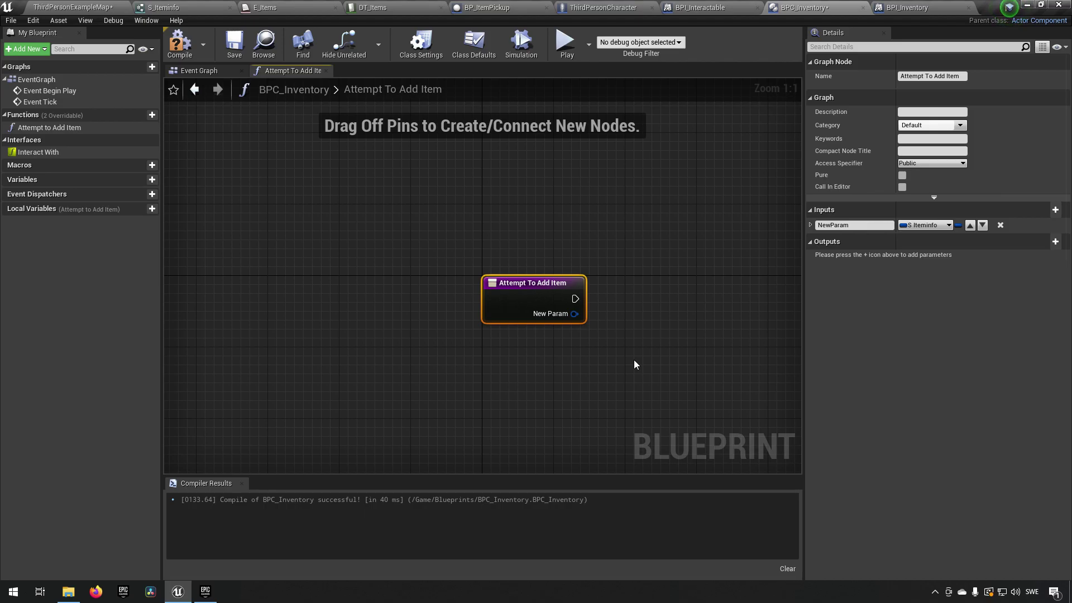
Rename the NewParam input to ItemToAdd
left_click(854, 225)
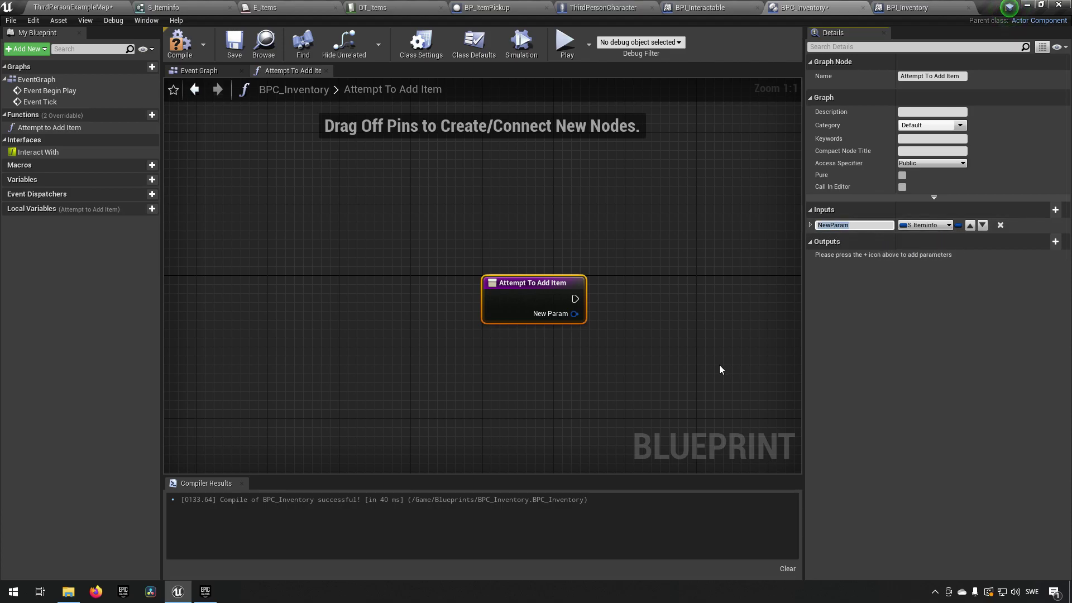
type("ItemToAdd")
key("Return")
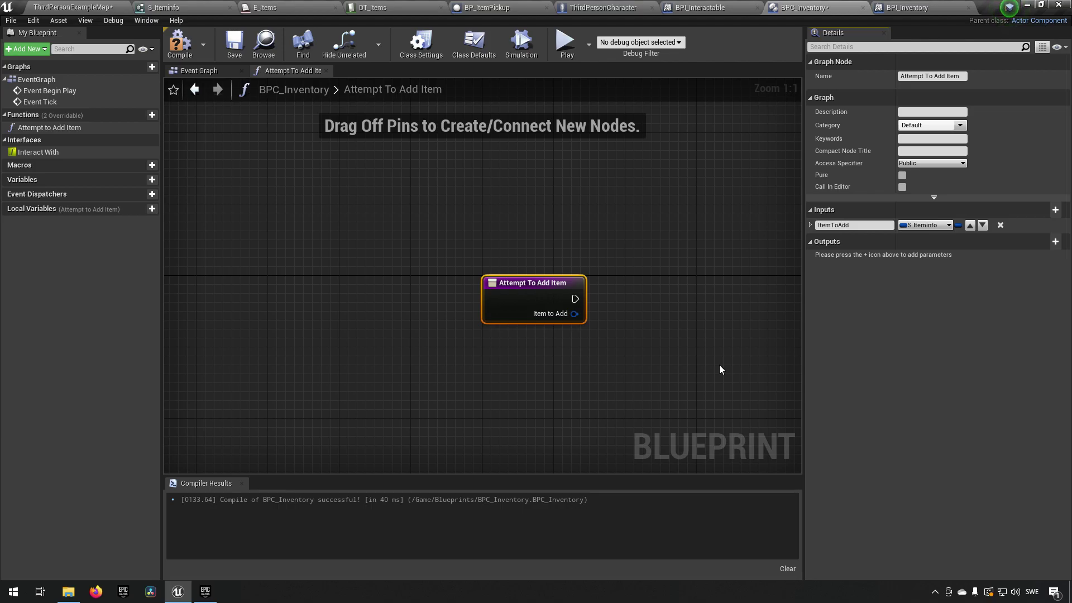
right_click_drag(623, 344, 522, 346)
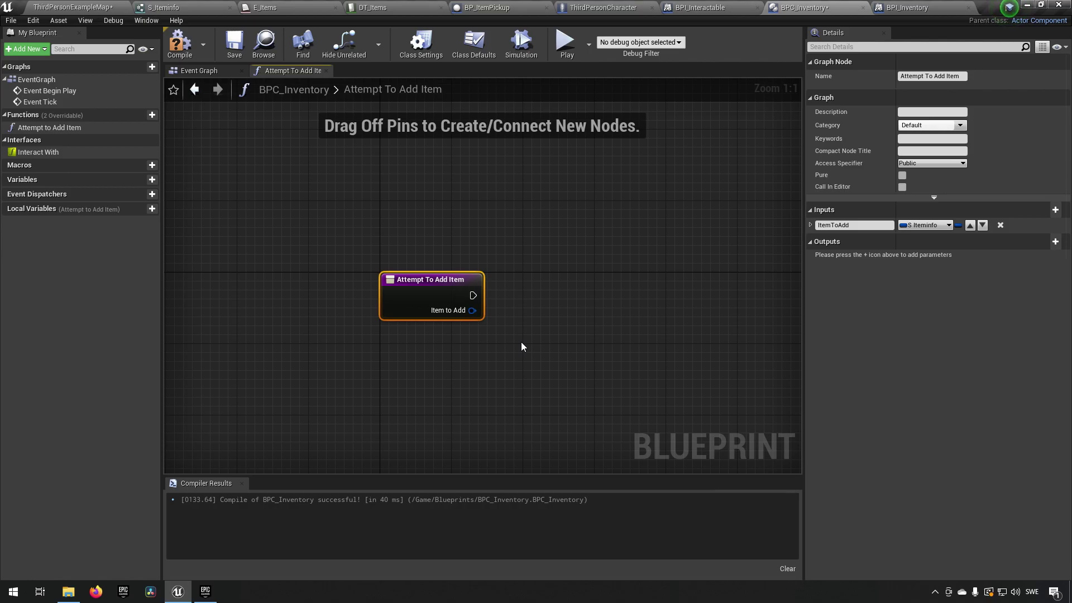
Create an 'Add to existing slot' comment and size it beside the Attempt To Add Item node
left_click_drag(560, 241, 699, 414)
key("c")
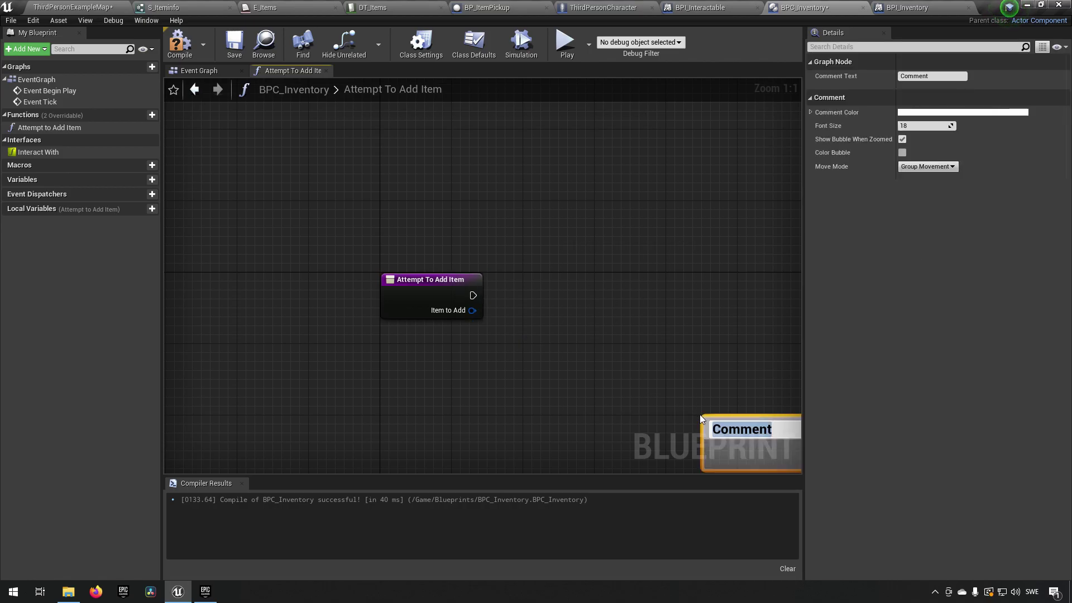
type("Add")
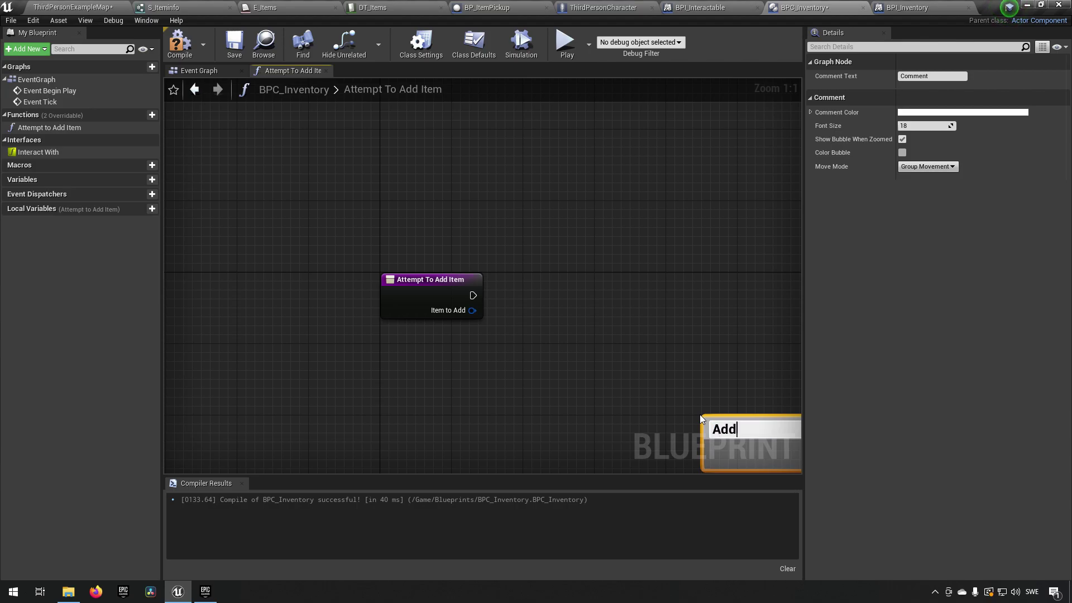
type(" to existing slot")
key("Return")
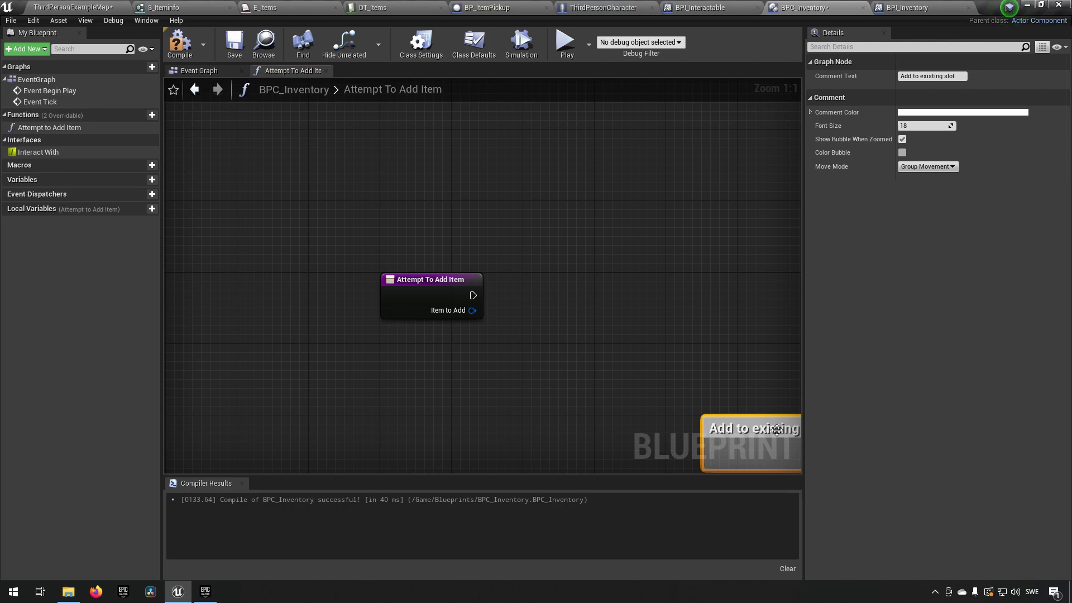
left_click_drag(790, 435, 603, 257)
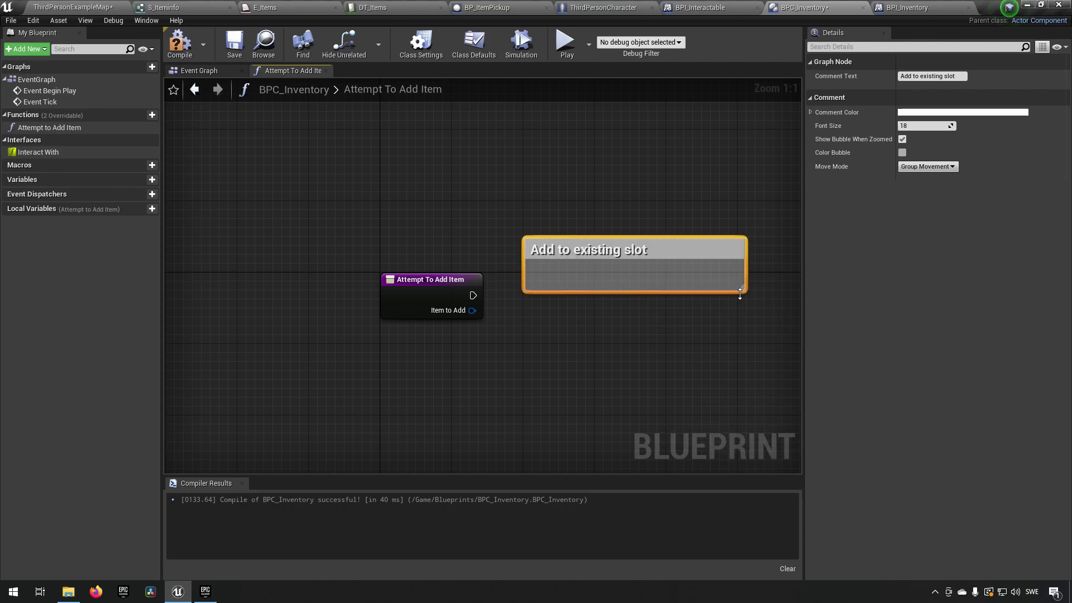
left_click_drag(742, 298, 703, 382)
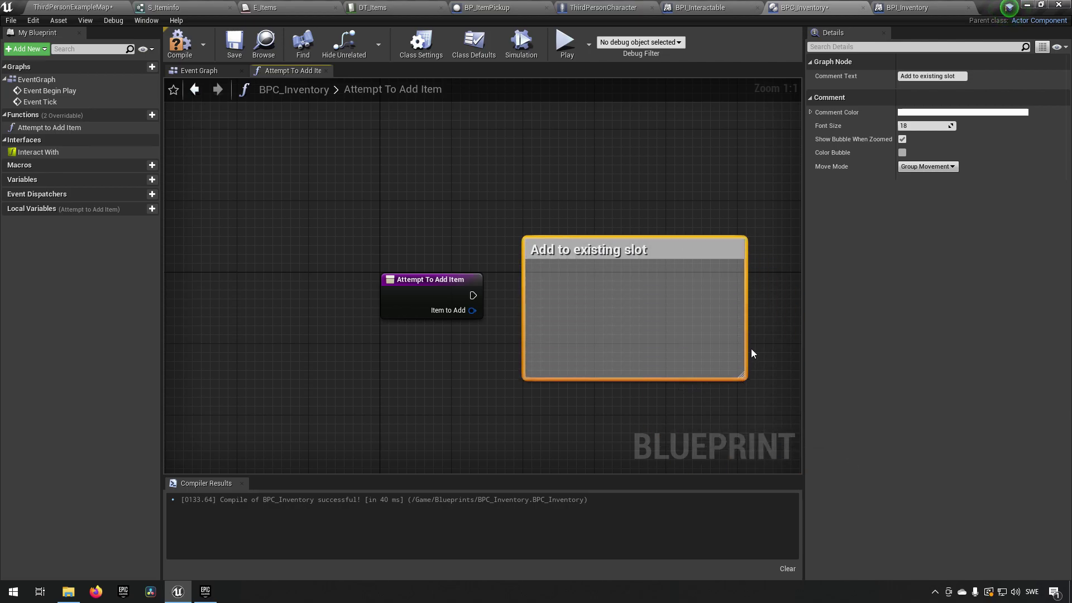
left_click_drag(748, 337, 693, 338)
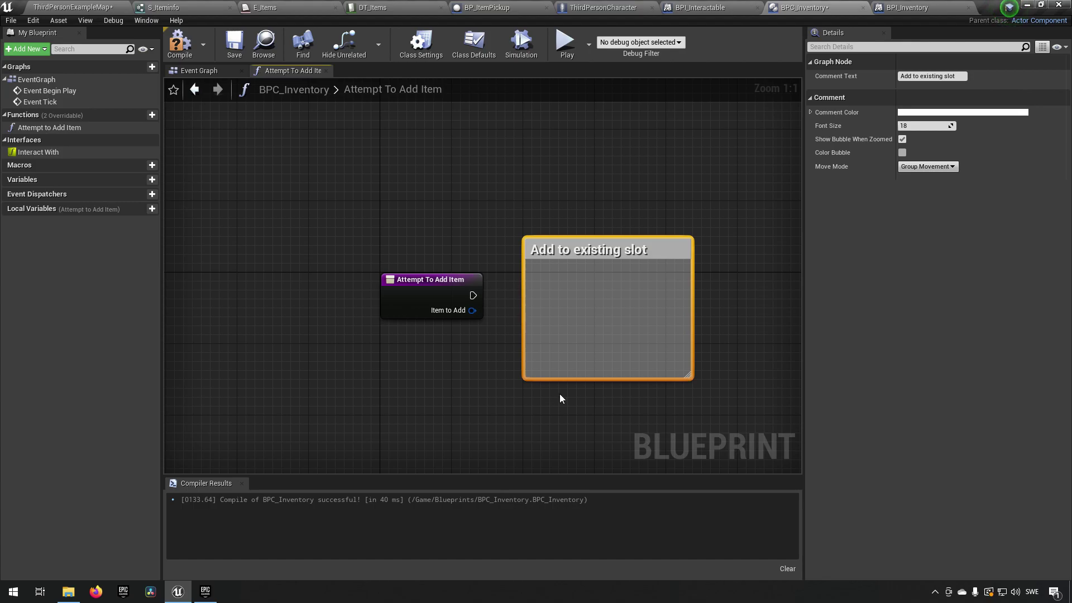
right_click_drag(775, 356, 630, 356)
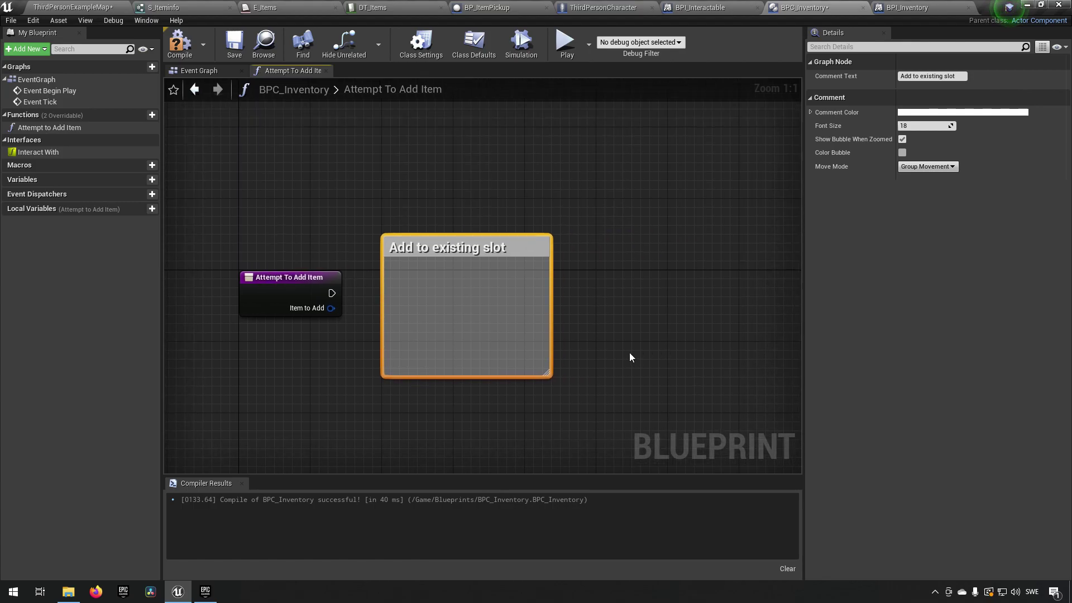
Place a Branch node just right of the 'Add to existing slot' comment
key("b")
left_click(600, 293)
left_click_drag(638, 290, 626, 277)
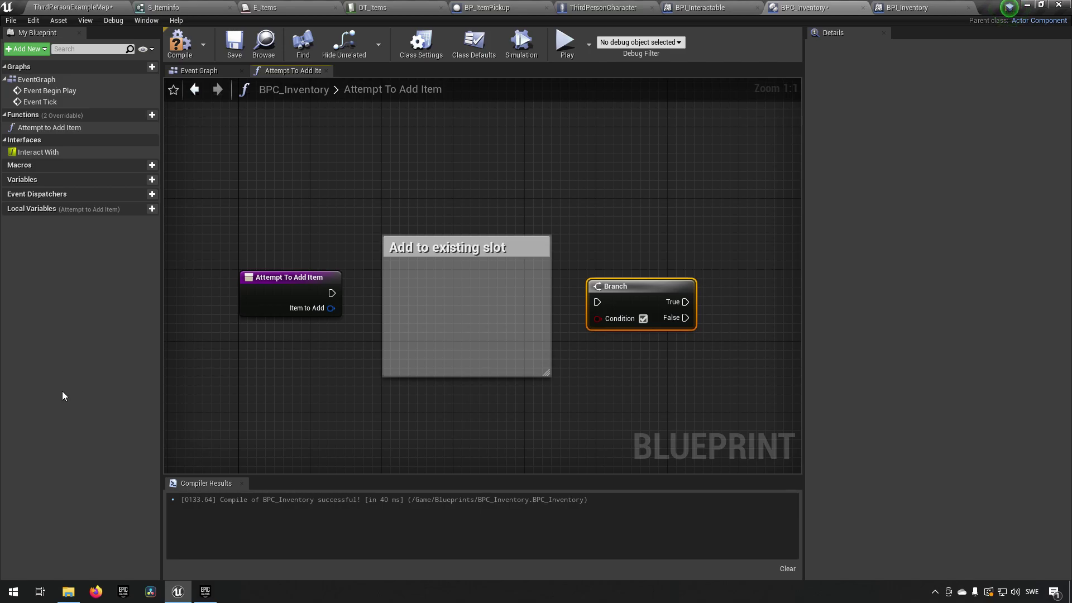
left_click(613, 382)
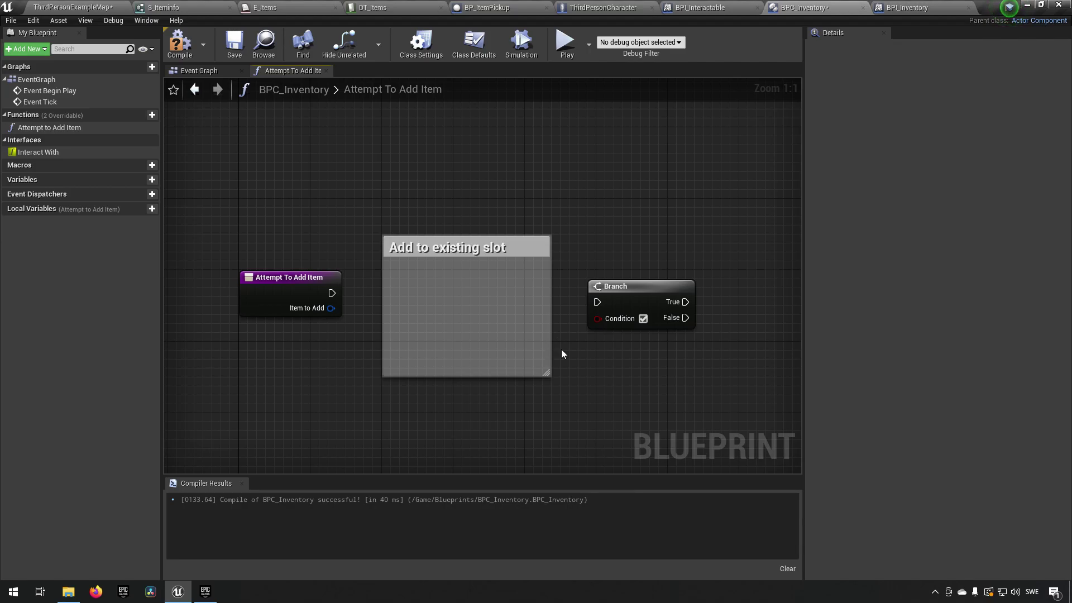
right_click_drag(713, 354, 567, 347)
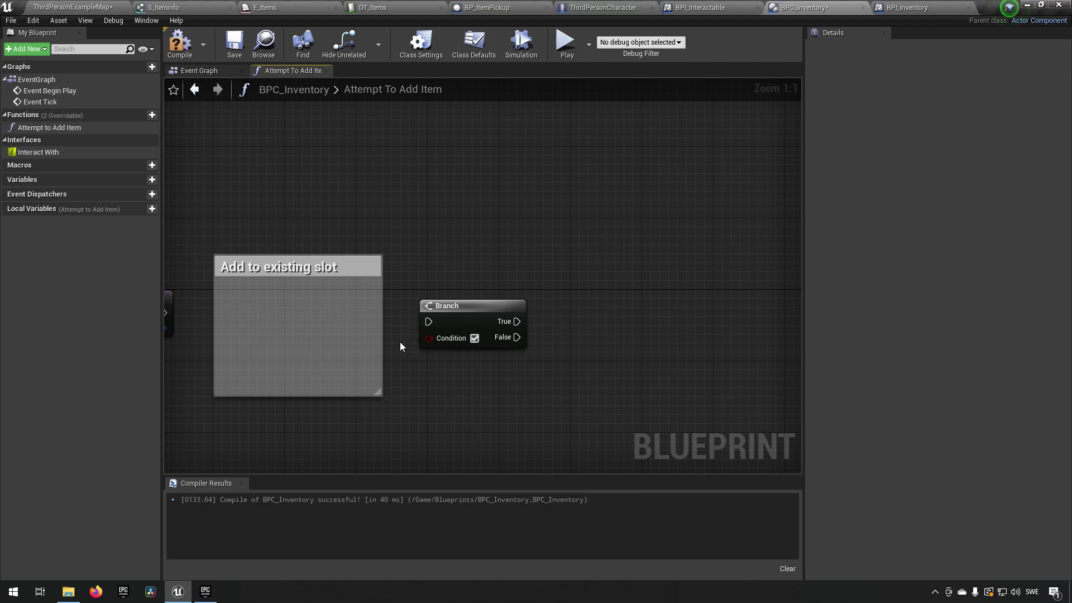
right_click_drag(612, 318, 544, 343)
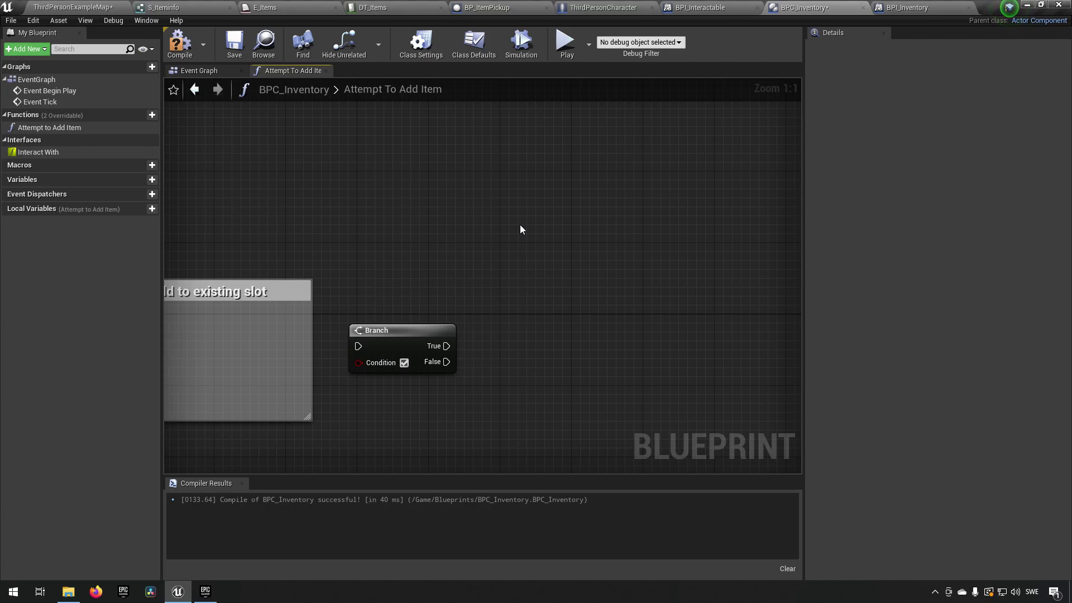
Create an 'Add to empty slot' comment right of the Branch, made narrower and taller
key("c")
scroll(559, 287, "down", 6)
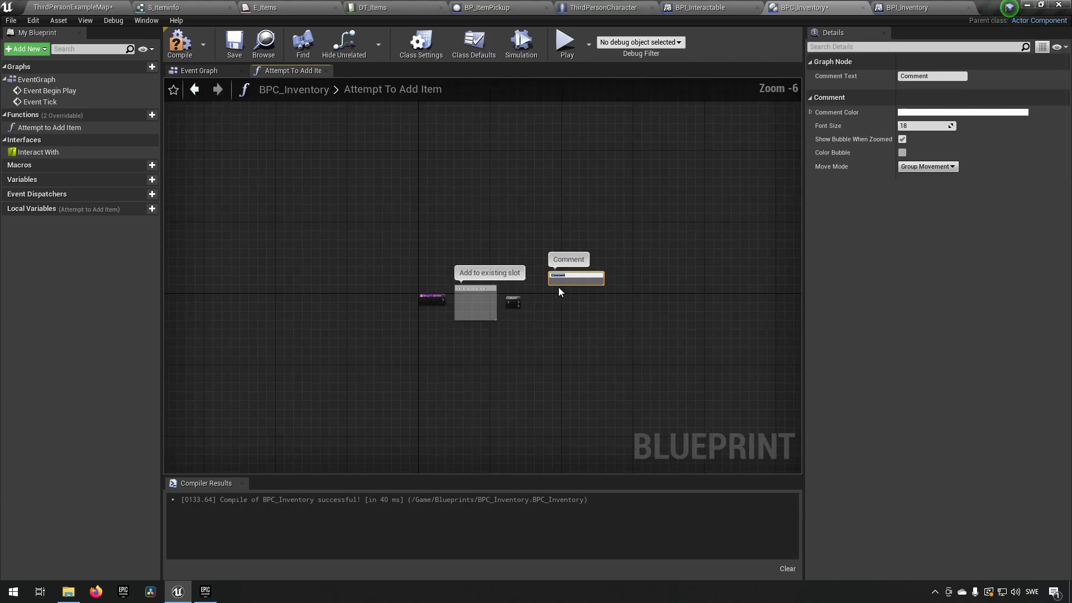
scroll(558, 287, "up", 5)
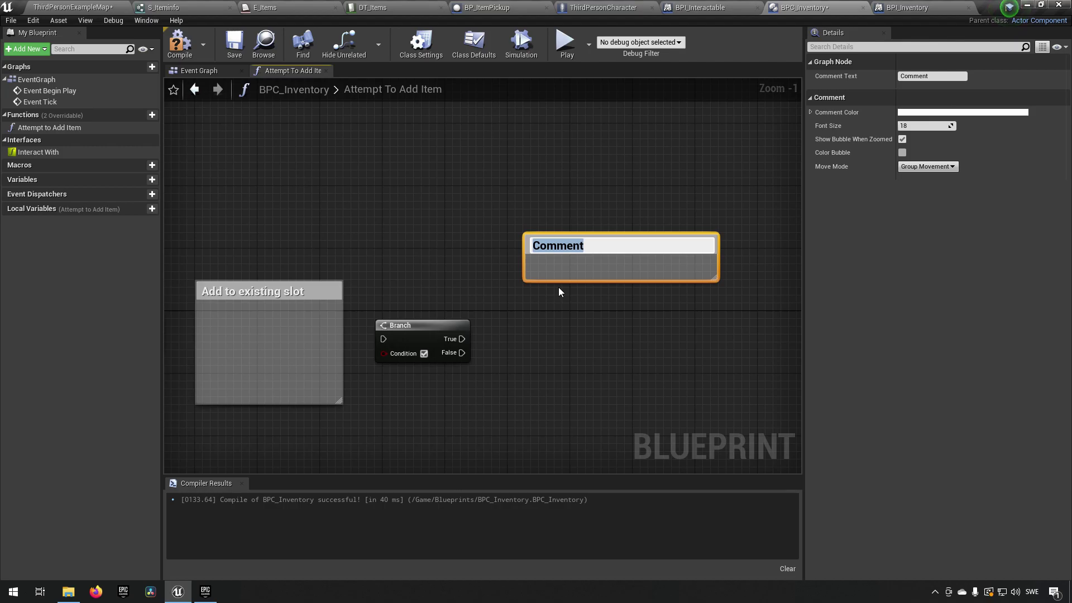
type("Add t")
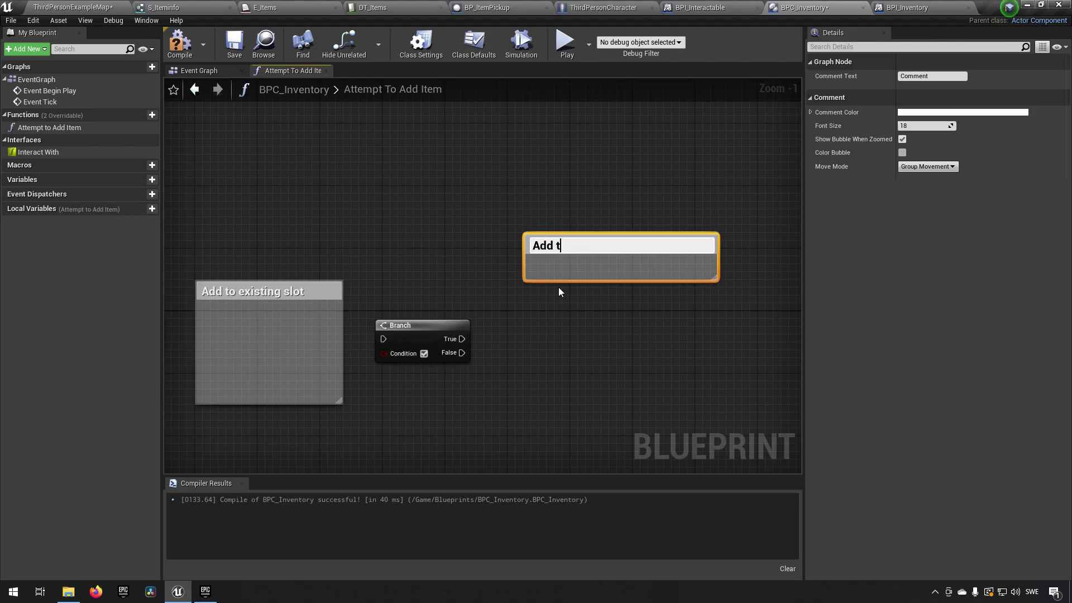
type("o empty slot")
key("Return")
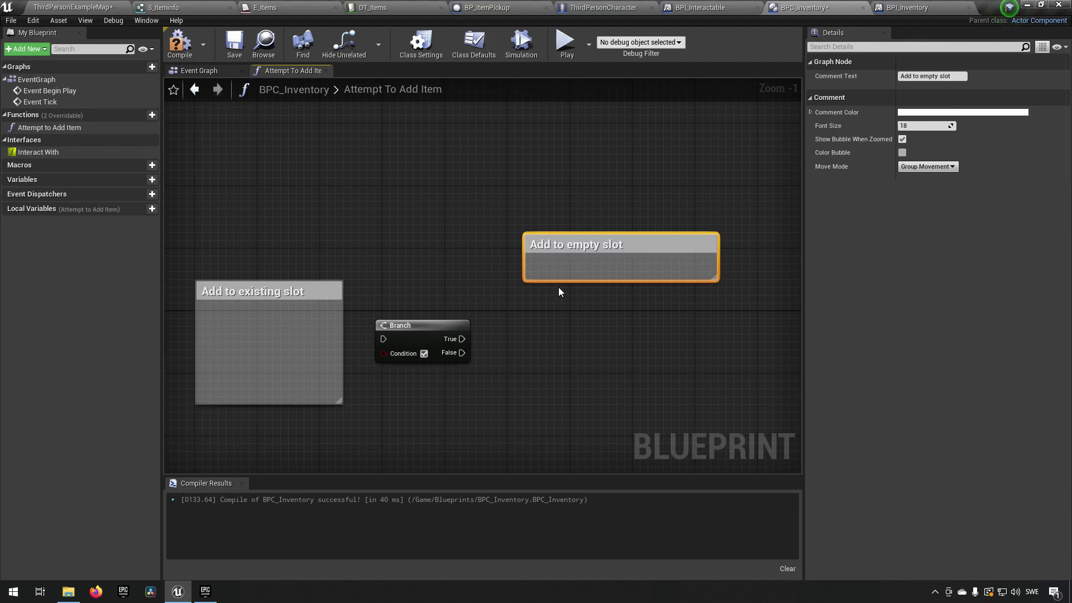
left_click_drag(719, 283, 646, 325)
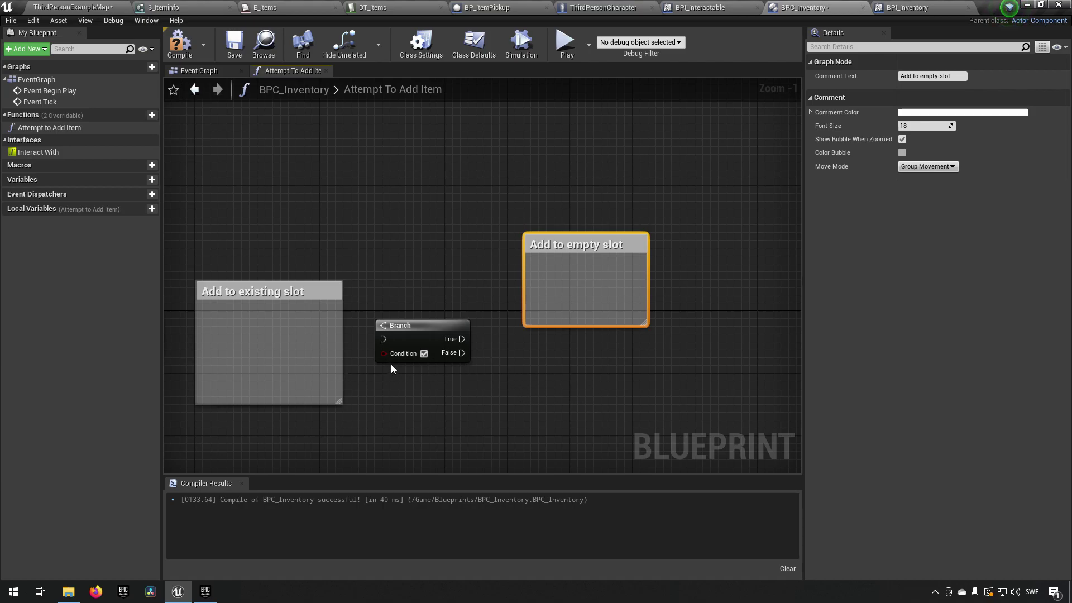
right_click_drag(510, 410, 451, 384)
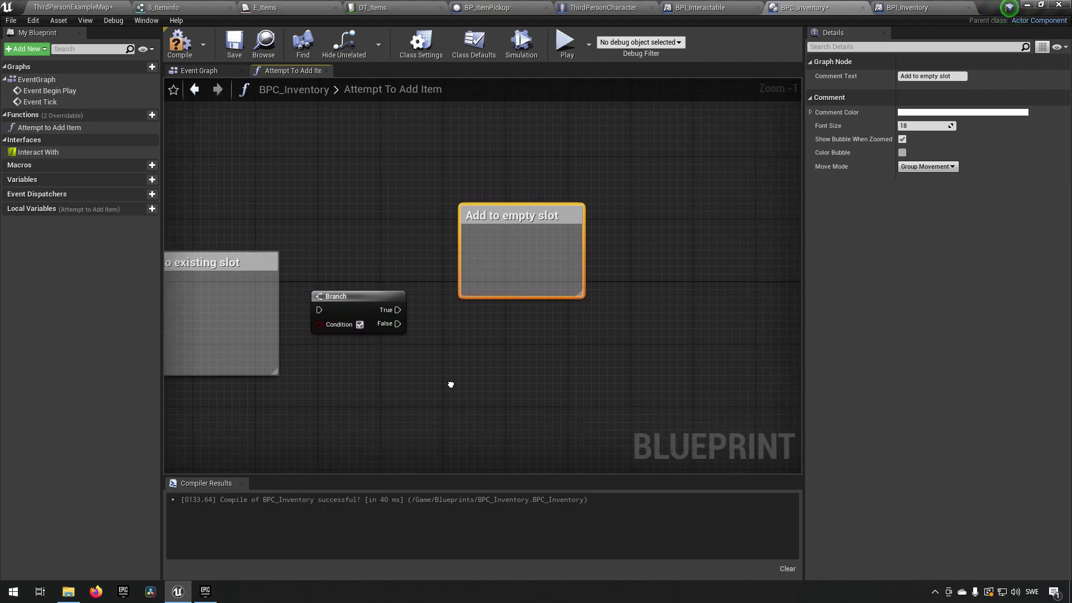
Create a 'Successfully added' comment and position it under 'Add to empty slot'
left_click(461, 353)
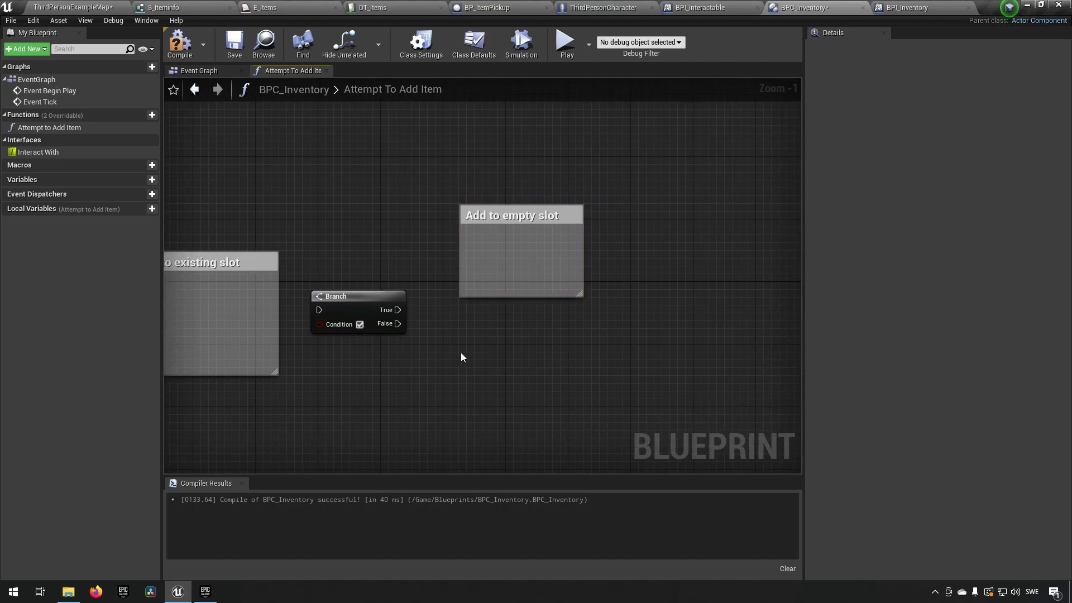
key("c")
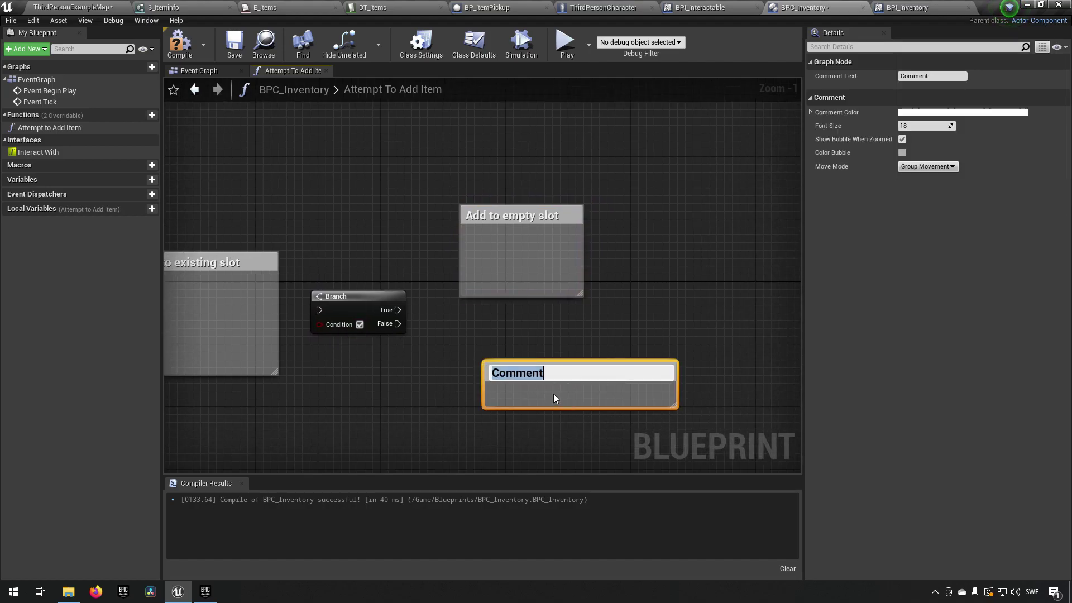
type("Su")
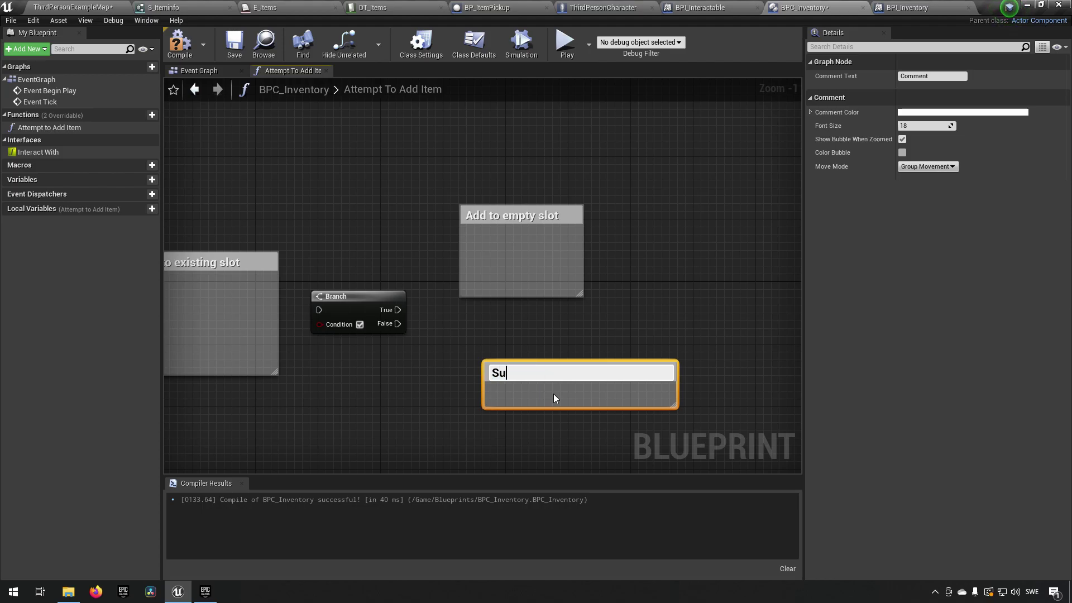
type("ccessfully added")
key("Return")
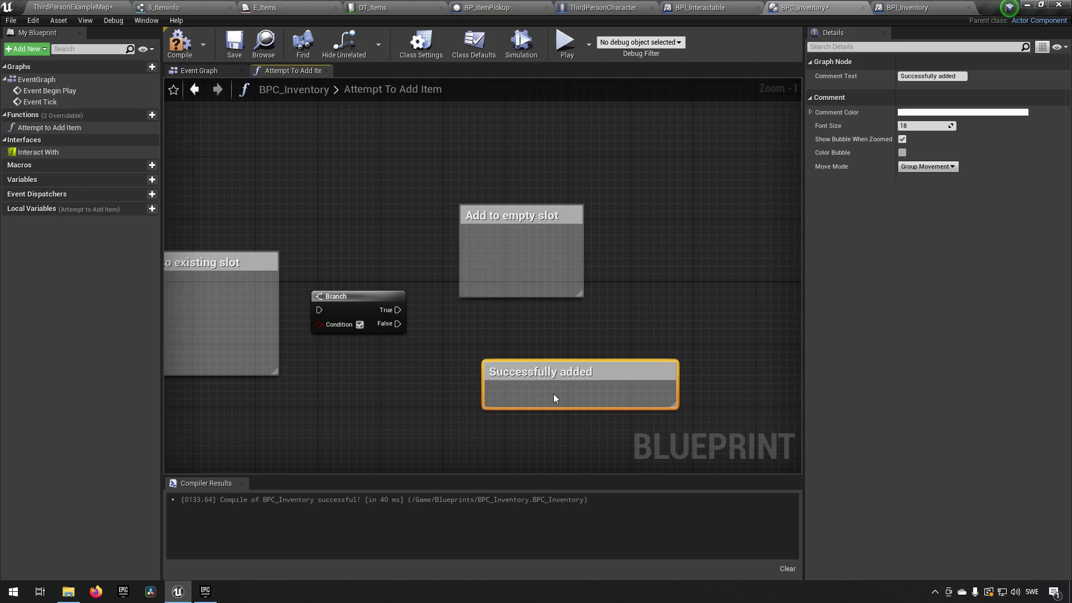
left_click_drag(678, 409, 610, 454)
left_click_drag(570, 373, 547, 365)
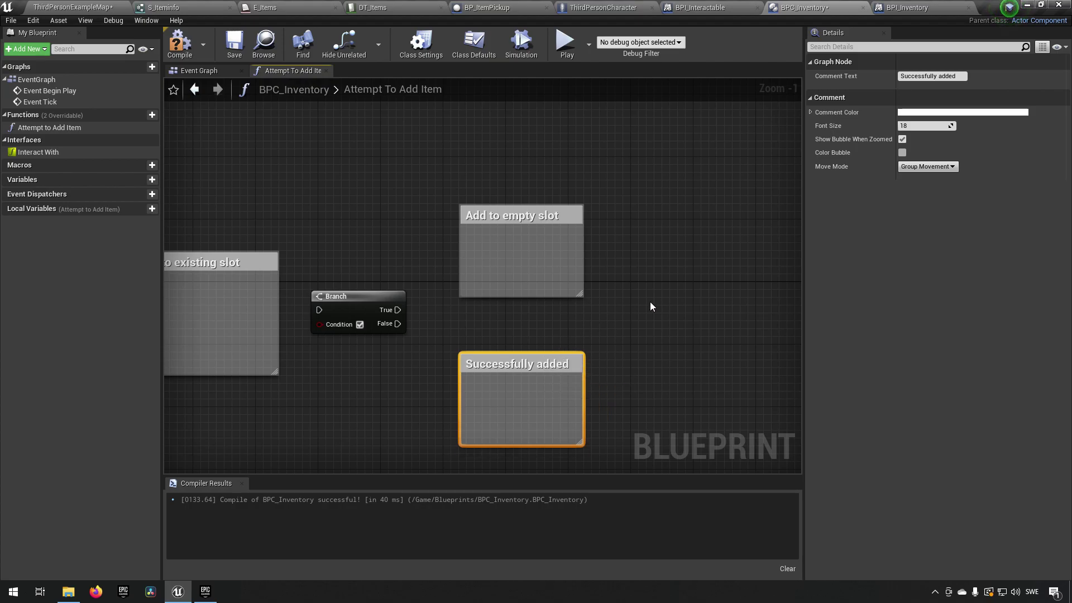
right_click_drag(356, 205, 305, 260)
left_click_drag(379, 199, 562, 360)
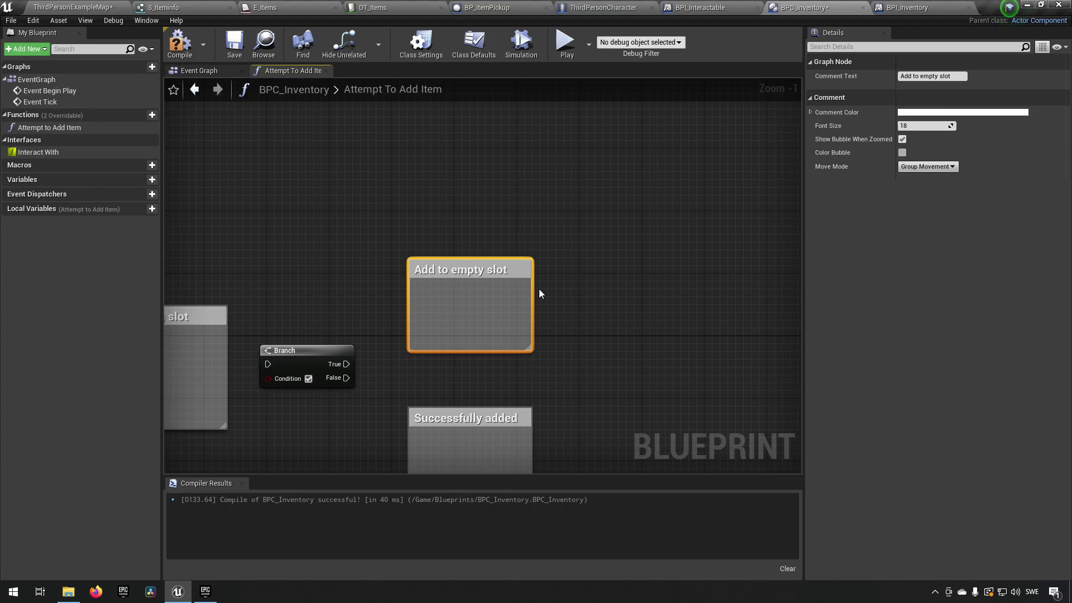
Place a second Branch node right of the 'Add to empty slot' comment
left_click(674, 247)
right_click_drag(674, 247, 609, 222)
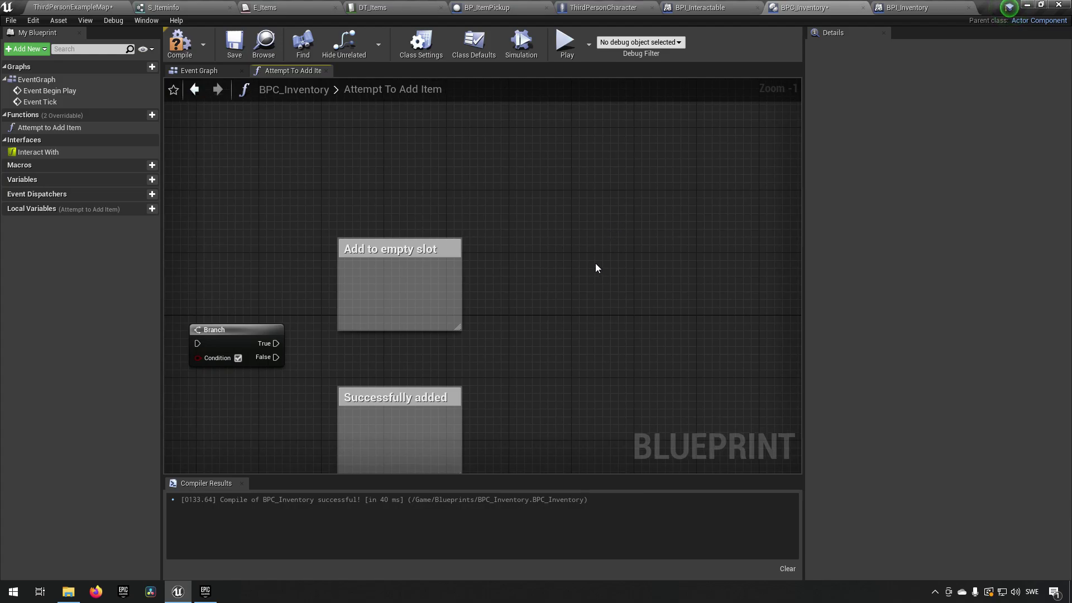
left_click(537, 278)
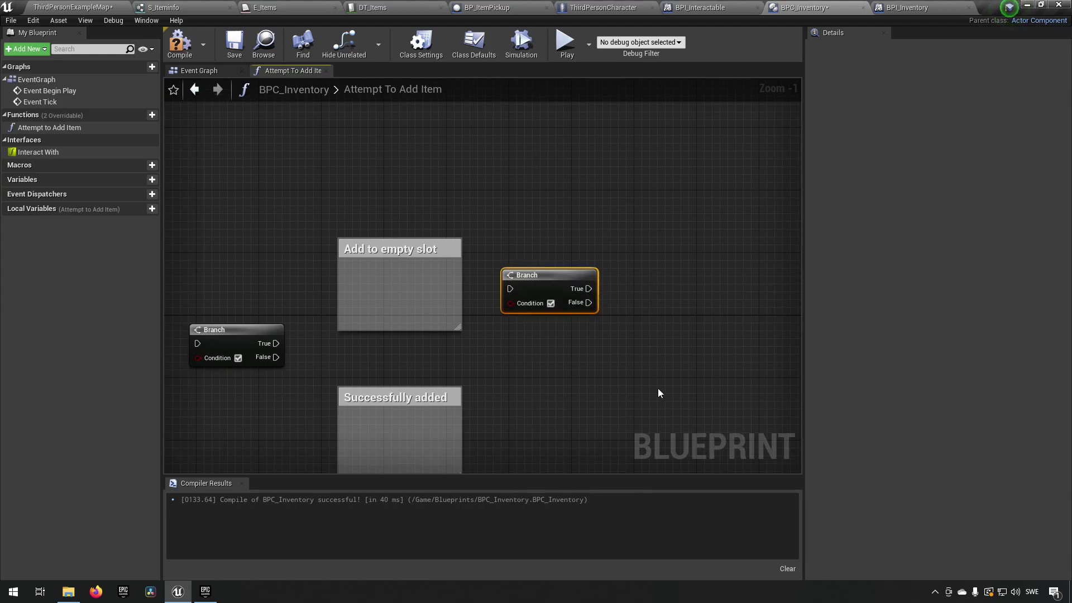
right_click_drag(667, 383, 640, 384)
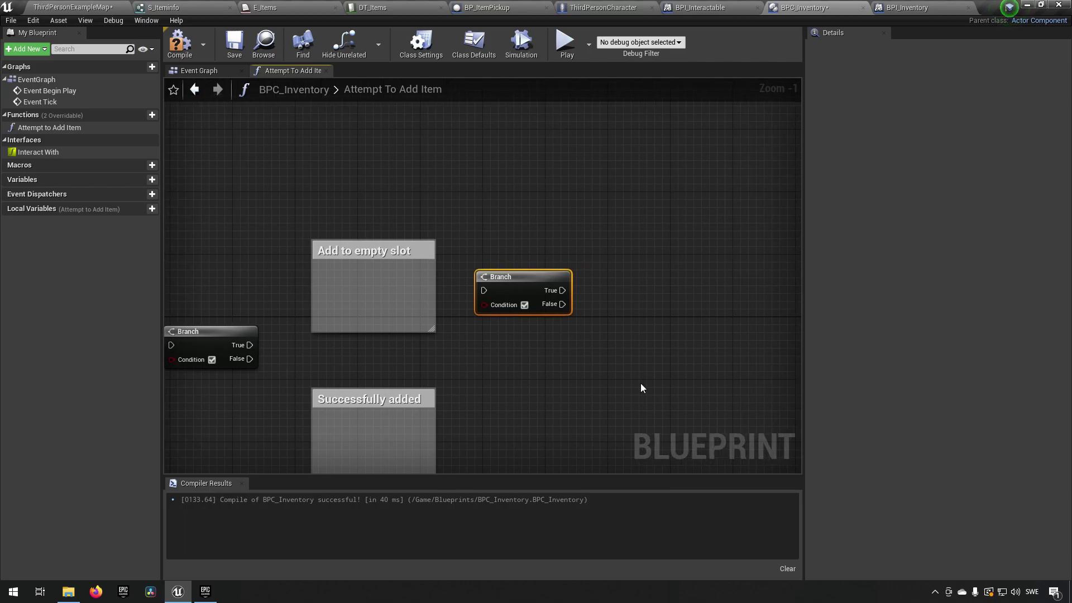
left_click(514, 325)
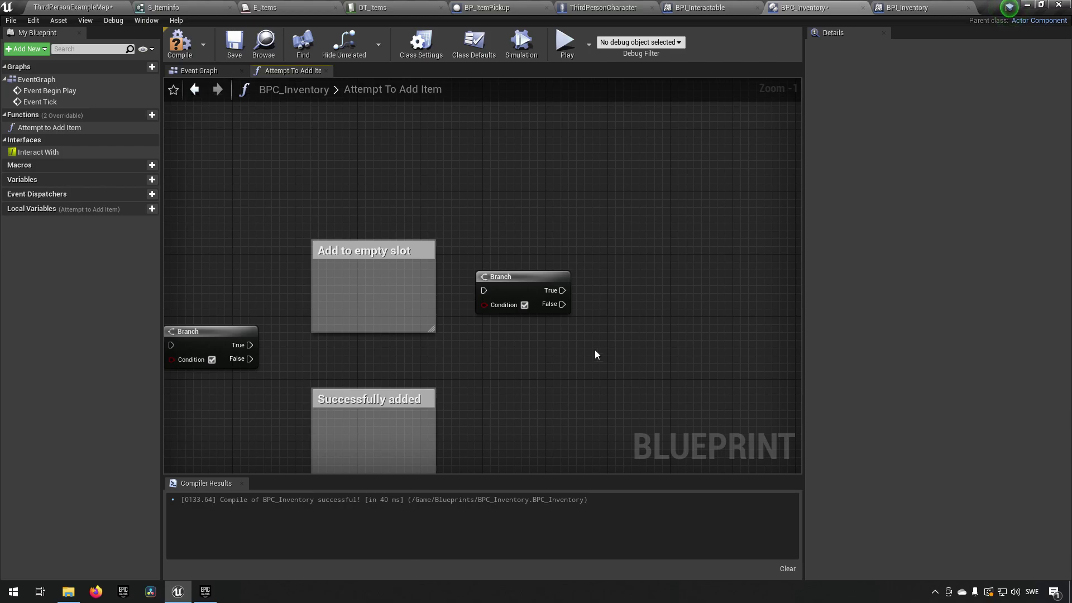
right_click_drag(621, 260, 529, 262)
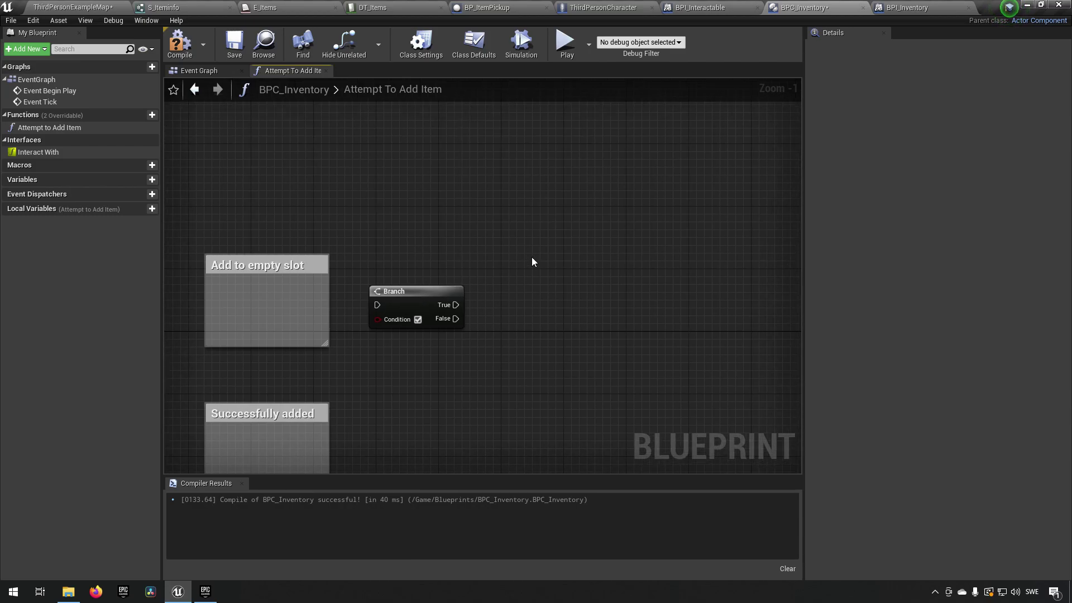
Add a 'Drop on floor' comment beyond the second Branch, resized and moved up-left
type("c")
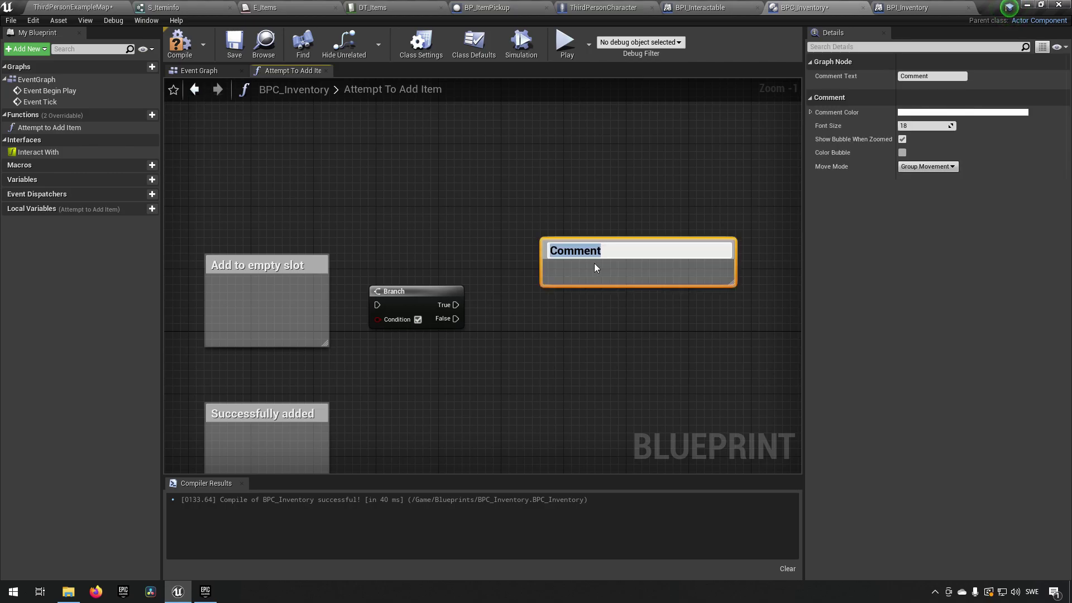
type("Drop on floor")
key("Return")
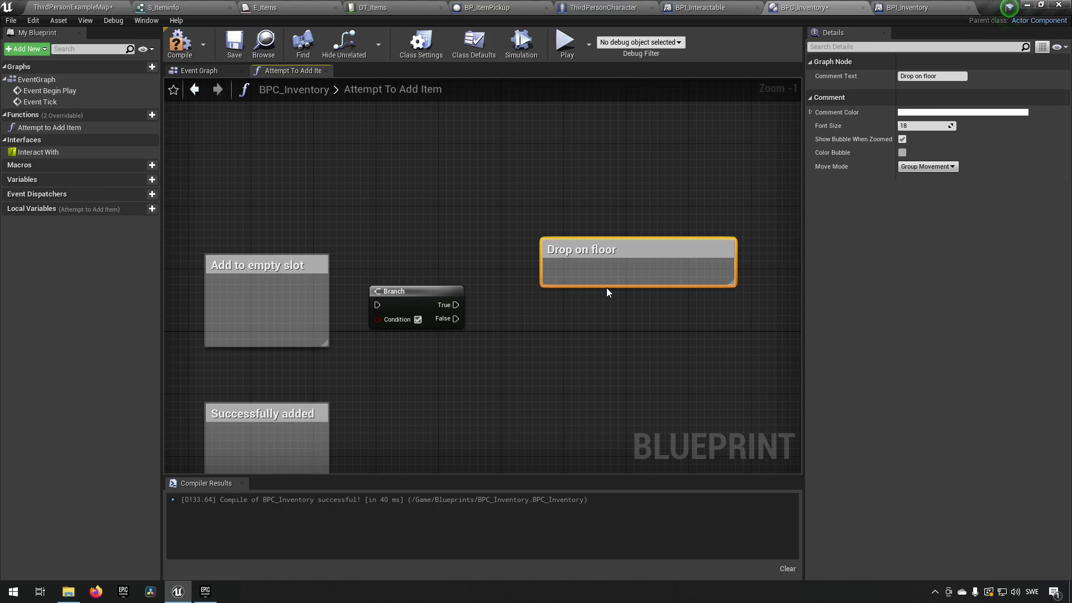
left_click_drag(738, 290, 698, 313)
left_click_drag(640, 249, 625, 211)
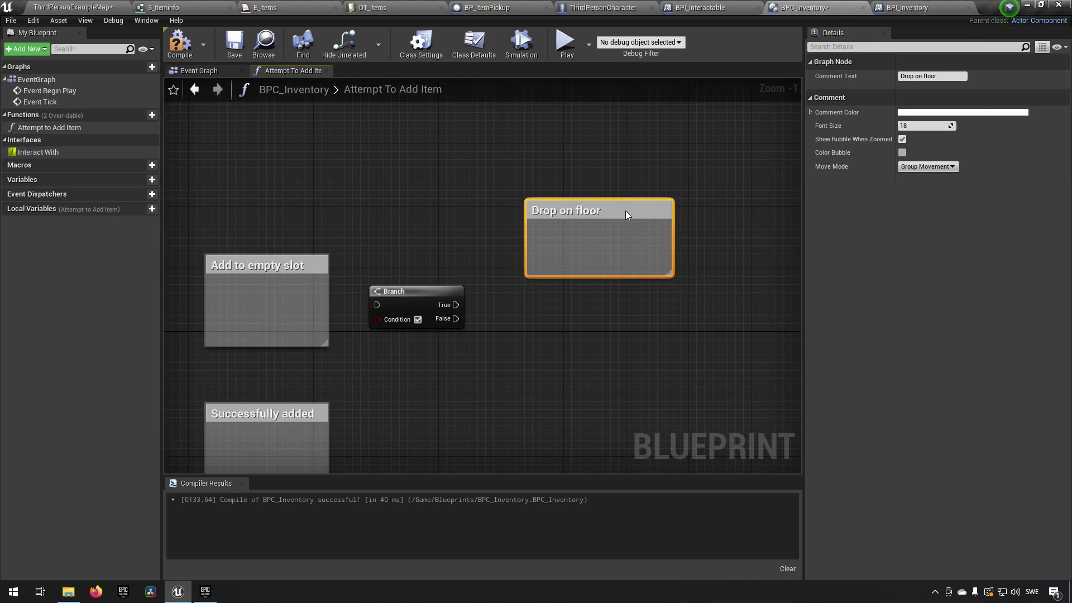
right_click_drag(368, 250, 433, 253)
left_click_drag(434, 253, 538, 347)
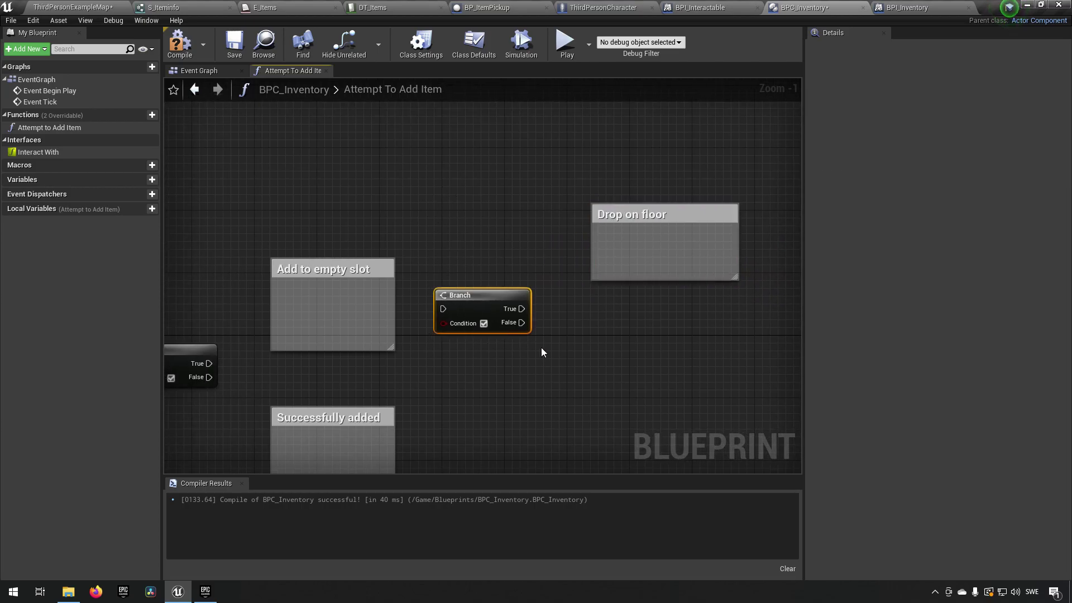
Wrap the second Branch in a 'More than 0 left?' comment and the first in 'More than 0 left'
type("cMore ")
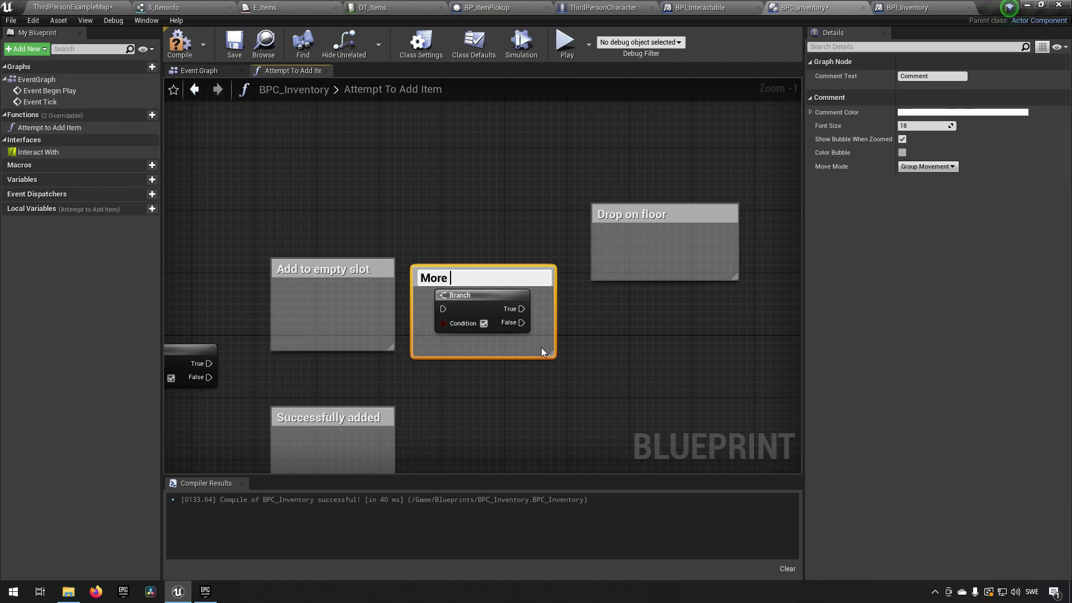
type("than 0 left?")
key("Return")
right_click_drag(541, 347, 581, 292)
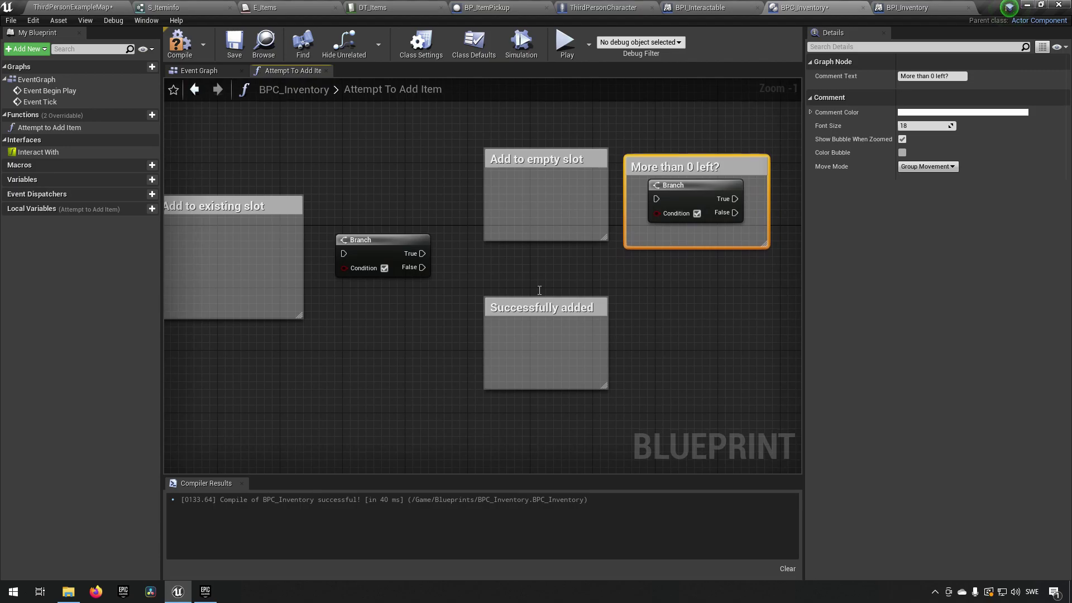
left_click_drag(308, 213, 453, 306)
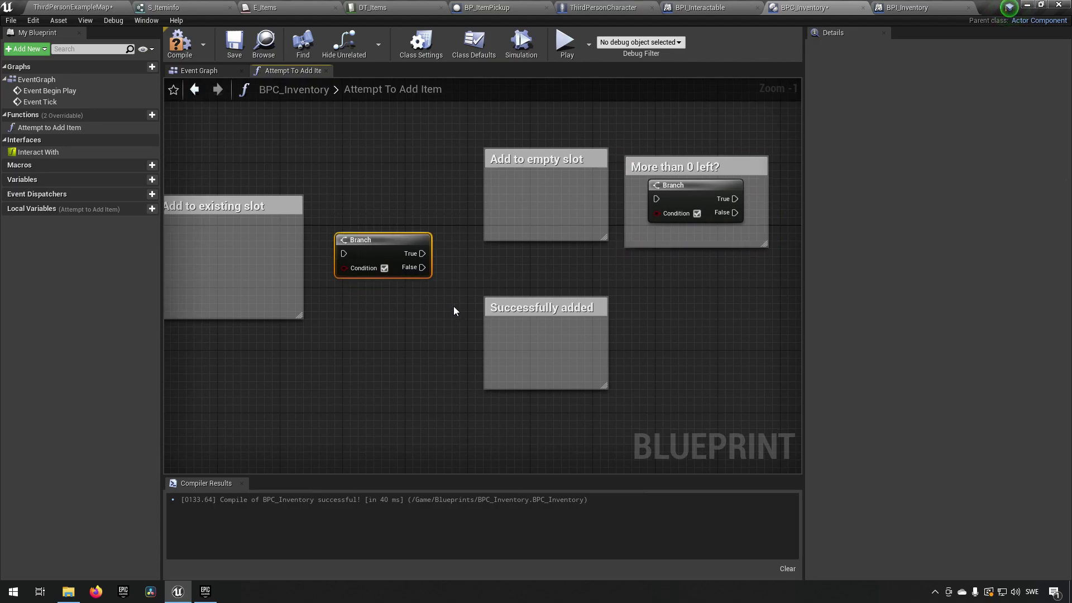
type("cMore than 0 ")
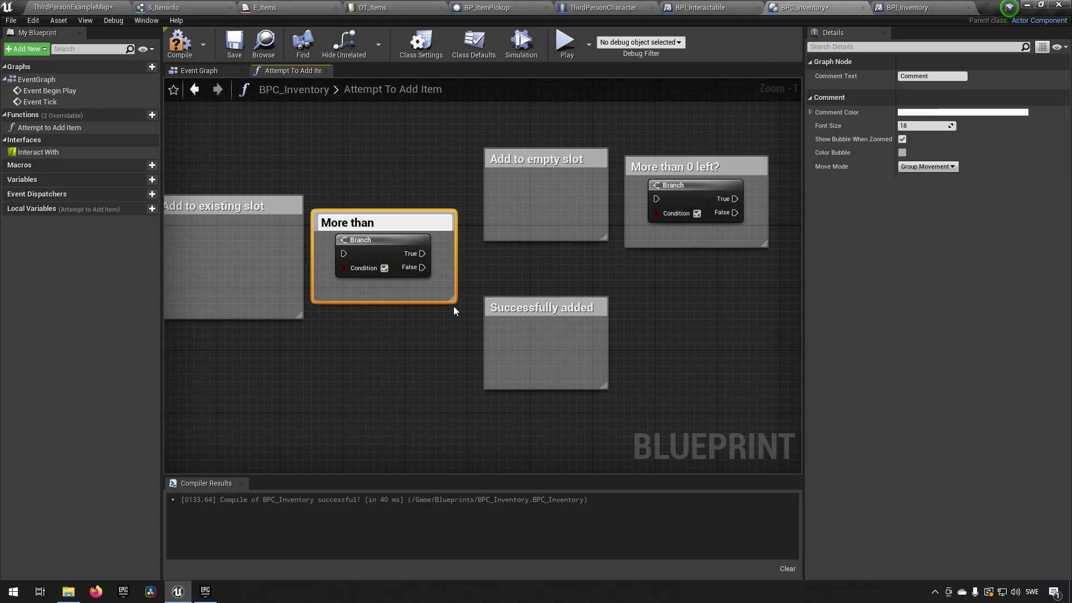
type("left")
key("Return")
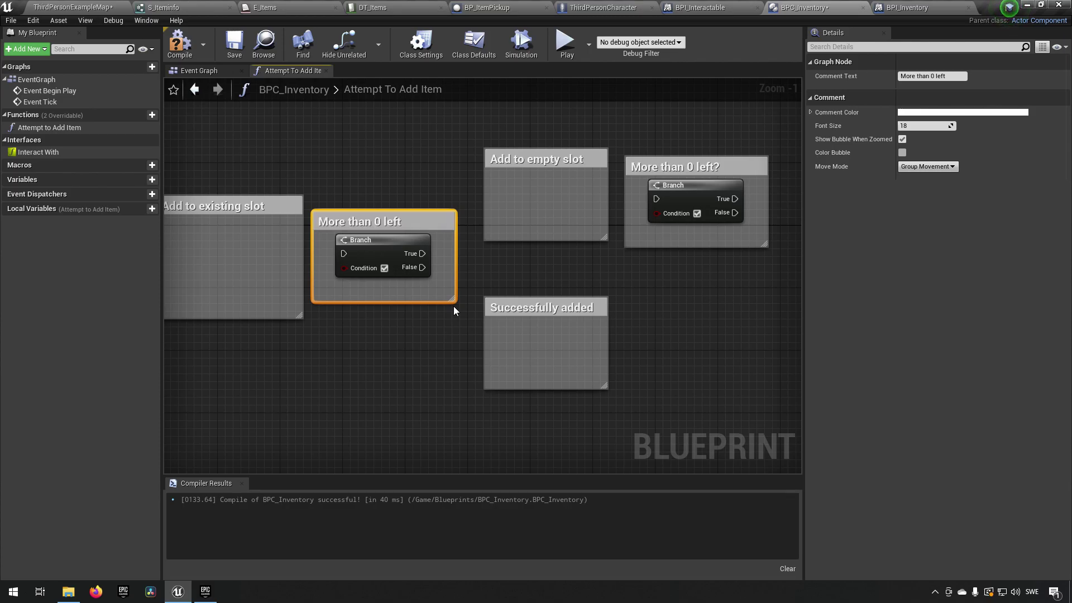
right_click_drag(750, 267, 457, 415)
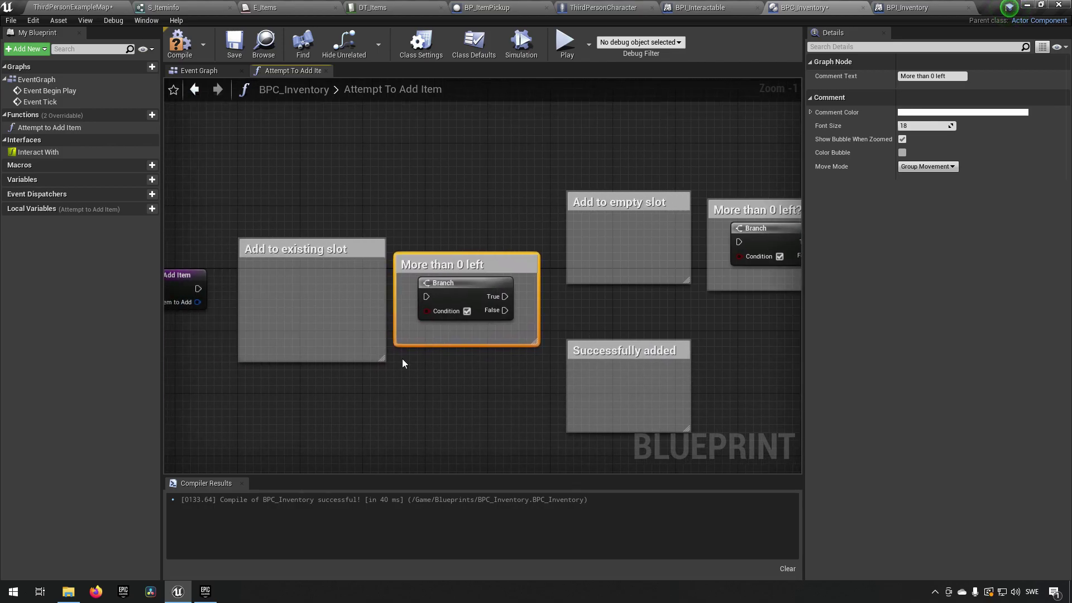
Inspect the entry node and the Add to existing slot and More than 0 left comments
right_click_drag(429, 362, 569, 357)
left_click_drag(210, 223, 363, 356)
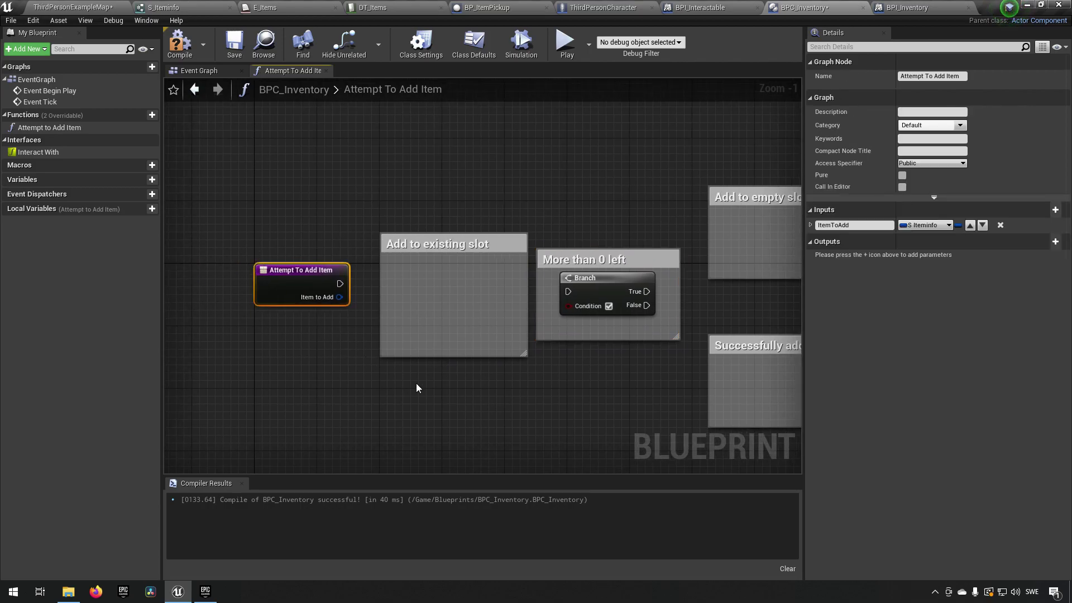
right_click_drag(407, 383, 357, 351)
left_click_drag(296, 191, 472, 391)
left_click_drag(472, 203, 610, 397)
right_click_drag(609, 397, 423, 346)
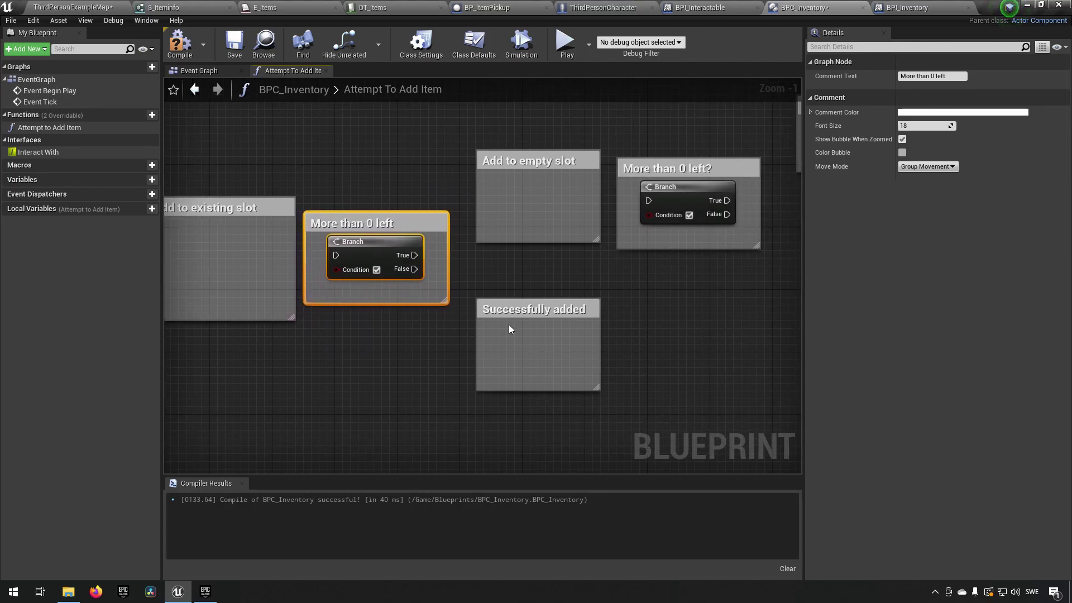
left_click(343, 174)
left_click_drag(309, 190, 438, 335)
Check the Add to empty slot, More than 0 left? and Drop on floor comments
right_click_drag(641, 306, 585, 331)
left_click_drag(390, 152, 527, 327)
right_click_drag(650, 314, 544, 317)
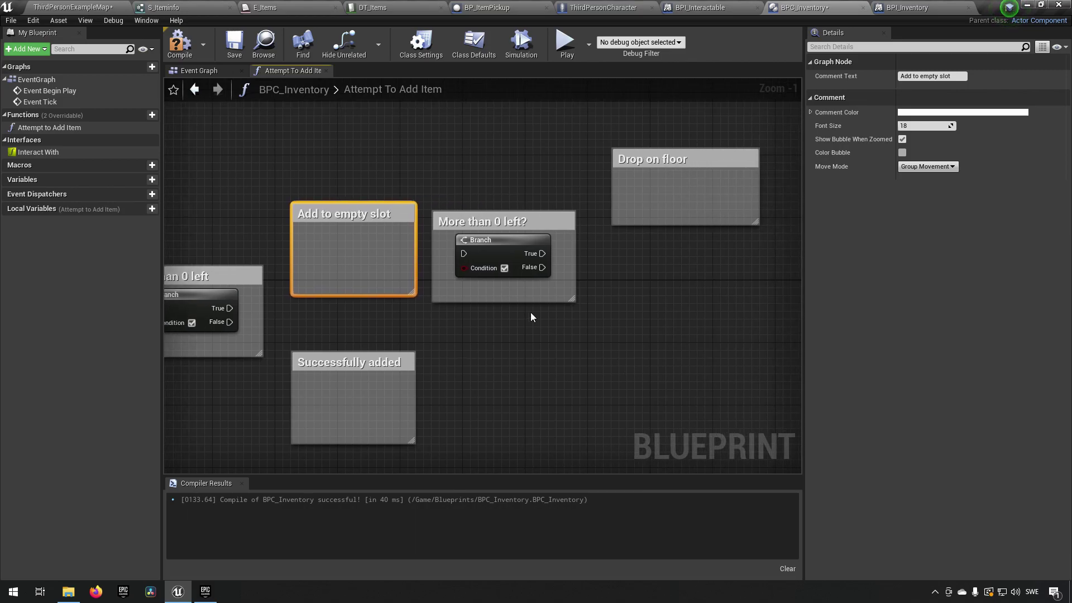
left_click_drag(423, 160, 591, 318)
right_click_drag(619, 331, 558, 340)
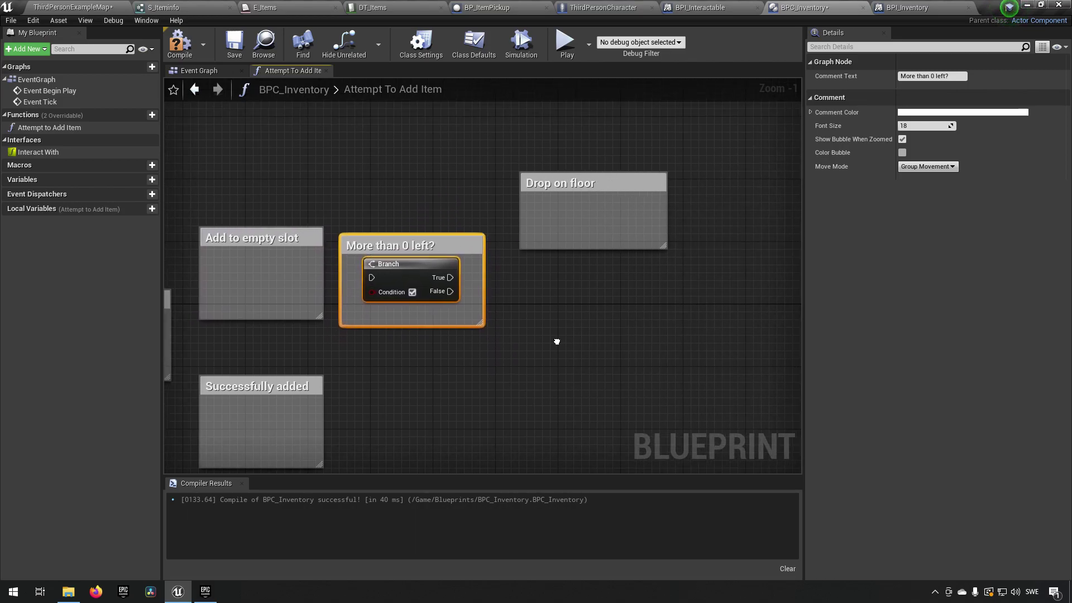
left_click_drag(510, 149, 718, 266)
left_click(469, 300)
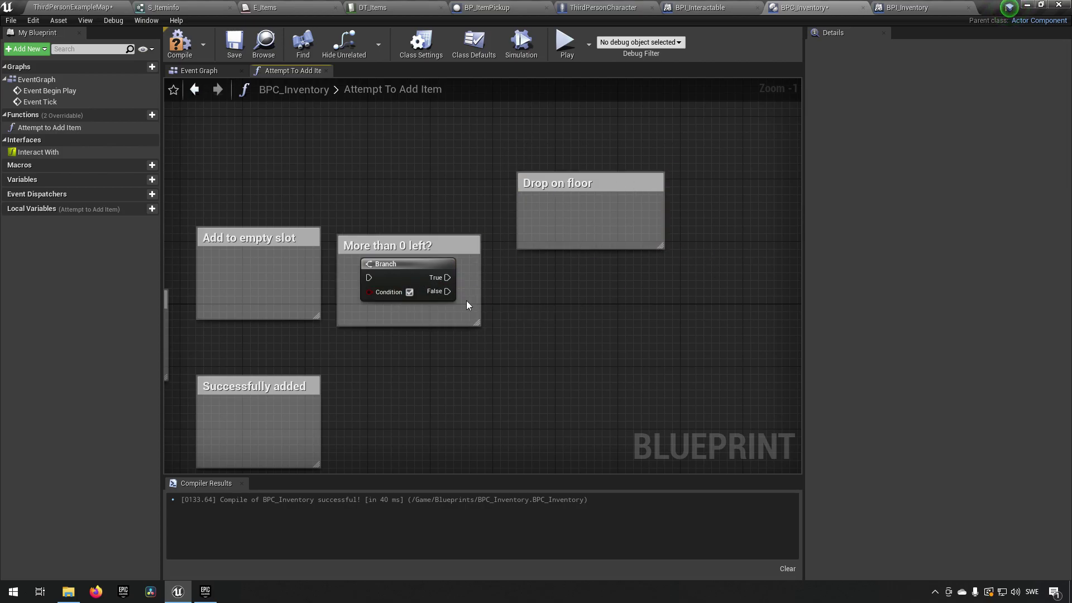
right_click_drag(523, 314, 515, 284)
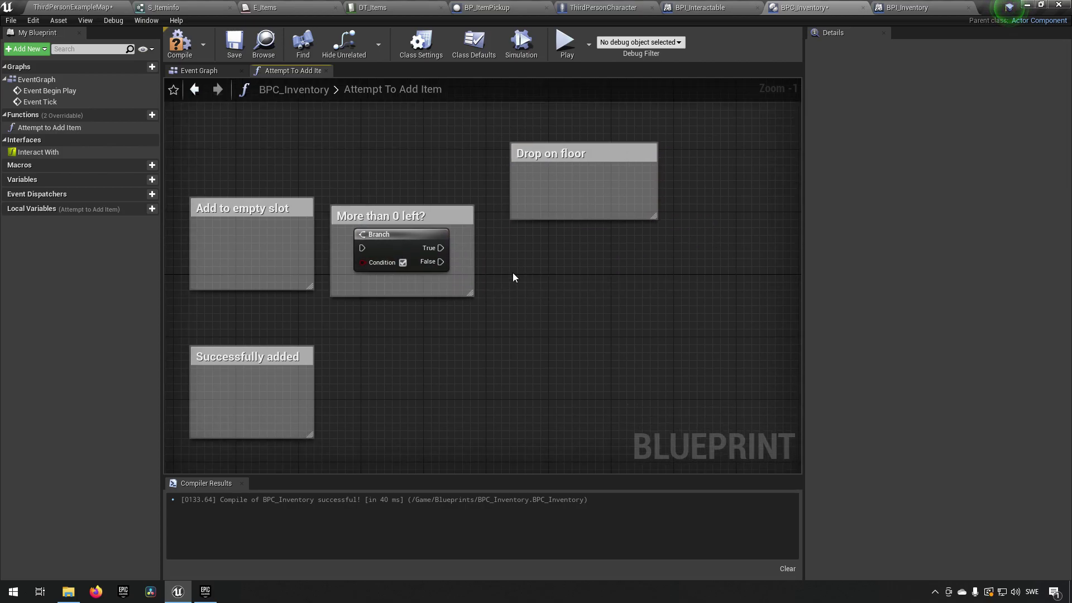
Copy-paste the Successfully added comment and move the copy under Drop on floor
left_click(306, 359)
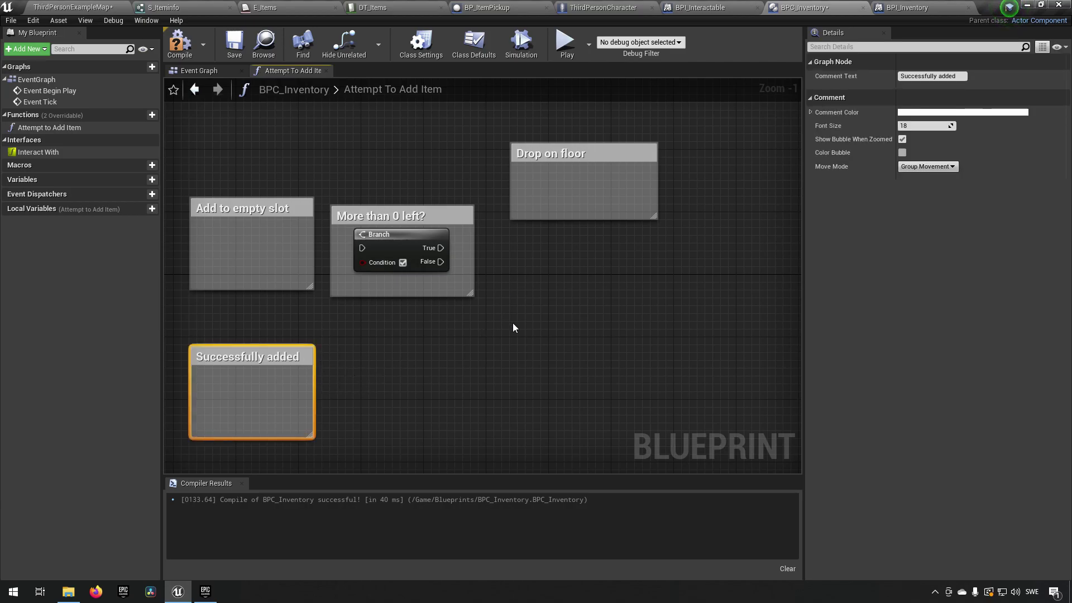
key("ctrl+c")
key("ctrl+v")
left_click_drag(588, 309, 577, 267)
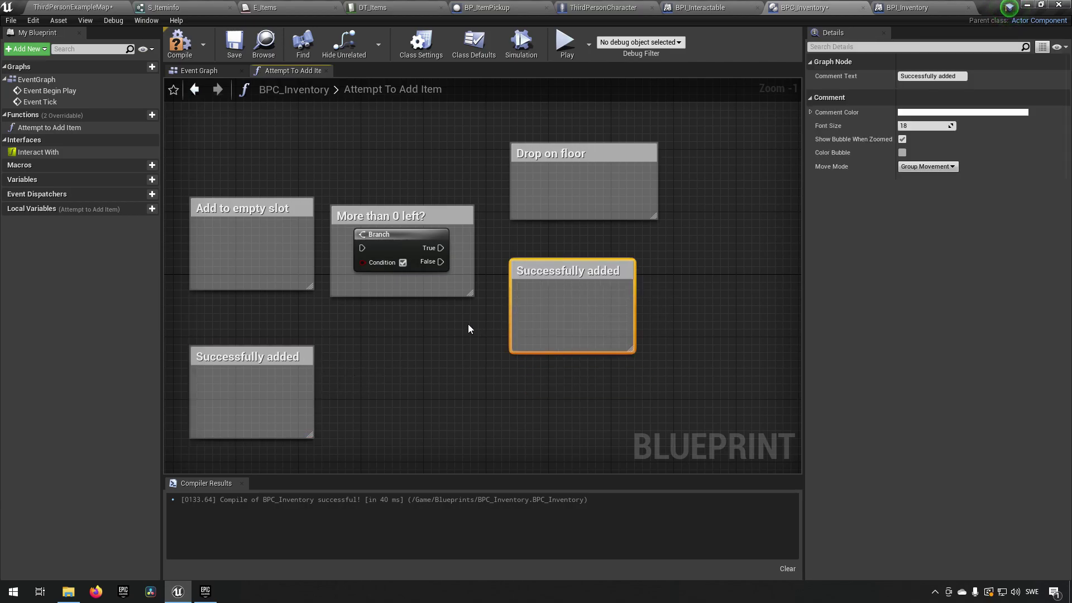
scroll(482, 327, "down", 2)
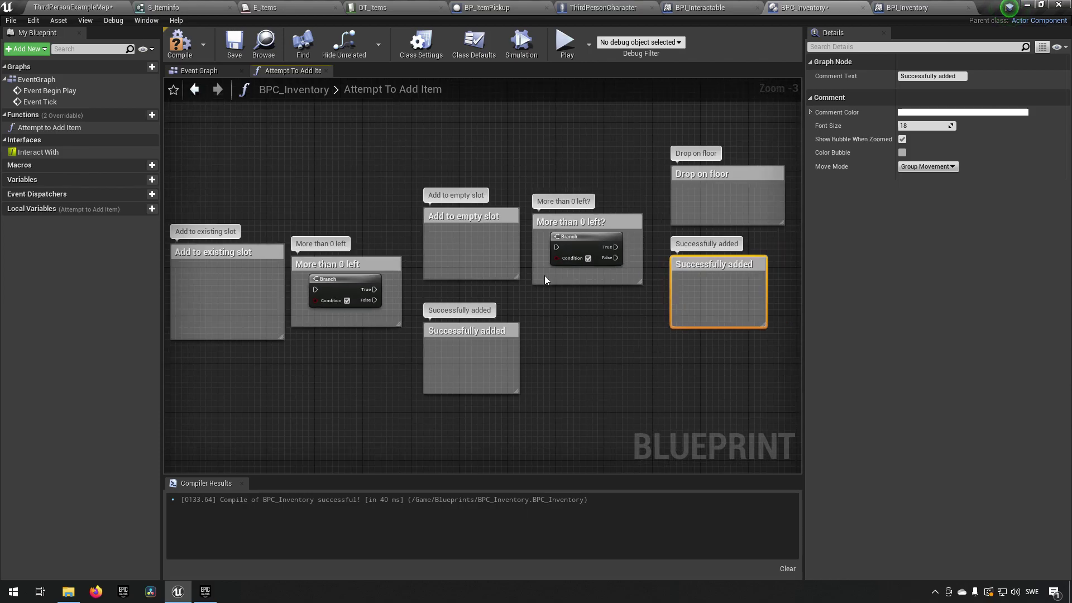
Compile and save BPC_Inventory, then return to the ThirdPersonExampleMap level editor
left_click(180, 43)
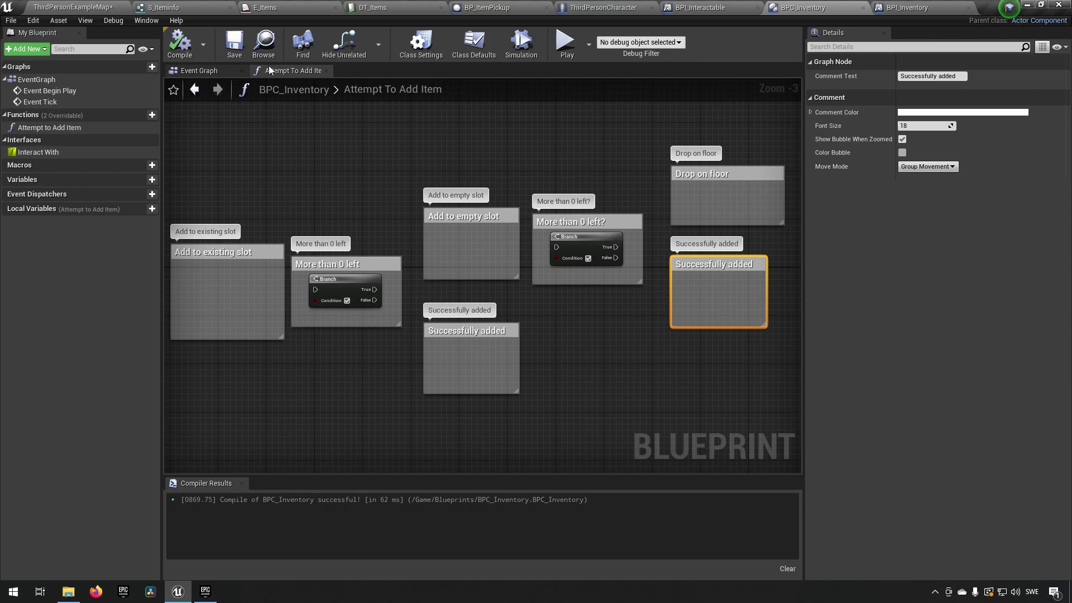
left_click(78, 5)
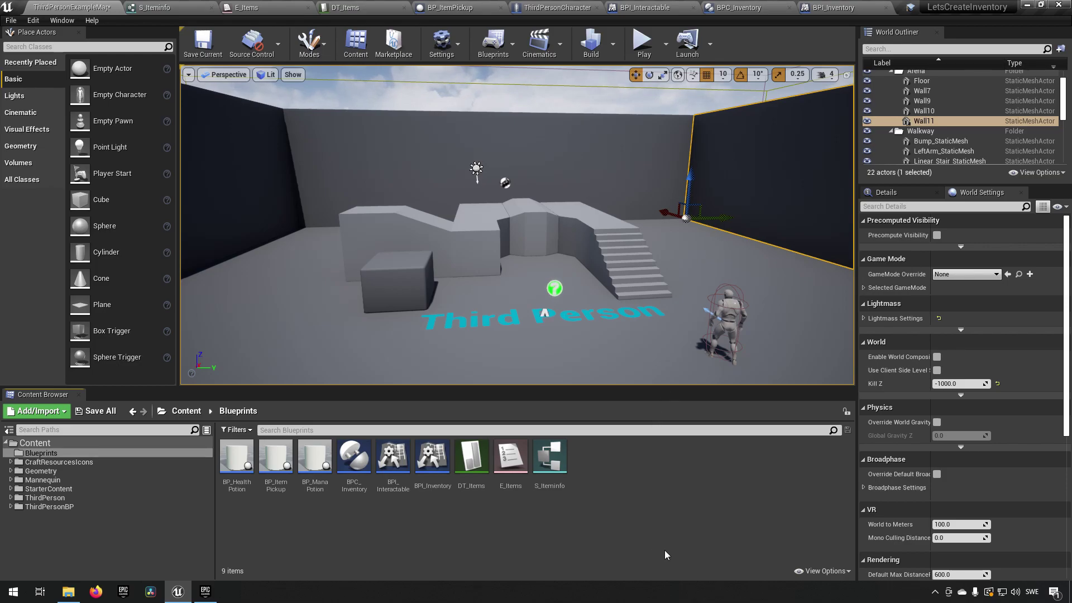
Create a widget blueprint named W_HUD in the Blueprints folder
right_click(599, 471)
mouse_move(617, 465)
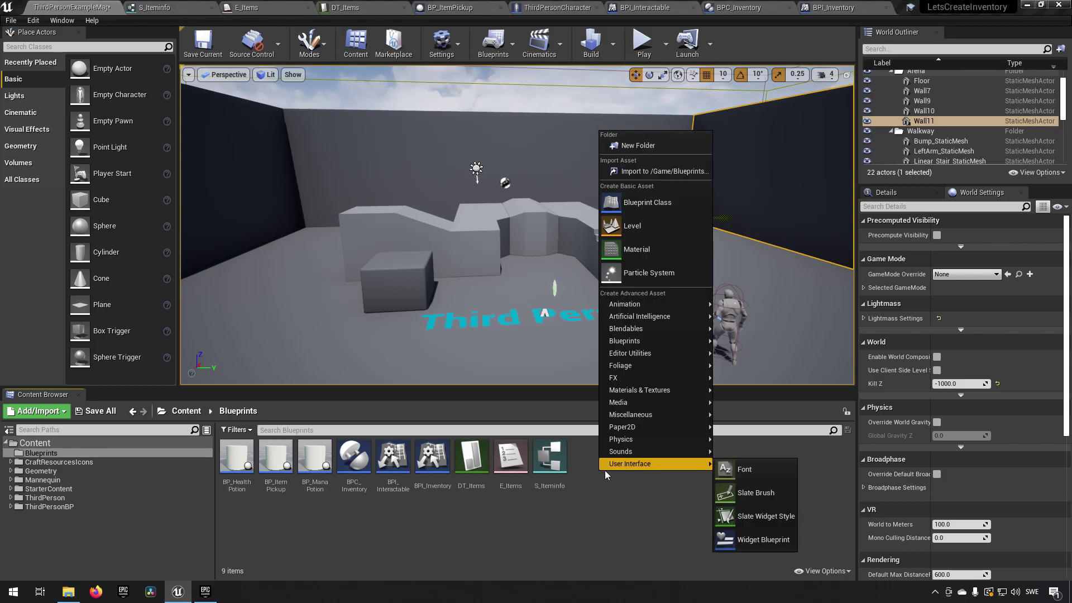
left_click(775, 540)
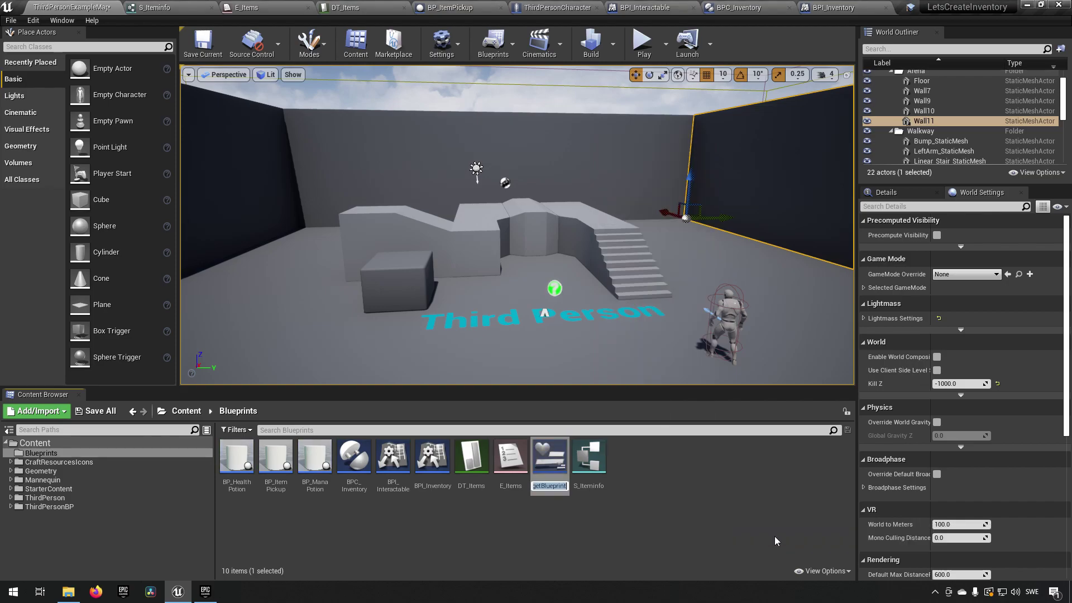
type("W_HUD")
key("Return")
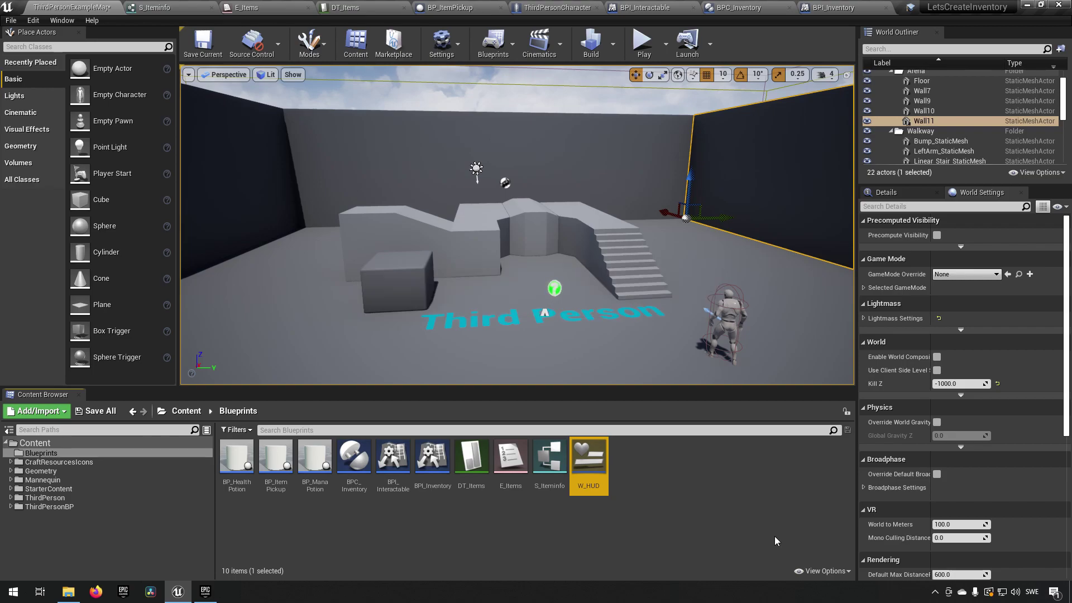
Create a second widget blueprint and correct its name to W_InventoryContainer
right_click(652, 459)
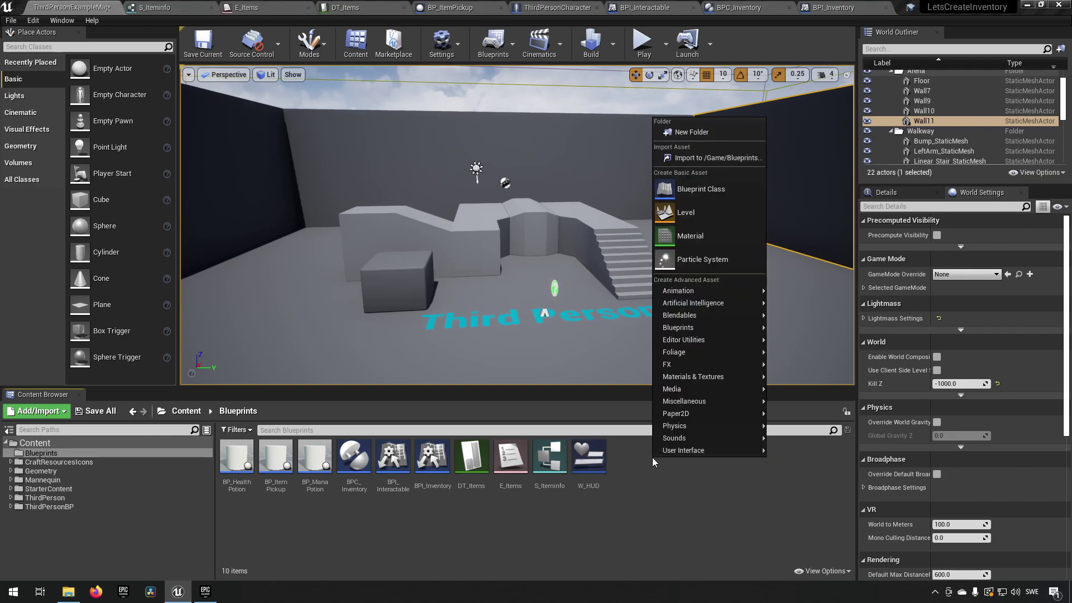
mouse_move(669, 454)
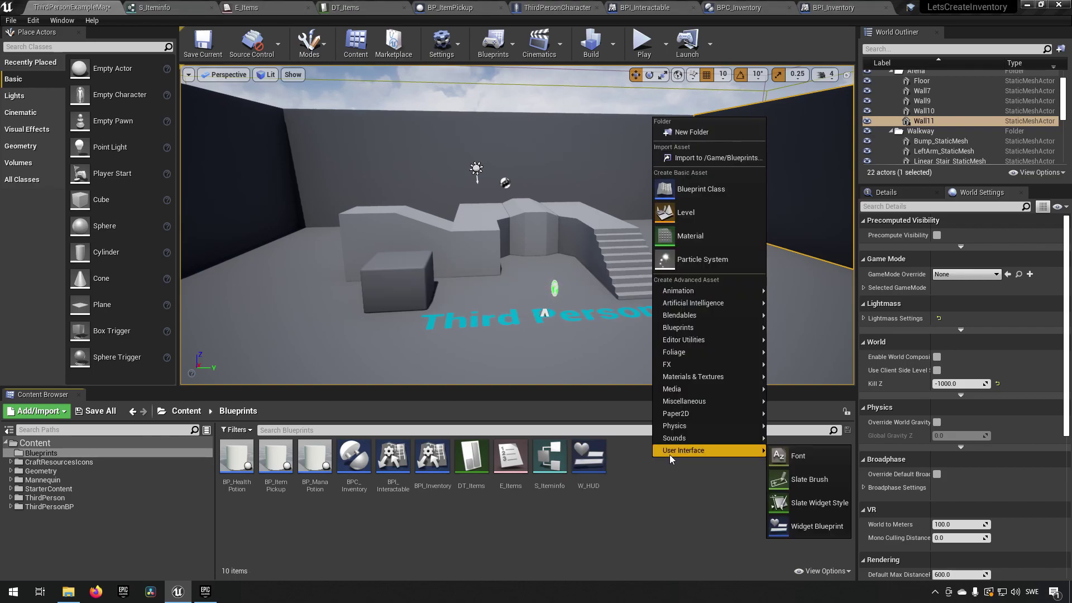
left_click(800, 530)
type("W_")
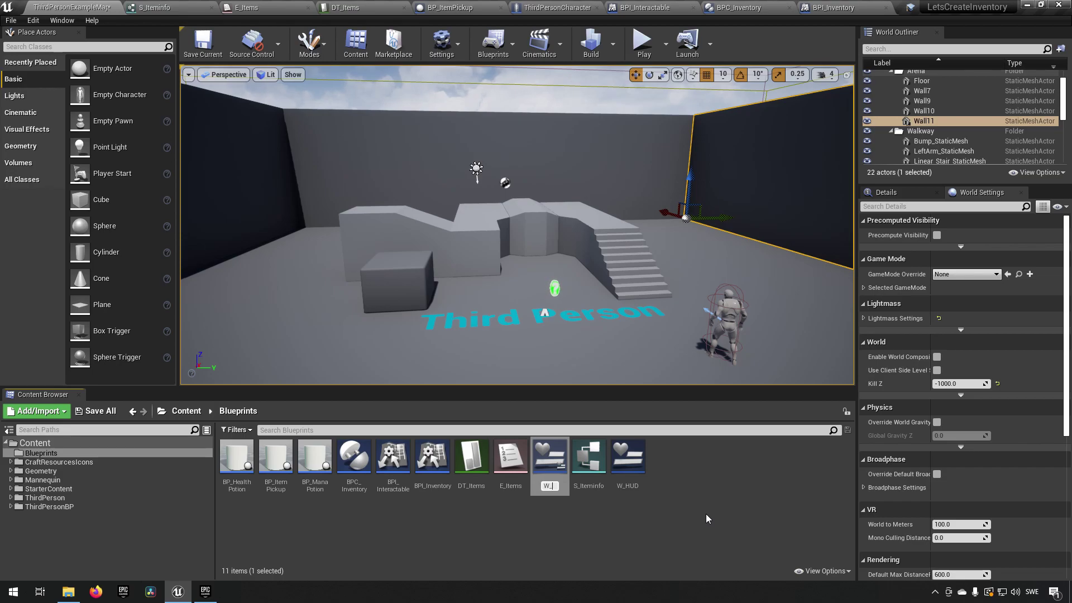
type("InventeoryC")
type("ontainer")
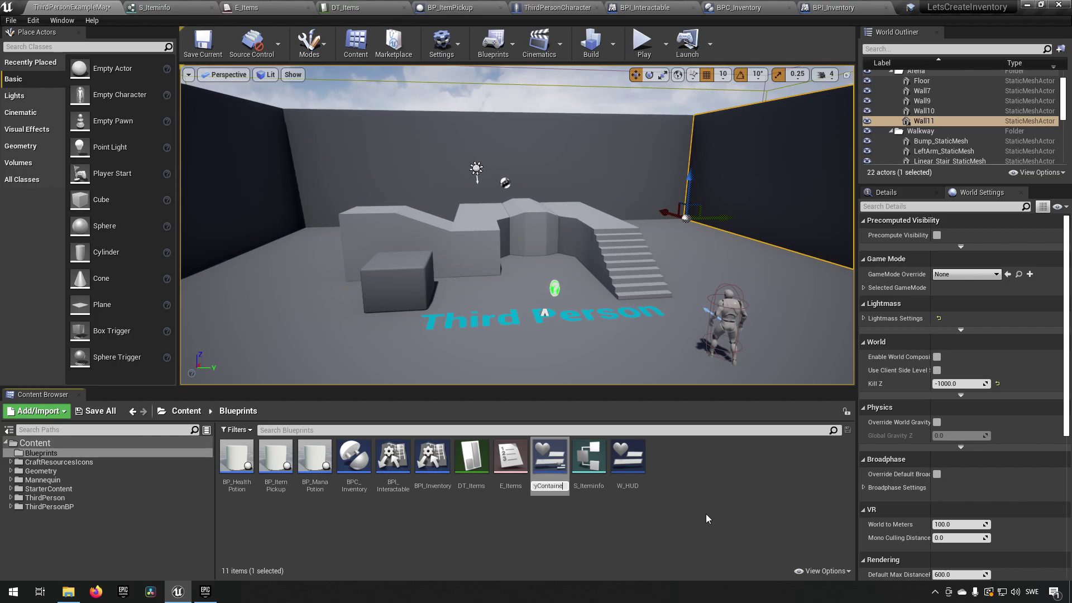
key("Return")
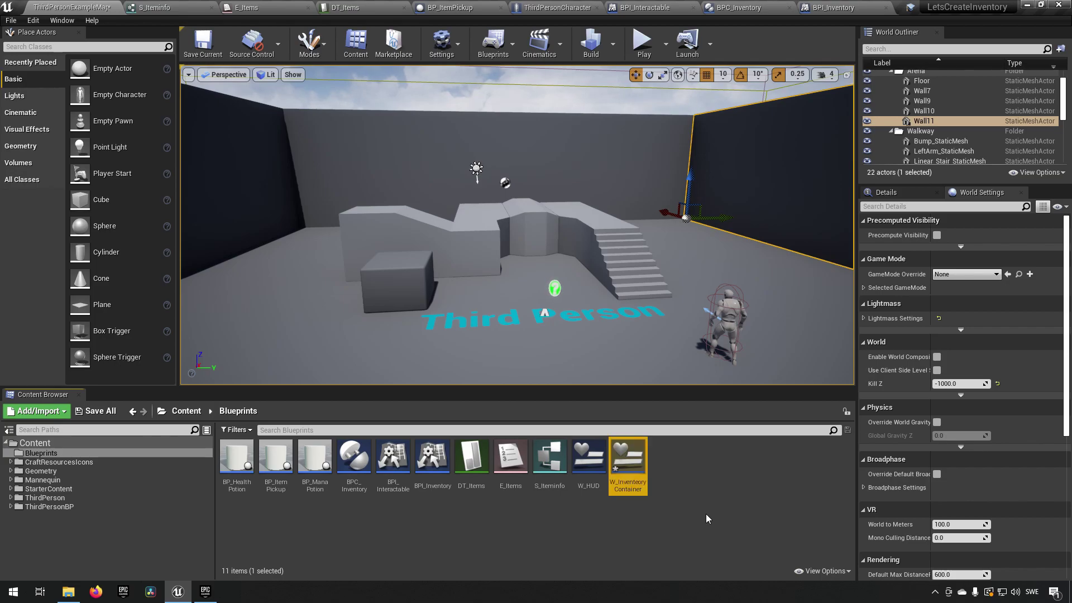
right_click(688, 472)
left_click(614, 488)
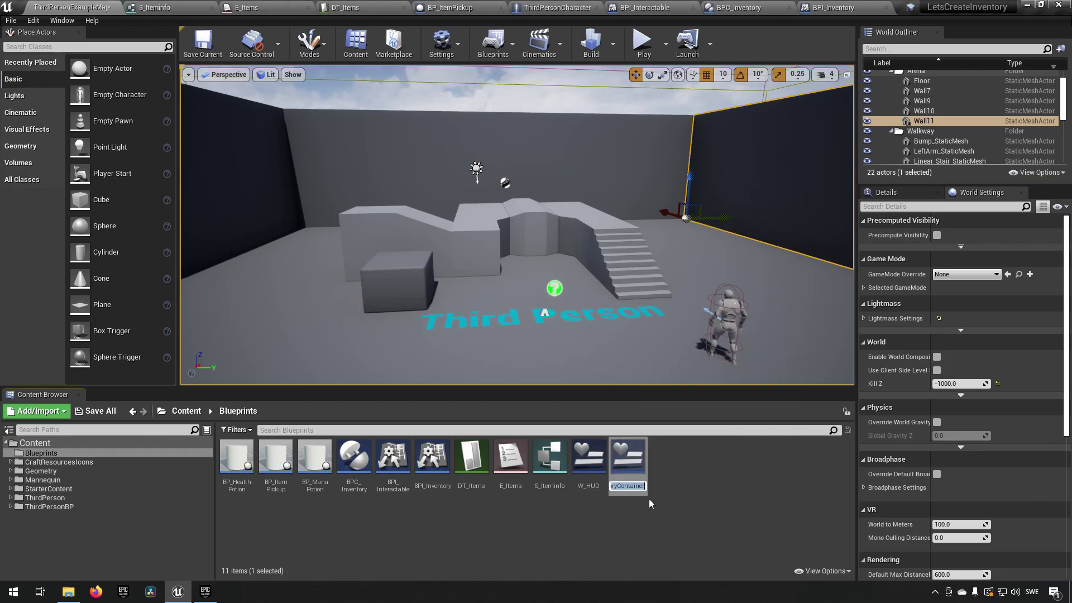
key("F2")
key("Right")
key("Right")
key("Right")
key("Right")
key("Right")
key("Right")
key("Right")
key("Right")
key("Right")
key("Right")
key("Right")
key("Right")
key("Right")
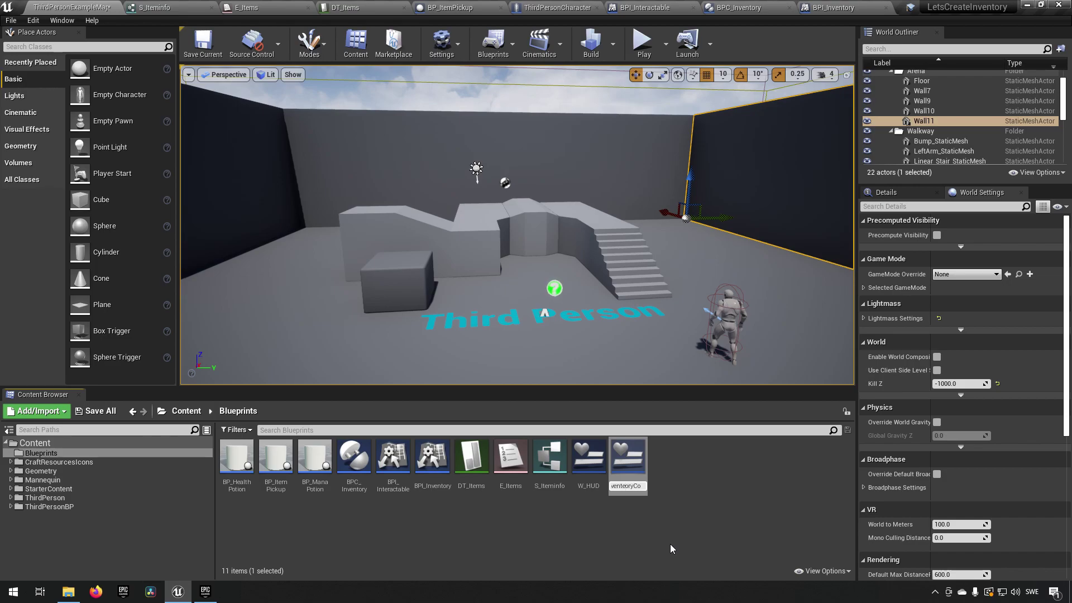
key("BackSpace")
key("Return")
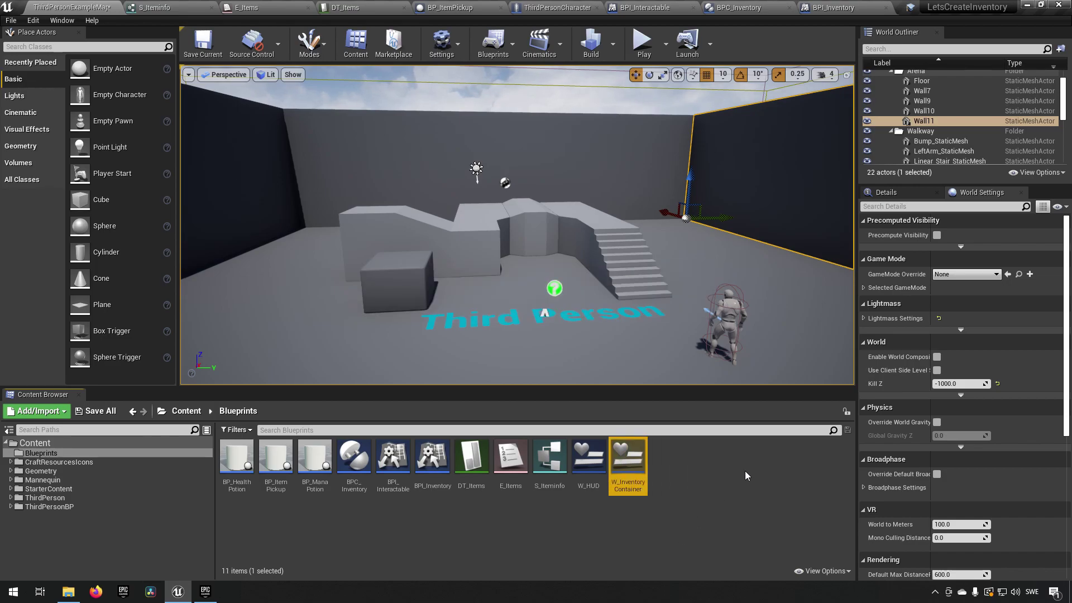
Create a third widget blueprint named W_InventorySlot
right_click(662, 467)
mouse_move(698, 460)
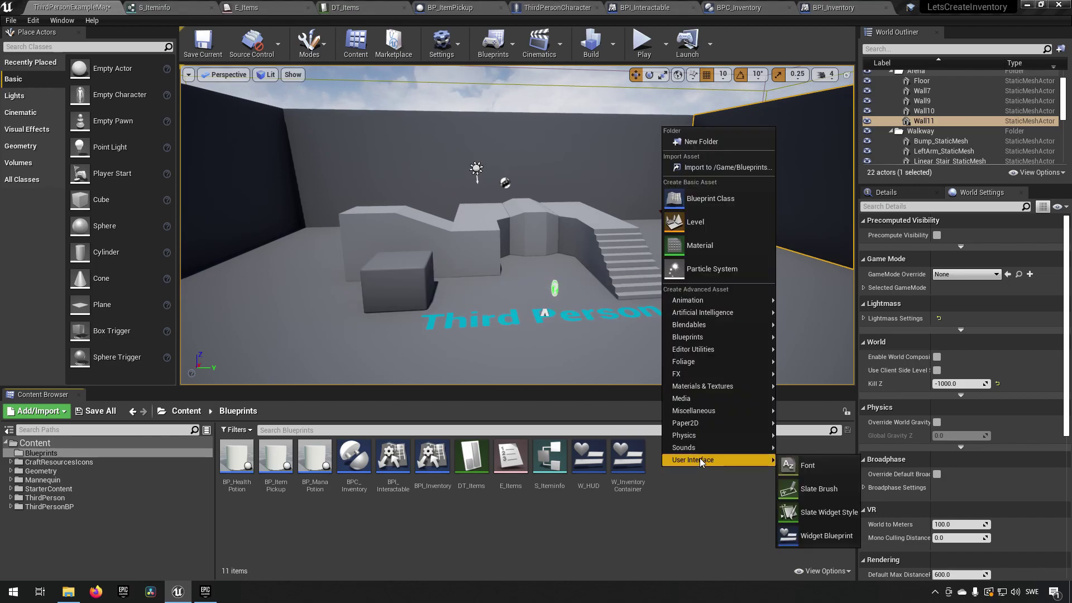
left_click(827, 536)
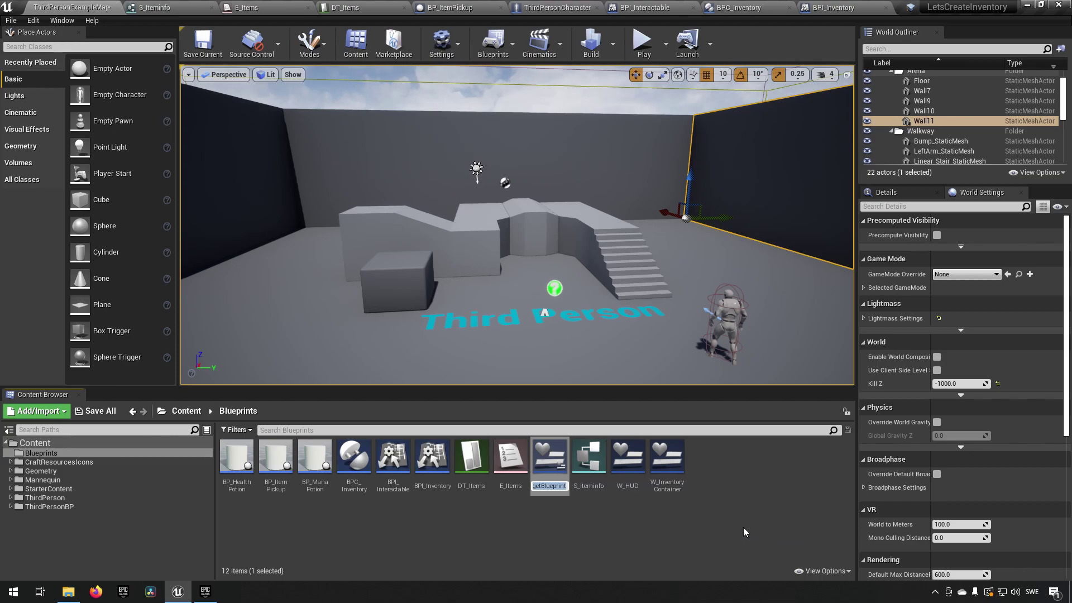
type("W_")
type("Inventory")
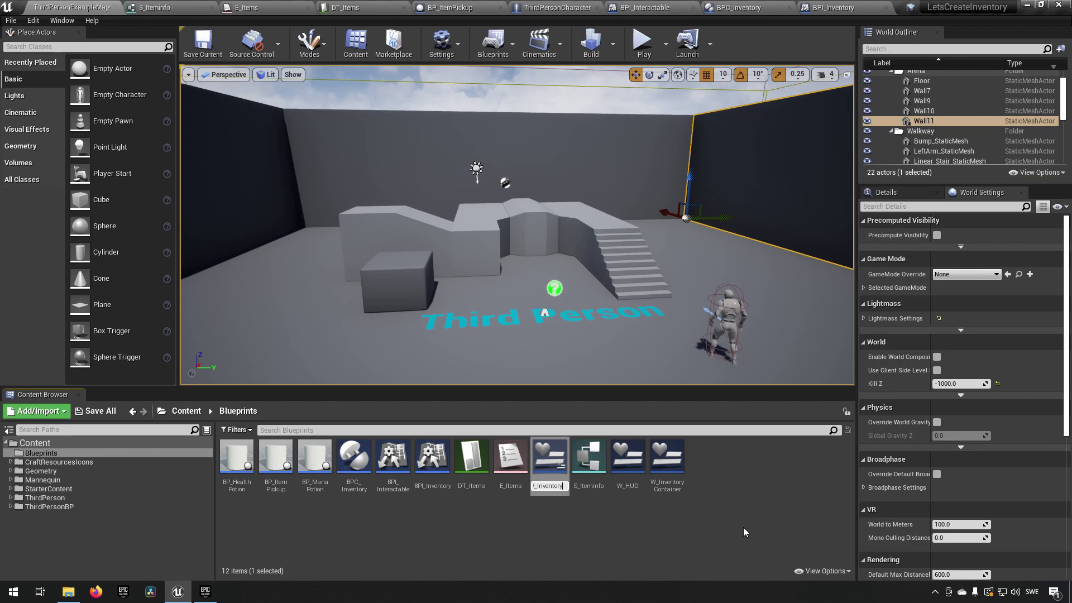
type("Slot")
key("Return")
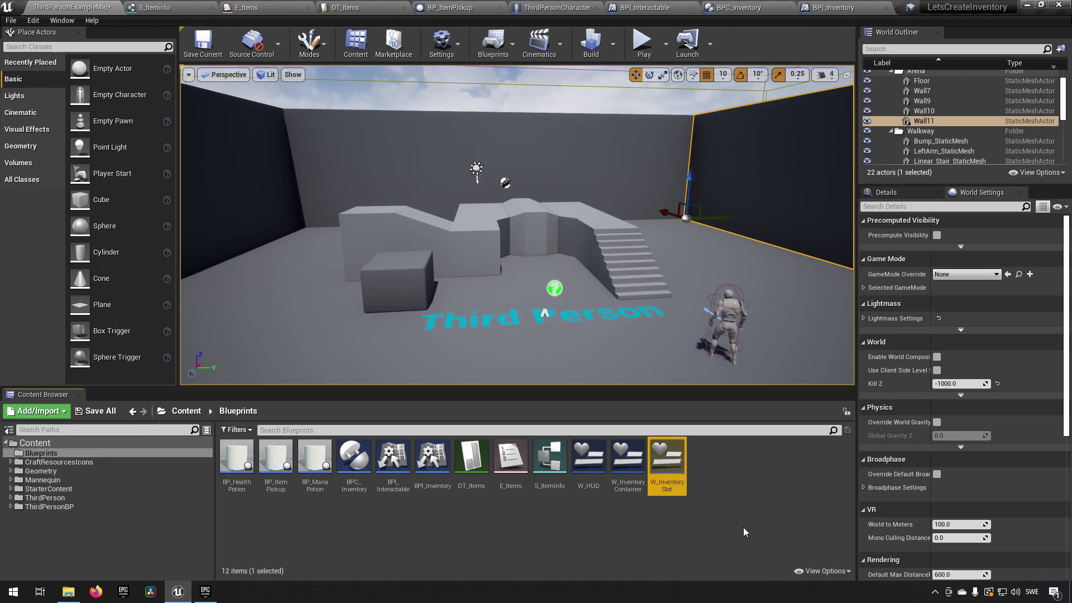
Open W_InventorySlot and delete its root Canvas Panel
double_click(667, 464)
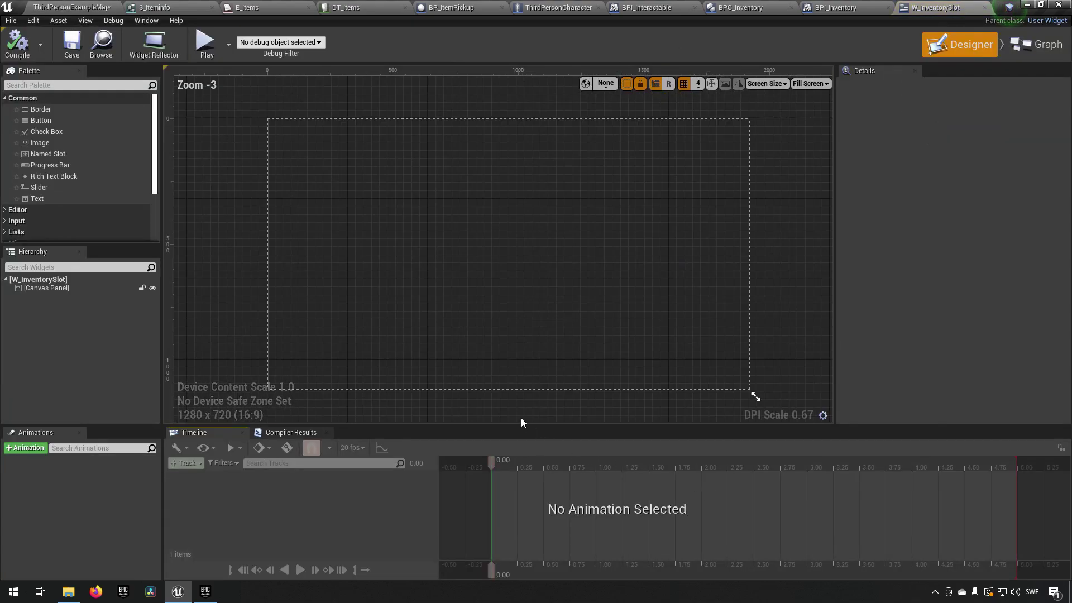
left_click(13, 314)
scroll(260, 134, "up", 3)
right_click_drag(262, 137, 269, 213)
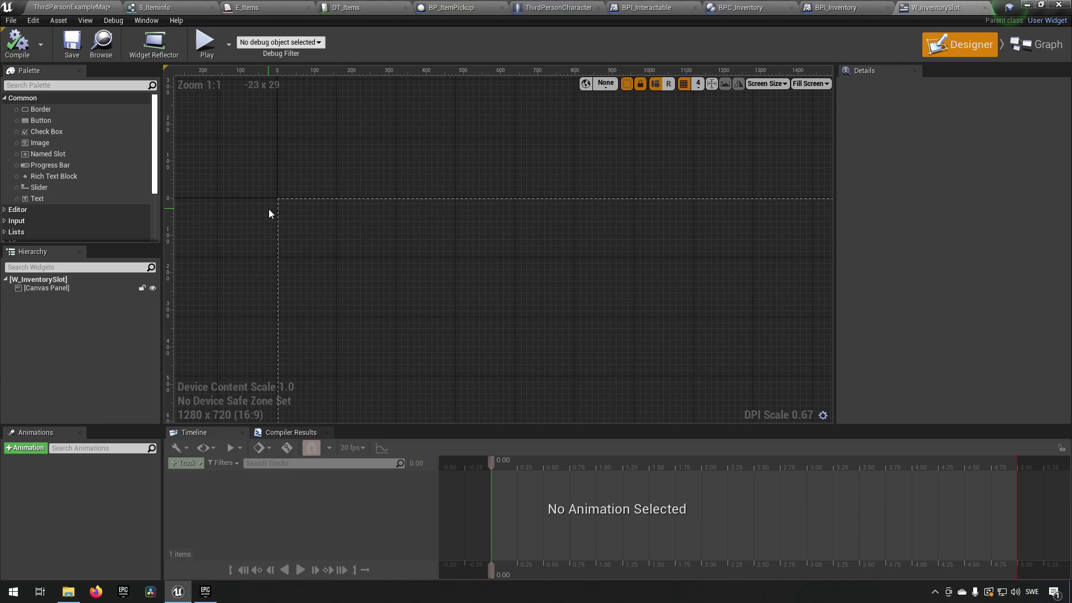
left_click(56, 289)
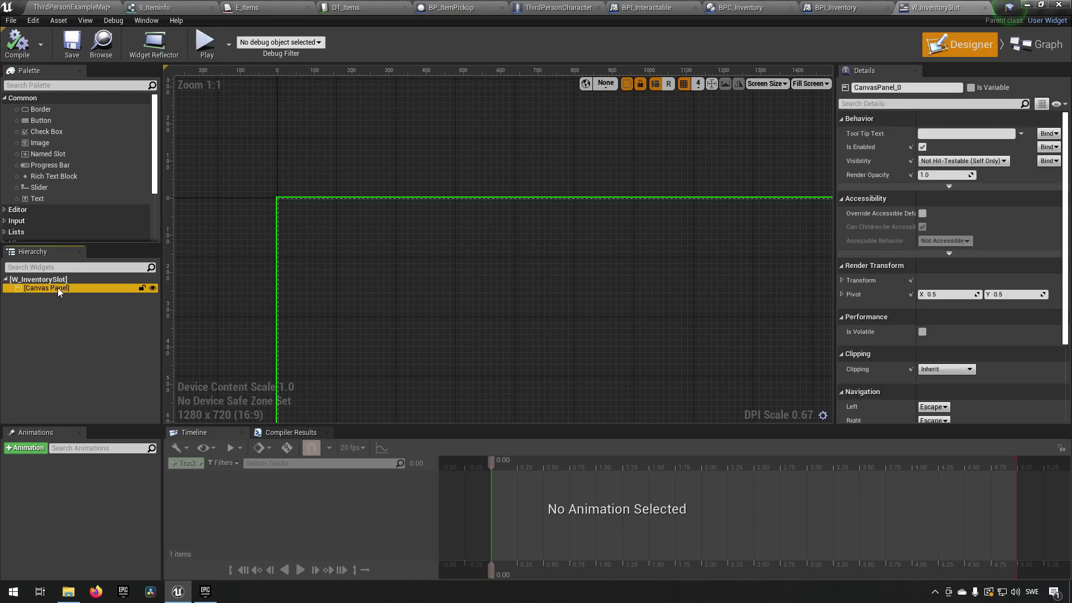
key("Delete")
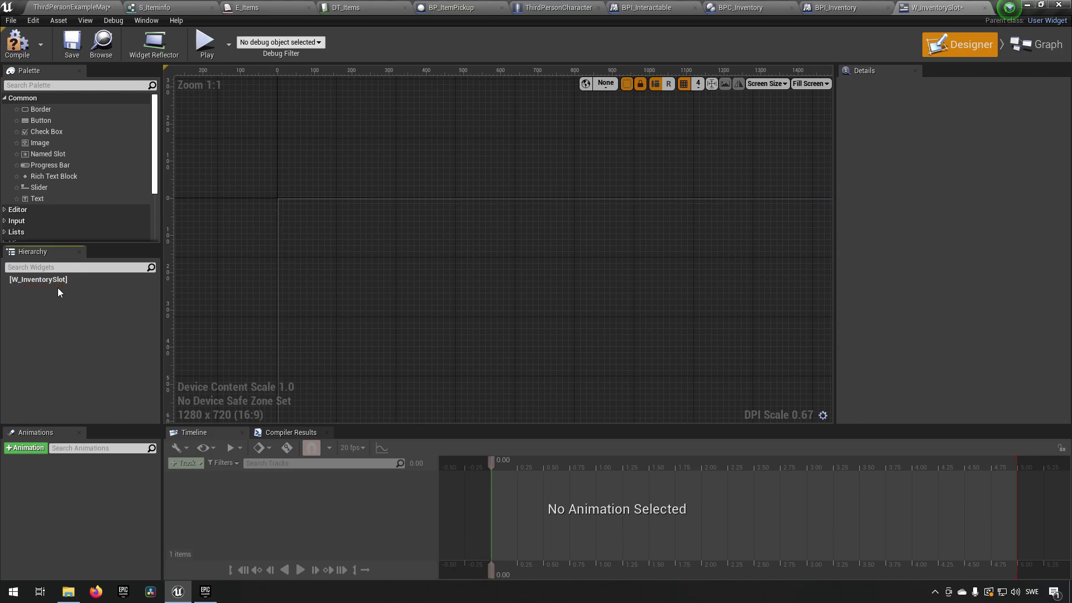
Set the preview size to Desired on Screen and select the W_InventorySlot root
left_click(811, 85)
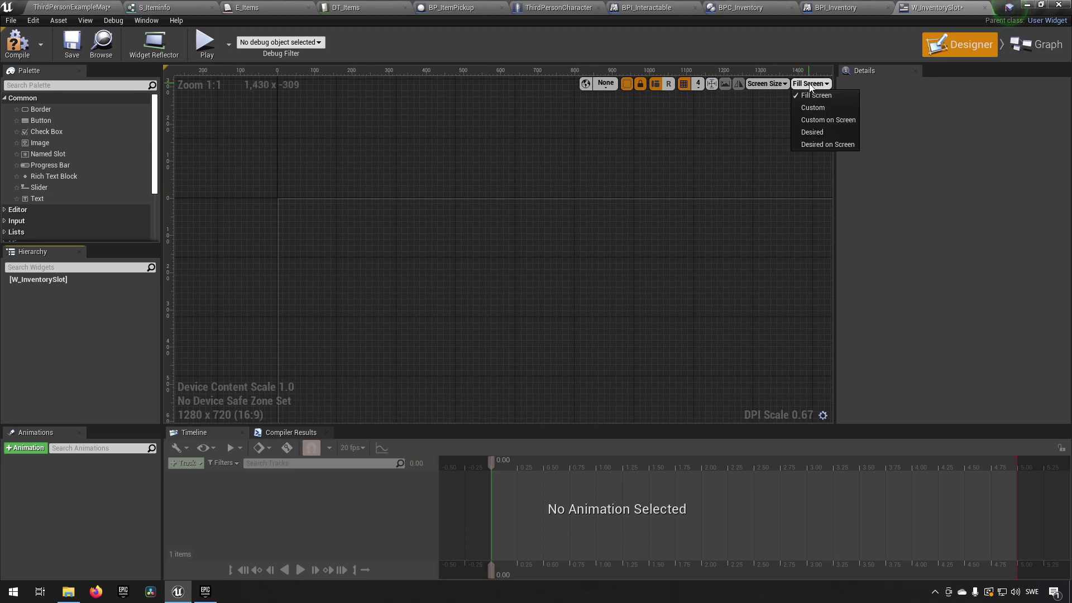
left_click(826, 143)
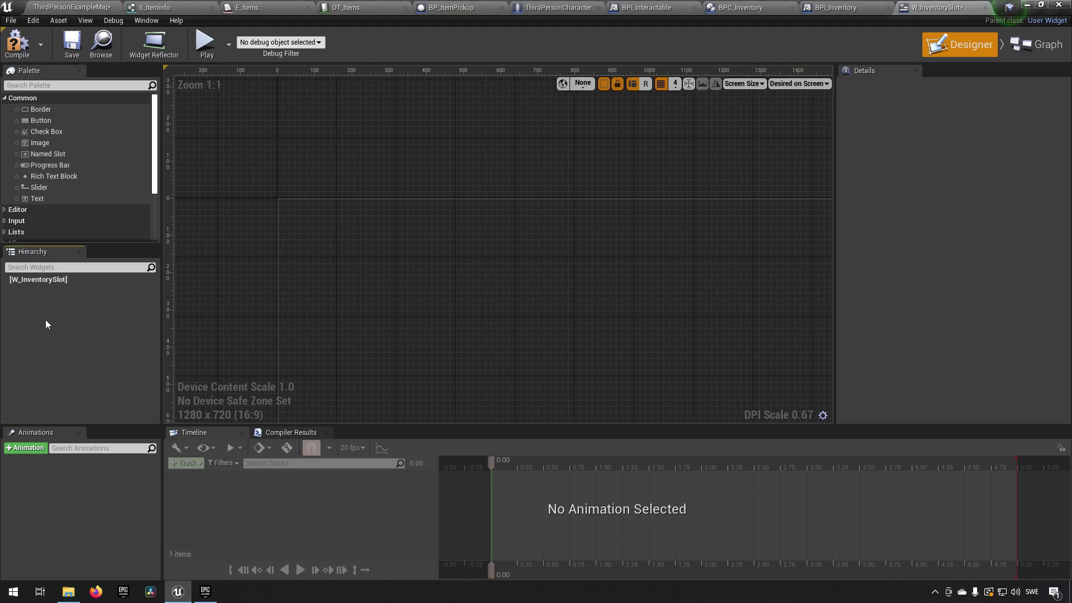
left_click(71, 282)
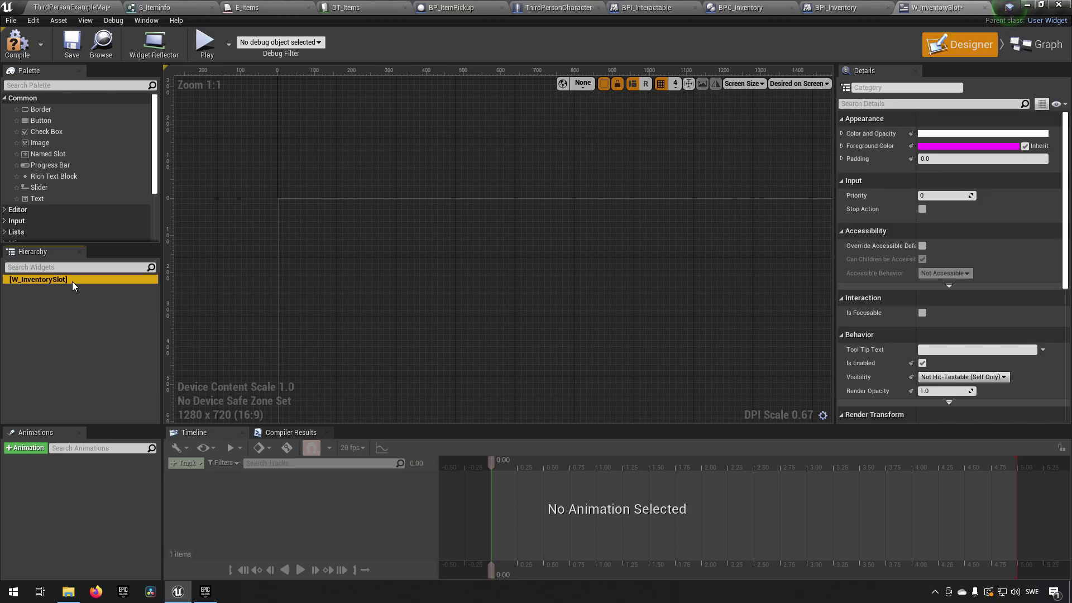
Add a Size Box from the Palette inside W_InventorySlot
left_click(66, 87)
type("size")
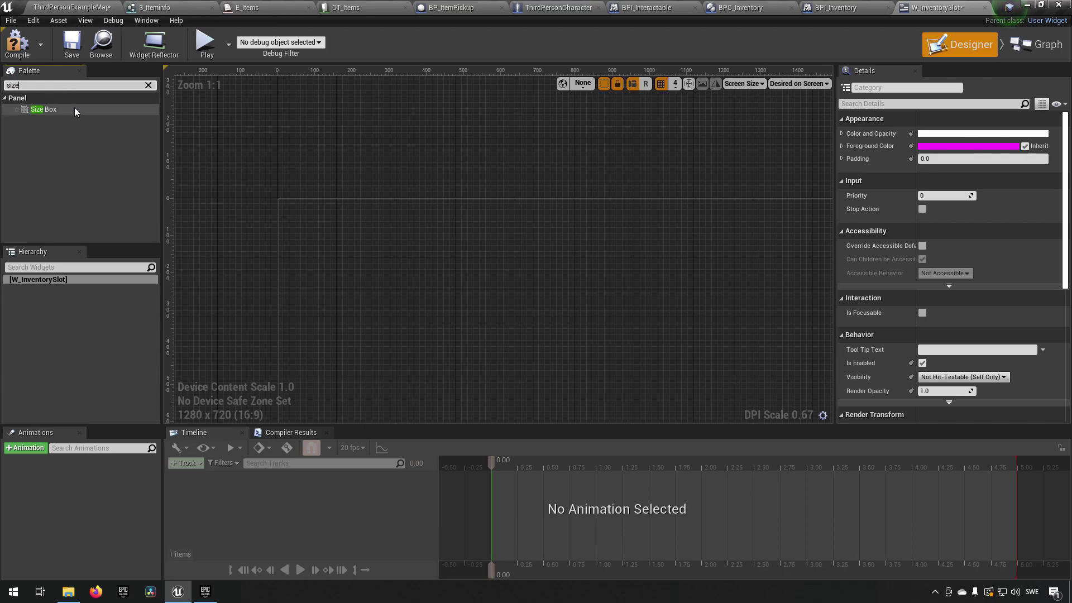
left_click_drag(56, 112, 61, 282)
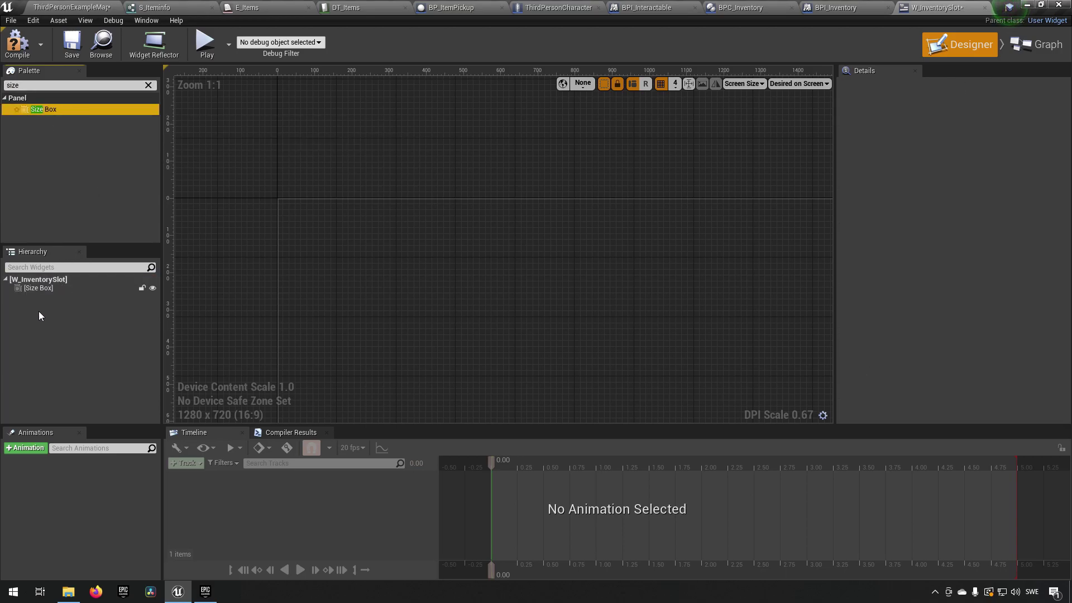
left_click(43, 289)
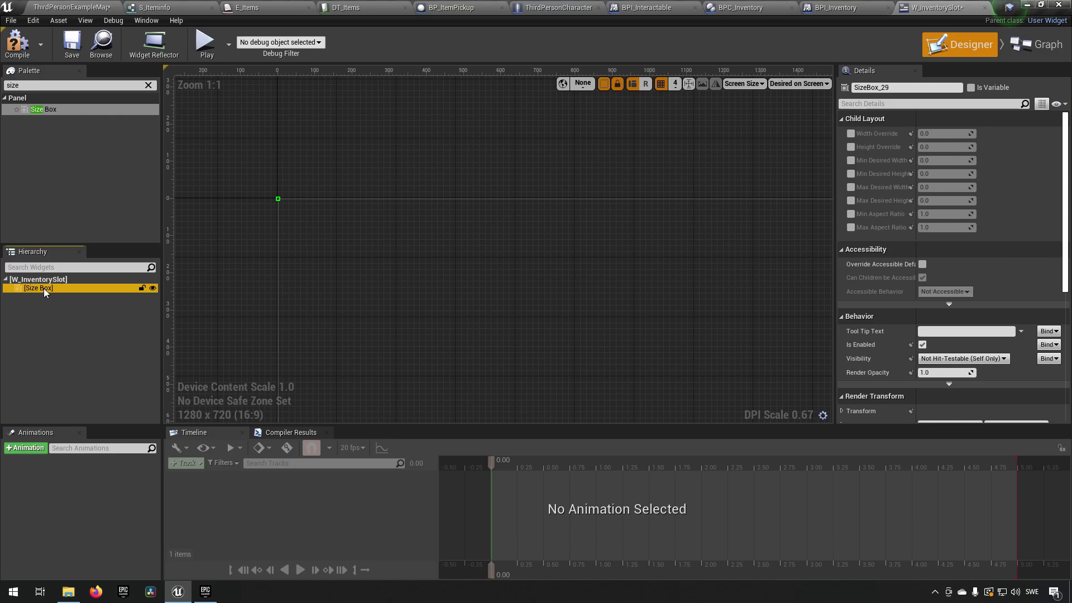
left_click(72, 150)
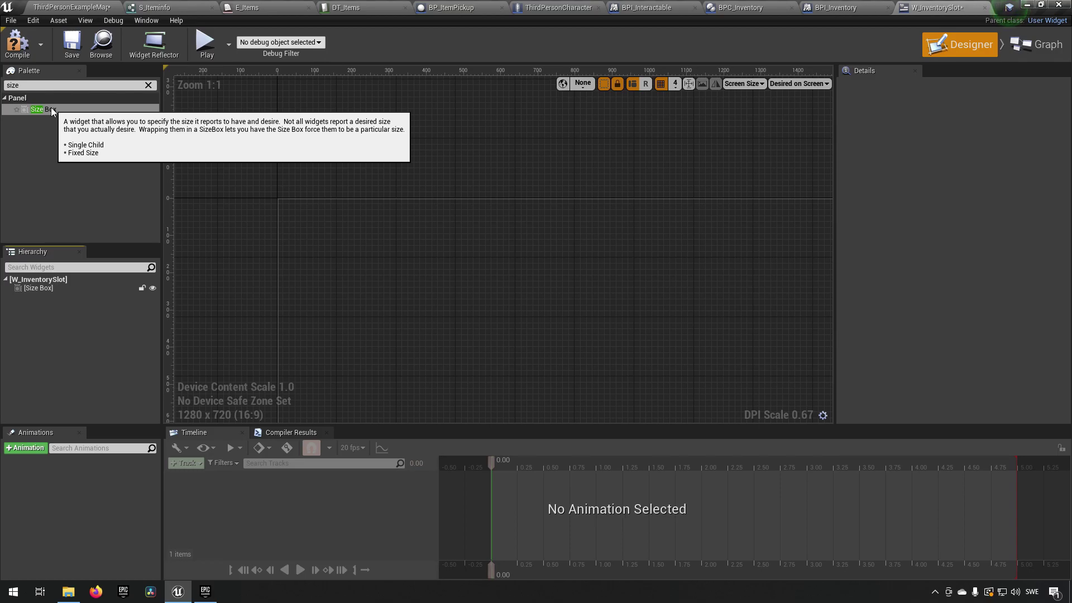
left_click(59, 289)
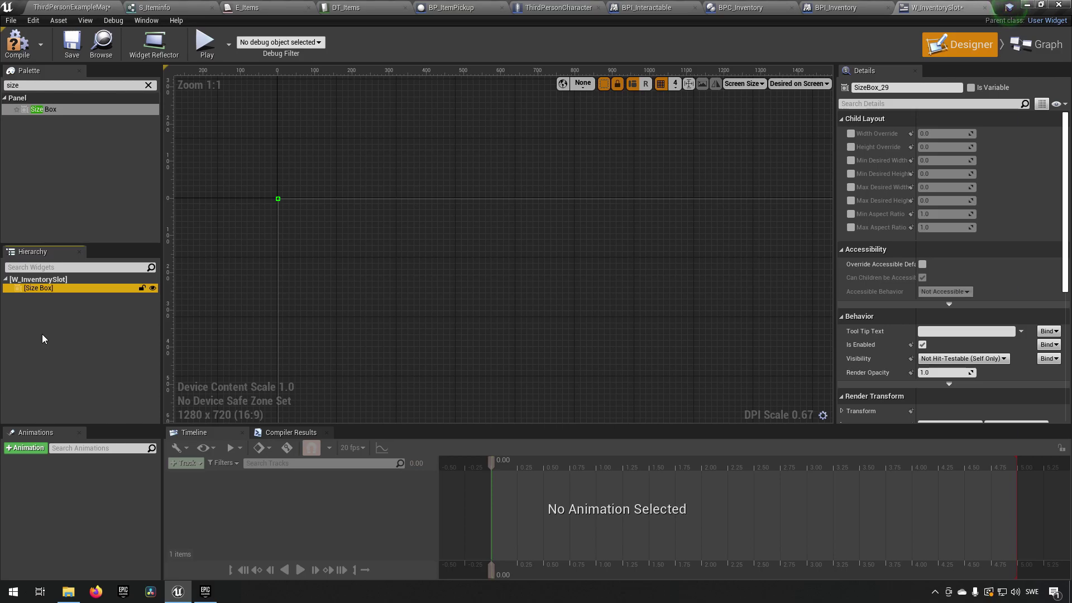
left_click(126, 331)
left_click(77, 283)
left_click(76, 288)
Enable the Size Box's Width and Height Override and set both to 100
left_click(850, 134)
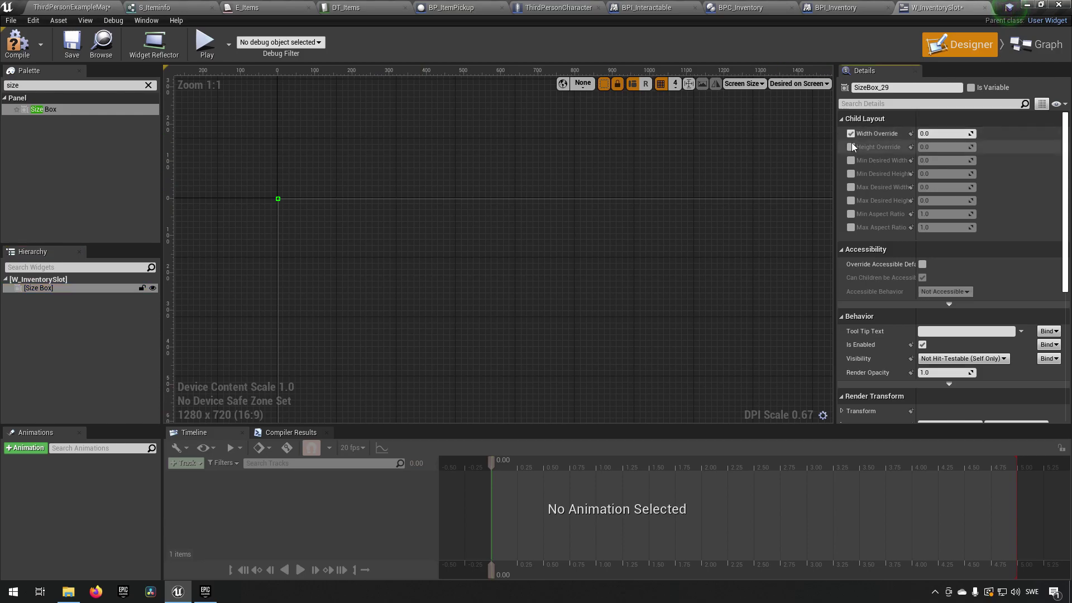
left_click(850, 147)
left_click(943, 133)
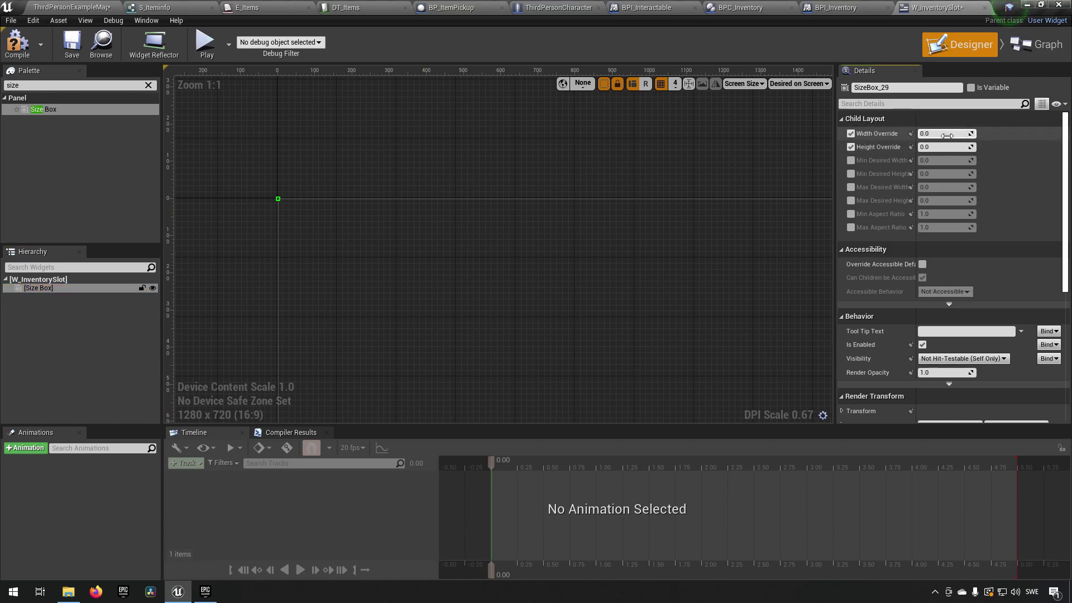
type("100")
key("Tab")
type("100")
key("Return")
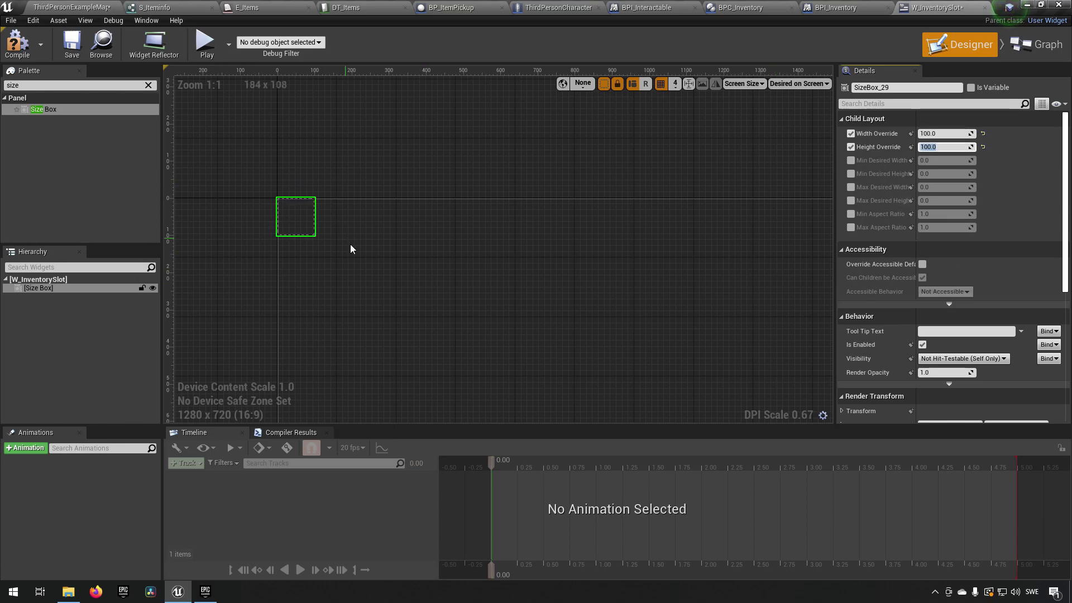
left_click(73, 84)
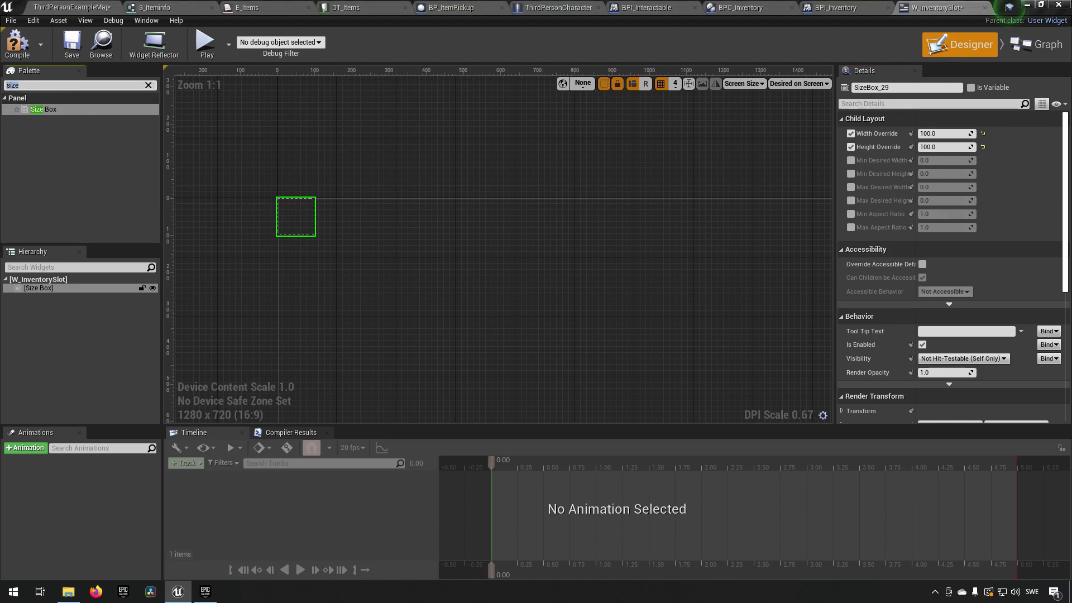
left_click(100, 203)
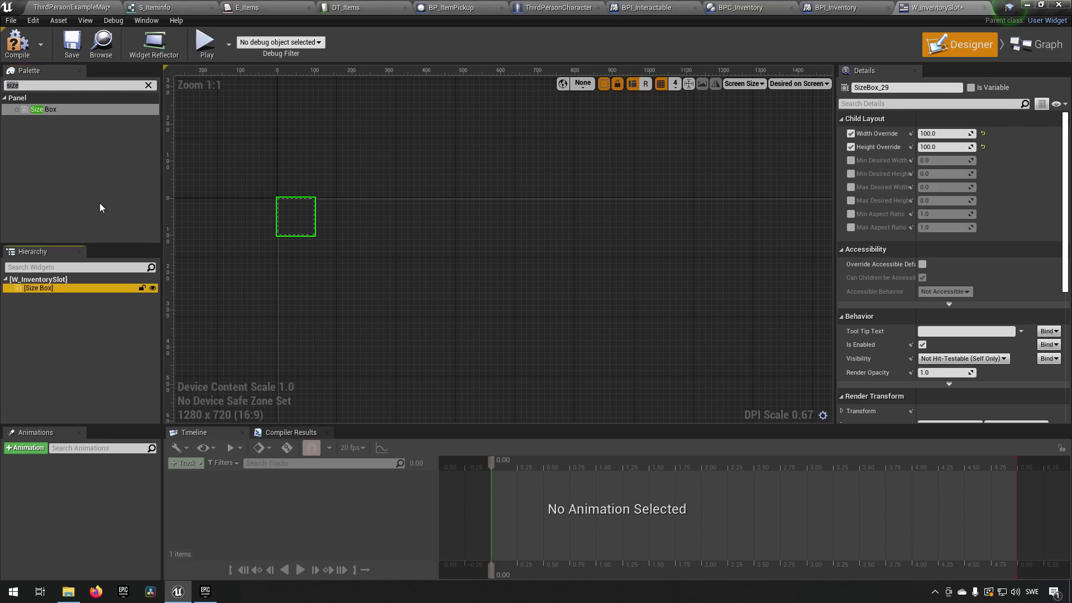
left_click(80, 110)
Place an Overlay inside the Size Box and an Image inside the Overlay
type("overla")
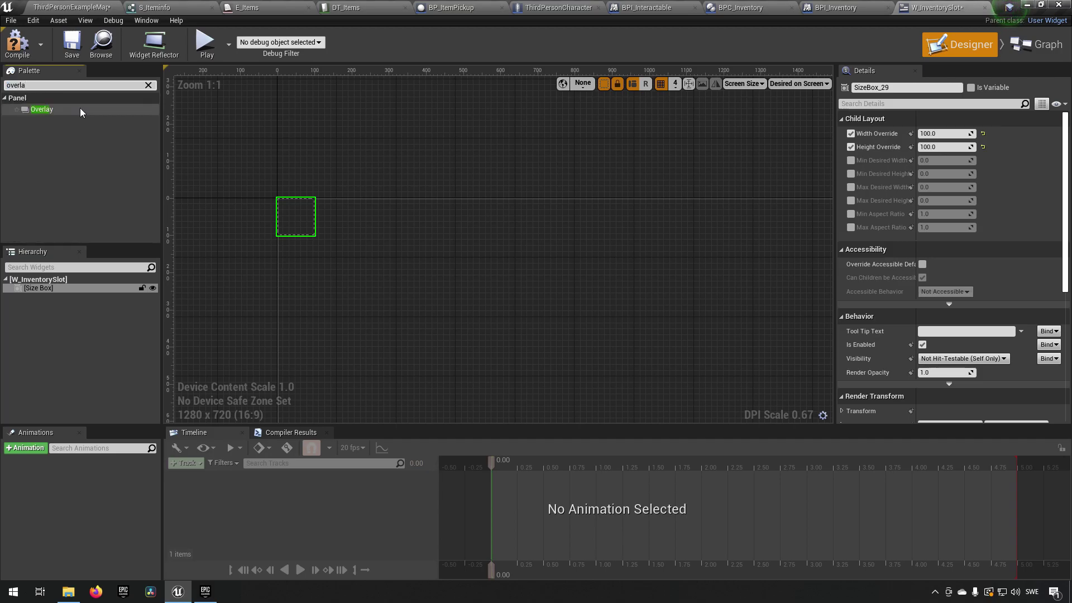
left_click_drag(48, 111, 49, 293)
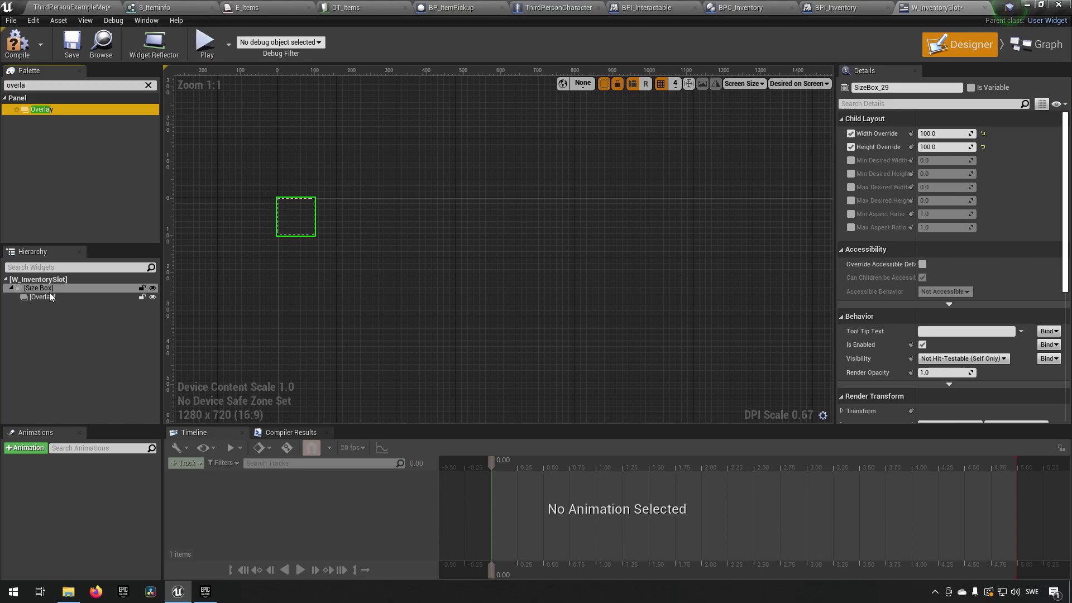
left_click(49, 298)
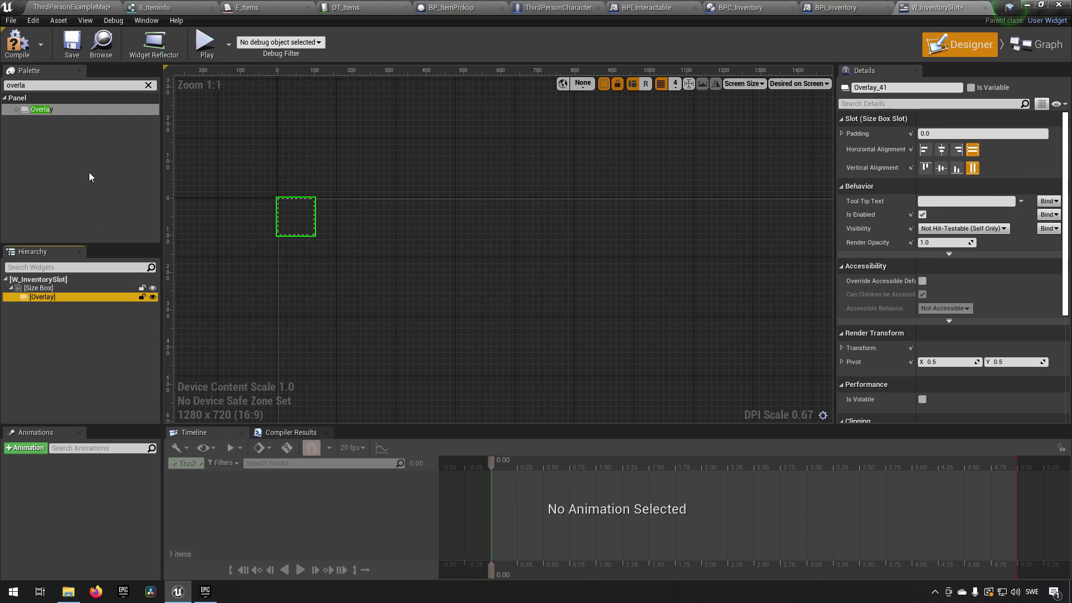
left_click(78, 87)
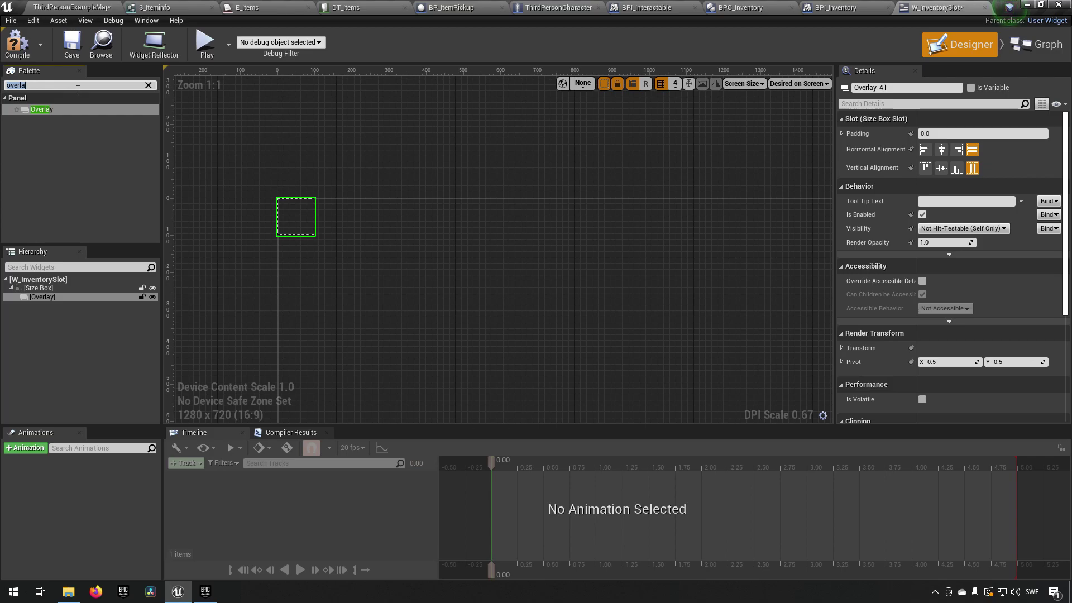
type("image")
left_click_drag(47, 112, 51, 297)
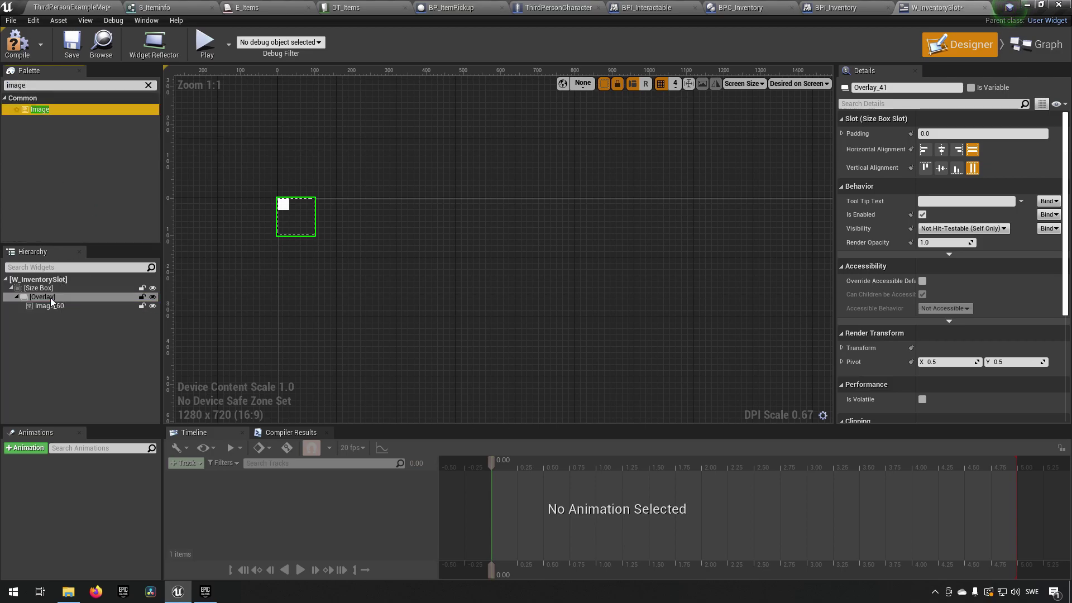
left_click(51, 306)
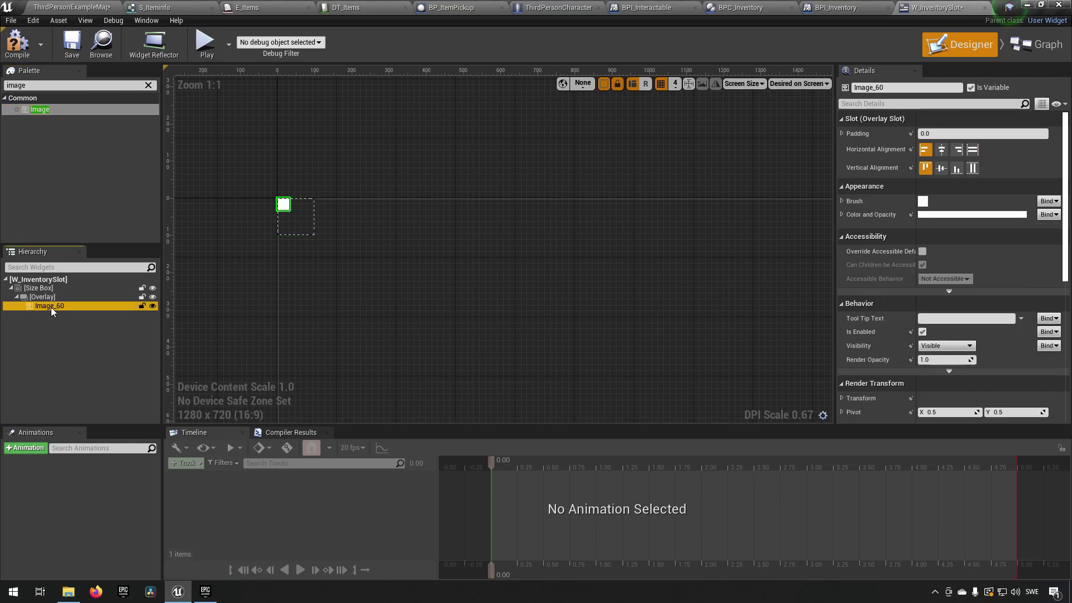
Set the image to Fill both ways, rename it ImageIcon, save, and view the Graph
left_click(972, 150)
left_click(974, 172)
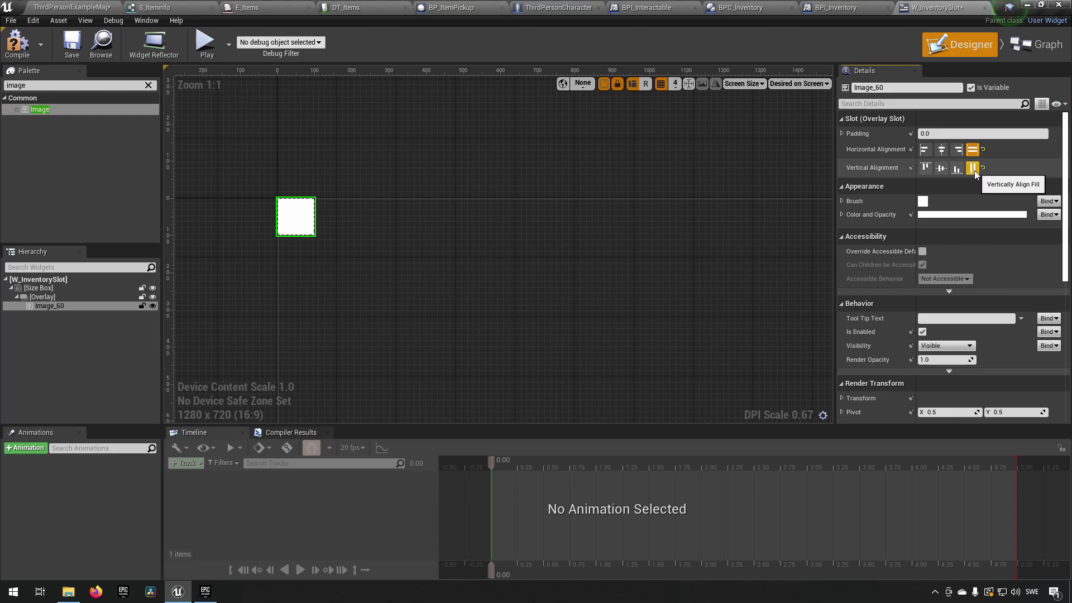
left_click(896, 87)
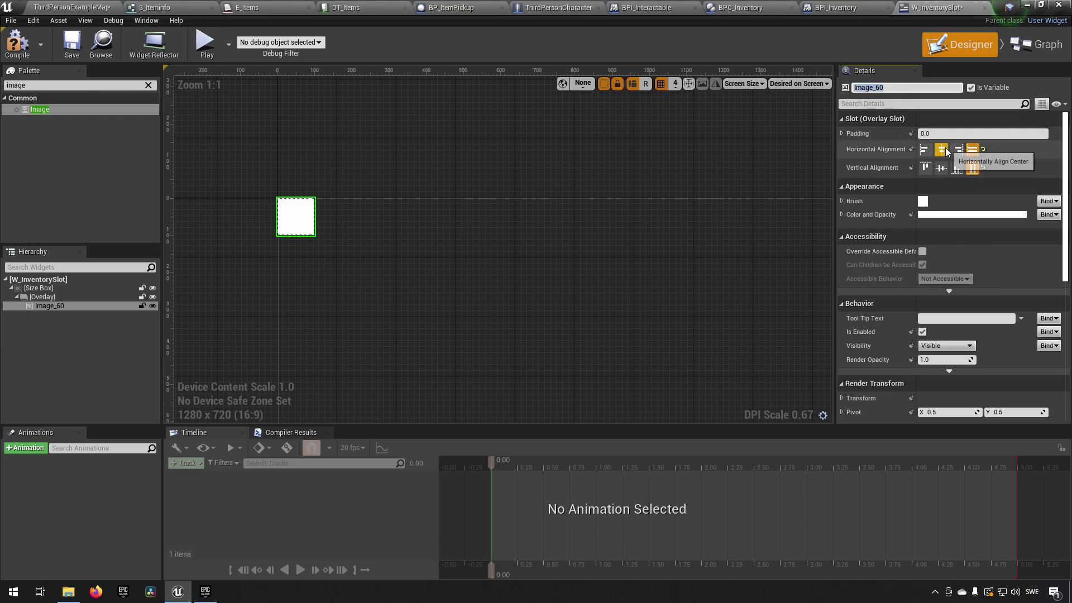
type("Image")
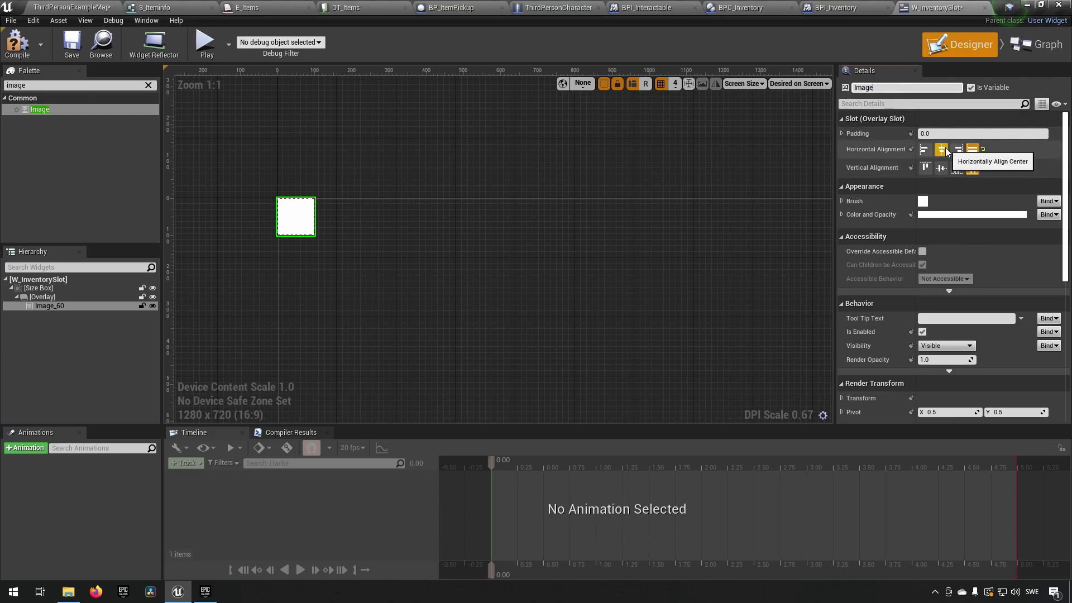
type("Icon")
key("Return")
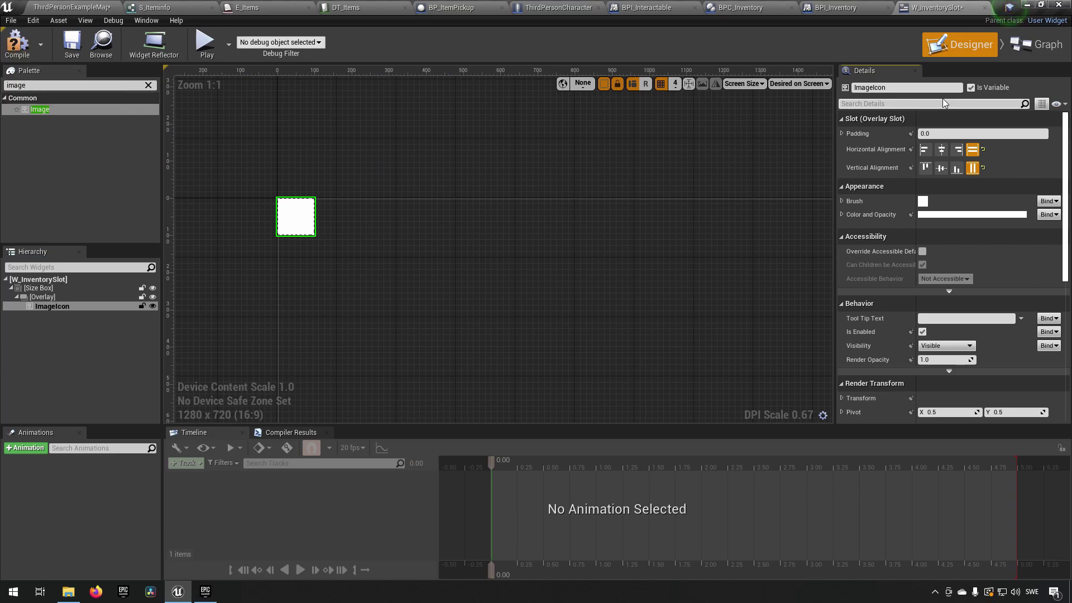
left_click(62, 47)
left_click(1034, 49)
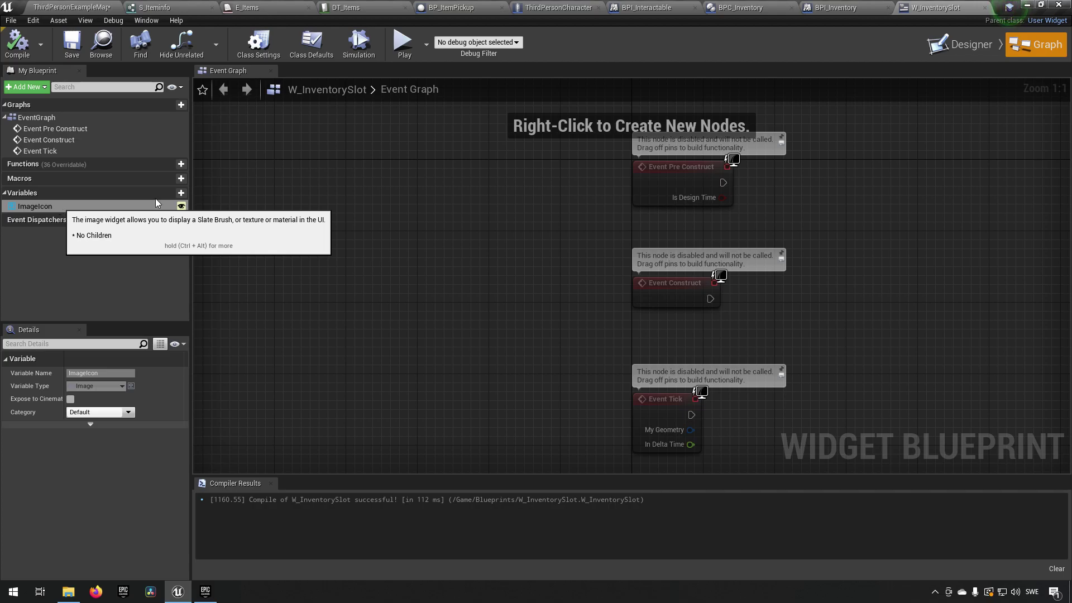
Switch W_InventorySlot back to the Designer view
left_click(952, 45)
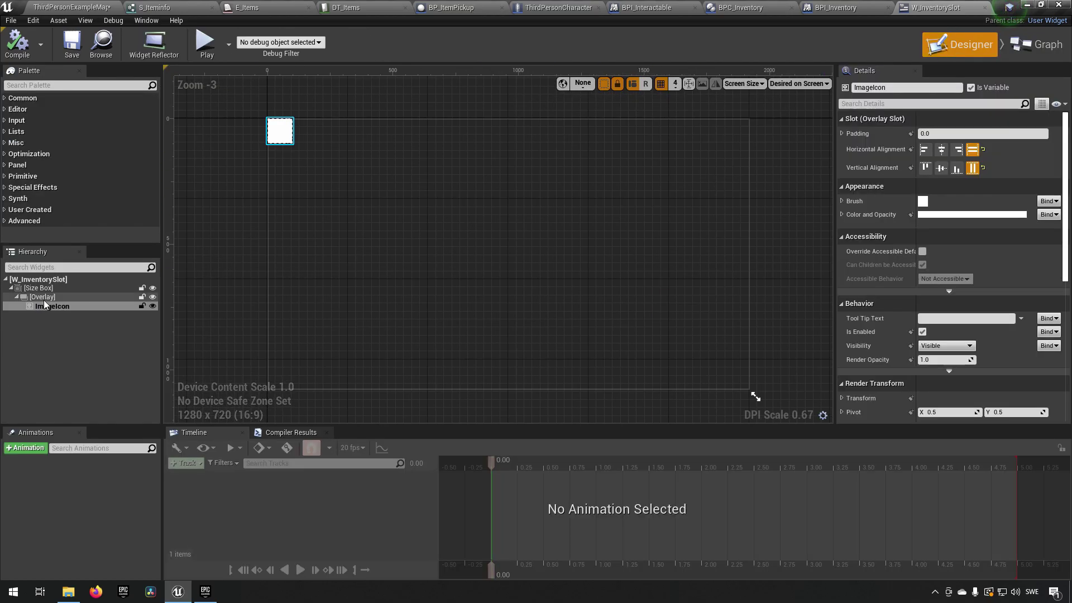
Add a Text block to the Overlay, name it ItemName, and mark it Is Variable
left_click(43, 296)
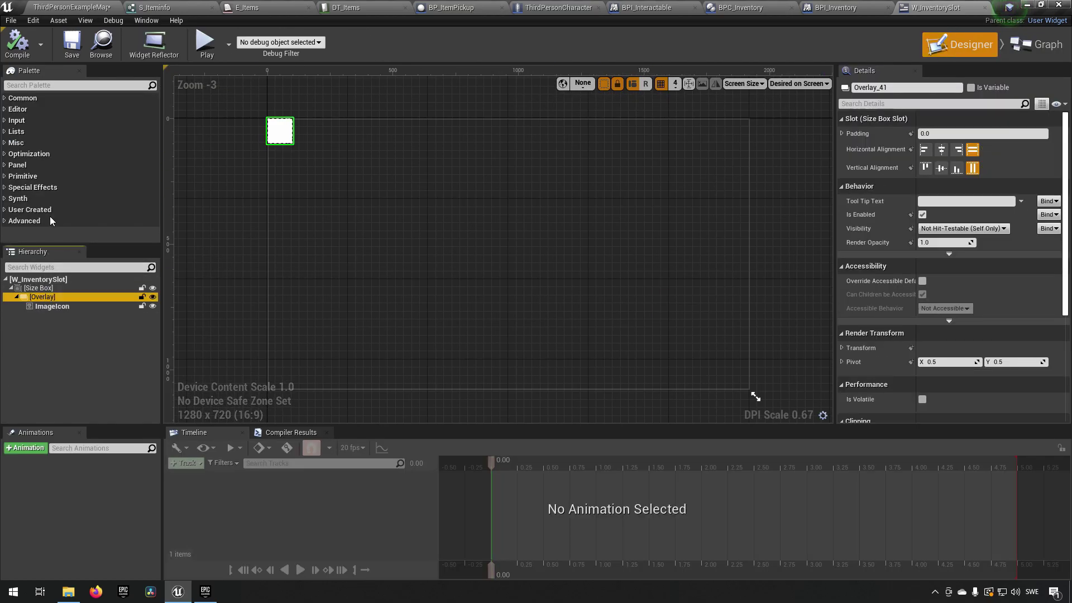
left_click(77, 86)
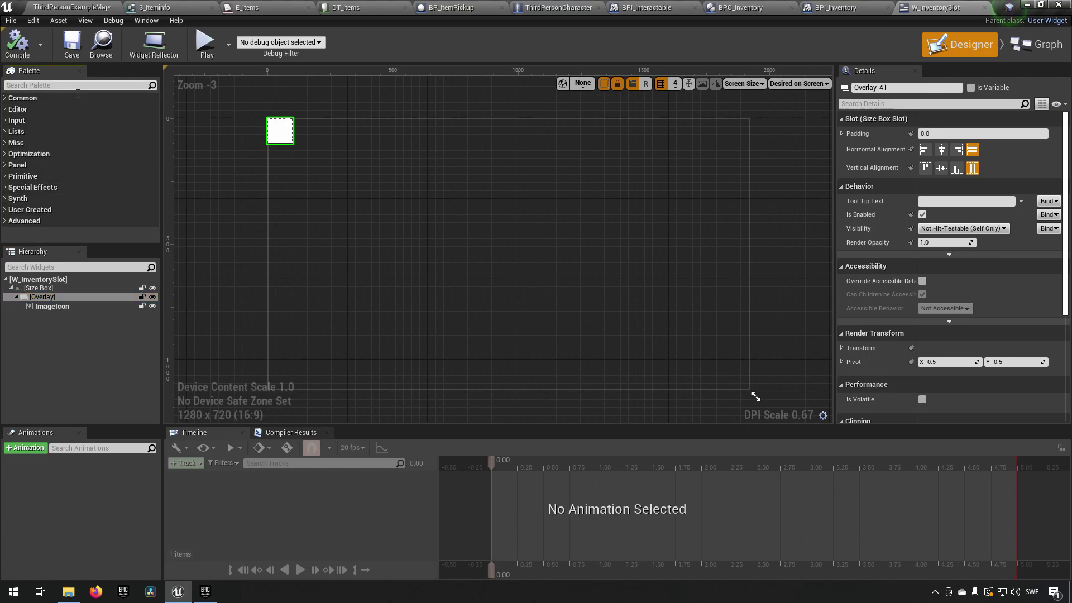
type("text")
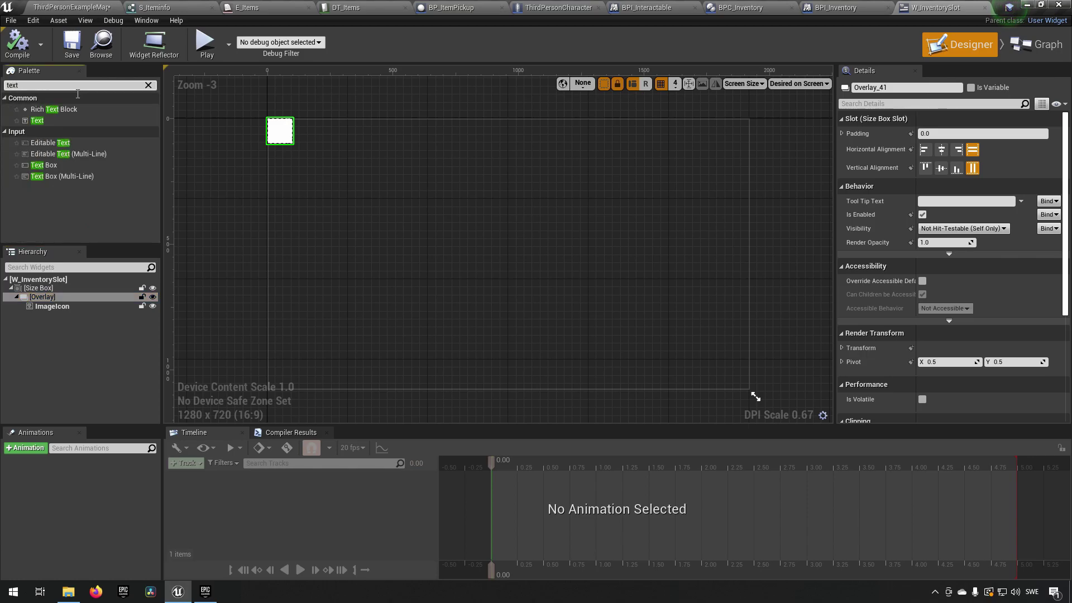
left_click_drag(37, 121, 53, 295)
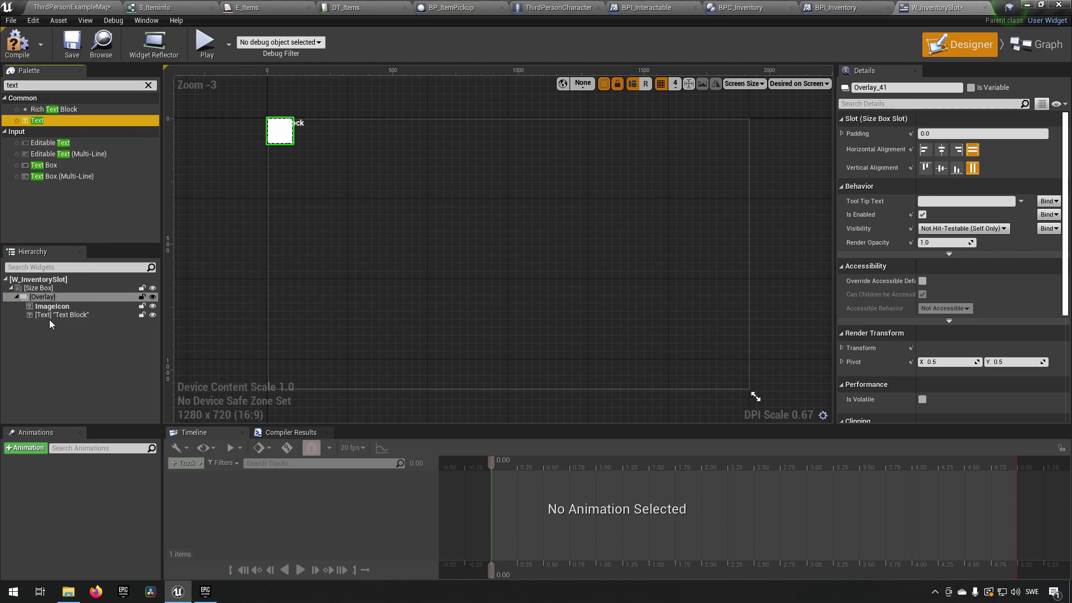
left_click(60, 316)
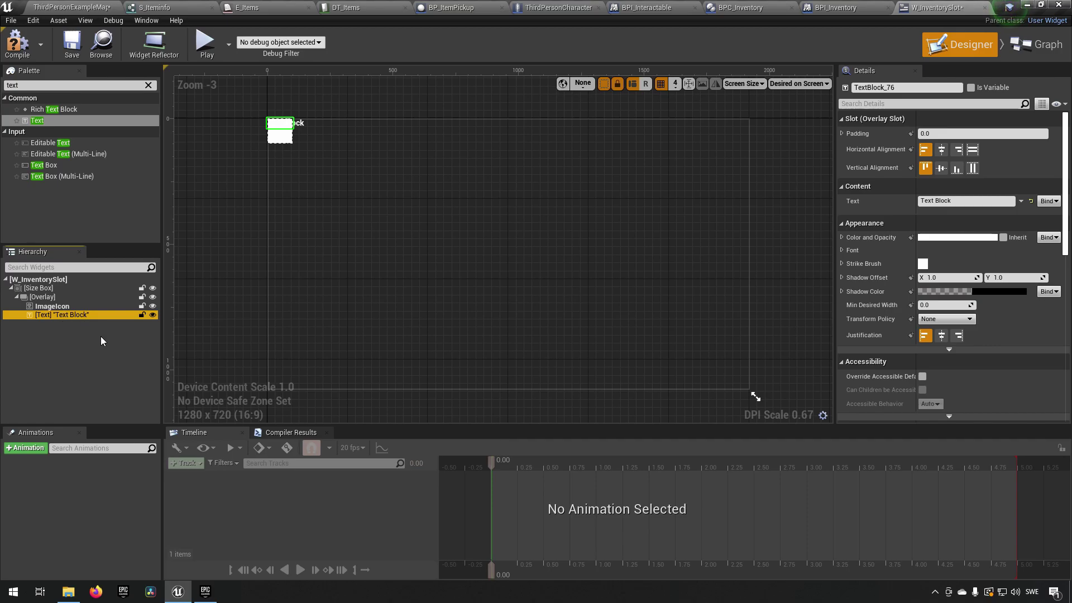
left_click(893, 88)
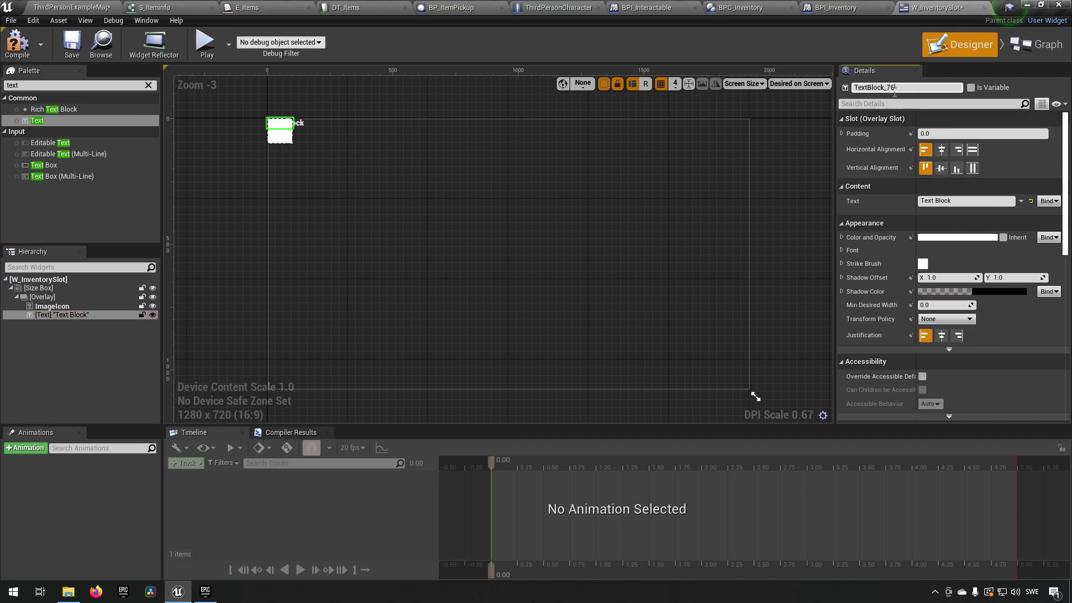
type("ItemName")
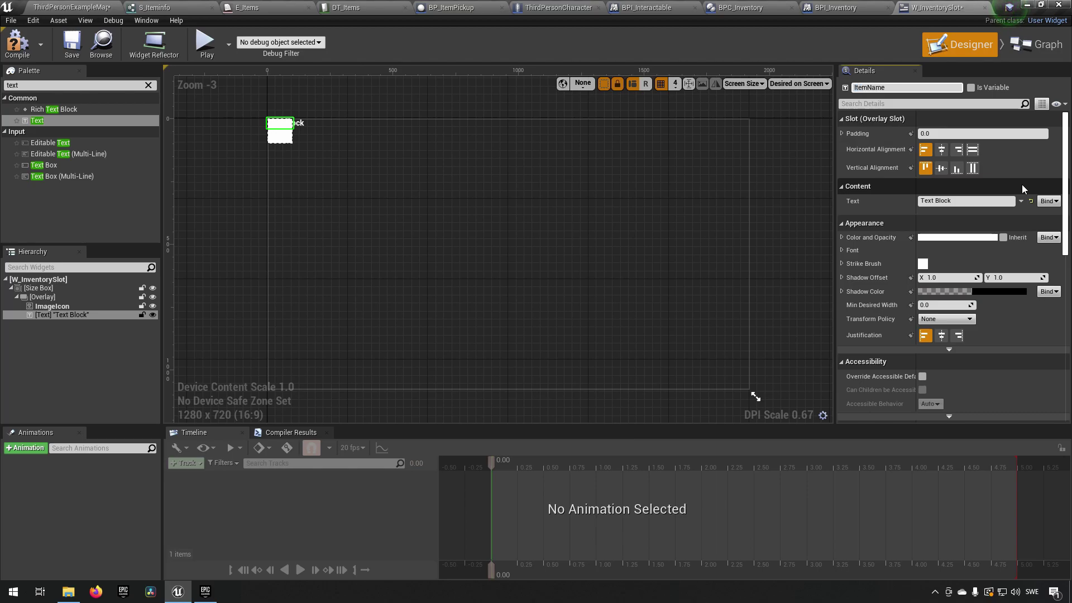
key("Return")
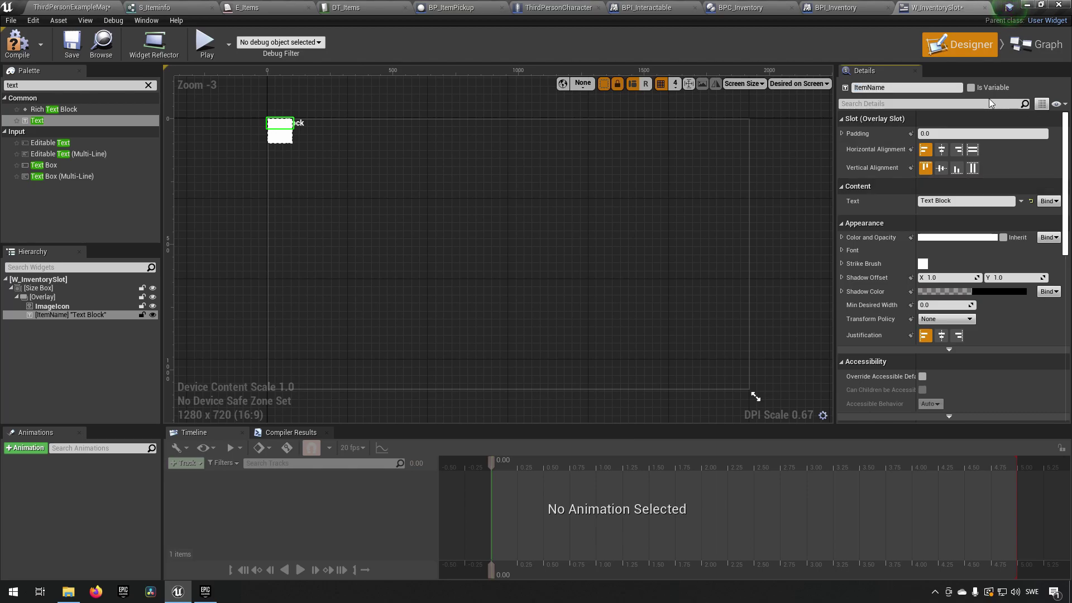
left_click(971, 87)
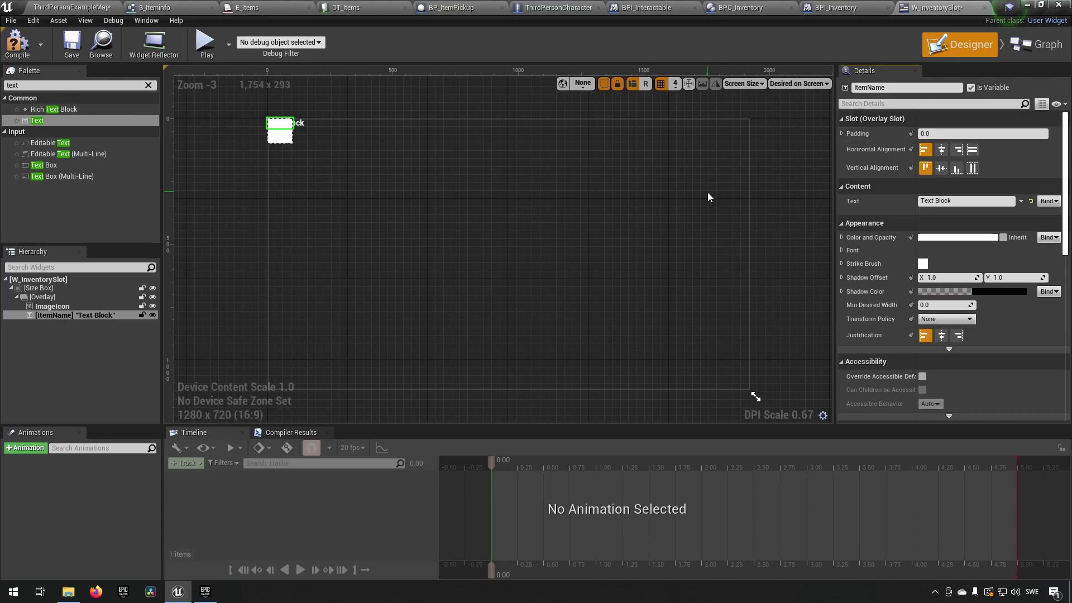
Set ItemName's text to HealthPotion and its colour to red
left_click(1021, 201)
left_click(966, 201)
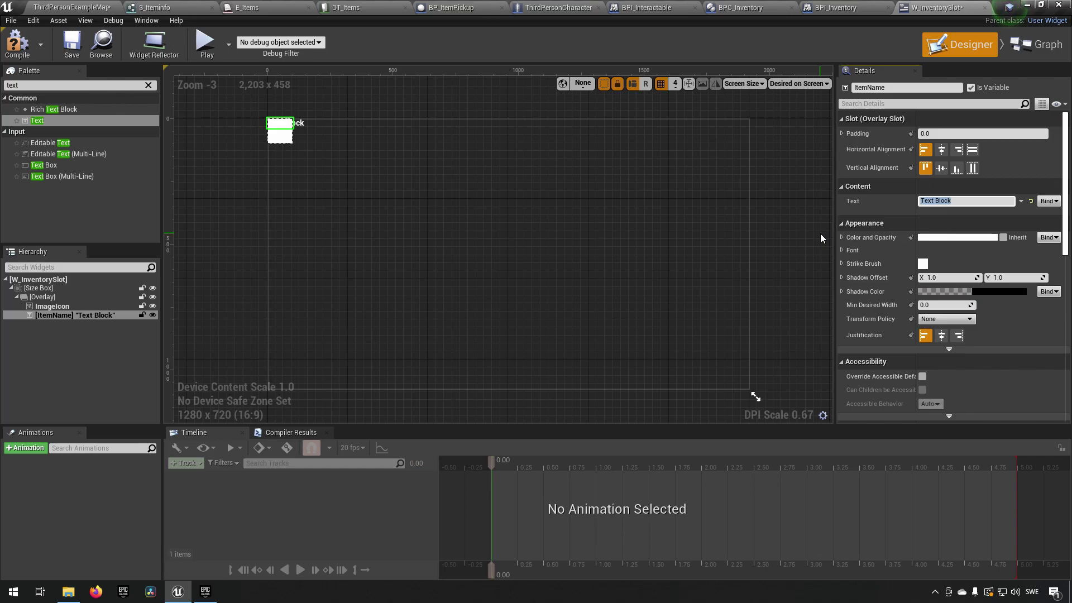
type("HealthPotion")
left_click(958, 237)
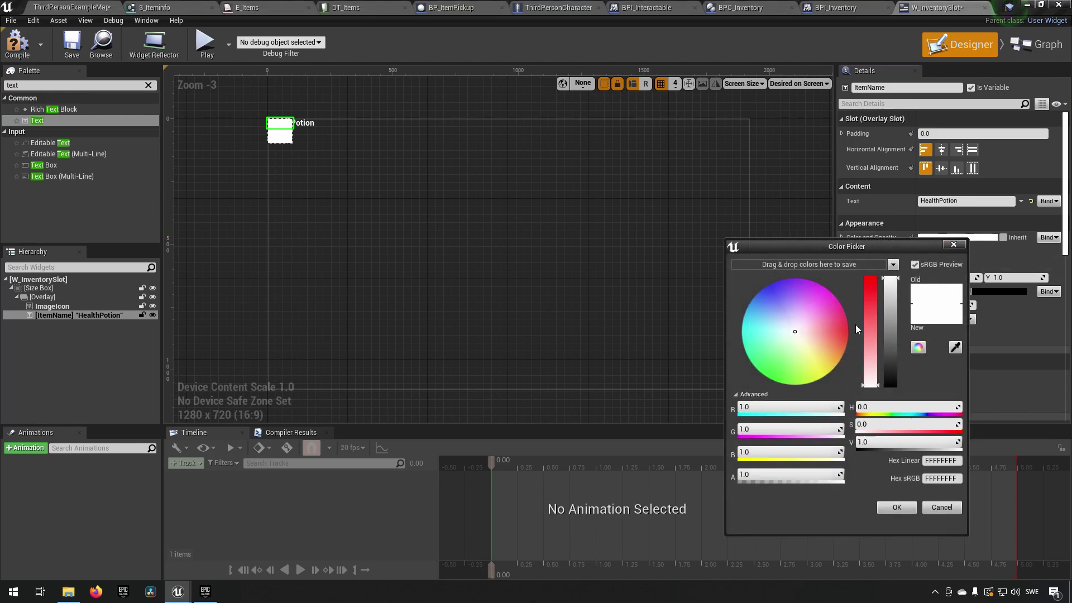
left_click(860, 330)
type("0")
key("Return")
left_click(905, 504)
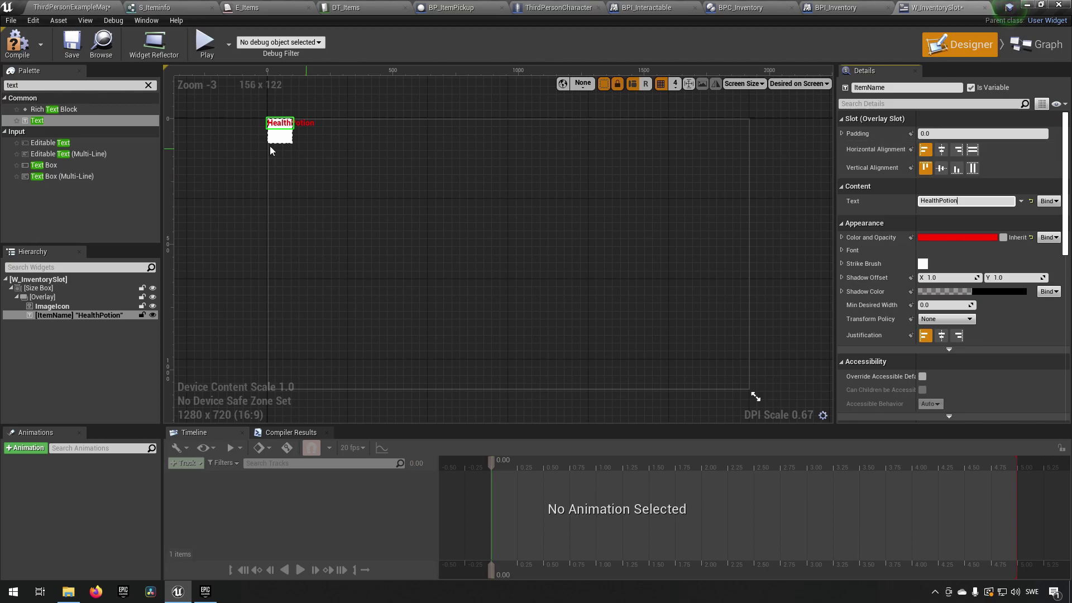
Set ItemName's font size to 12 and centre it horizontally
left_click(842, 249)
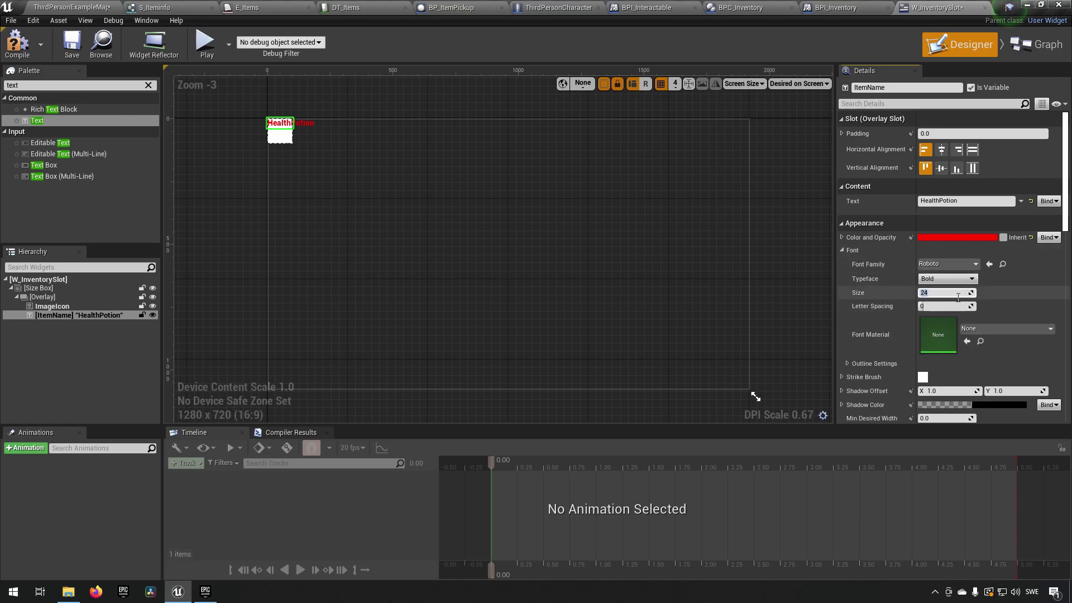
key("Return")
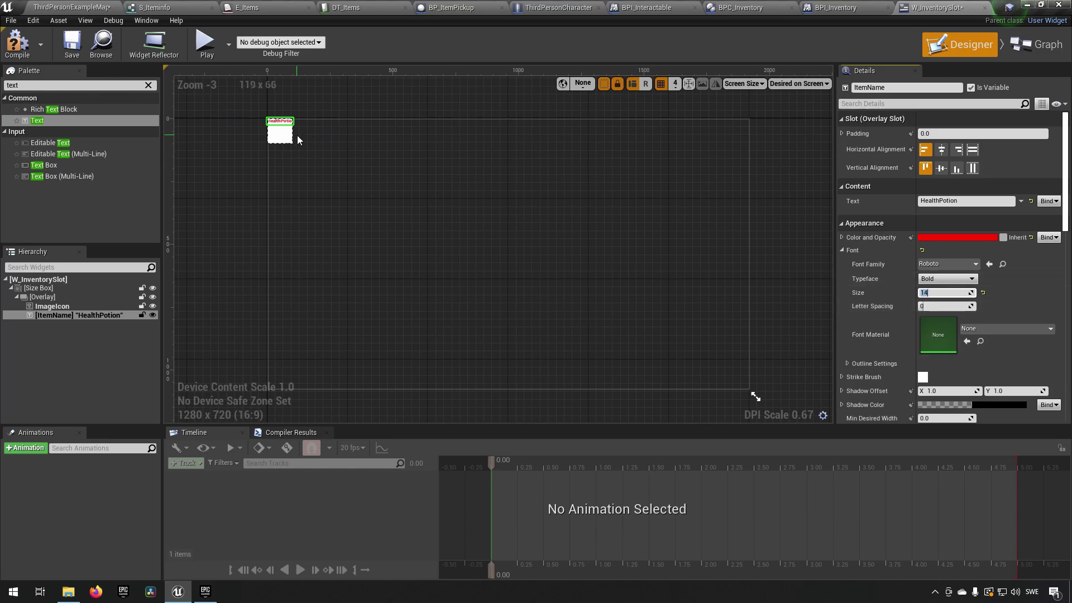
scroll(297, 135, "up", 5)
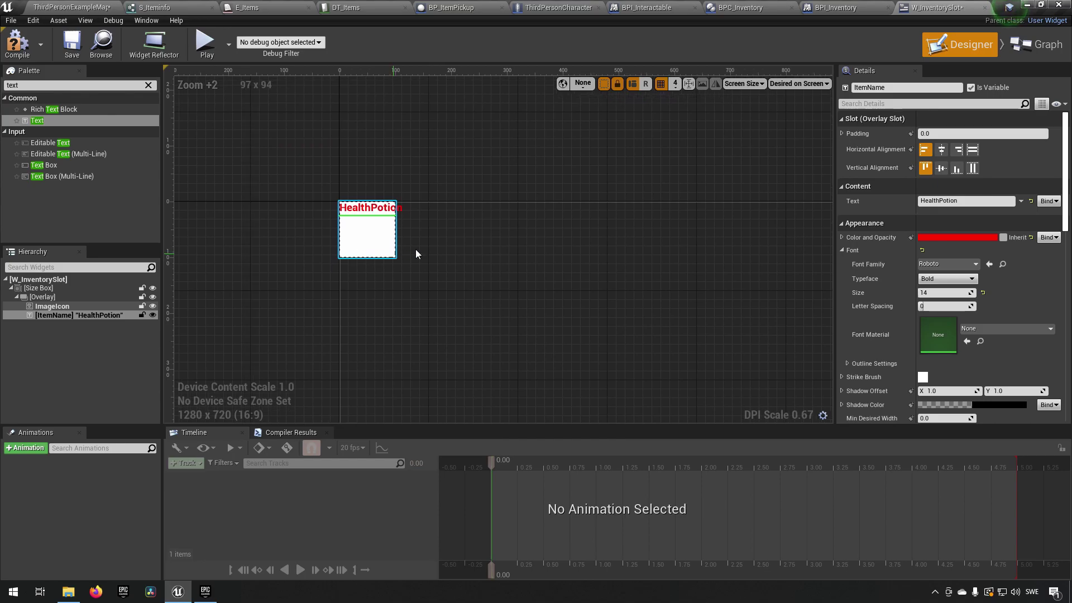
left_click(948, 299)
type("12")
key("Return")
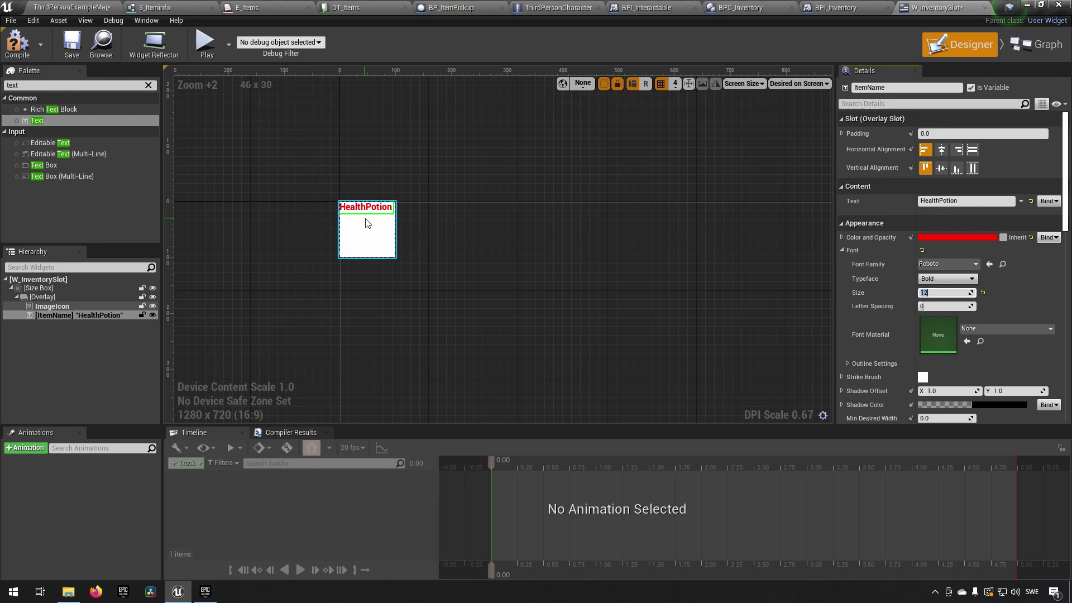
left_click(941, 149)
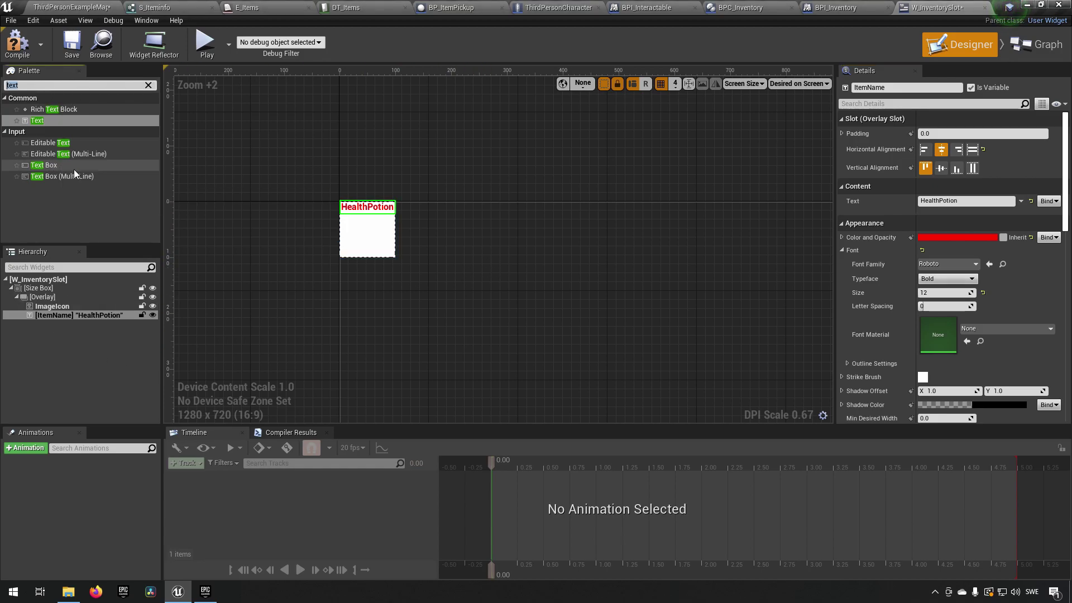
Add a second Text block to the Overlay named ItemAmount, mark it Is Variable, and compile
left_click_drag(36, 121, 52, 302)
left_click(62, 323)
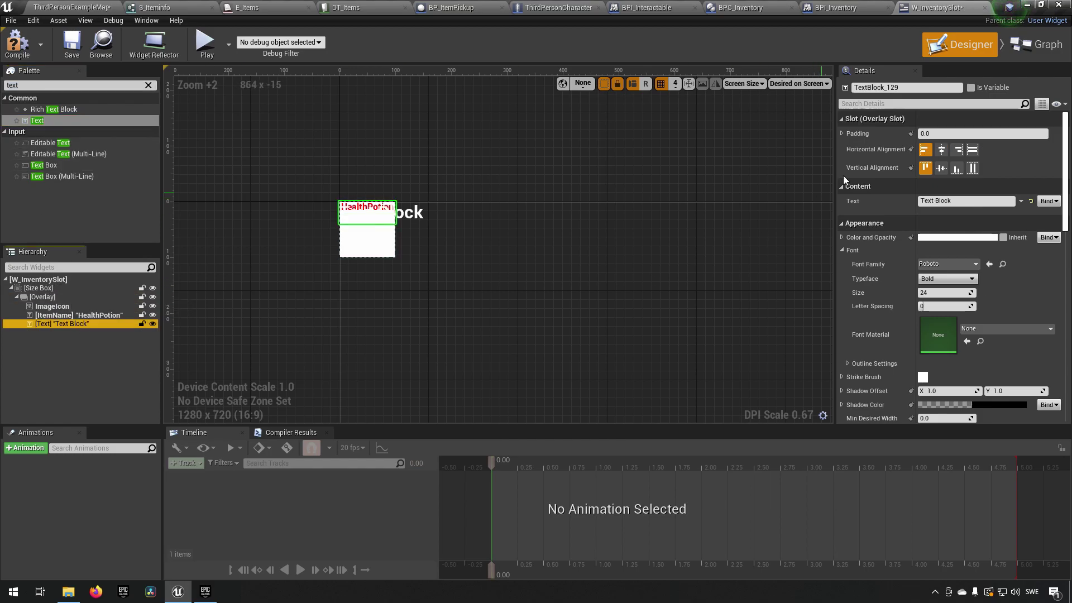
left_click(893, 88)
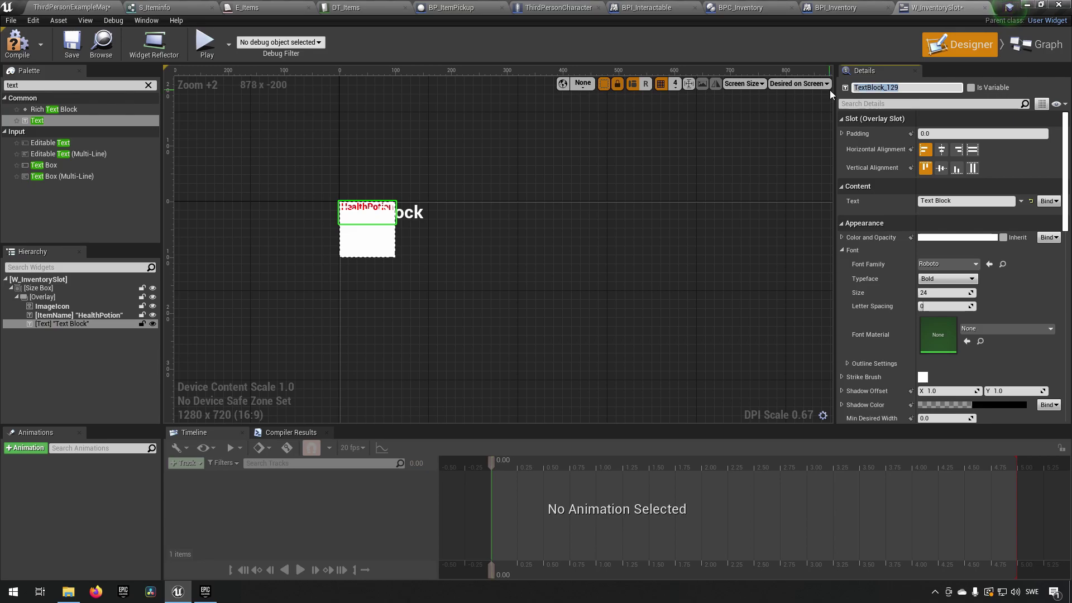
type("ItemAmount")
key("Return")
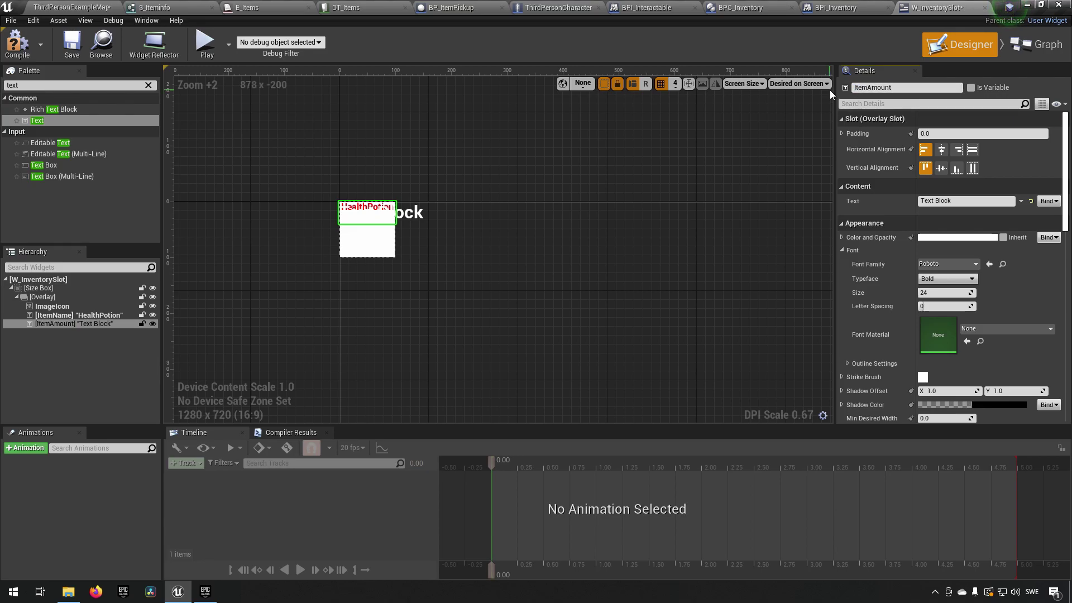
left_click(972, 87)
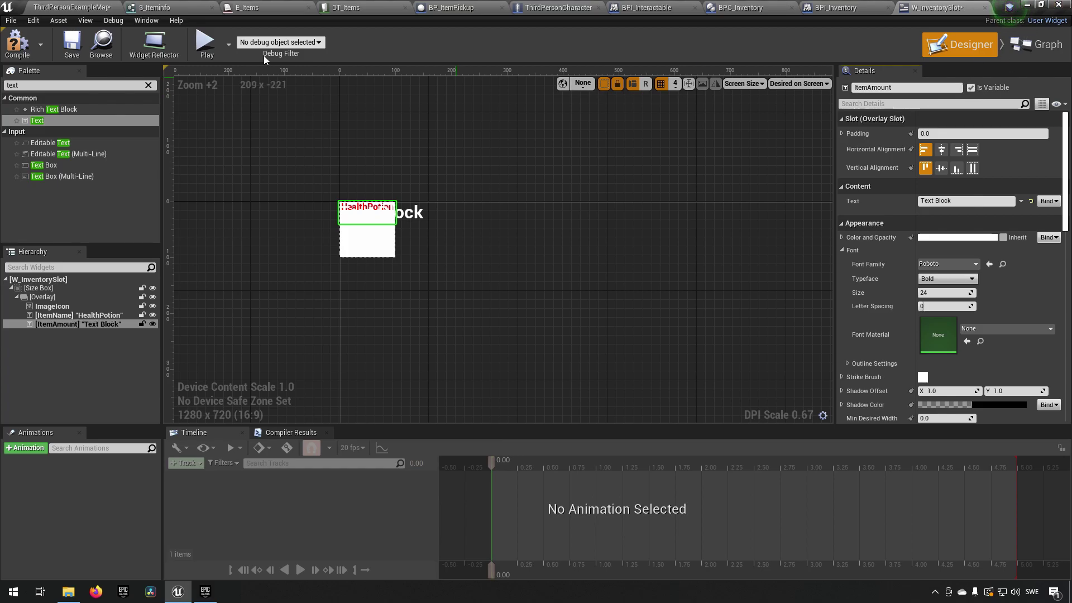
left_click(17, 43)
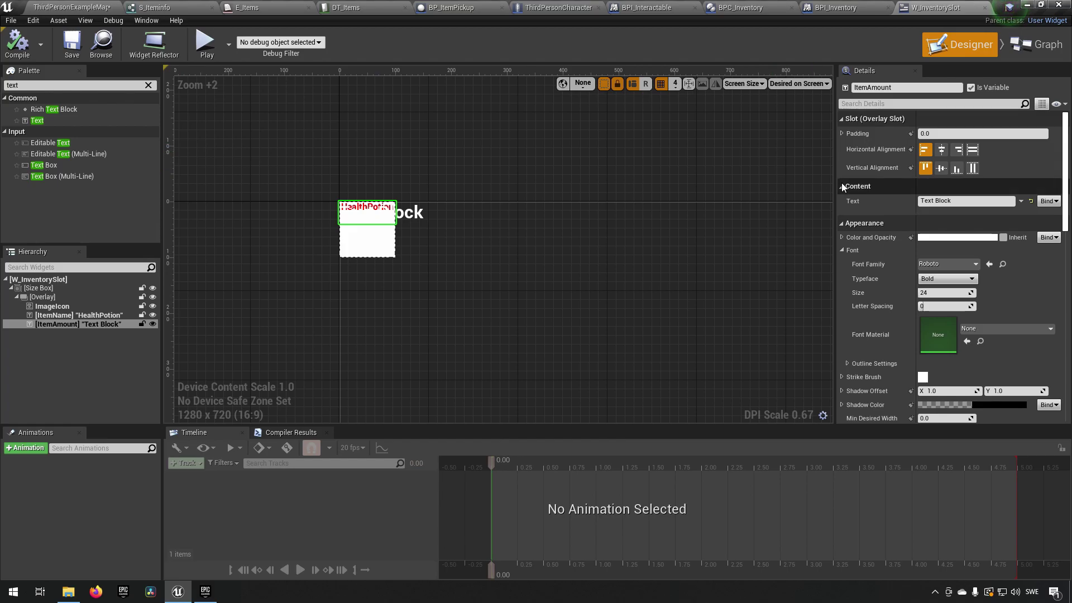
Align ItemAmount bottom-right, colour it magenta, set its text to 8, then compile and save
left_click(957, 150)
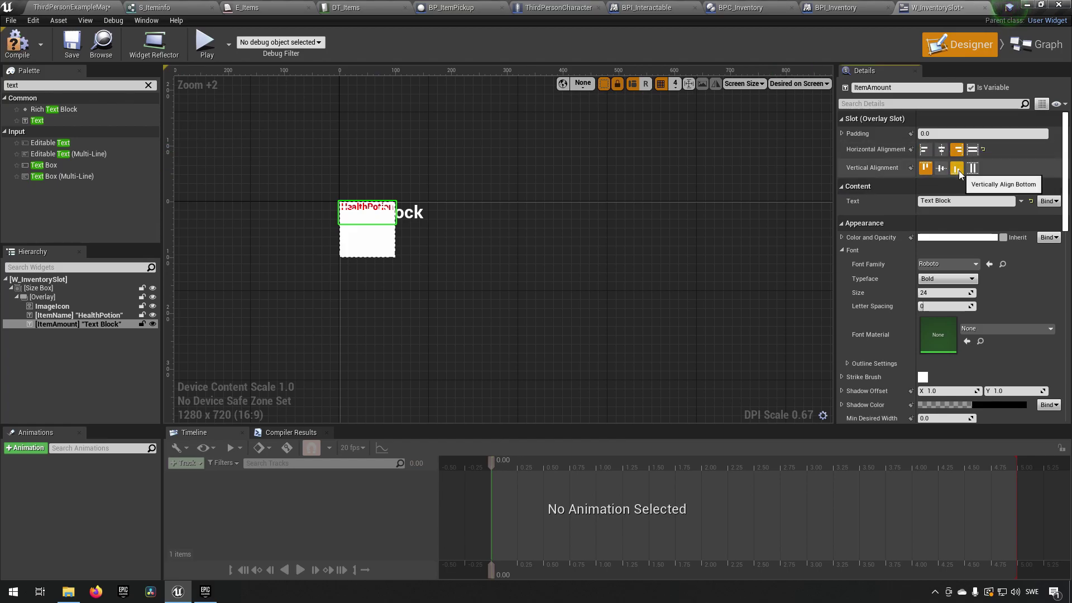
left_click(958, 169)
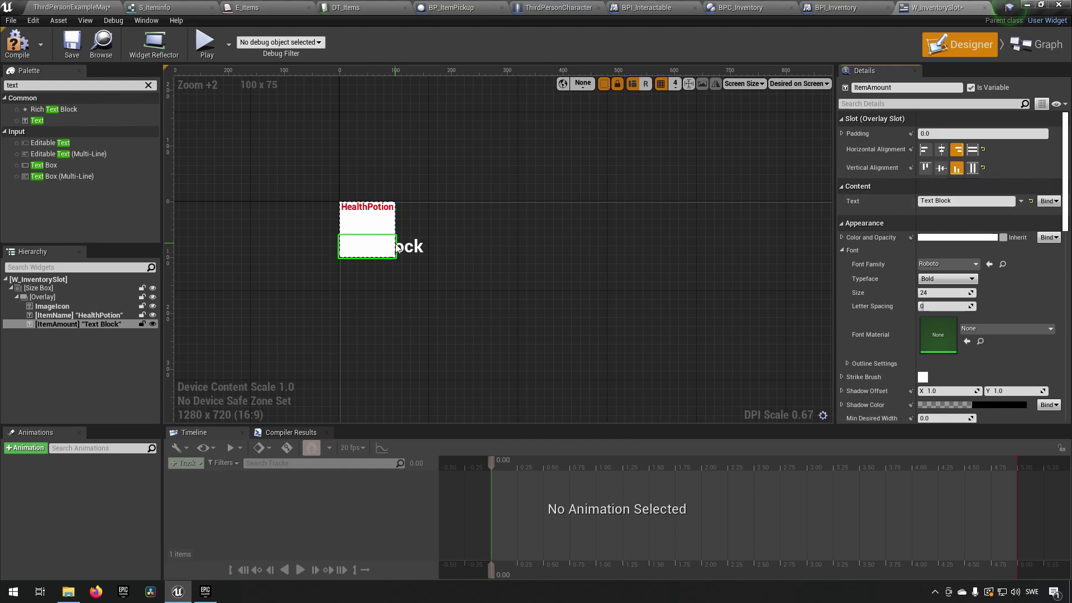
left_click(969, 238)
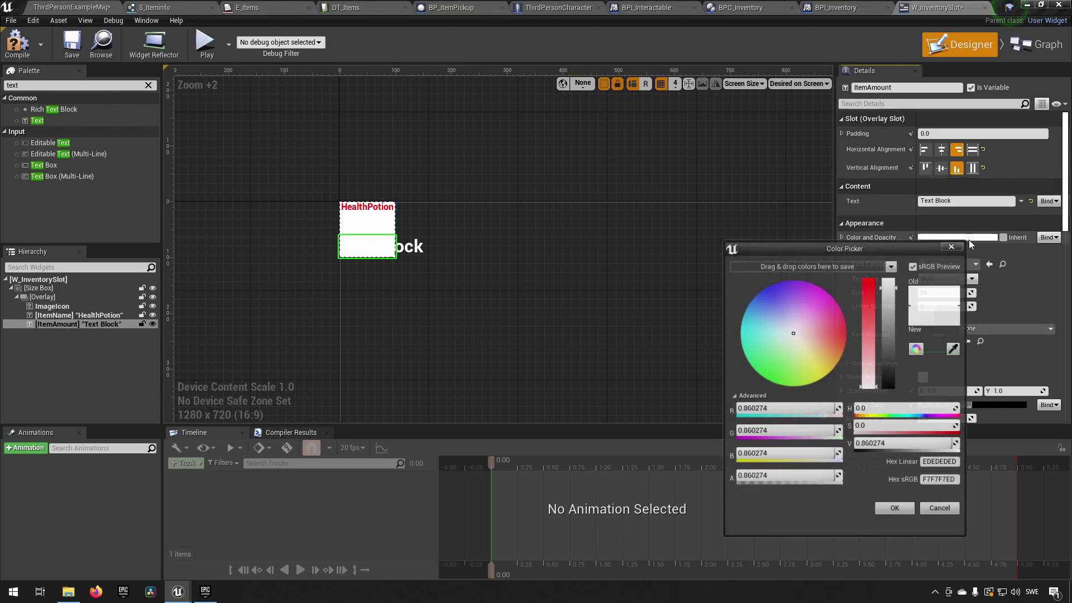
left_click_drag(809, 326, 830, 282)
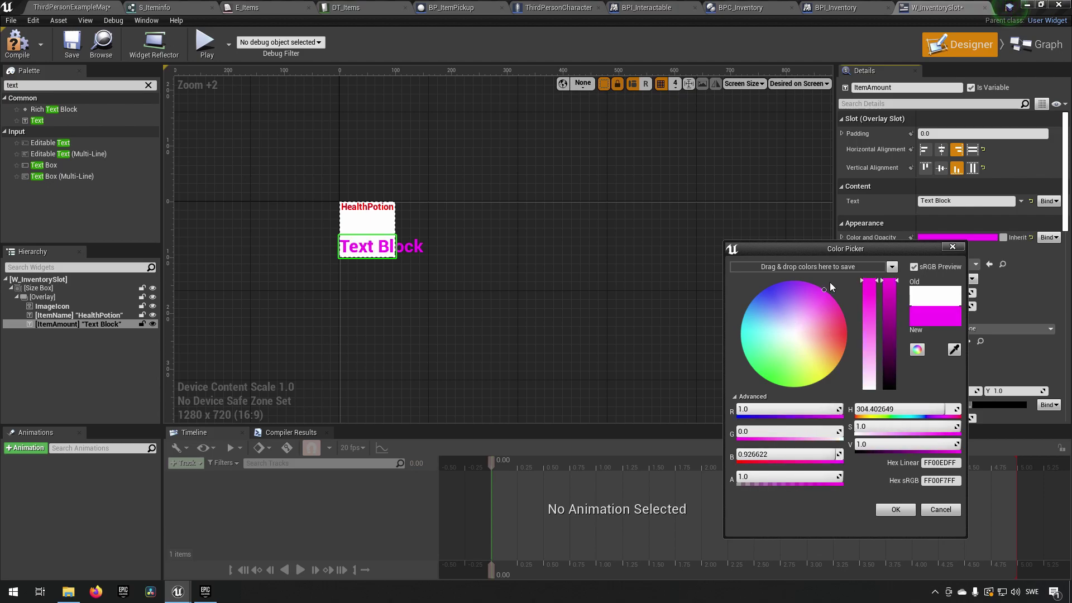
left_click(893, 509)
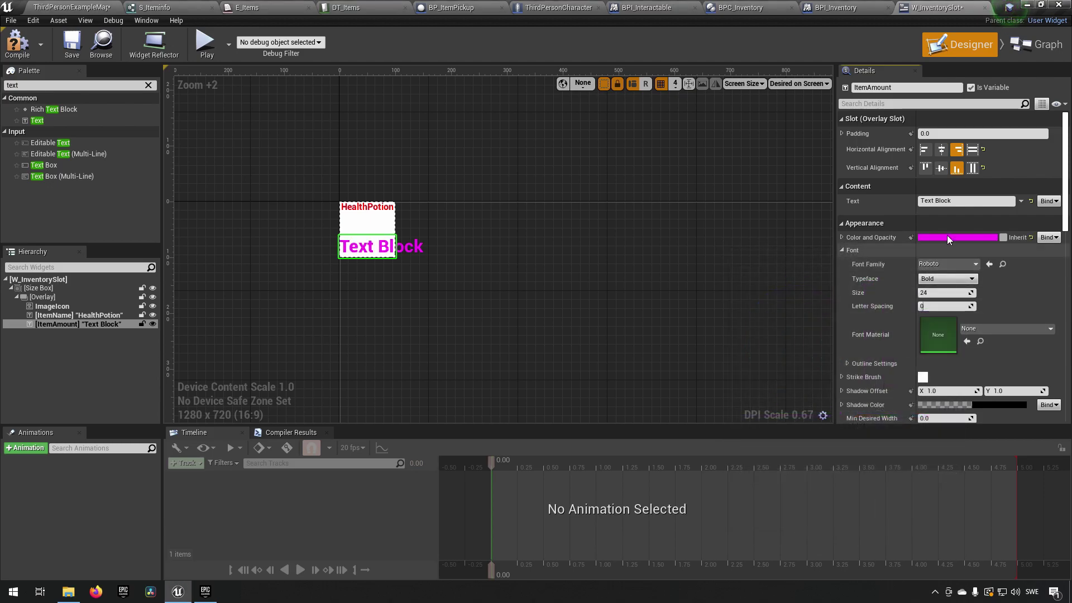
left_click(943, 201)
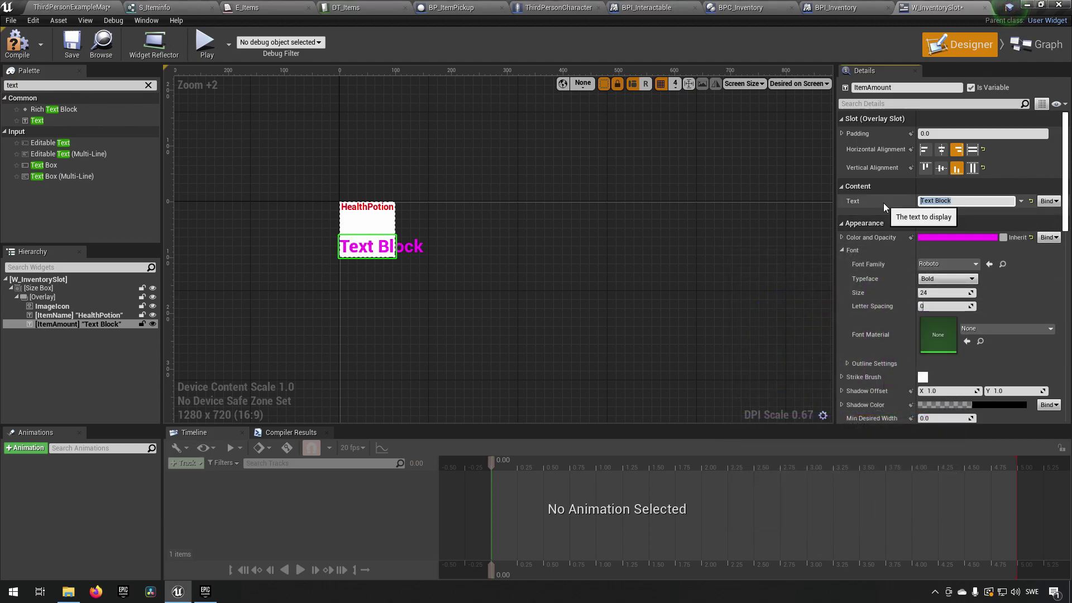
type("8")
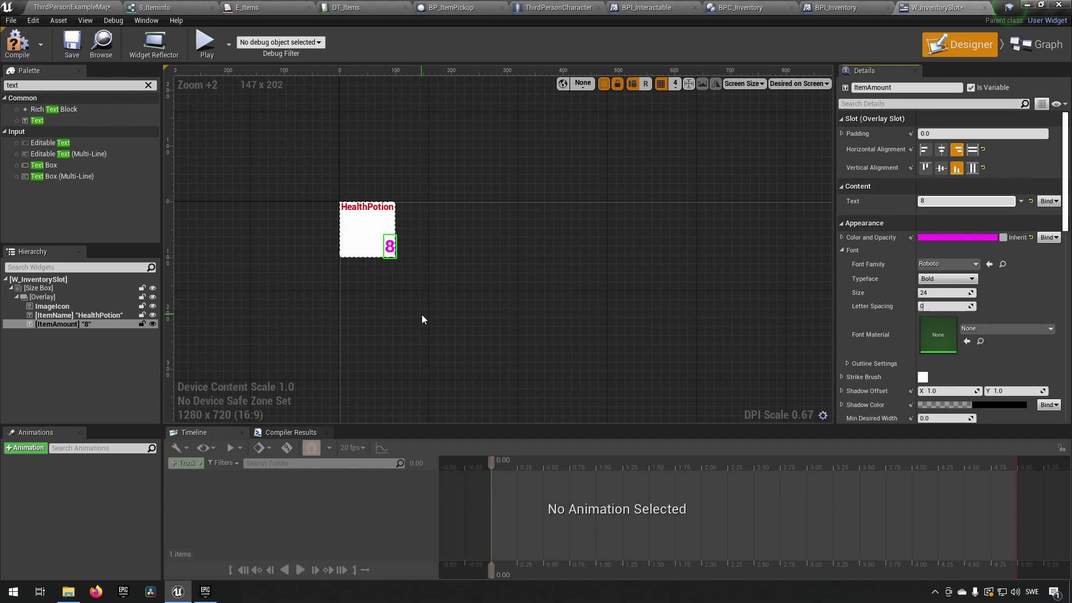
left_click(8, 45)
left_click(62, 49)
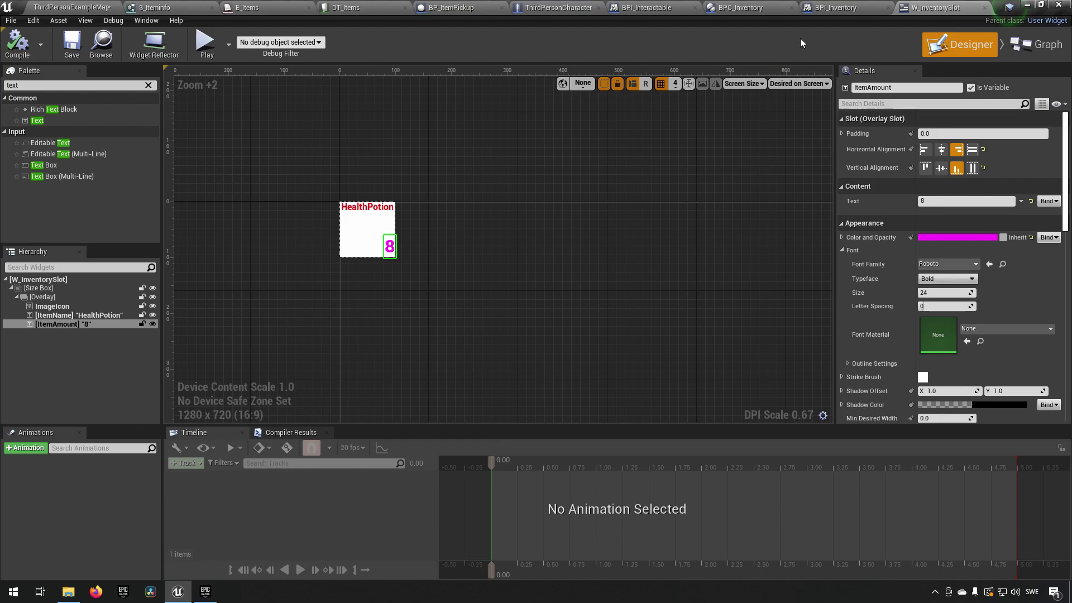
Open W_InventoryContainer, delete its Canvas Panel, and preview it at Desired on Screen
left_click(86, 5)
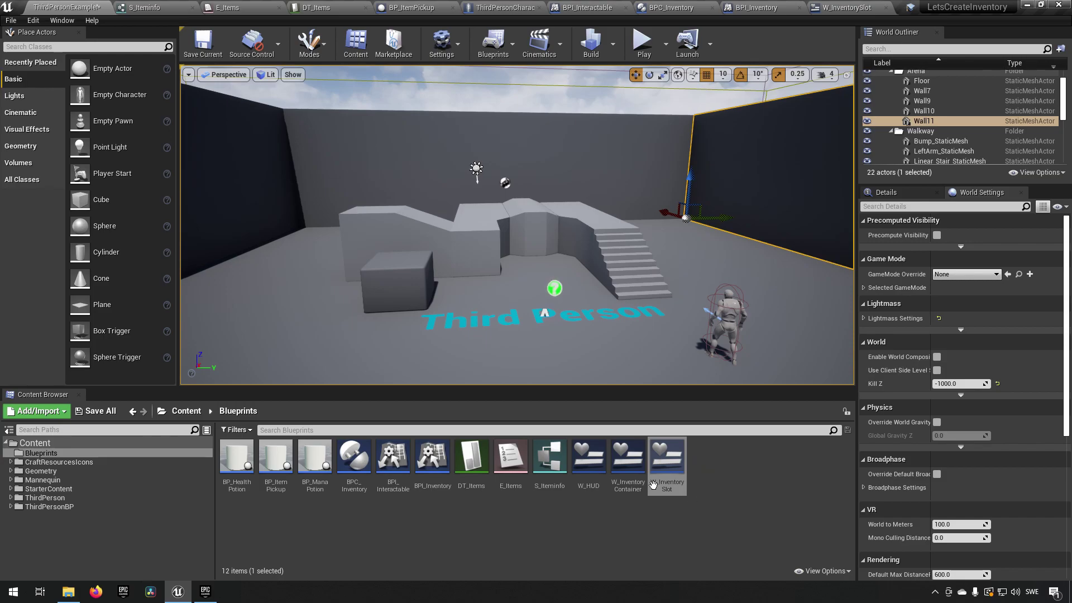
double_click(630, 465)
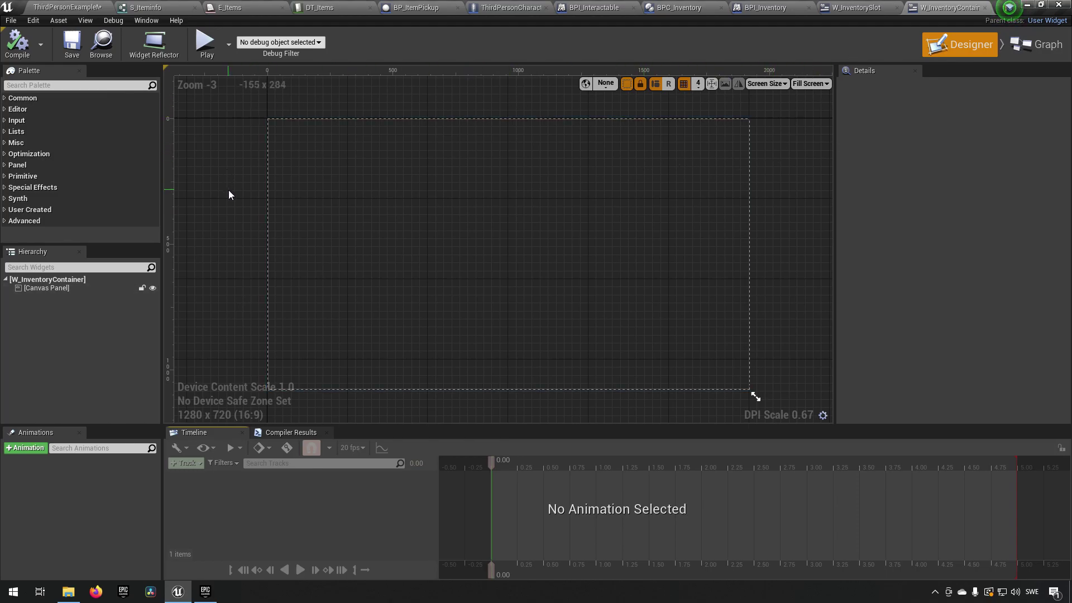
left_click(75, 289)
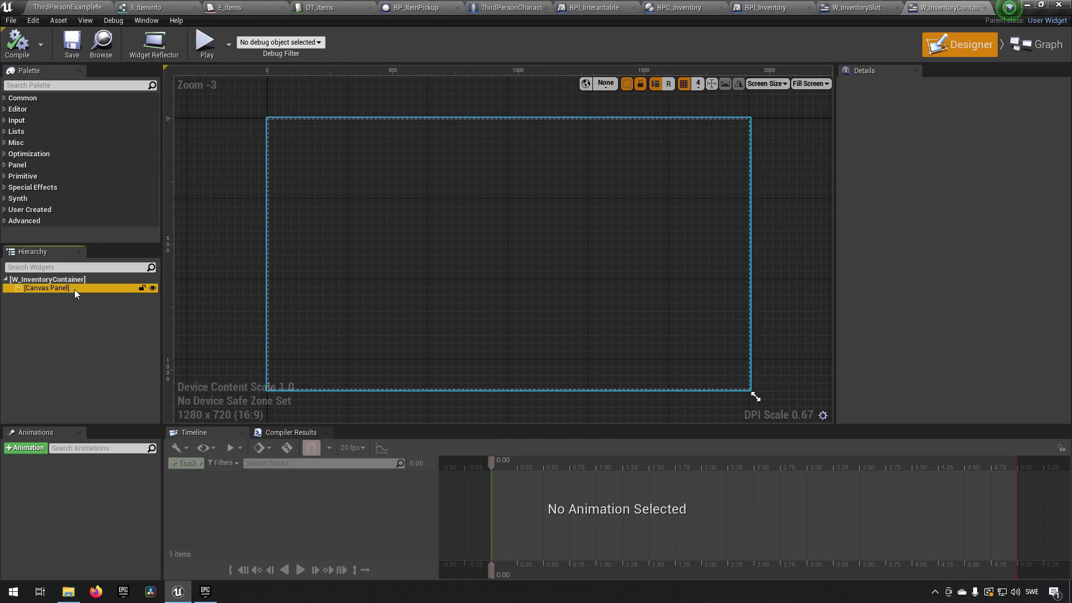
key("Delete")
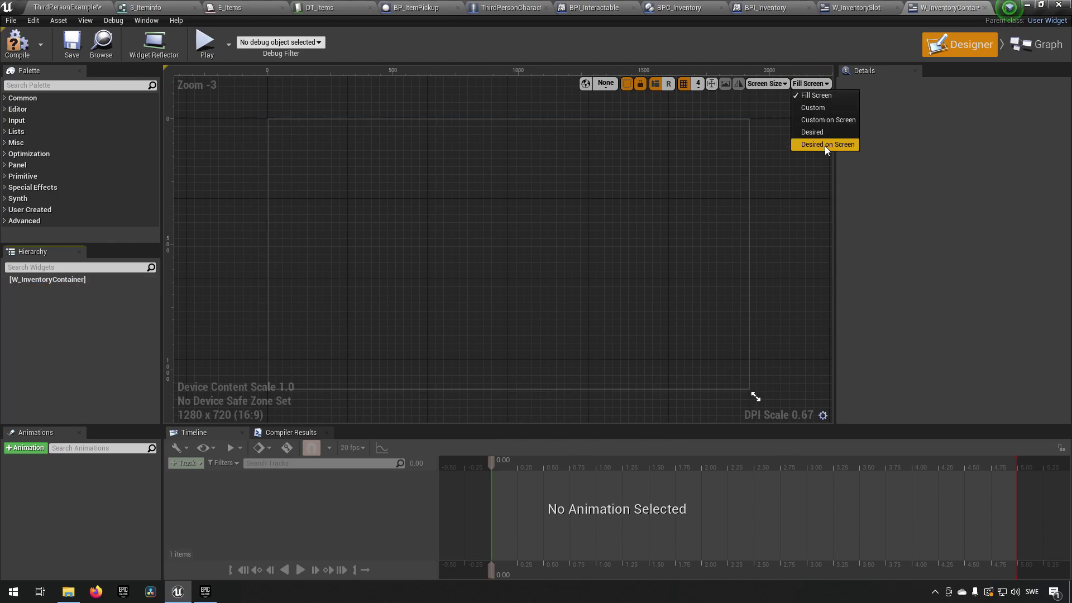
left_click(825, 145)
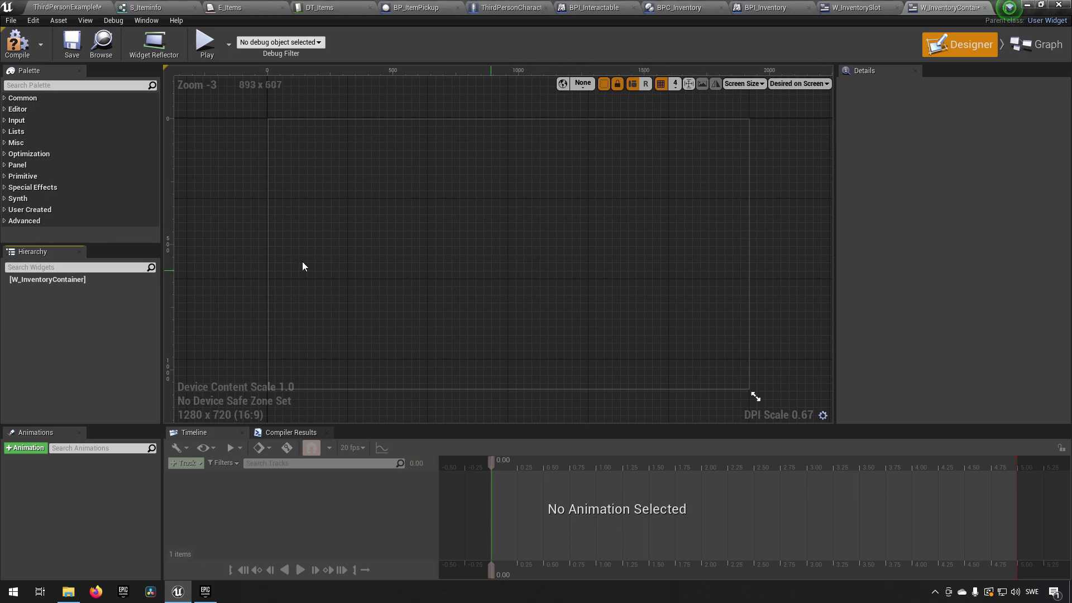
Search the Palette for 'size' and add a Size Box under W_InventoryContainer
left_click(54, 280)
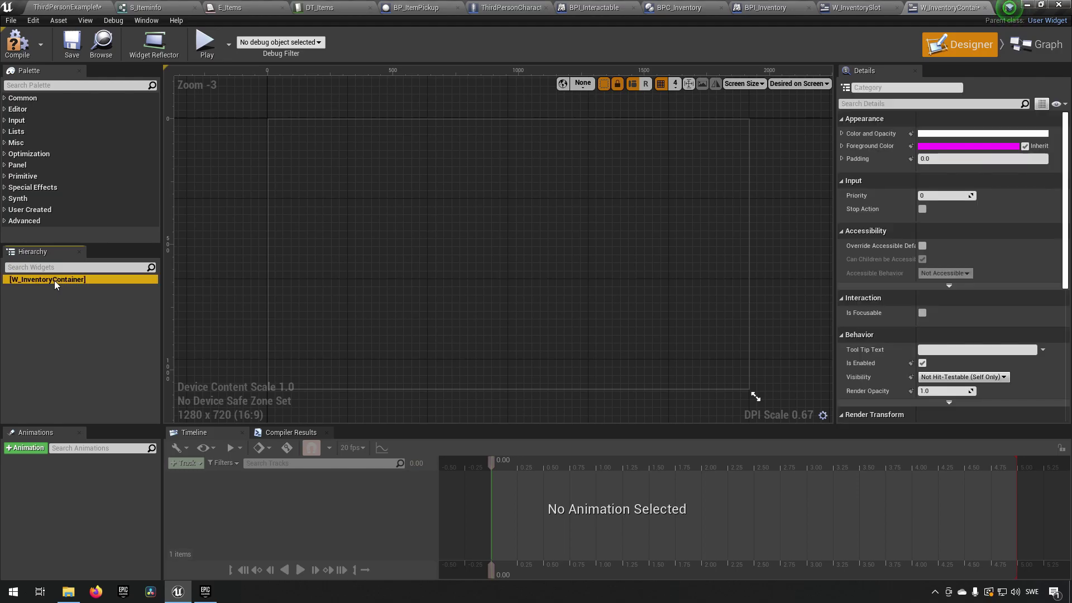
left_click(68, 87)
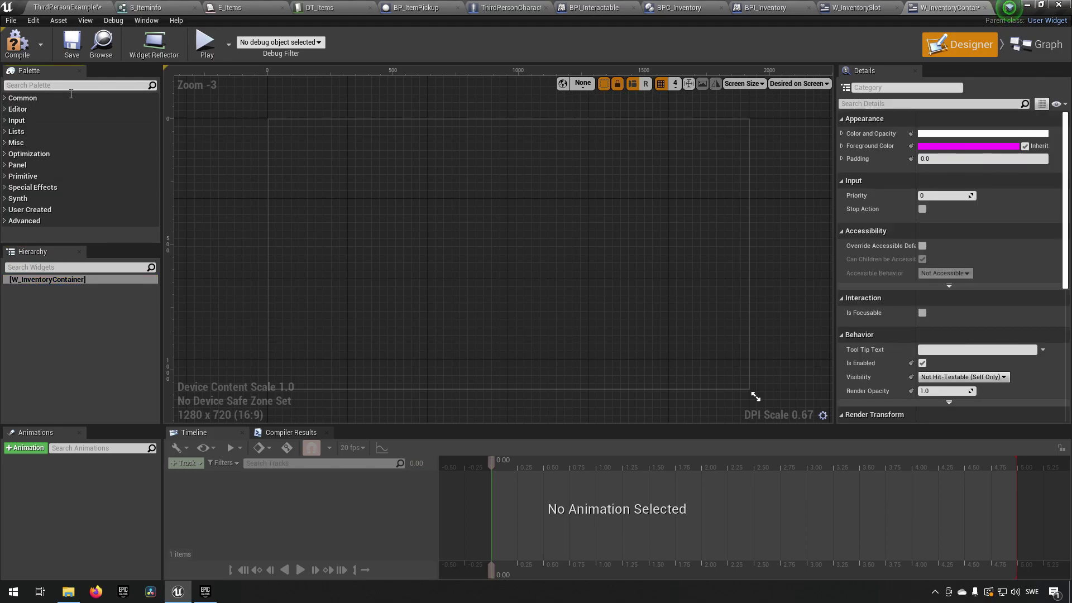
type("size")
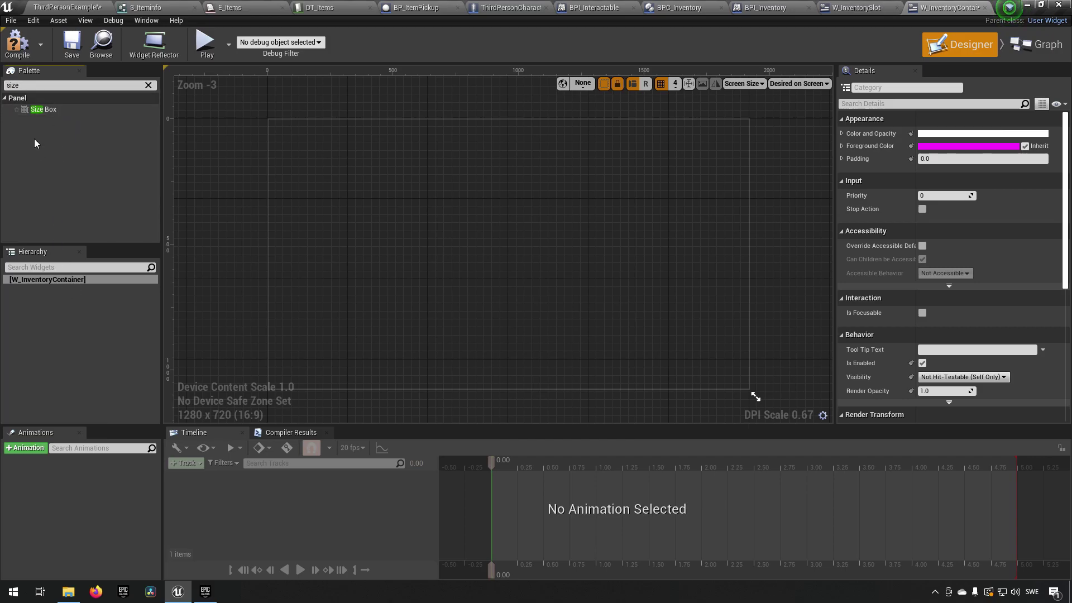
left_click_drag(45, 110, 63, 277)
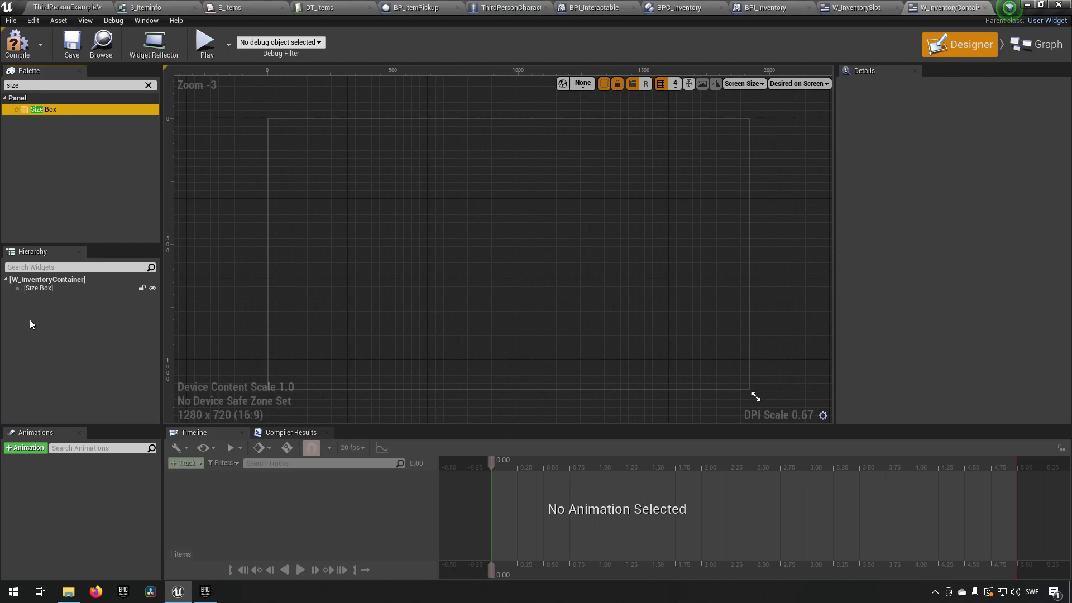
left_click(76, 289)
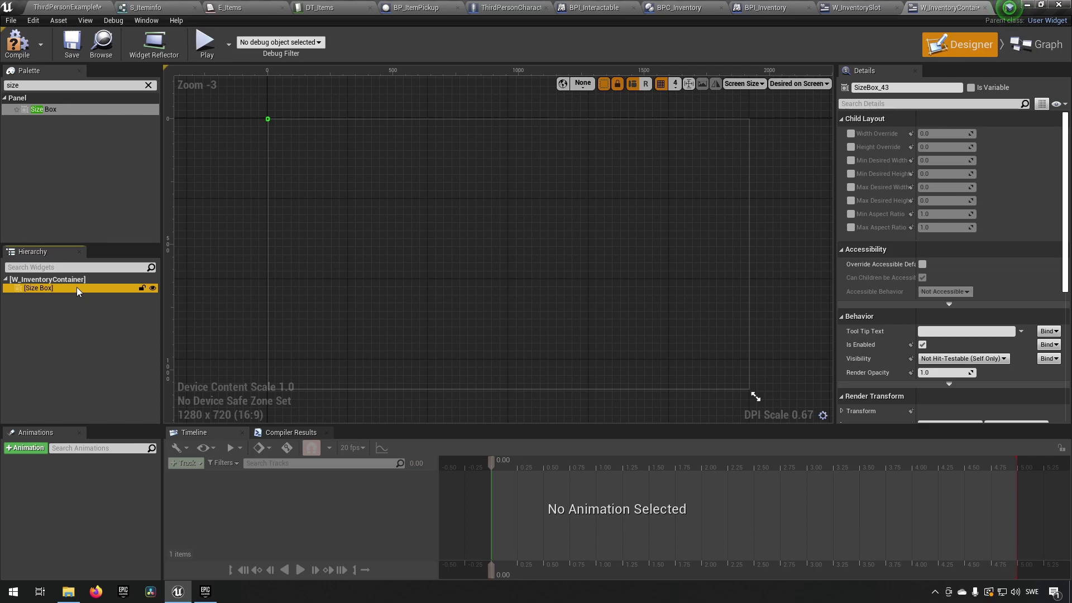
Enable Width and Height Override on the Size Box and set them to 400 and 300
left_click(851, 134)
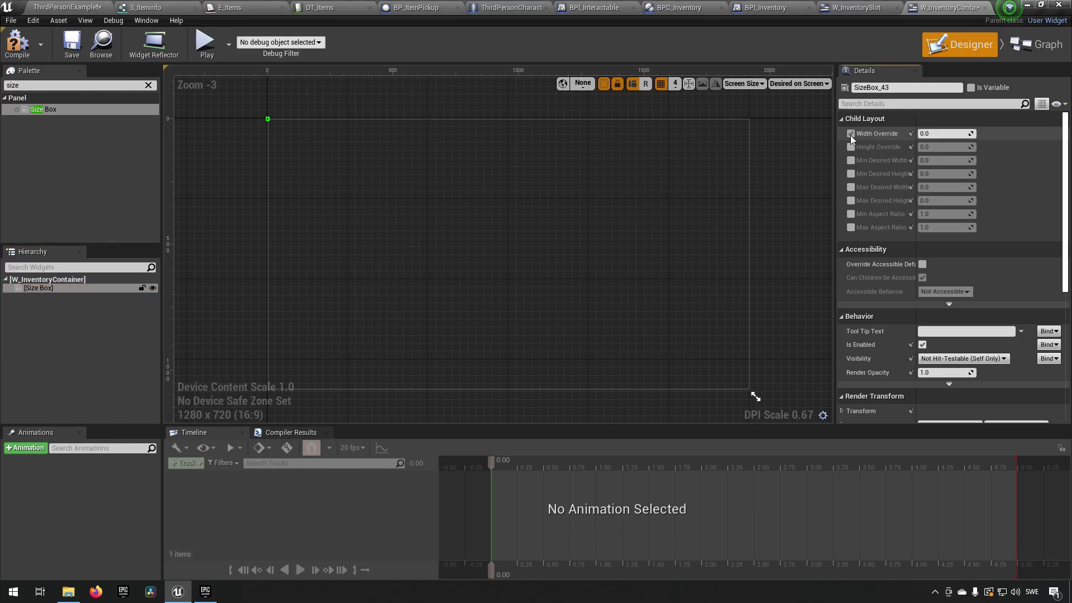
left_click(851, 147)
left_click(943, 134)
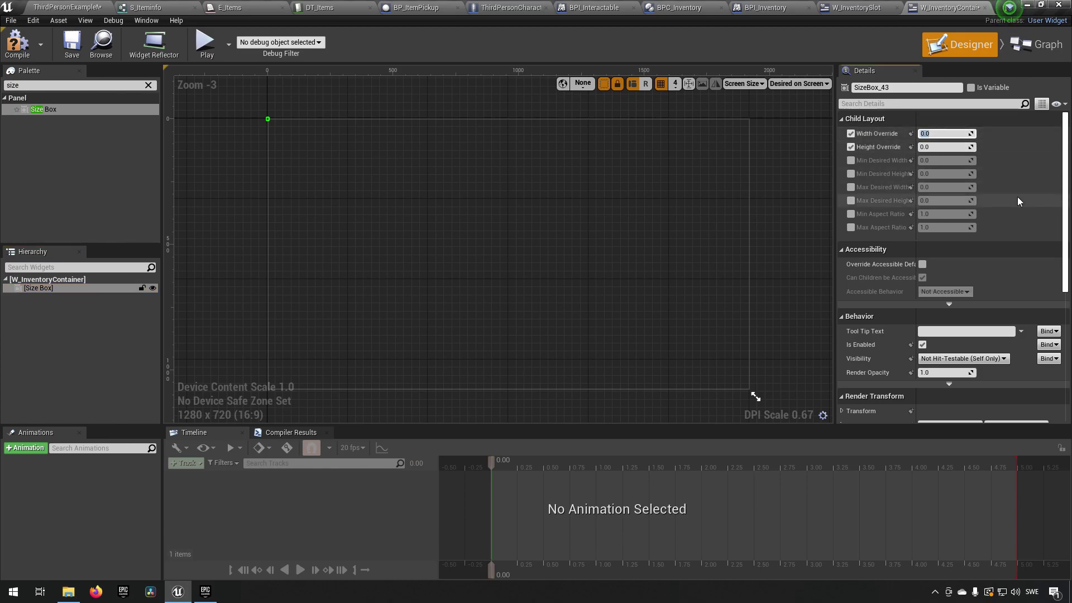
type("400")
key("Return")
key("Tab")
type("300")
key("Return")
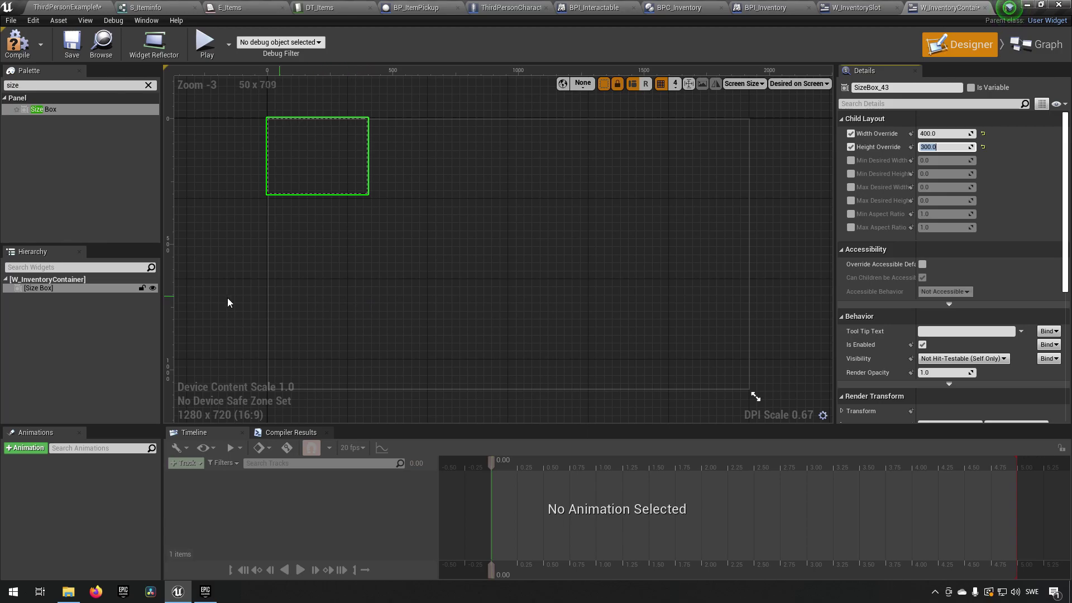
Replace the Palette search with 'over' to find the Overlay widget
left_click(10, 20)
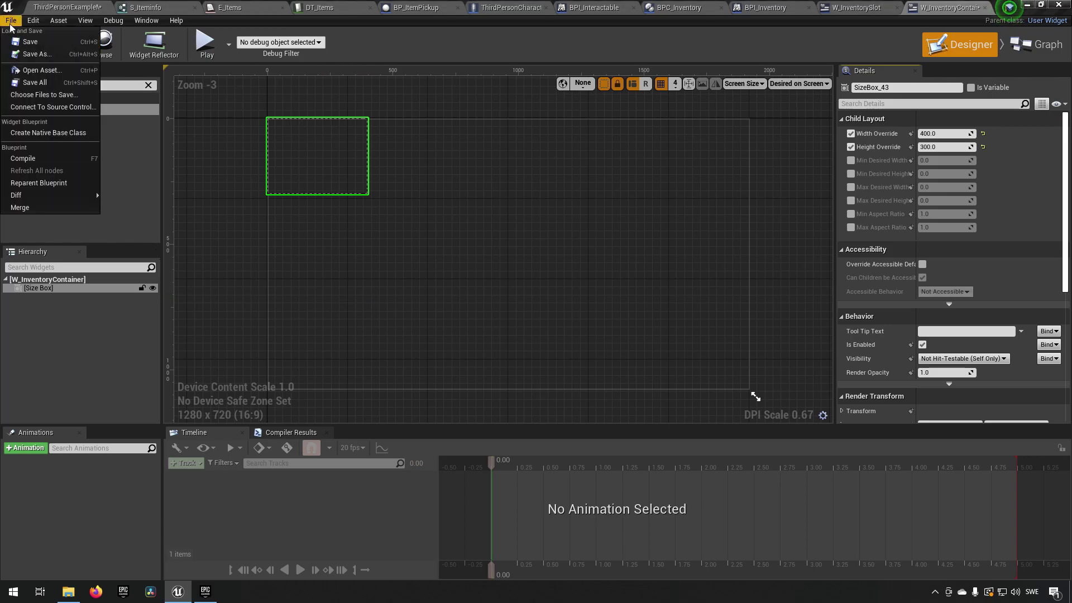
left_click(30, 42)
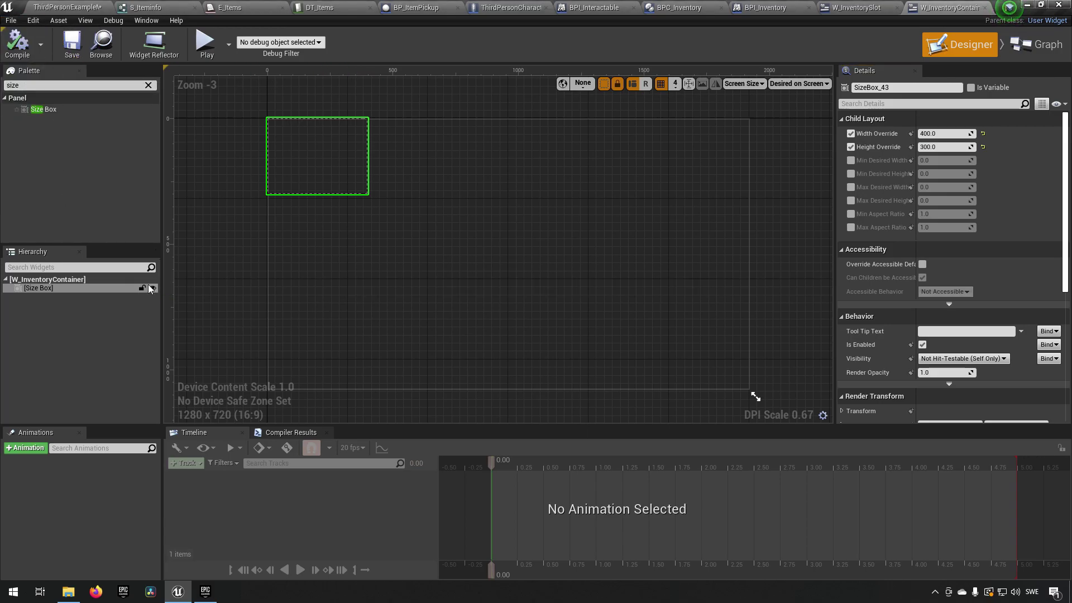
left_click(47, 85)
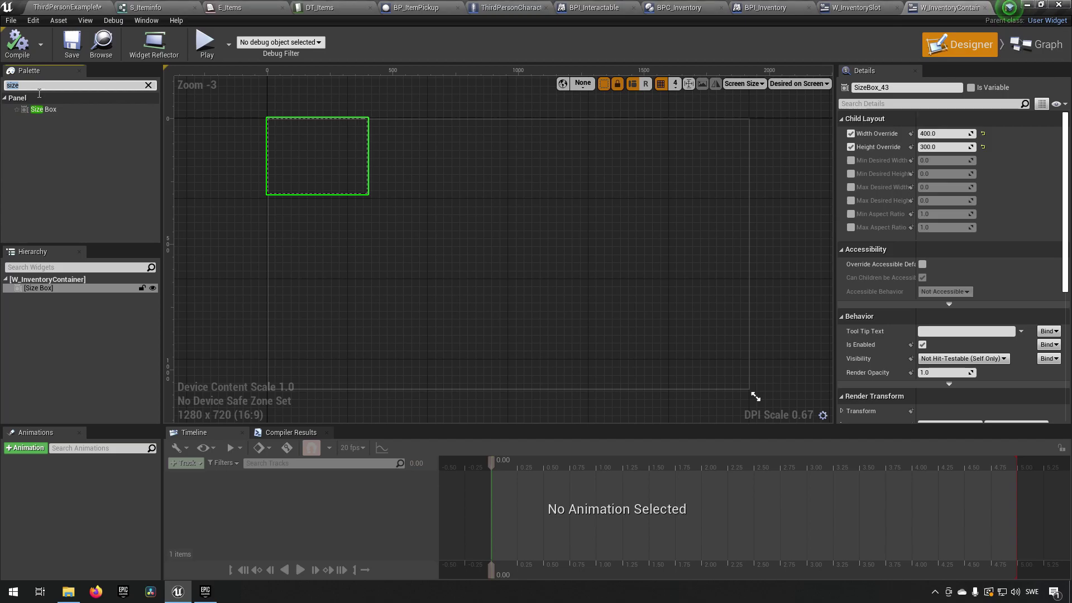
type("over")
Drop an Overlay onto the Size Box, then a Vertical Box into that Overlay
left_click(71, 112)
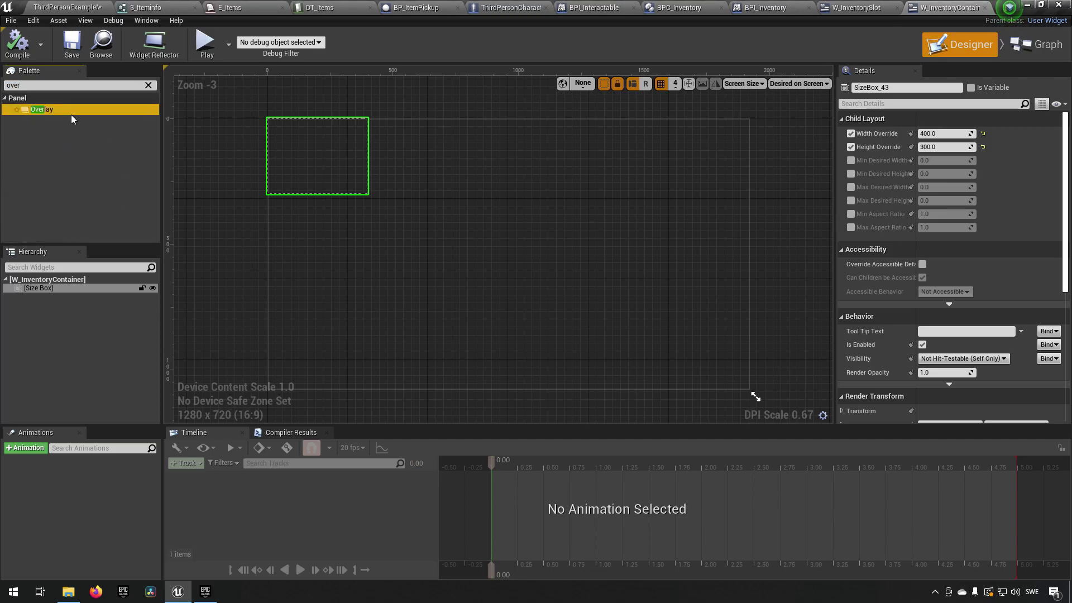
mouse_move(66, 297)
left_mouse_down()
mouse_move(55, 307)
mouse_move(52, 297)
left_mouse_up()
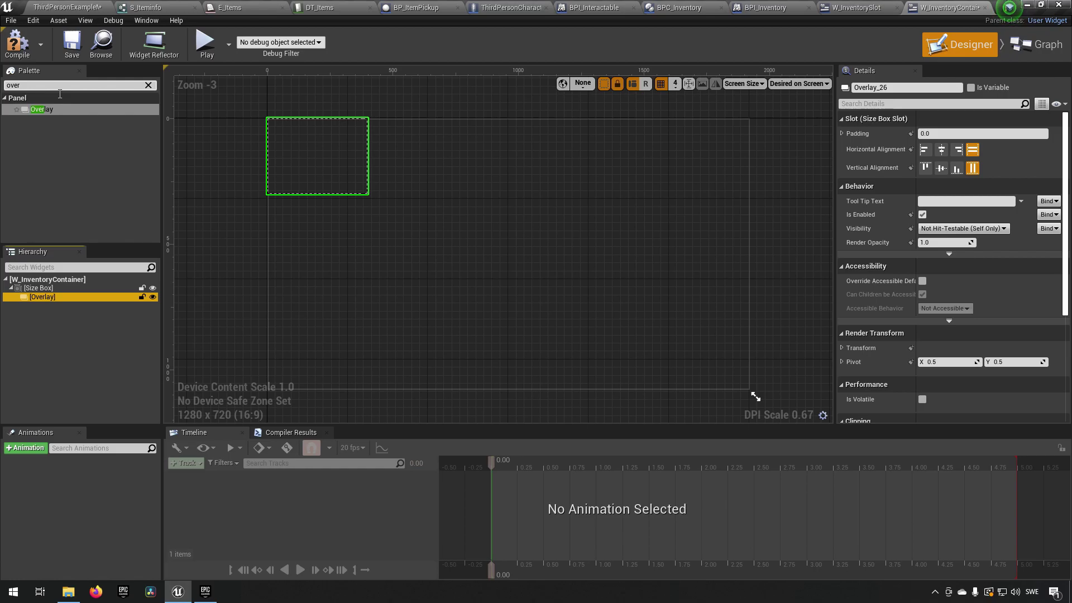
left_click(59, 88)
key("BackSpace")
key("BackSpace")
key("BackSpace")
key("BackSpace")
type("vertic")
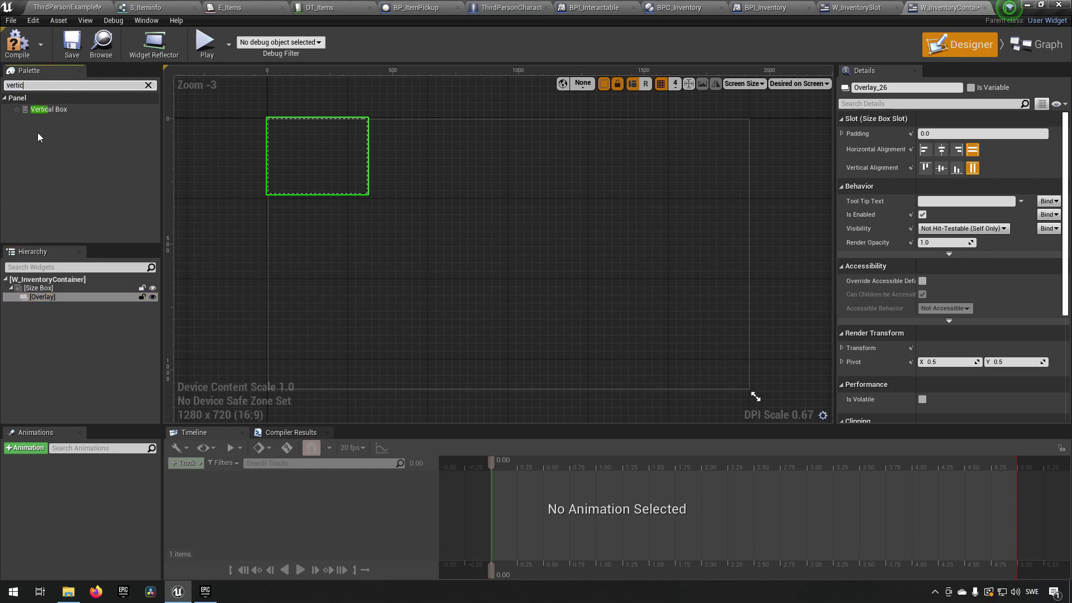
left_click_drag(63, 110, 56, 299)
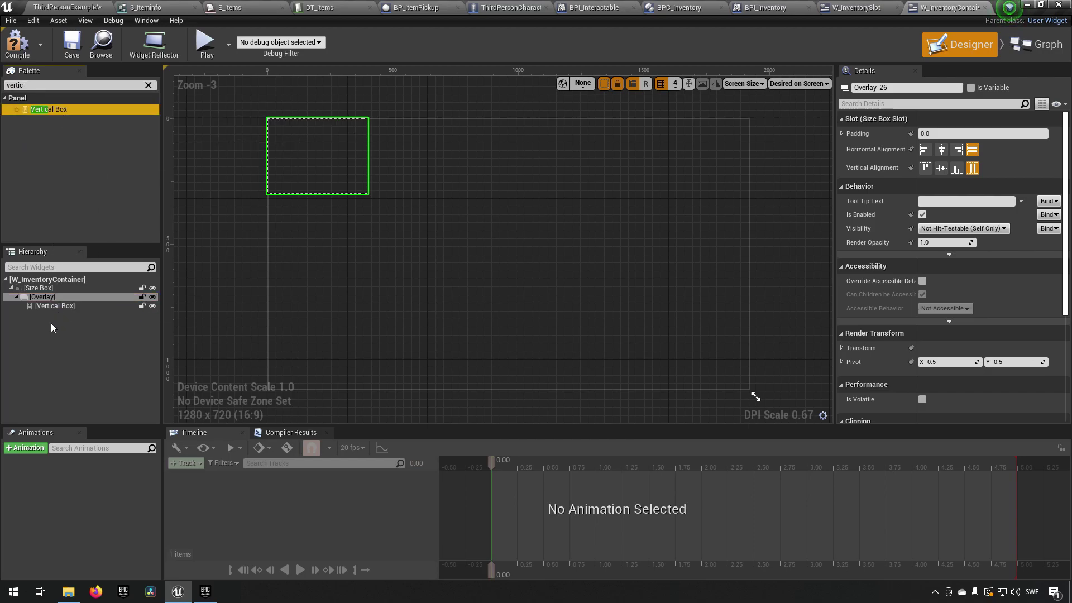
left_click(51, 306)
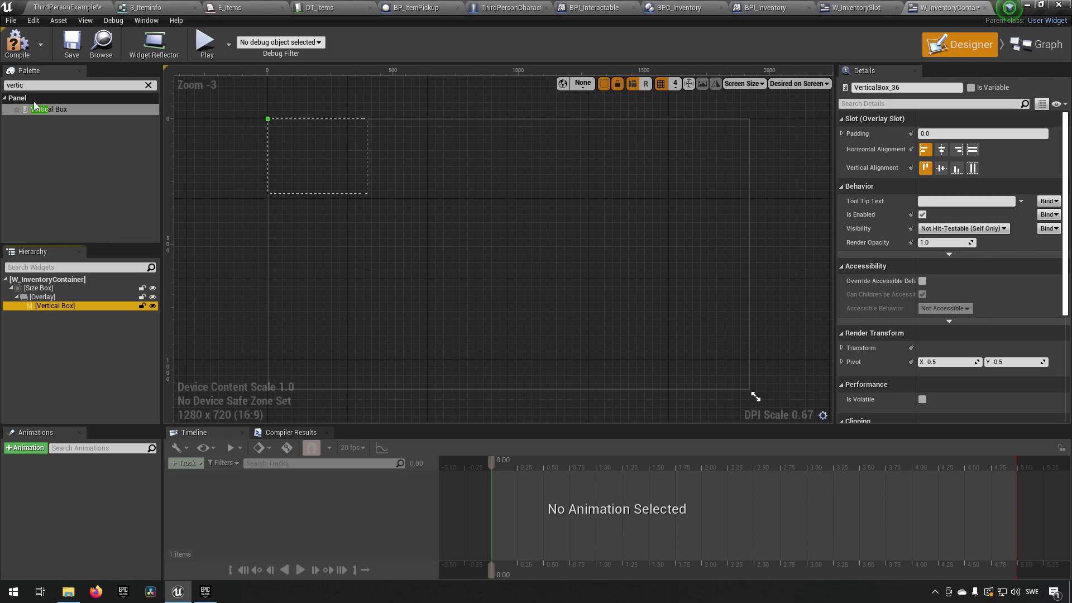
left_click(12, 87)
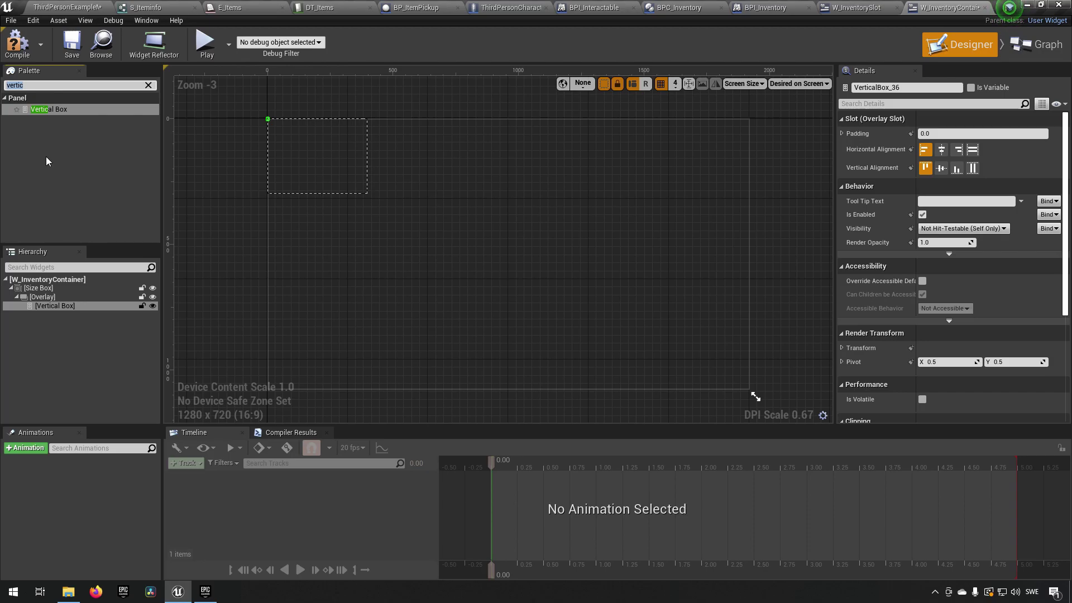
Nest a second Size Box inside the Vertical Box
type("size")
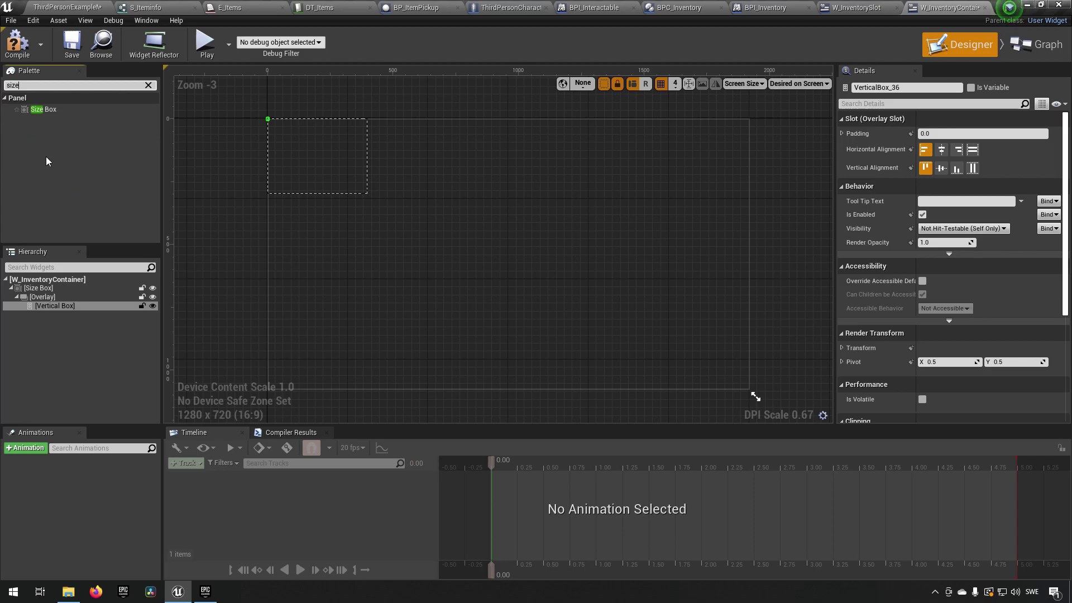
left_click_drag(47, 116, 59, 307)
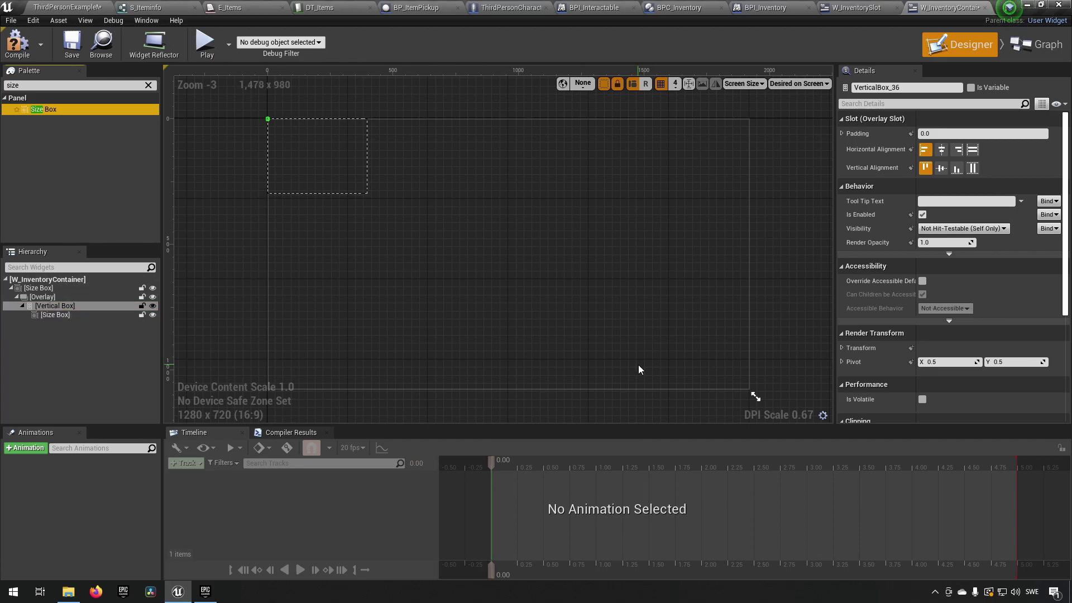
left_click(62, 315)
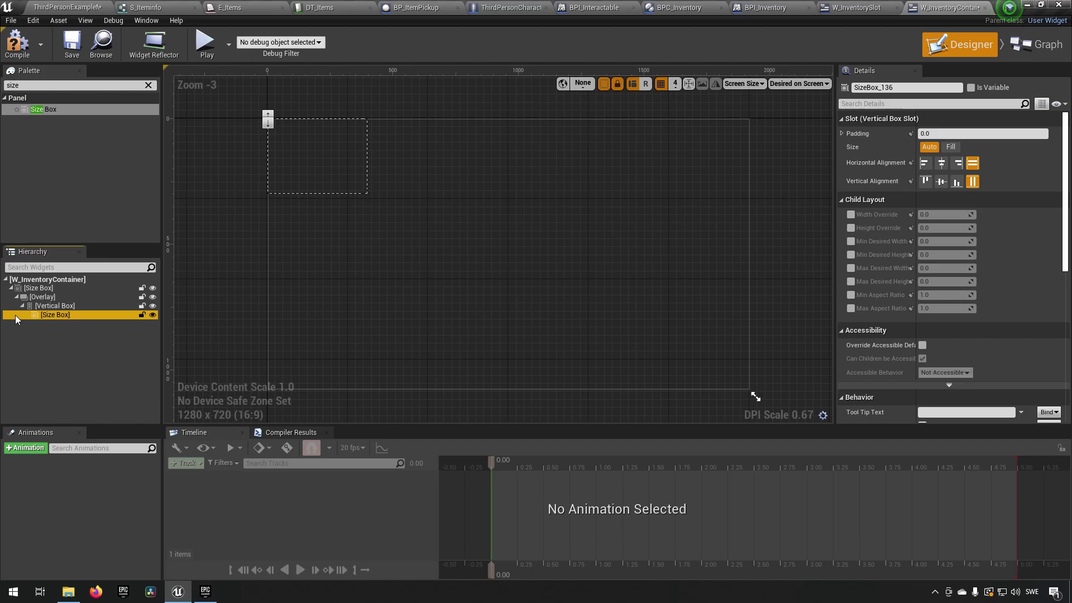
Add an Overlay inside the inner Size Box
left_click(104, 87)
key("BackSpace")
key("BackSpace")
key("BackSpace")
key("BackSpace")
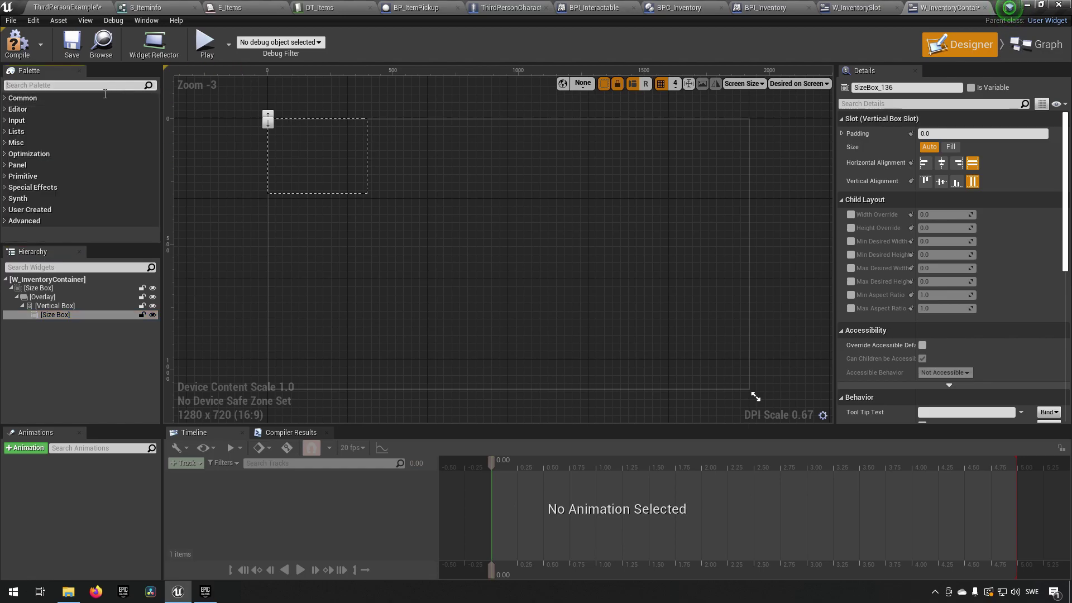
type("overlay")
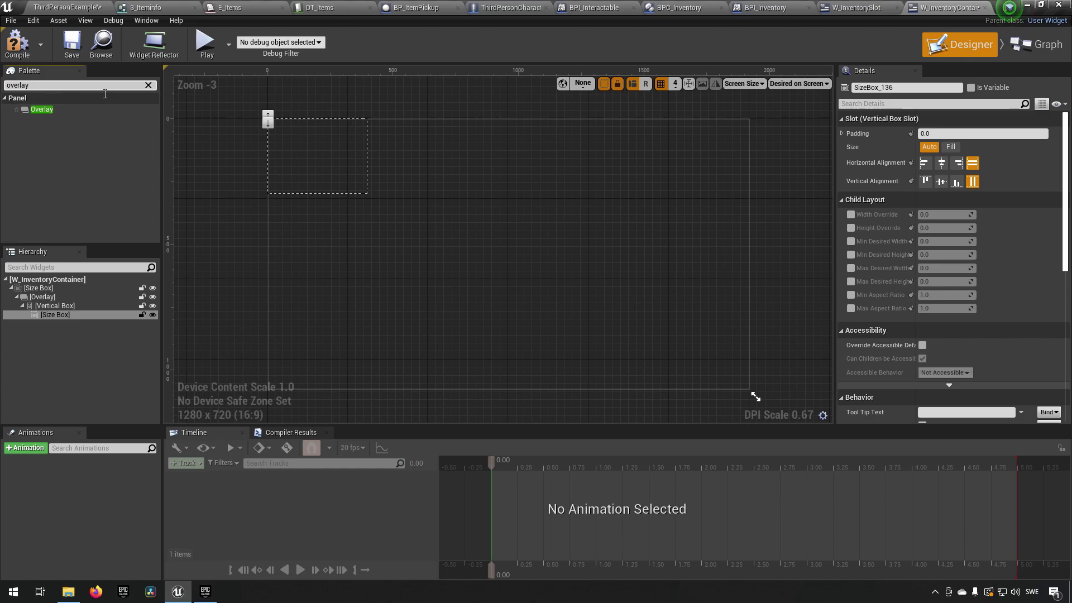
left_click_drag(63, 107, 61, 316)
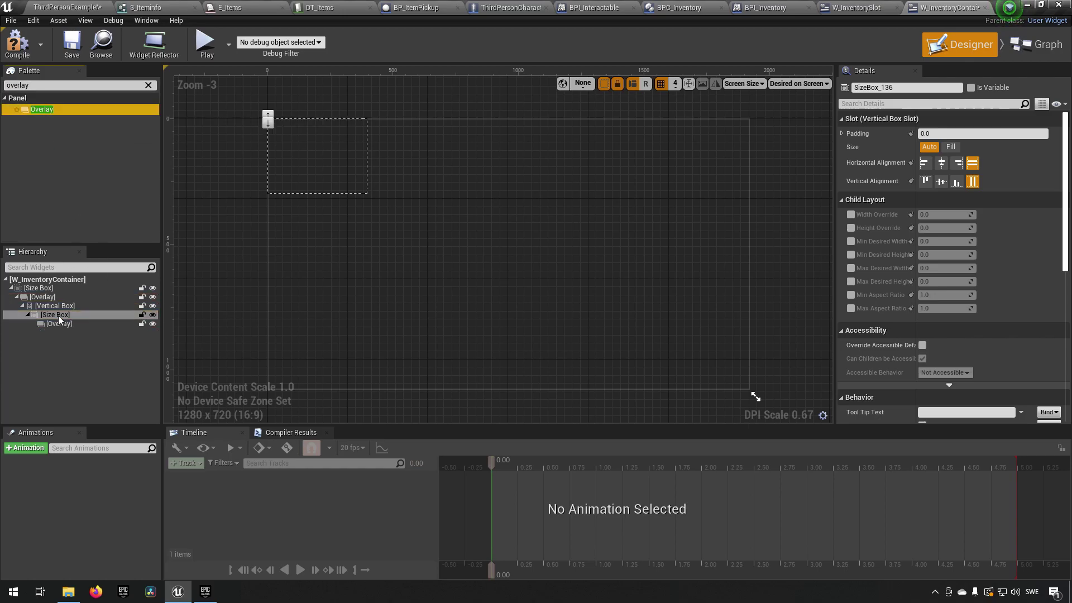
left_click(23, 86)
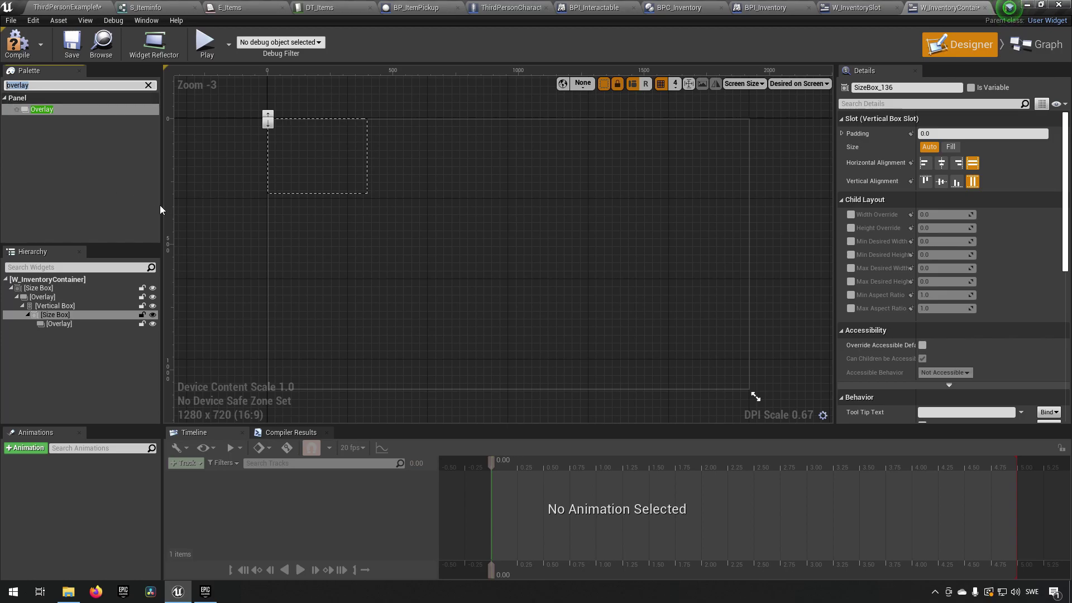
type("image")
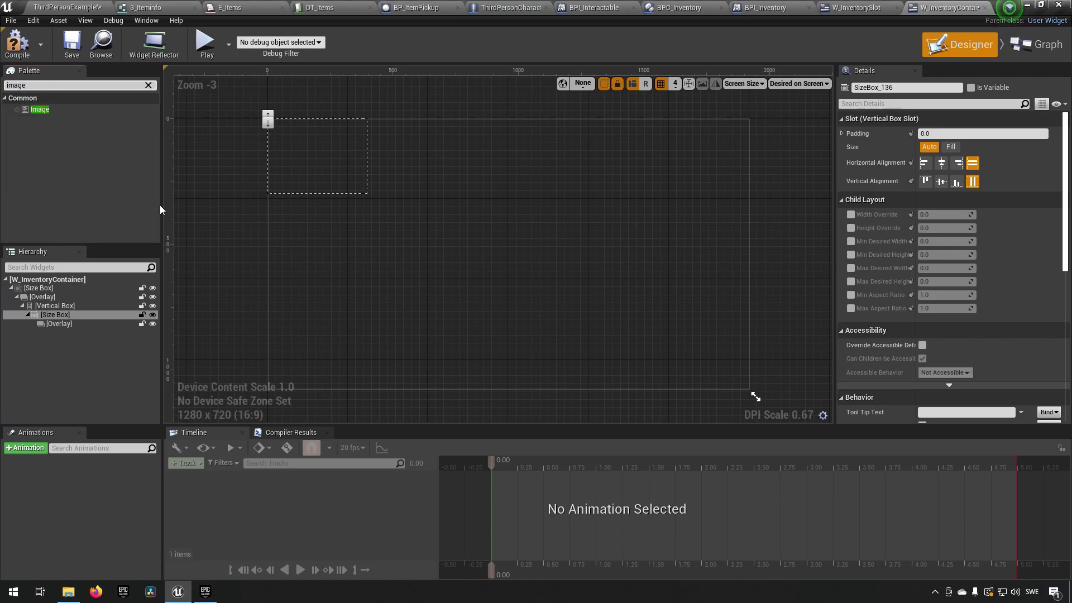
Place Image_64 in the inner Overlay and set both its alignments to Fill
left_click_drag(71, 108, 70, 329)
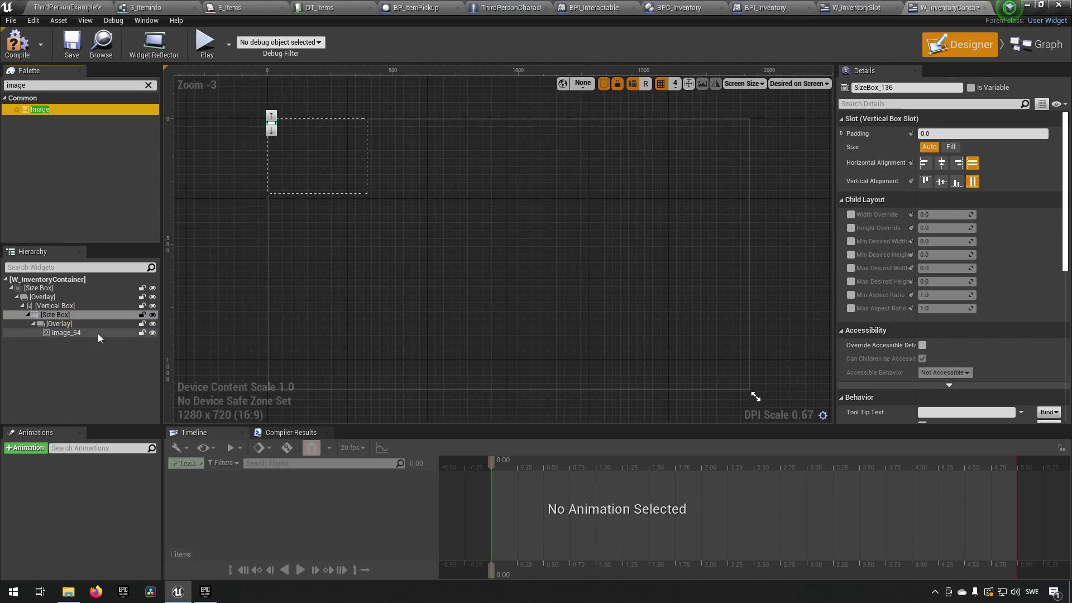
left_click(89, 332)
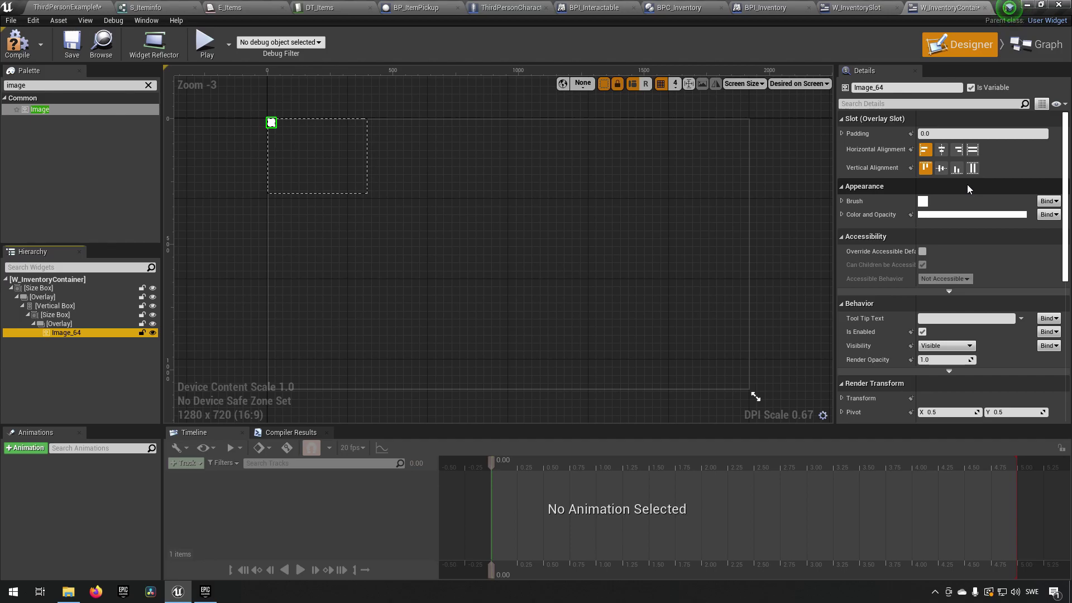
left_click(62, 316)
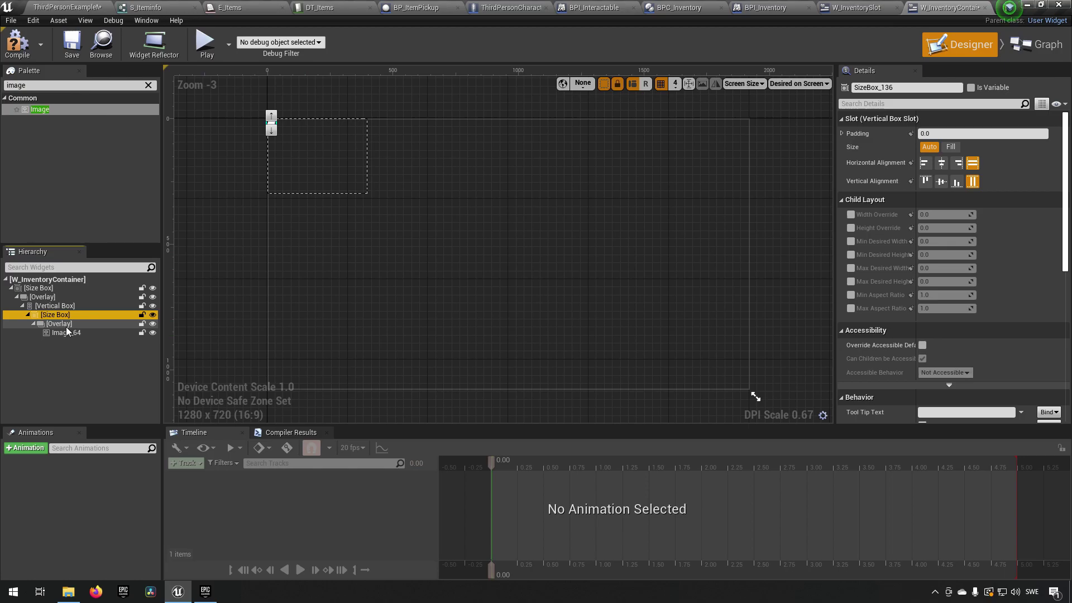
left_click(66, 327)
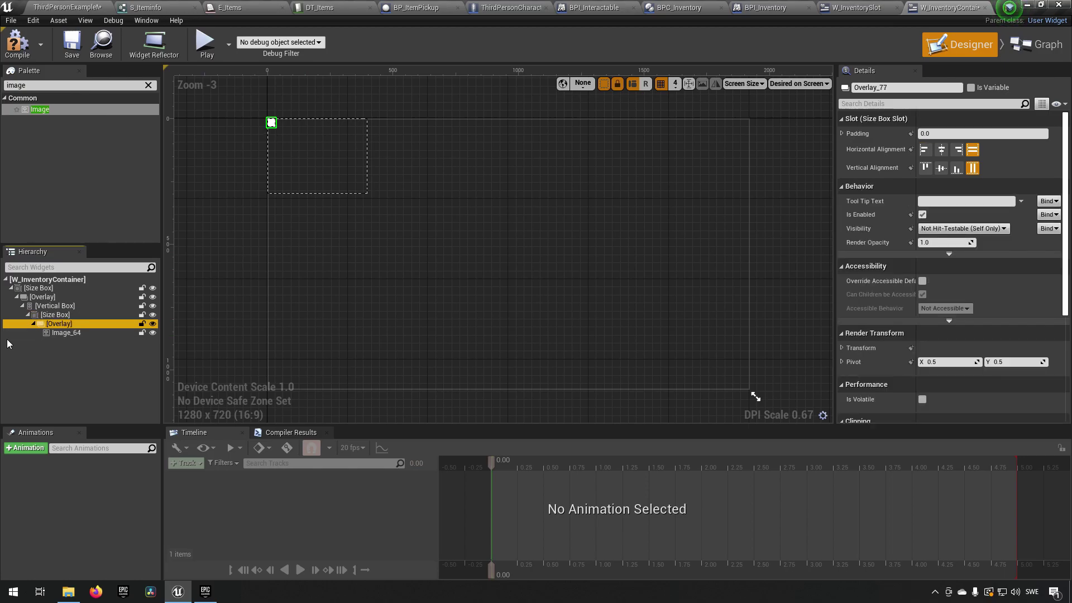
left_click(88, 334)
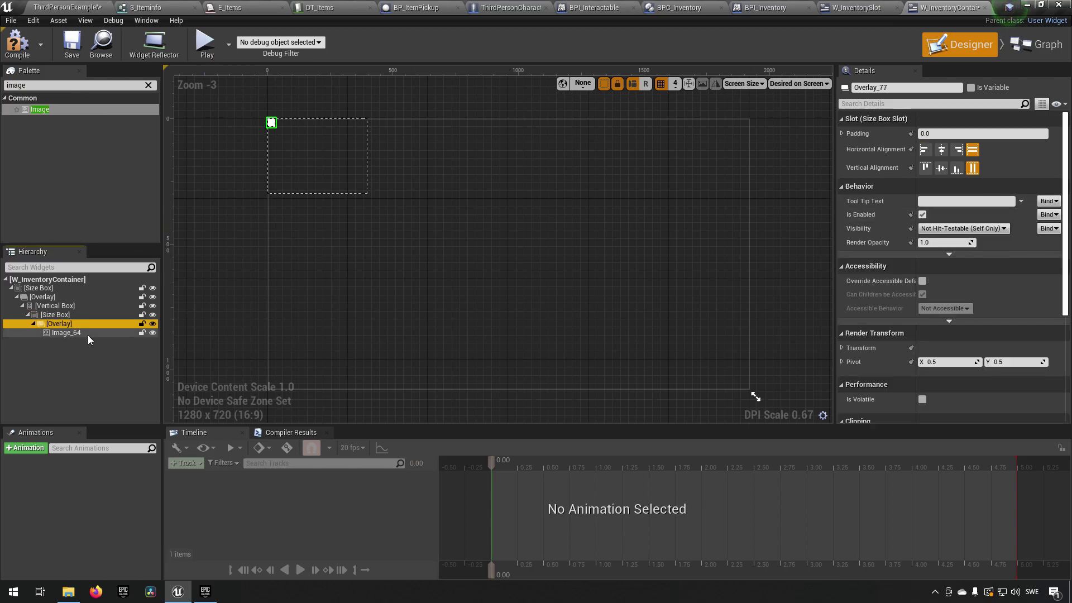
left_click(972, 149)
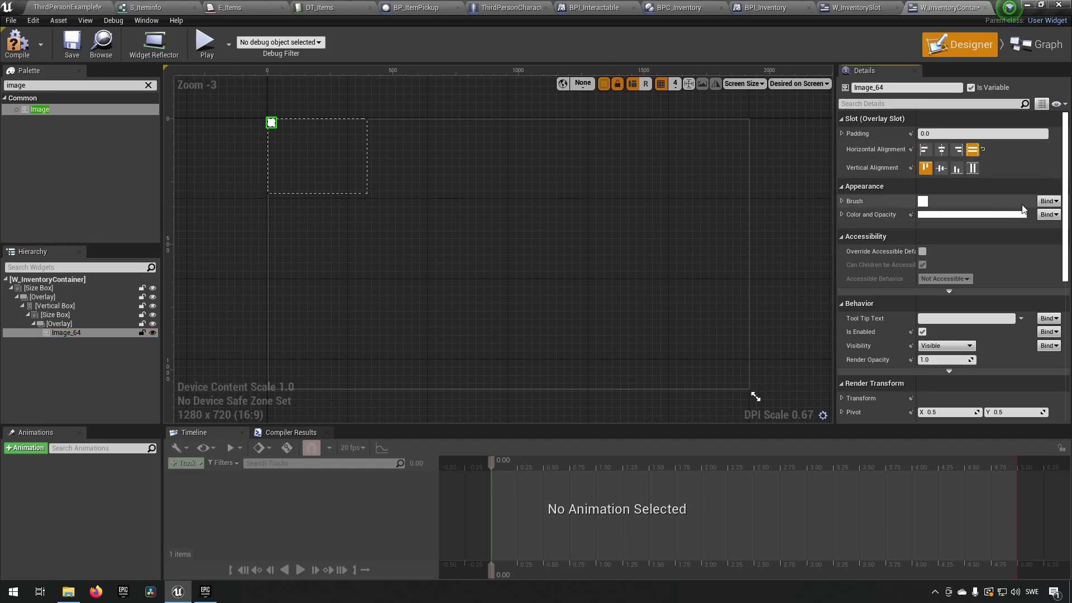
left_click(972, 168)
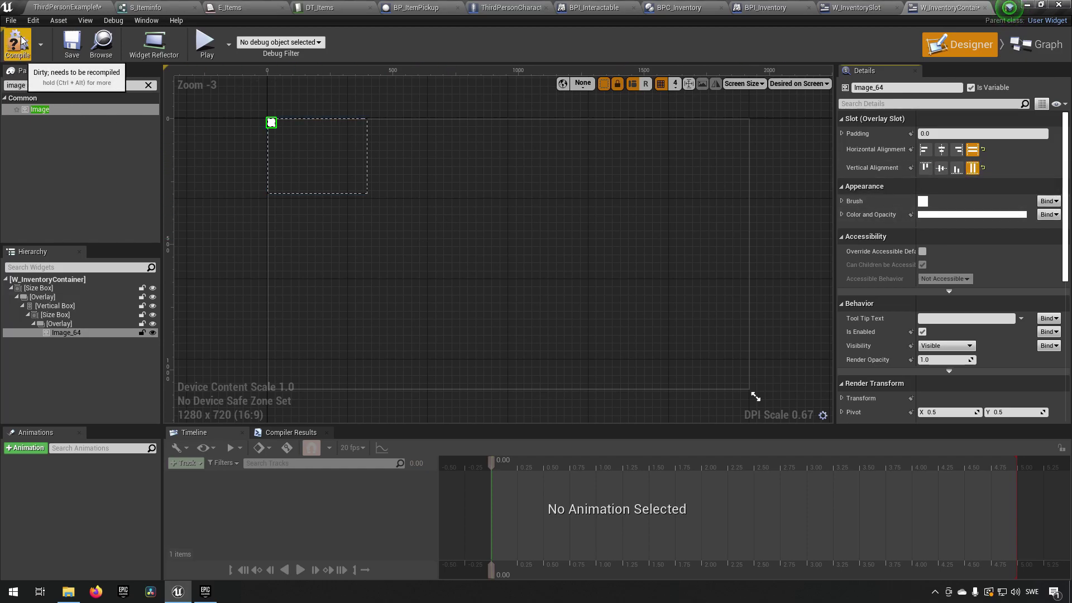
left_click(97, 87)
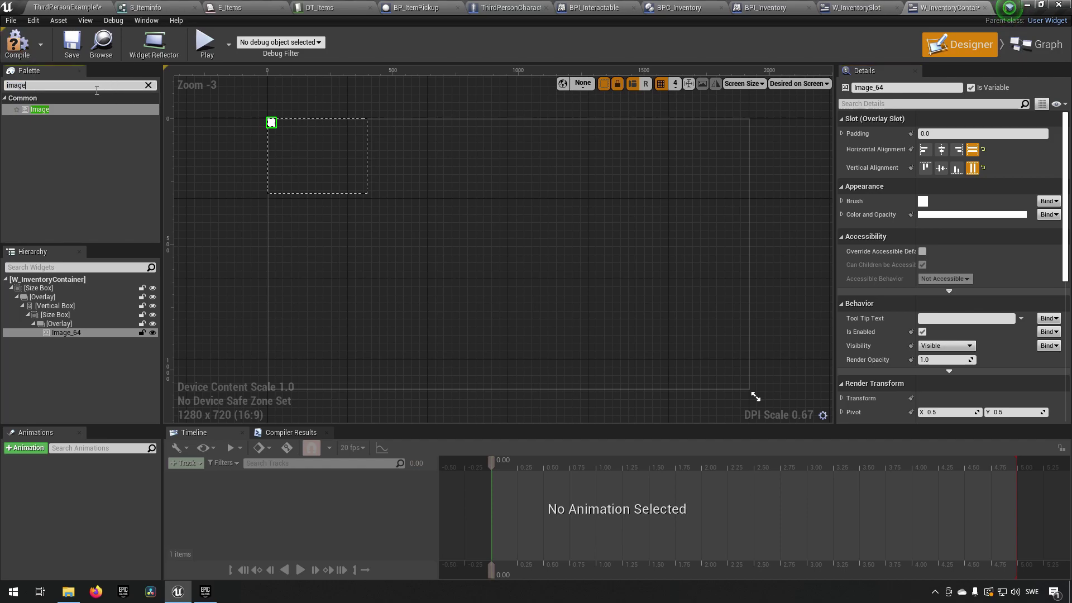
Add a Text block reading 'Inventory' to the Overlay and colour it bright green
key("BackSpace")
key("BackSpace")
key("BackSpace")
key("BackSpace")
key("BackSpace")
type("text")
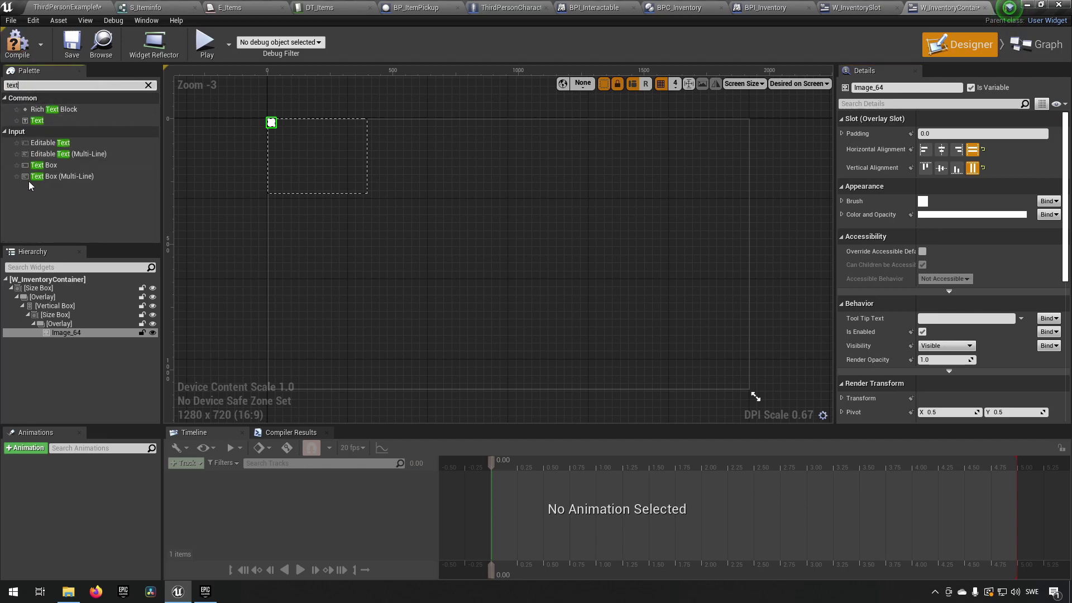
left_click_drag(36, 121, 63, 325)
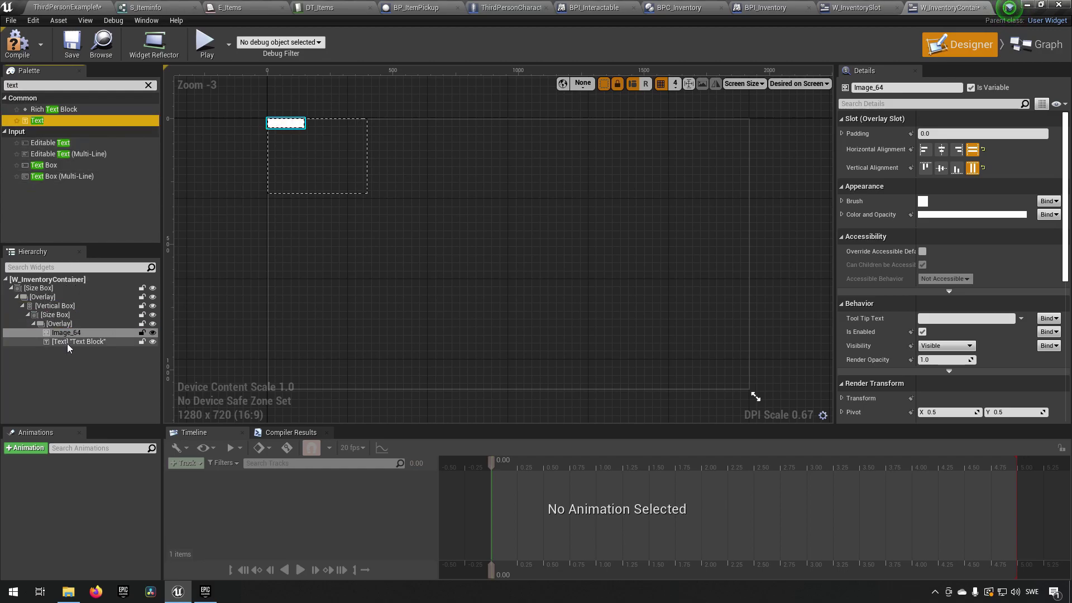
left_click(67, 342)
left_click(992, 206)
key("BackSpace")
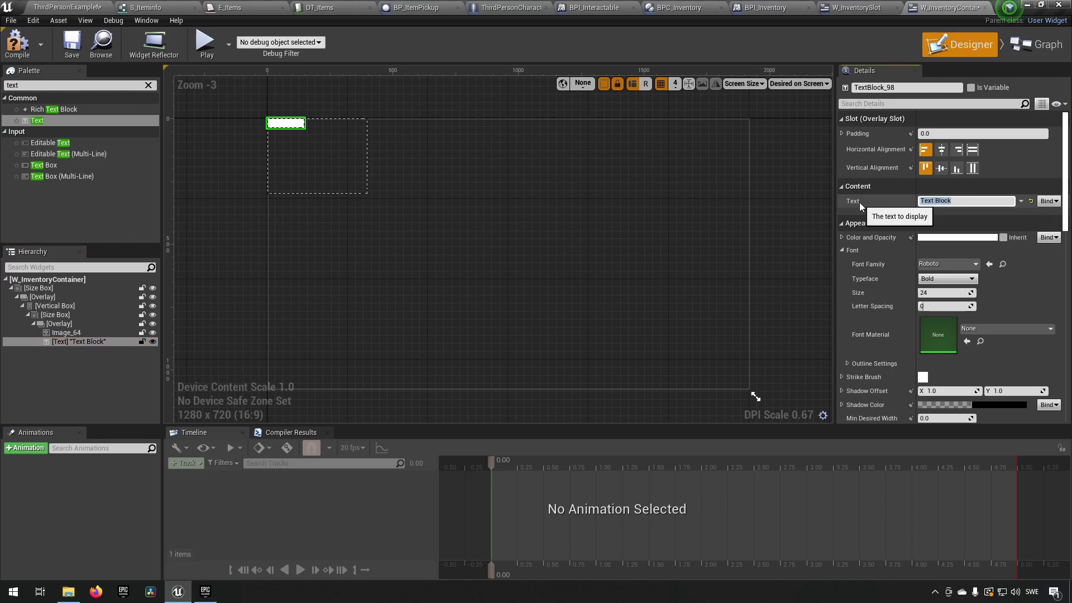
type("Inventory")
key("Return")
left_click(957, 238)
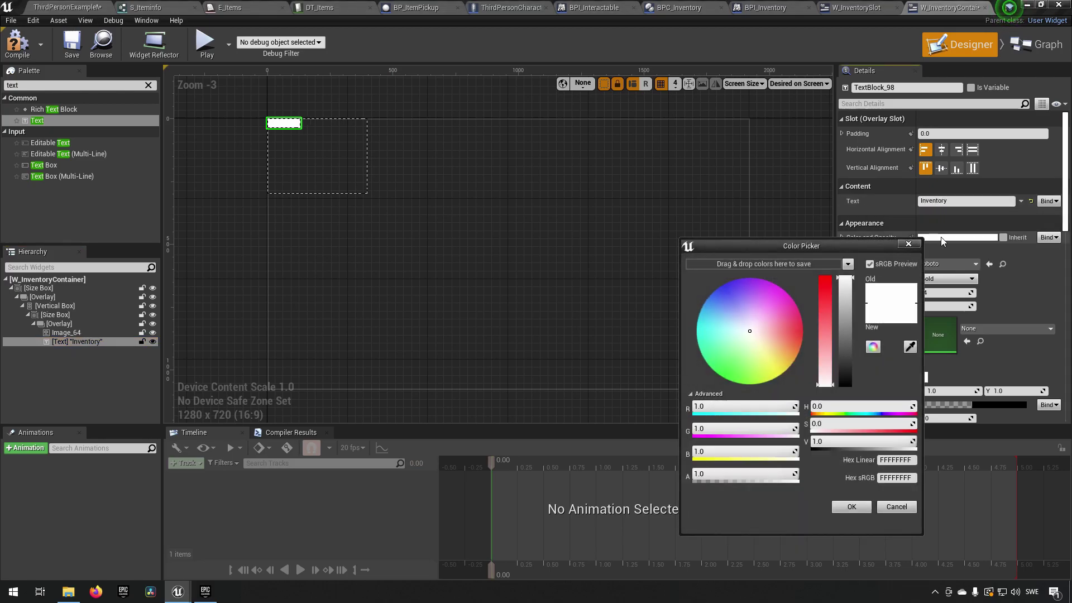
left_click_drag(776, 323, 710, 401)
left_click(851, 507)
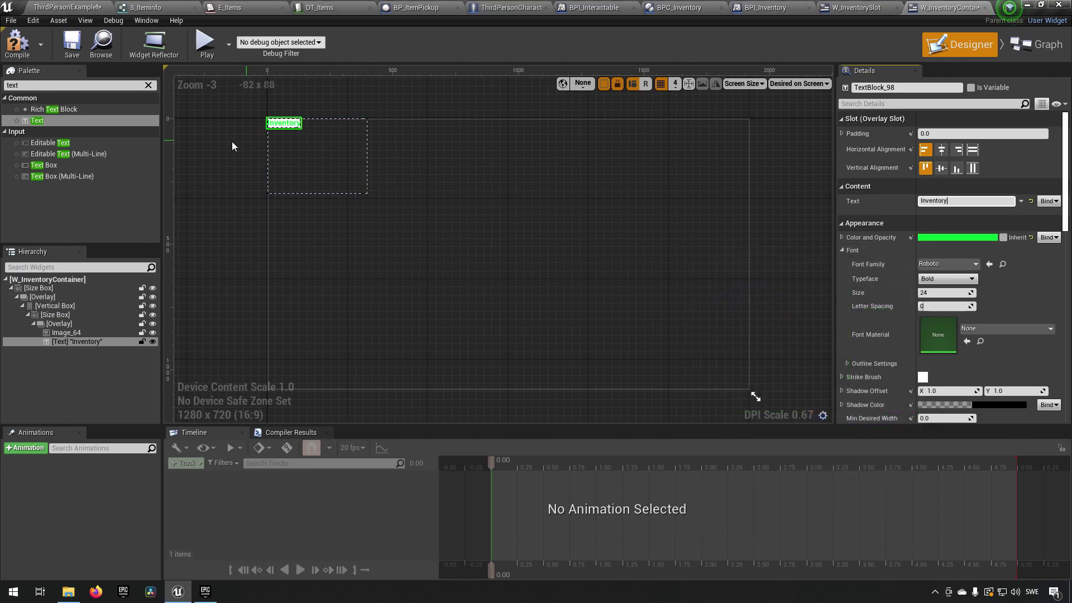
Set Image_64's Color and Opacity to black
left_click(63, 334)
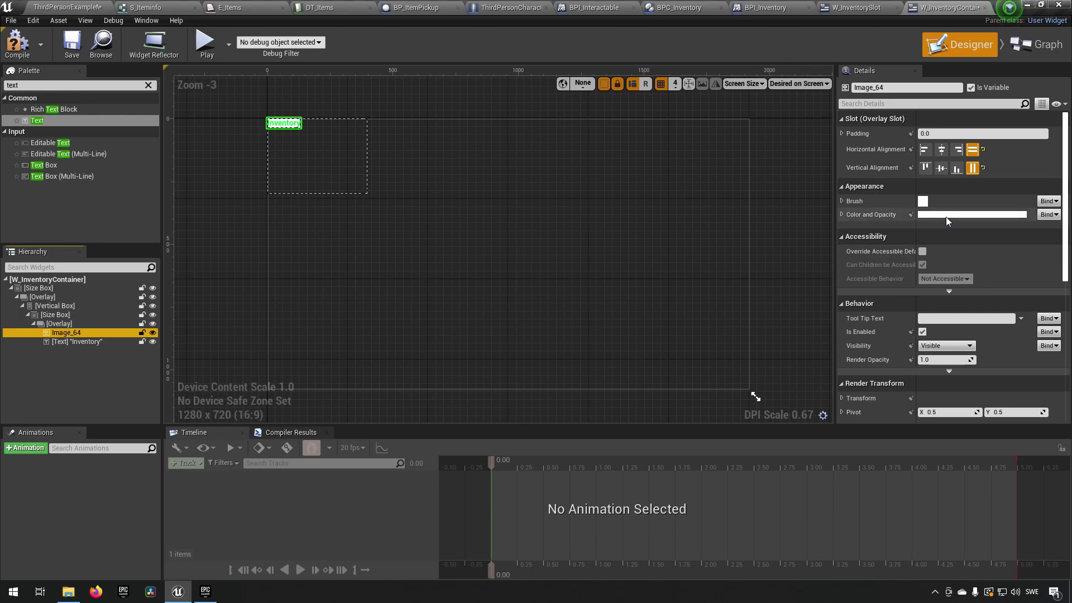
left_click(946, 216)
left_click(868, 360)
left_click(873, 487)
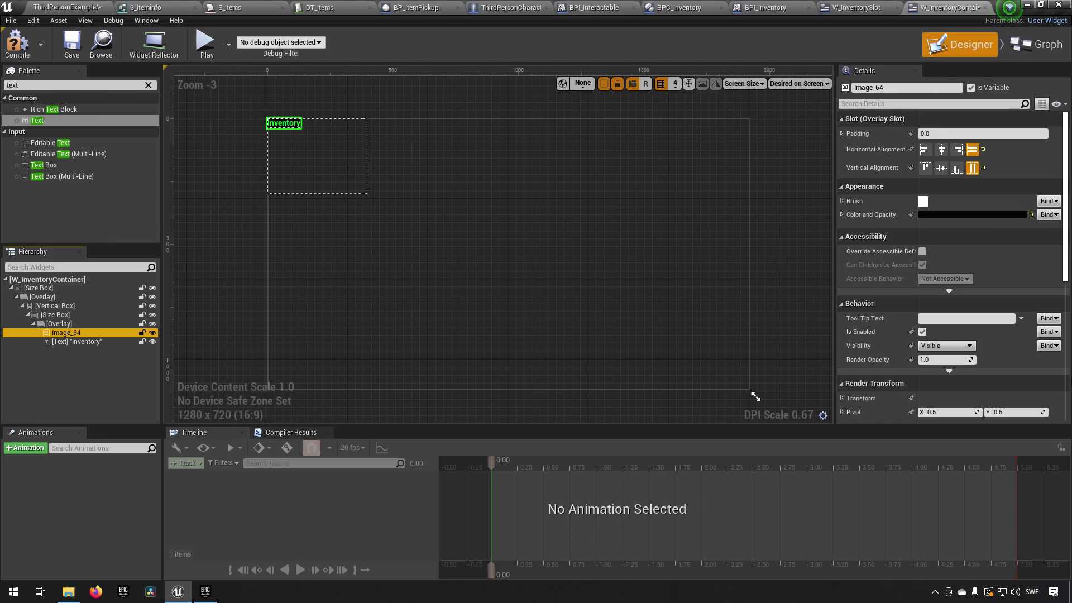
left_click(58, 306)
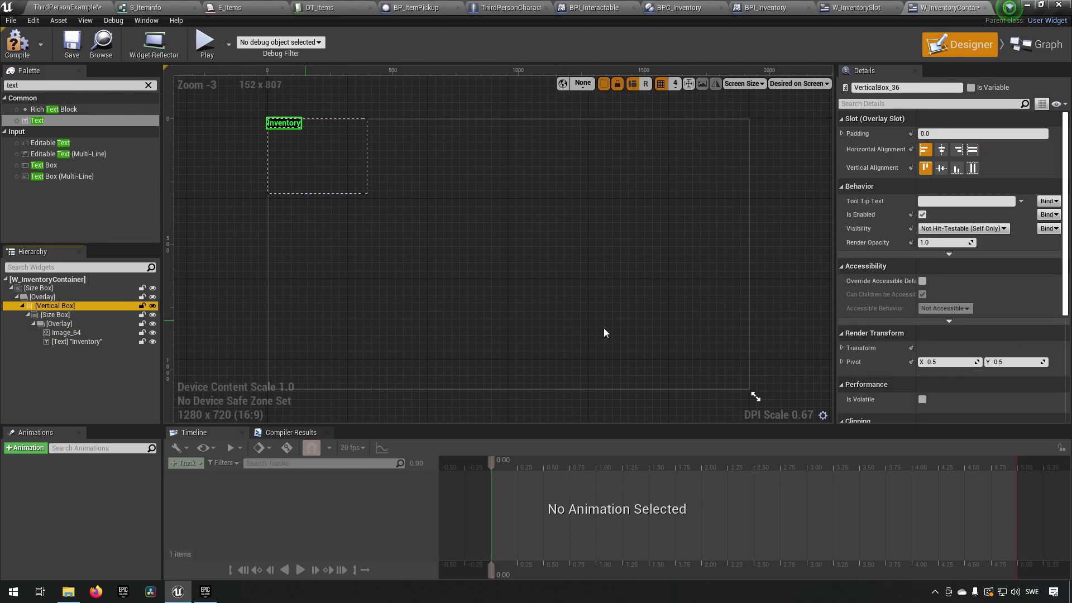
Set the Vertical Box to Fill both ways and centre the Inventory text horizontally
left_click(973, 150)
left_click(972, 168)
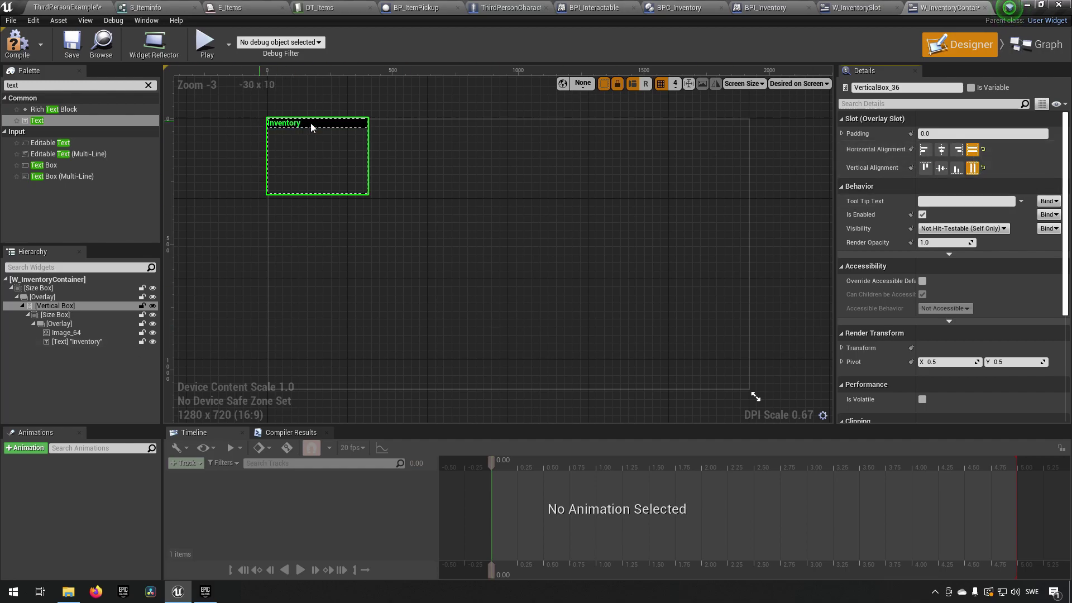
left_click(76, 342)
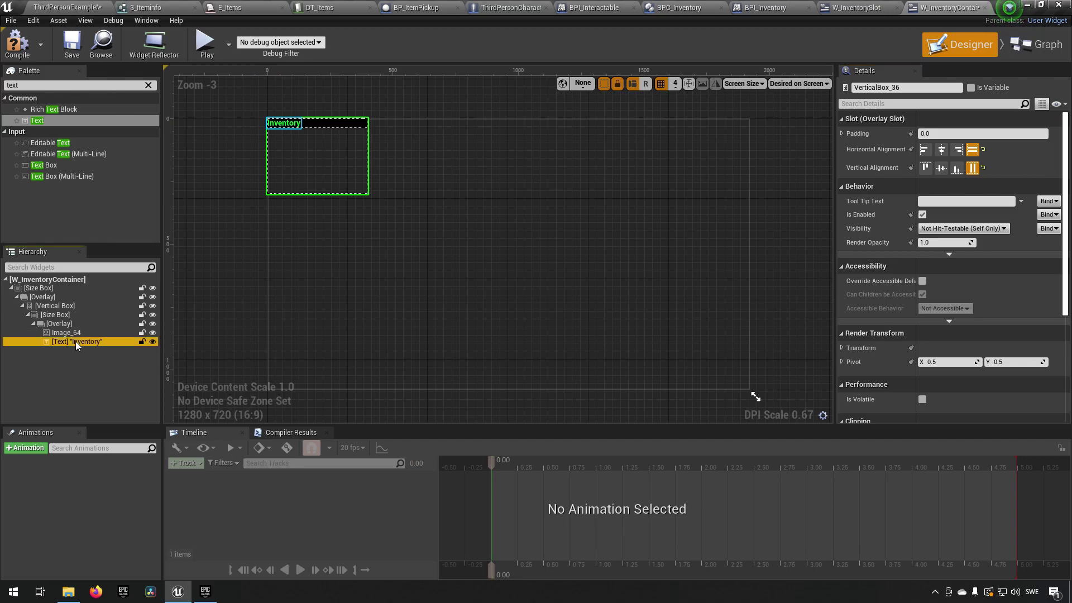
left_click(941, 151)
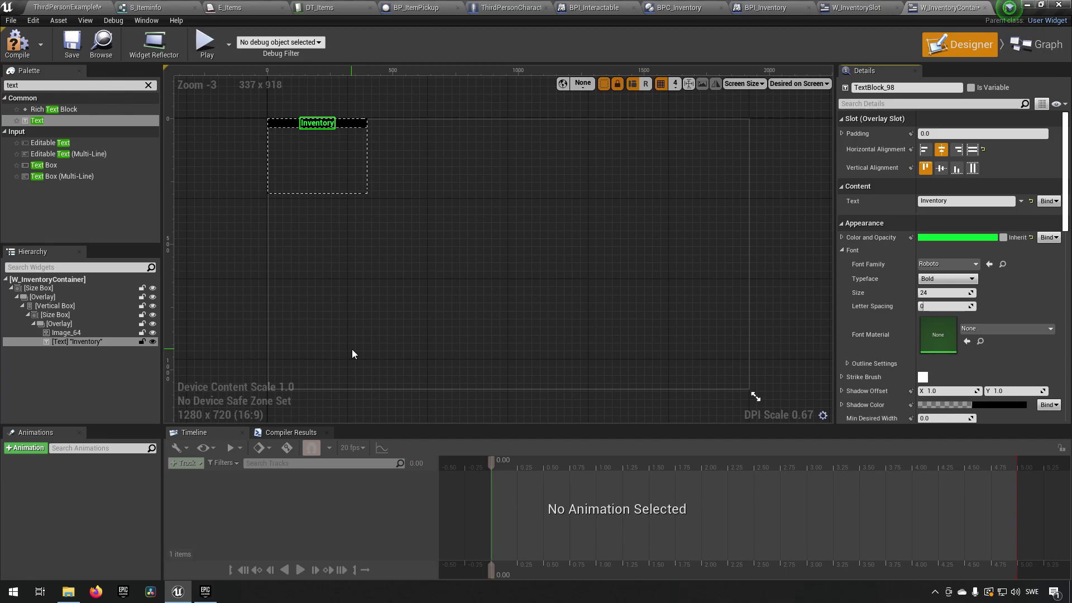
scroll(377, 133, "up", 2)
right_click_drag(381, 119, 487, 254)
left_click(500, 317)
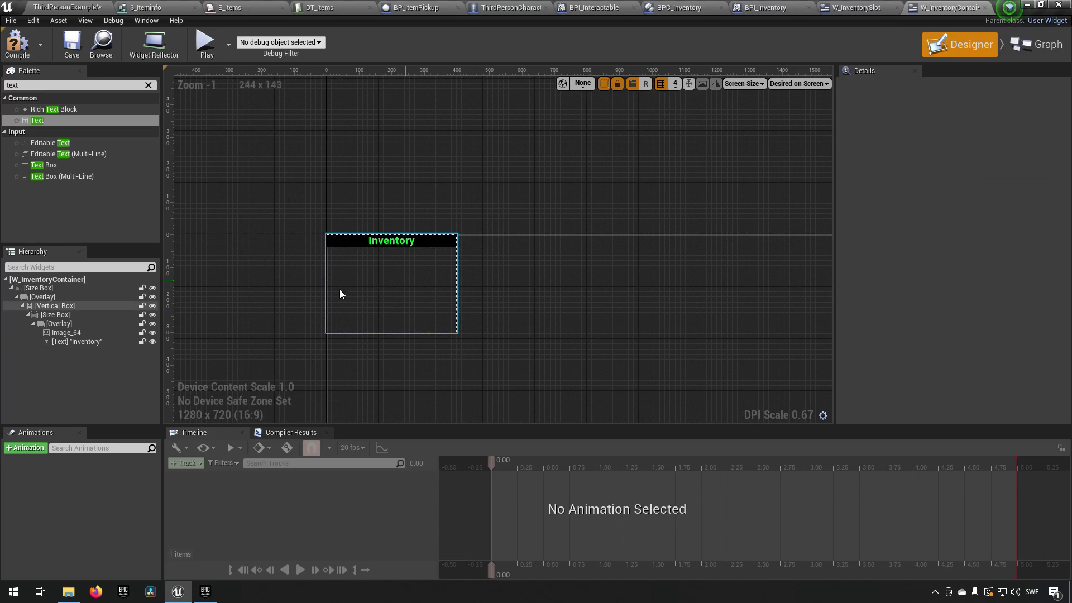
left_click(28, 314)
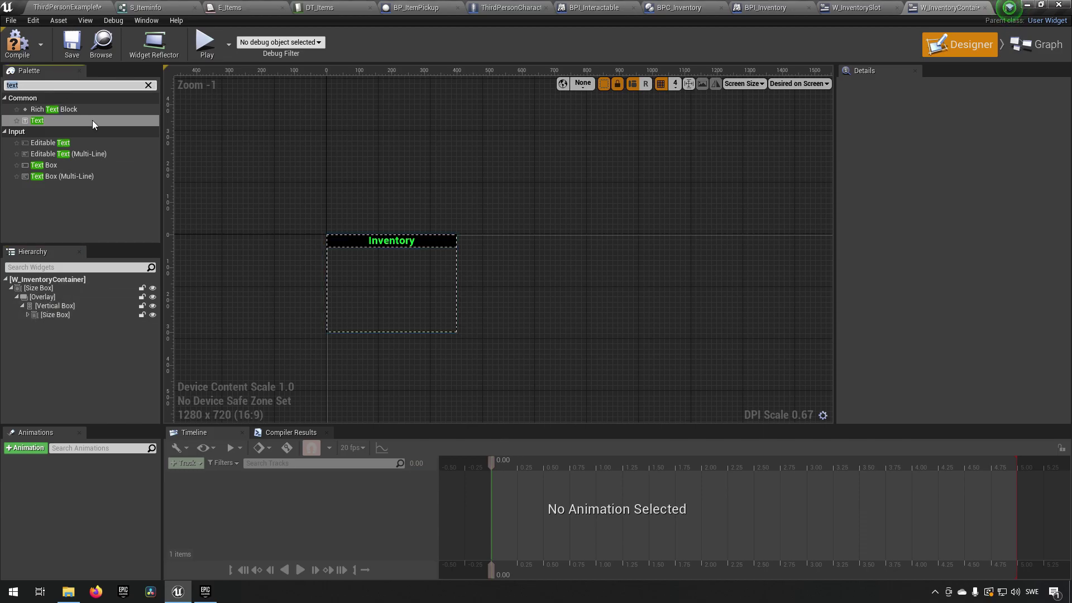
Add a Border to the Vertical Box below the inner Size Box
type("border")
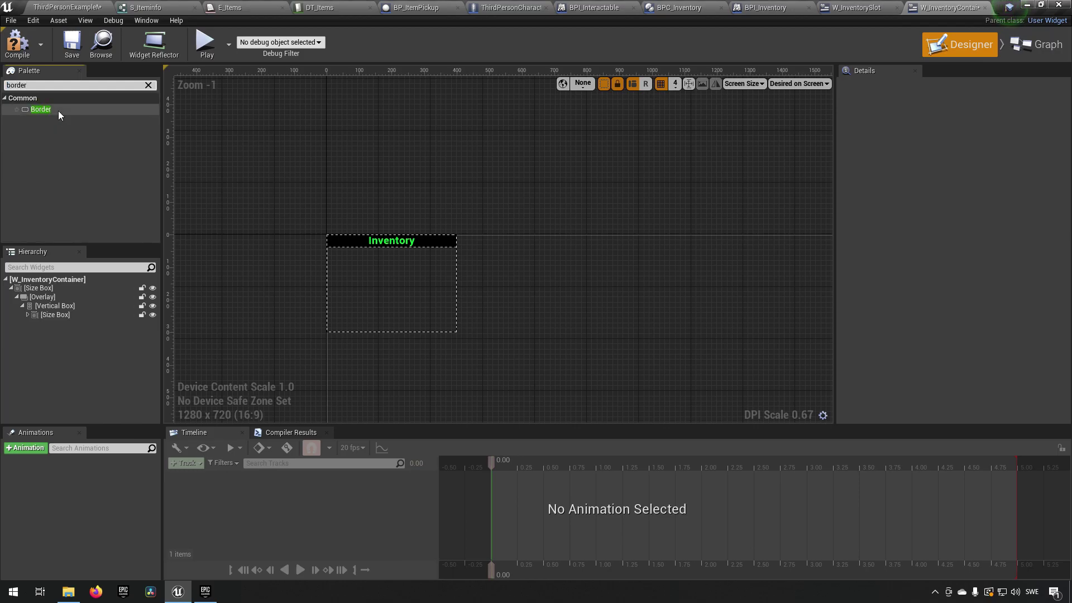
left_click_drag(58, 111, 55, 316)
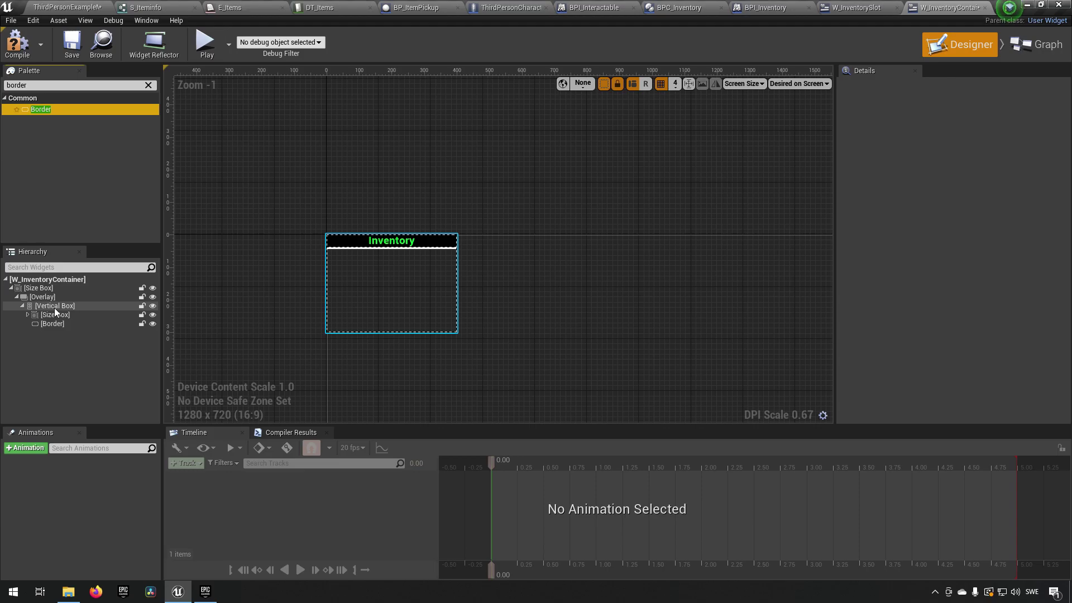
left_click(48, 323)
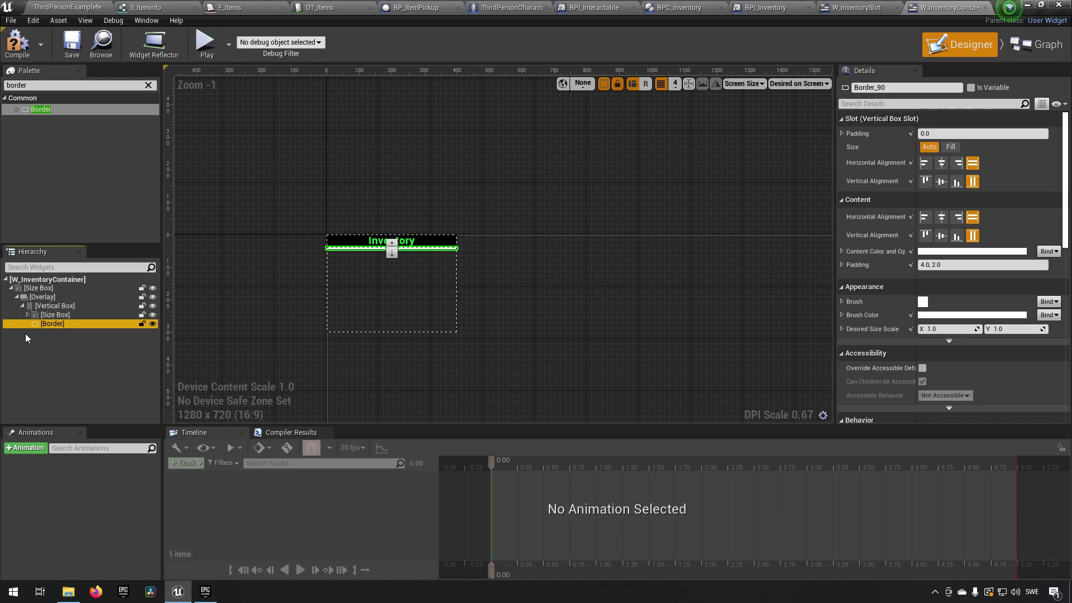
Nest a Uniform Grid Panel inside the Border
left_click(77, 89)
key("ctrl+a")
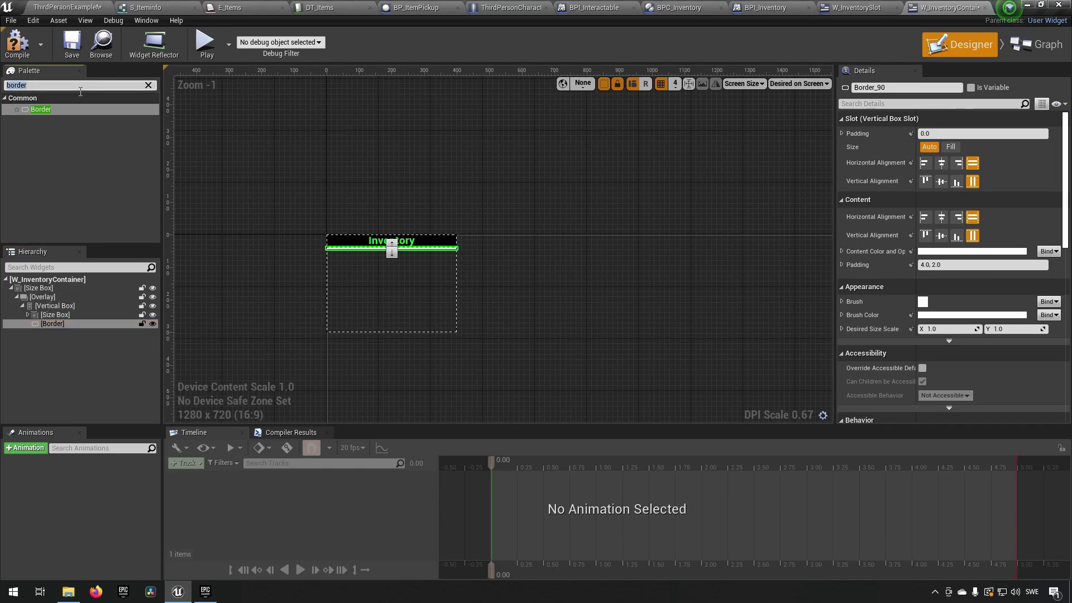
type("uniform")
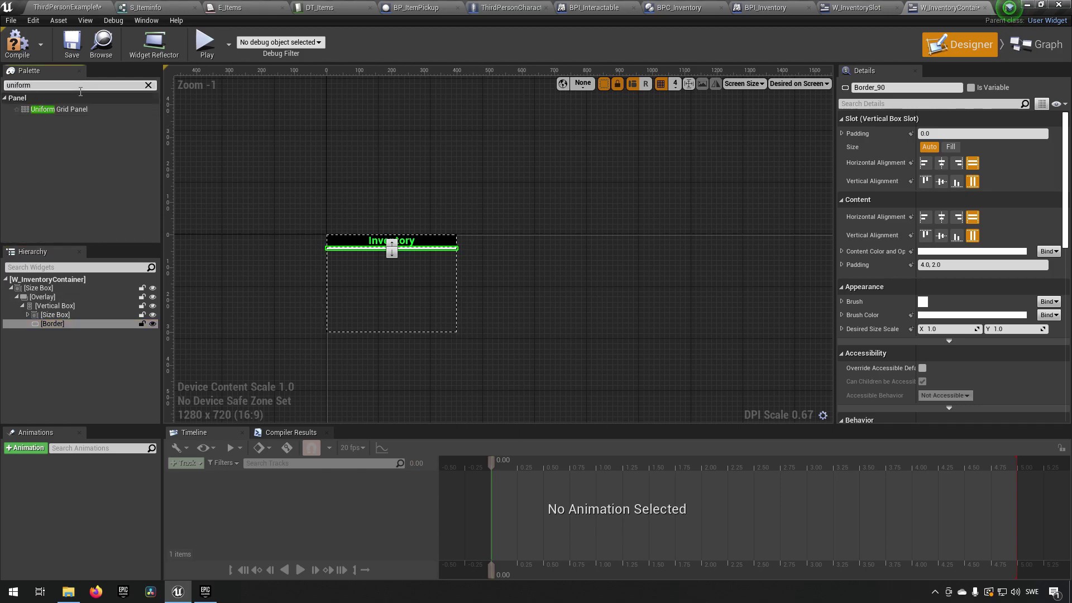
left_click_drag(55, 110, 50, 326)
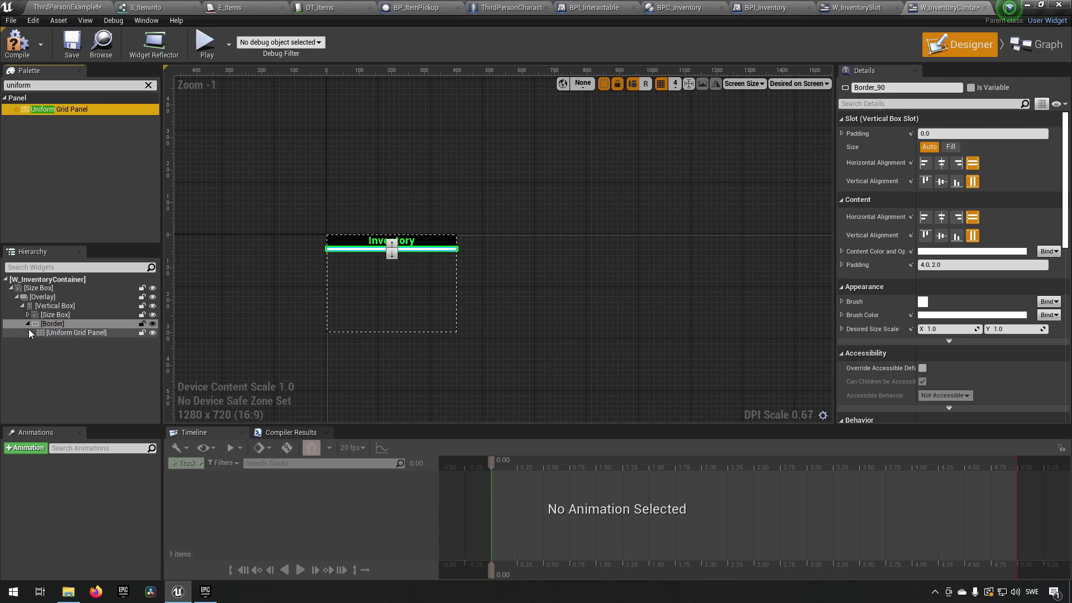
left_click(51, 331)
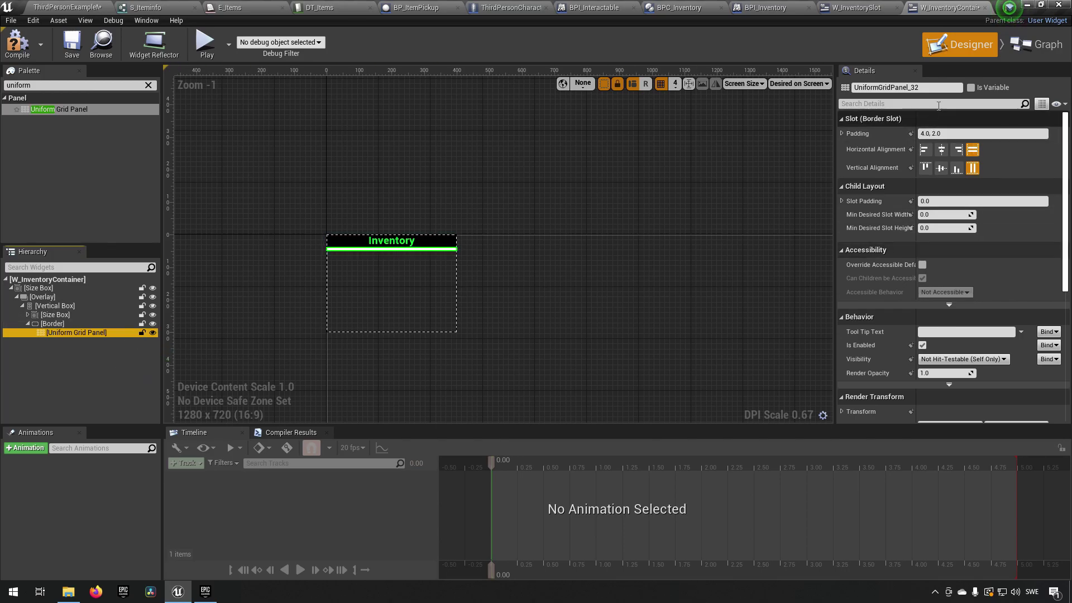
Rename UniformGridPanel_32 to InventoryContainer and tick Is Variable
left_click(904, 87)
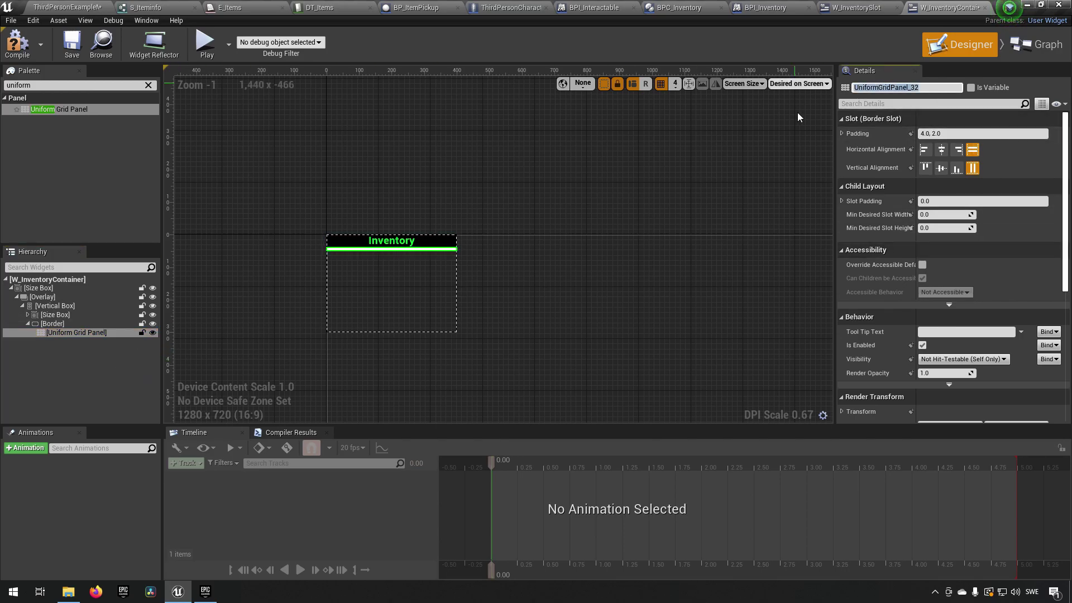
scroll(812, 258, "down", 2)
key("BackSpace")
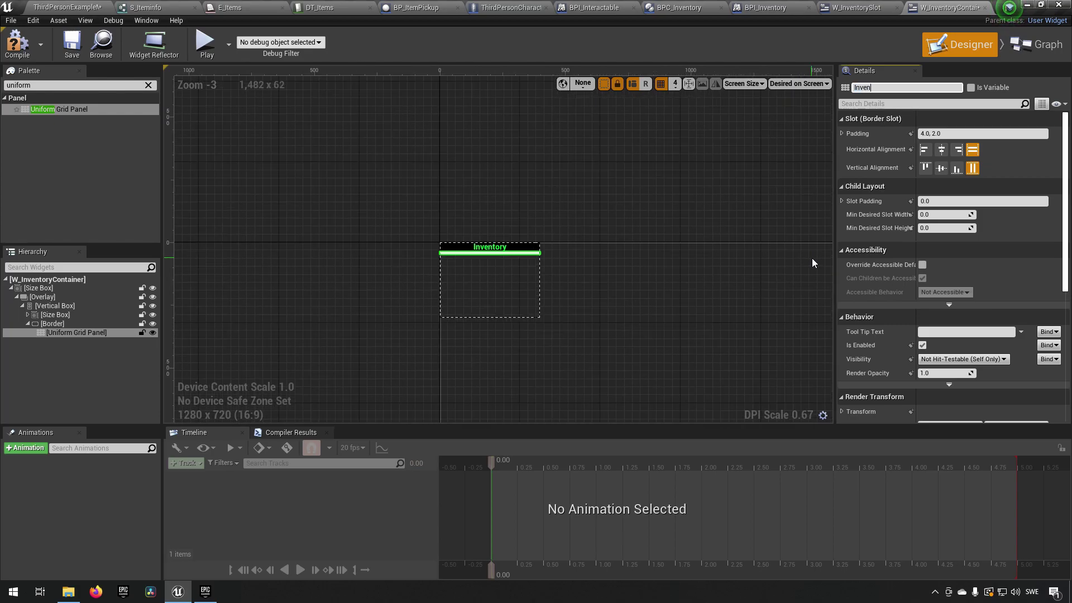
type("InventoryContainer")
left_click(972, 88)
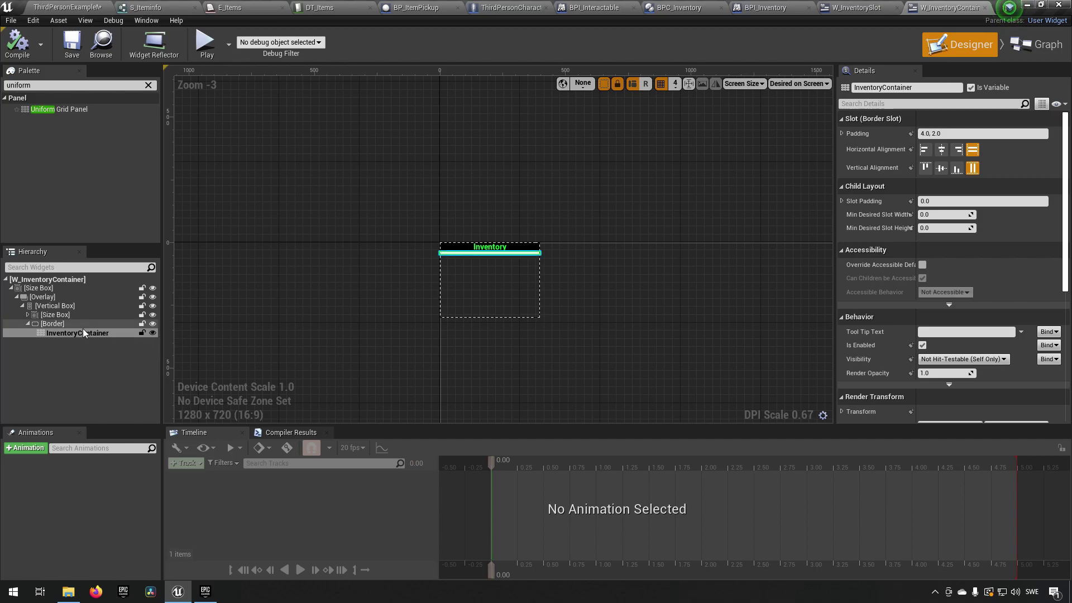
left_click(100, 324)
Set the Border's Content Color to black with 0.5 alpha
left_click(952, 252)
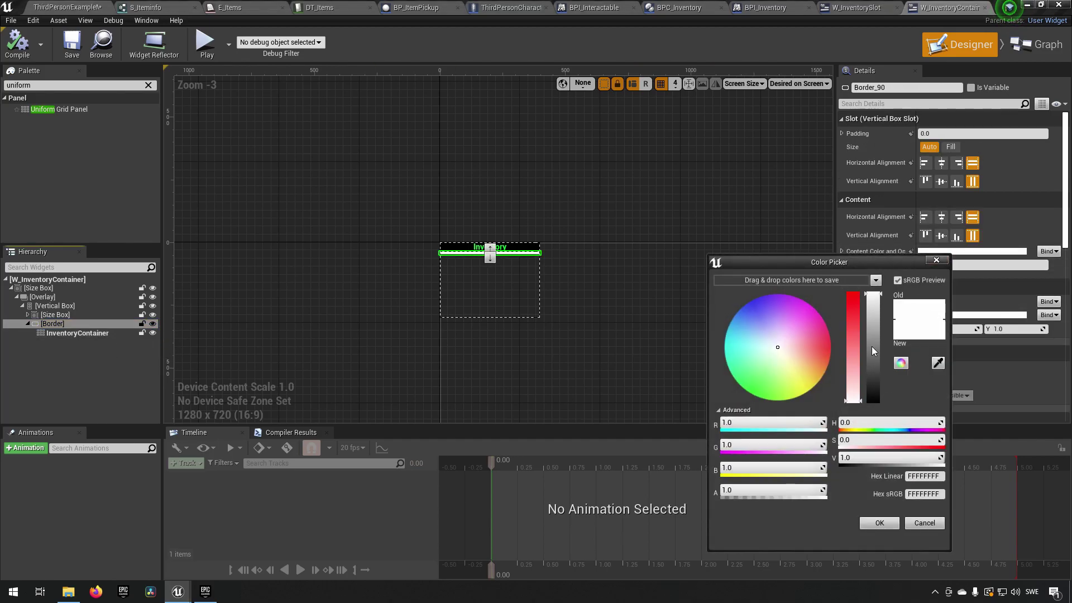
left_click_drag(874, 333, 874, 401)
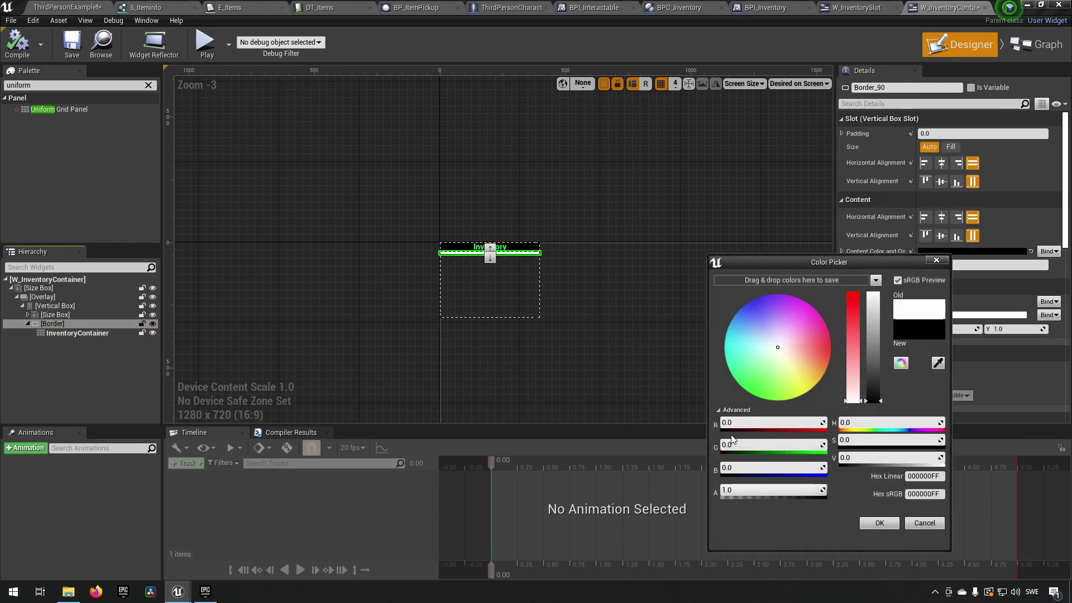
left_click(754, 492)
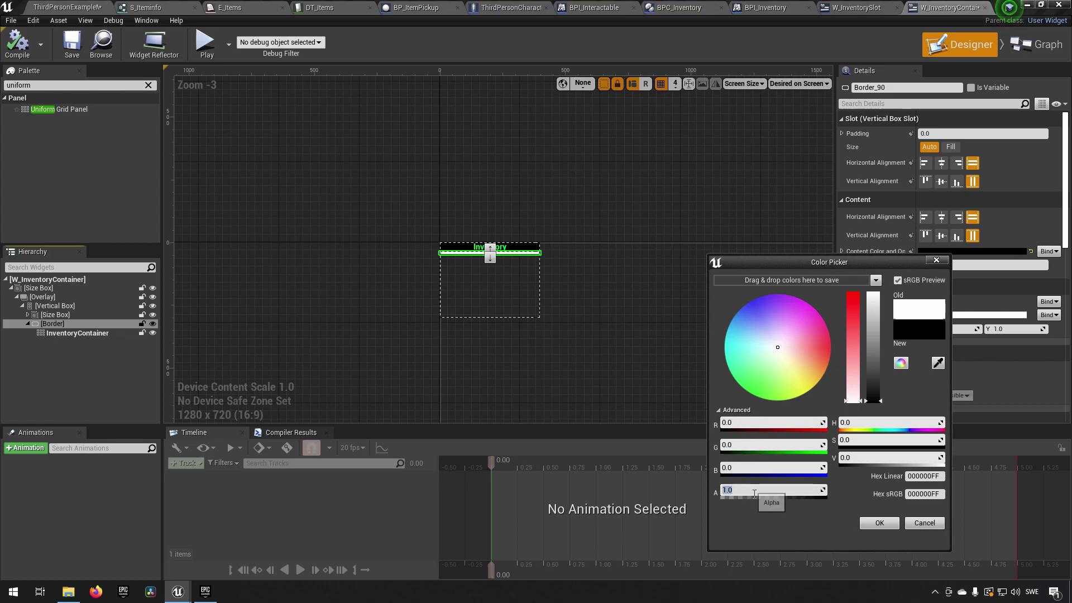
type("0.5")
key("Return")
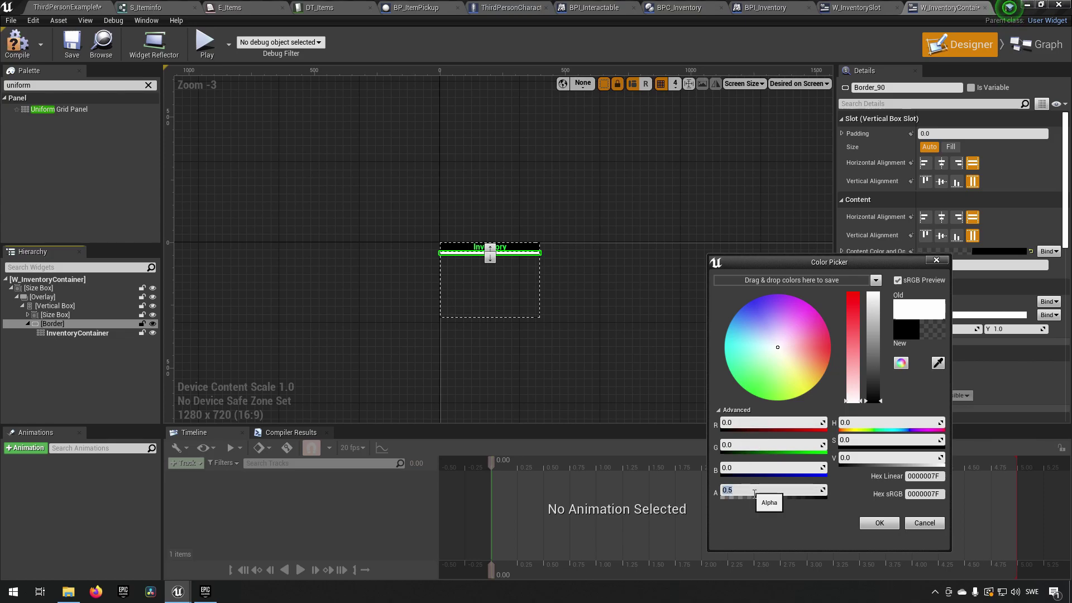
left_click(879, 523)
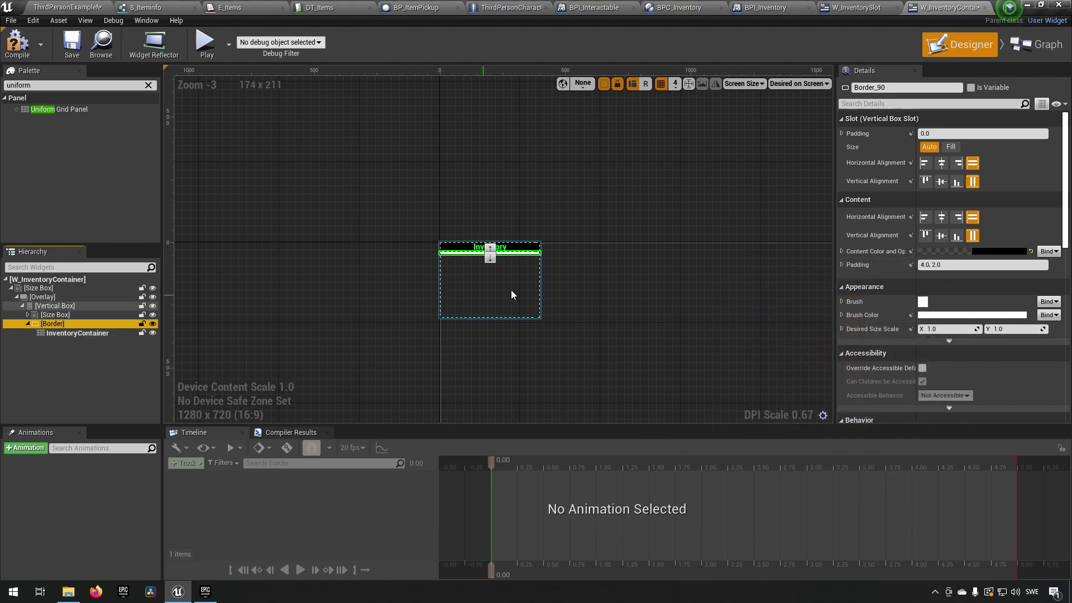
Check InventoryContainer in the hierarchy, then reselect the Border
scroll(437, 237, "up", 5)
left_click(454, 173)
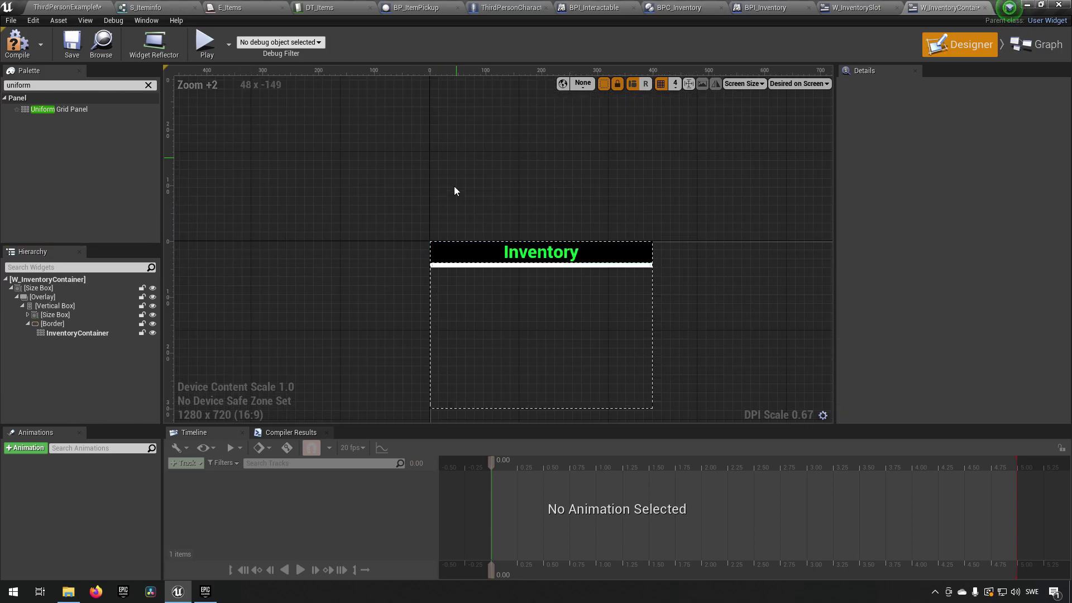
left_click(464, 266)
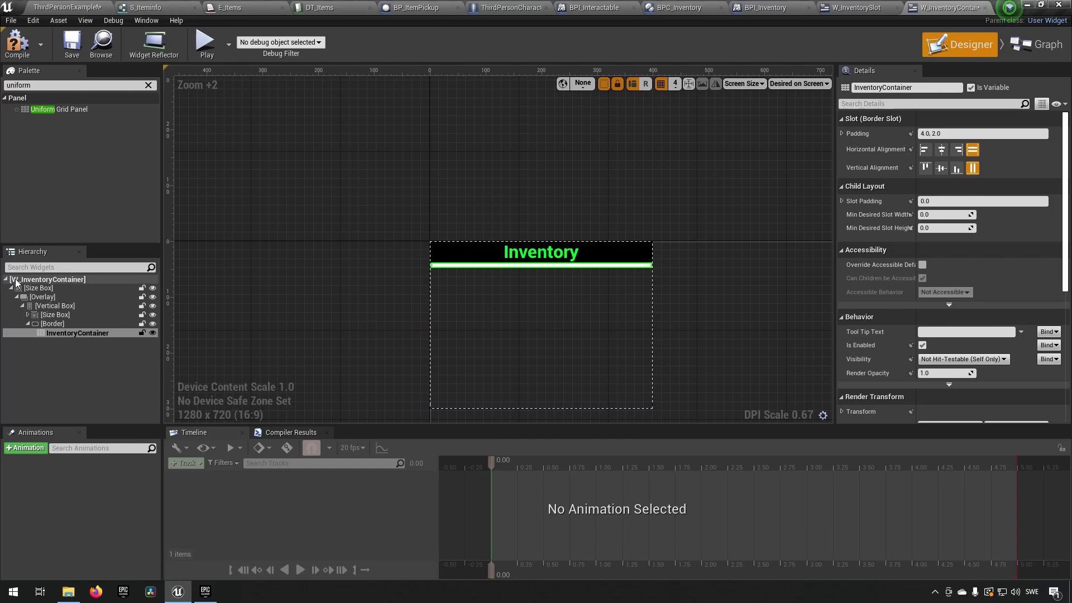
left_click(279, 319)
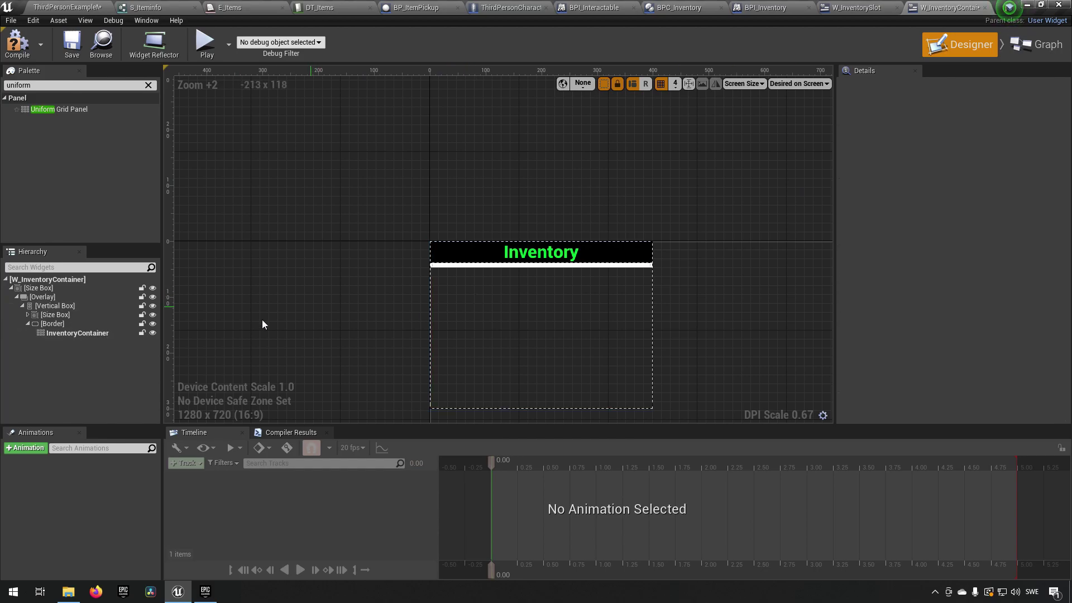
left_click(73, 333)
left_click(75, 324)
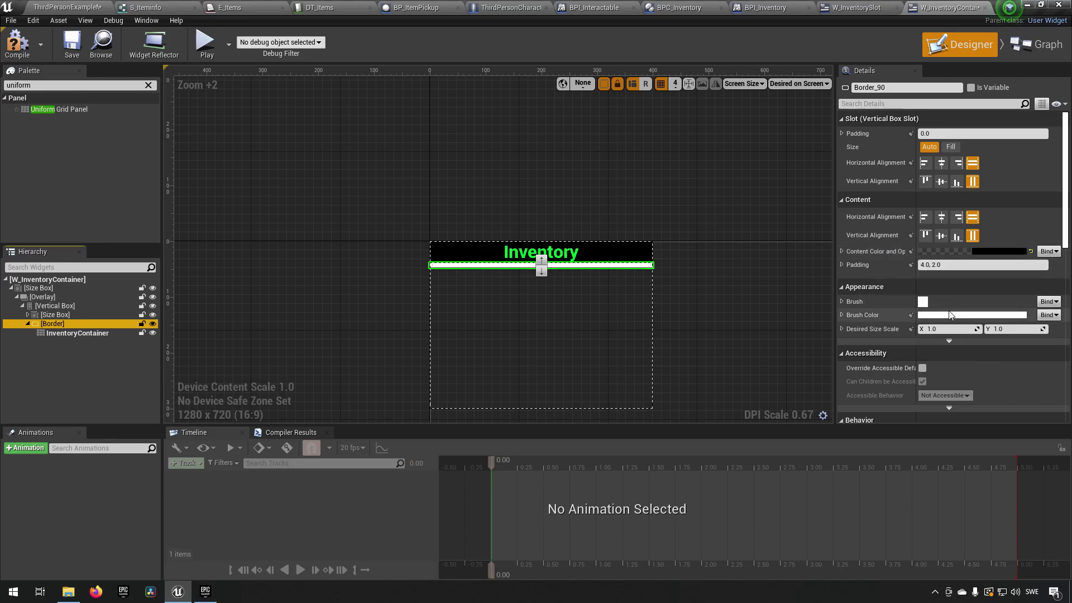
Set the Border's Brush Color to black at alpha 0.5 and reset Content Color to default
left_click(970, 316)
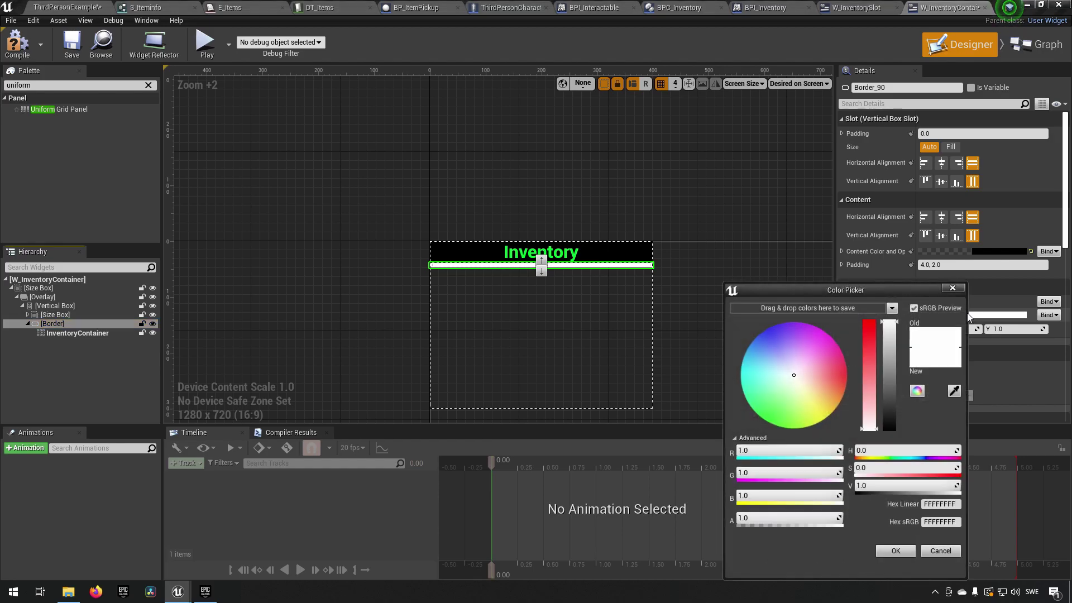
left_click_drag(890, 346, 890, 429)
left_click(776, 519)
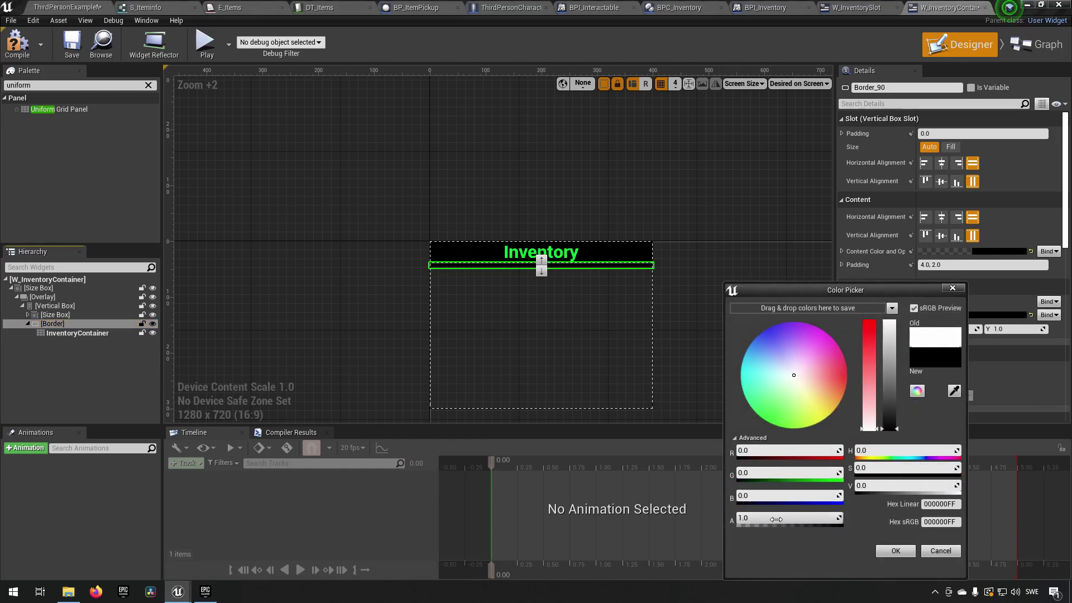
type("0.5")
key("Return")
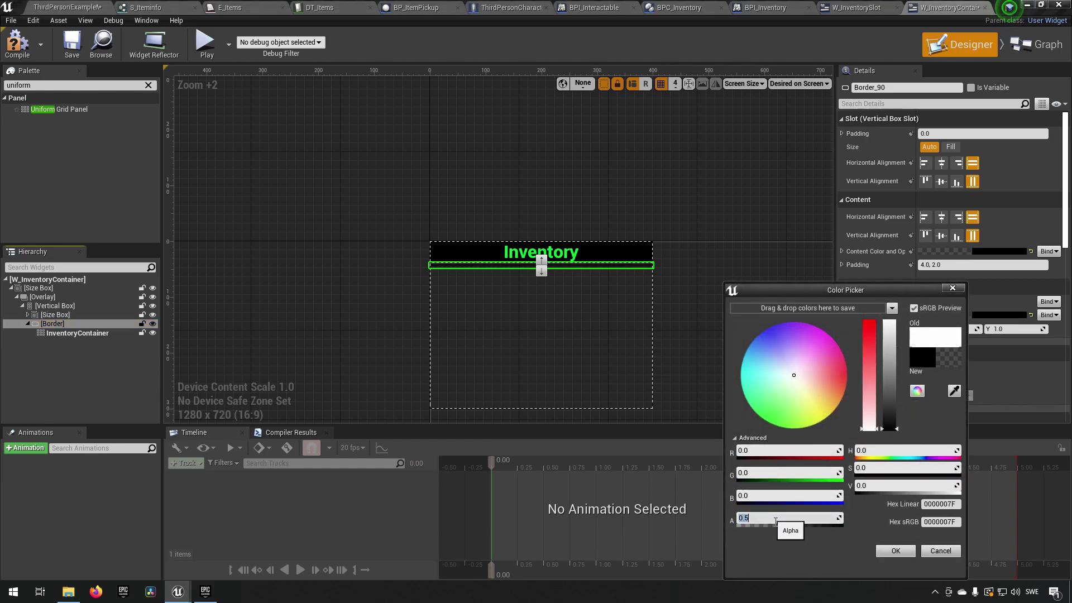
left_click(895, 551)
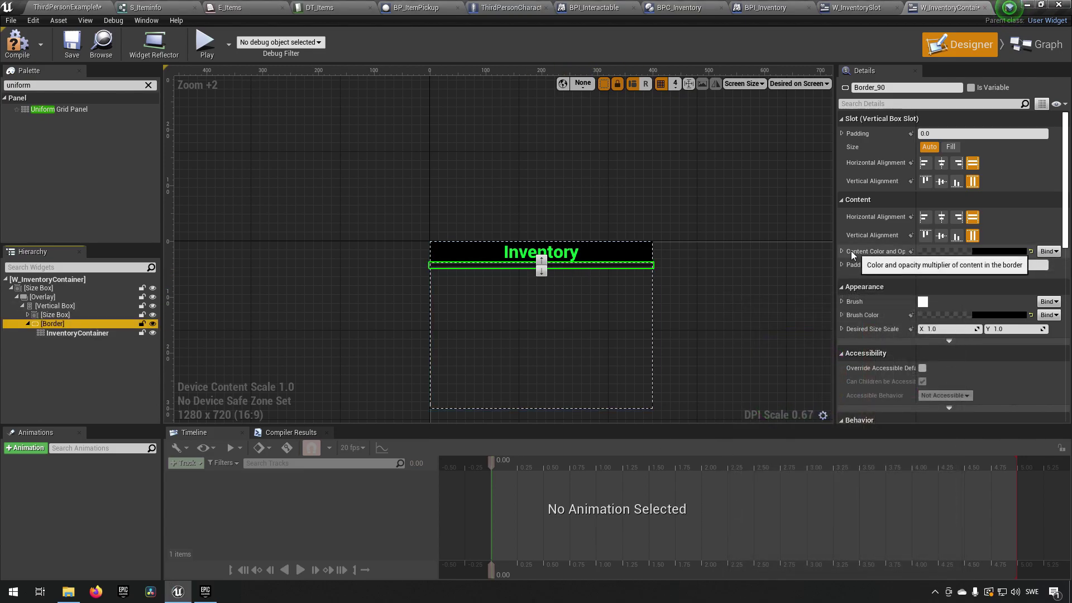
left_click(1033, 251)
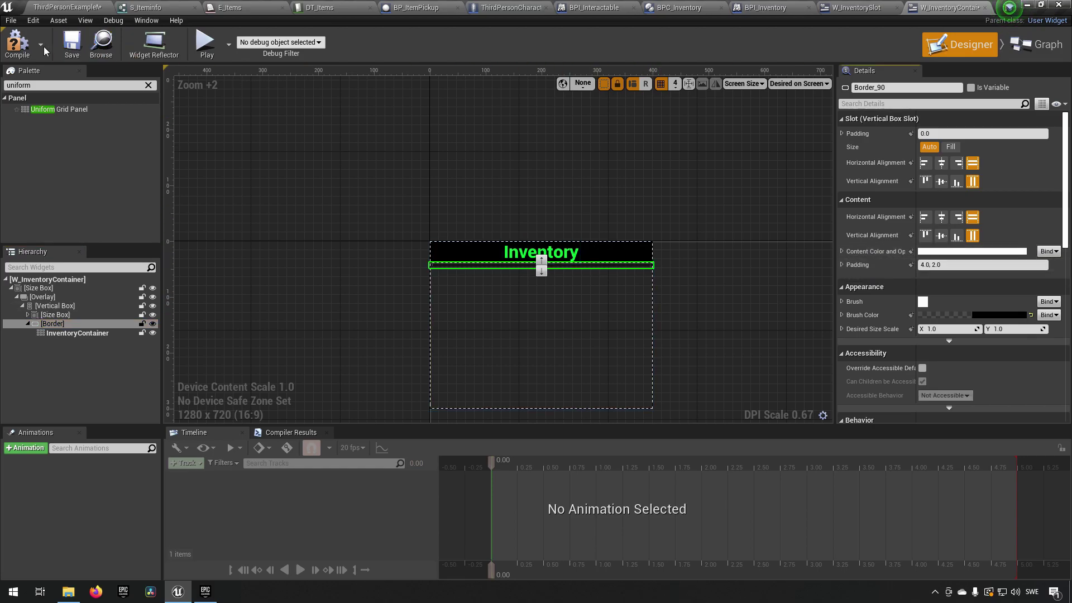
Compile W_InventoryContainer and open W_HUD from the Content Browser
left_click(19, 49)
left_click(64, 7)
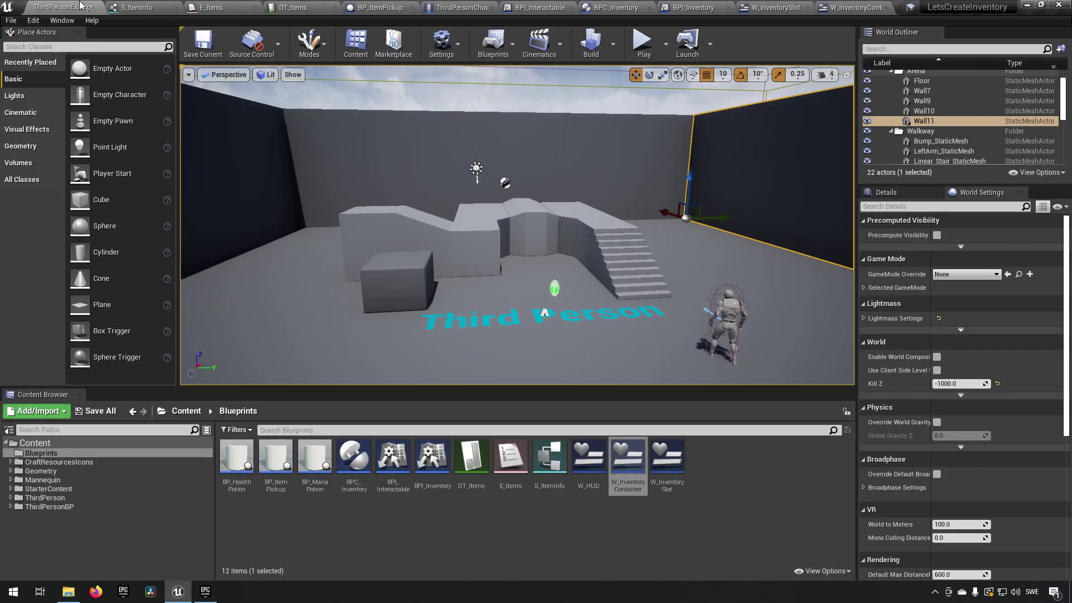
double_click(589, 458)
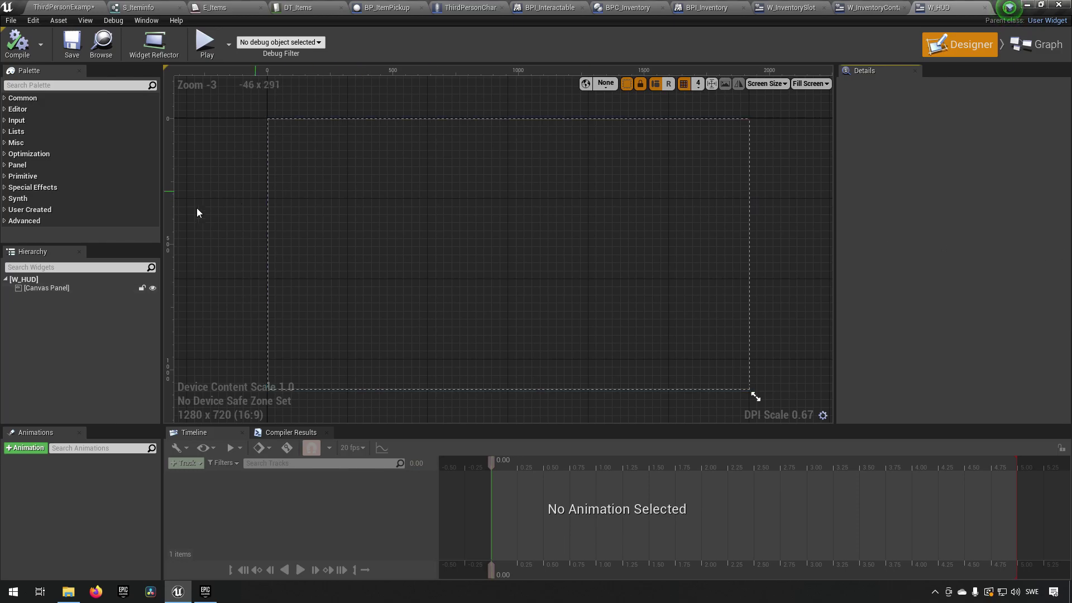
Drag W_InventoryContainer from the User Created palette onto the W_HUD canvas
left_click(9, 211)
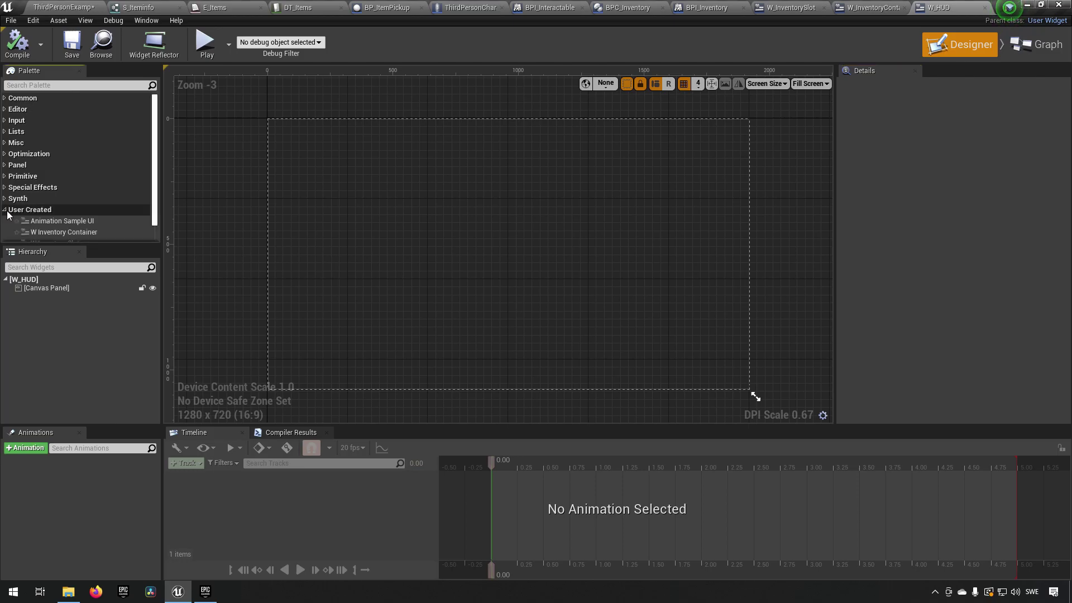
scroll(62, 207, "down", 1)
left_click_drag(69, 219, 612, 157)
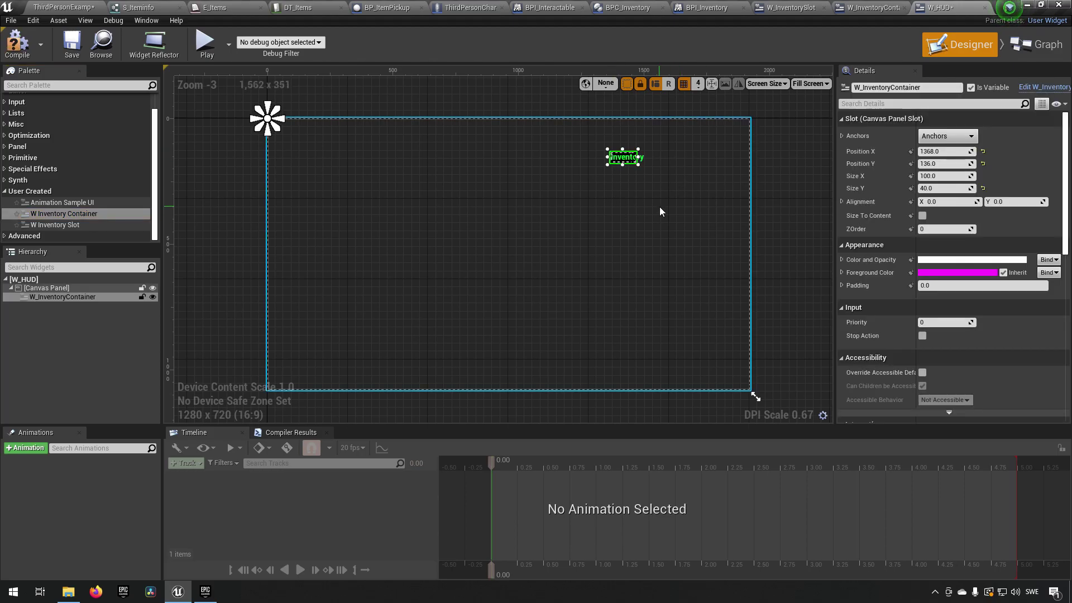
Make the container size to content and anchor it top-right, then return to the level
left_click(922, 216)
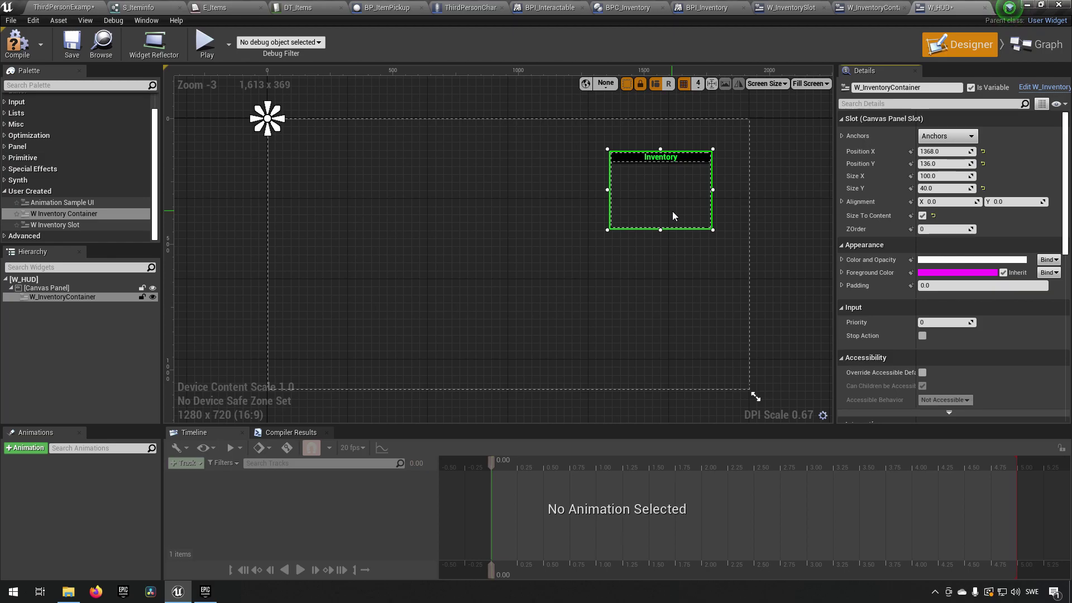
left_click(950, 136)
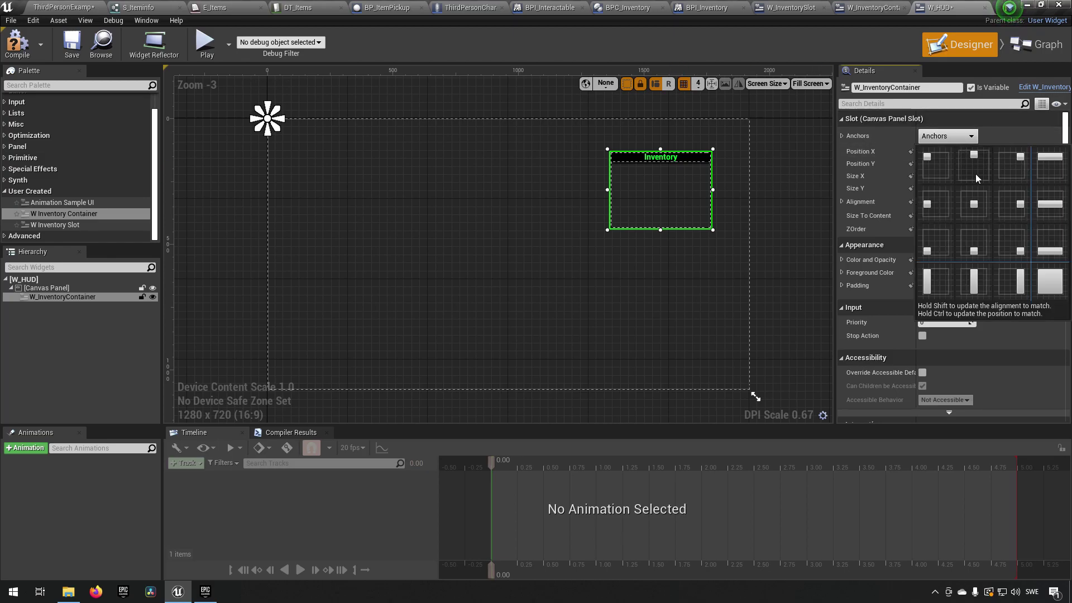
left_click(1008, 167)
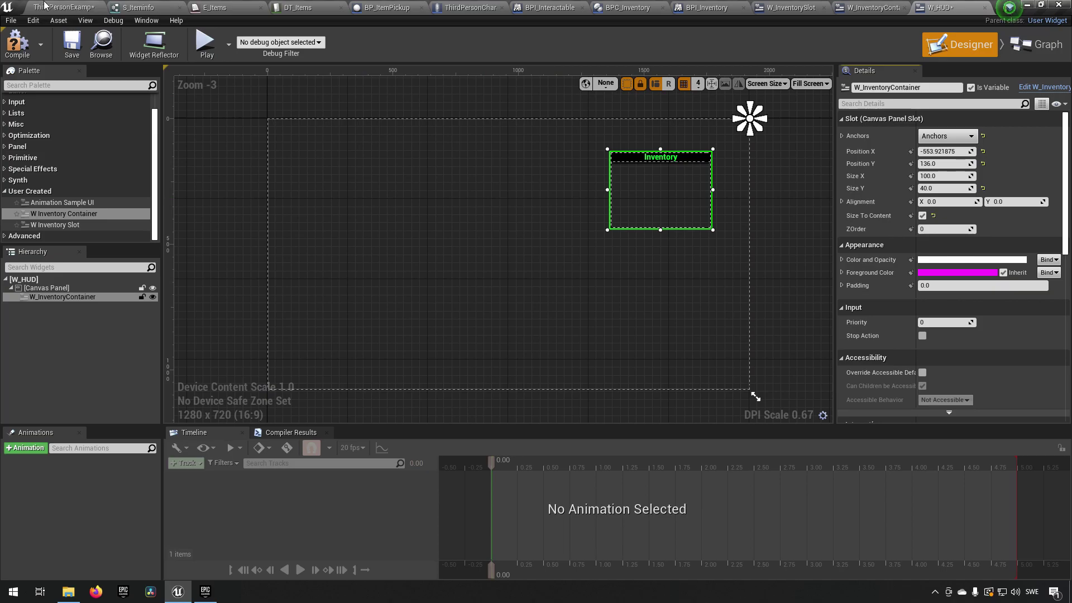
left_click(63, 7)
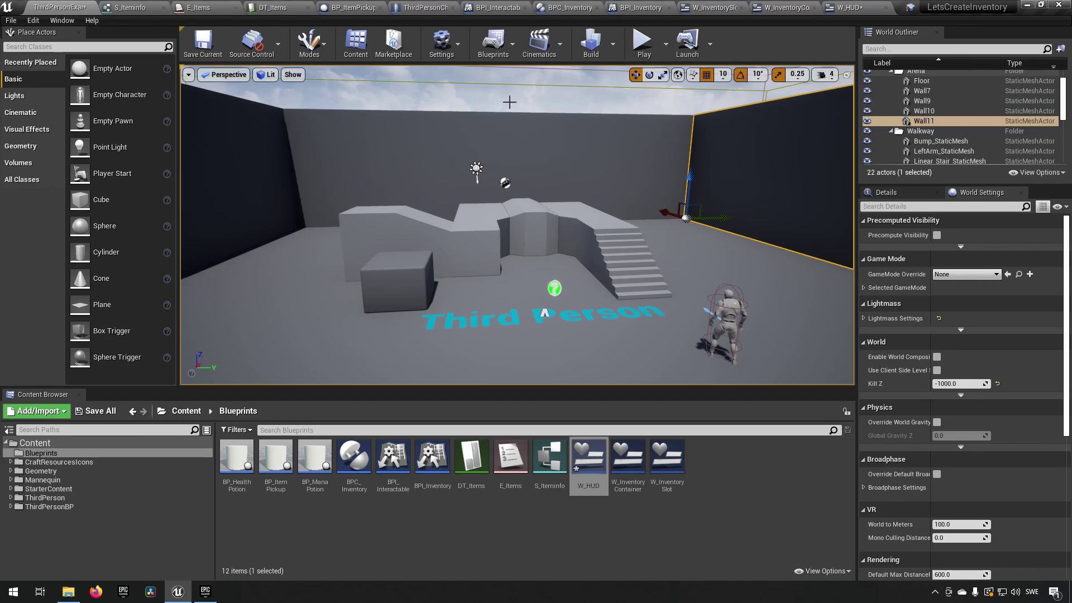
Reopen W_HUD, revert the container's anchor to top-left, and check its position fields
left_click(845, 7)
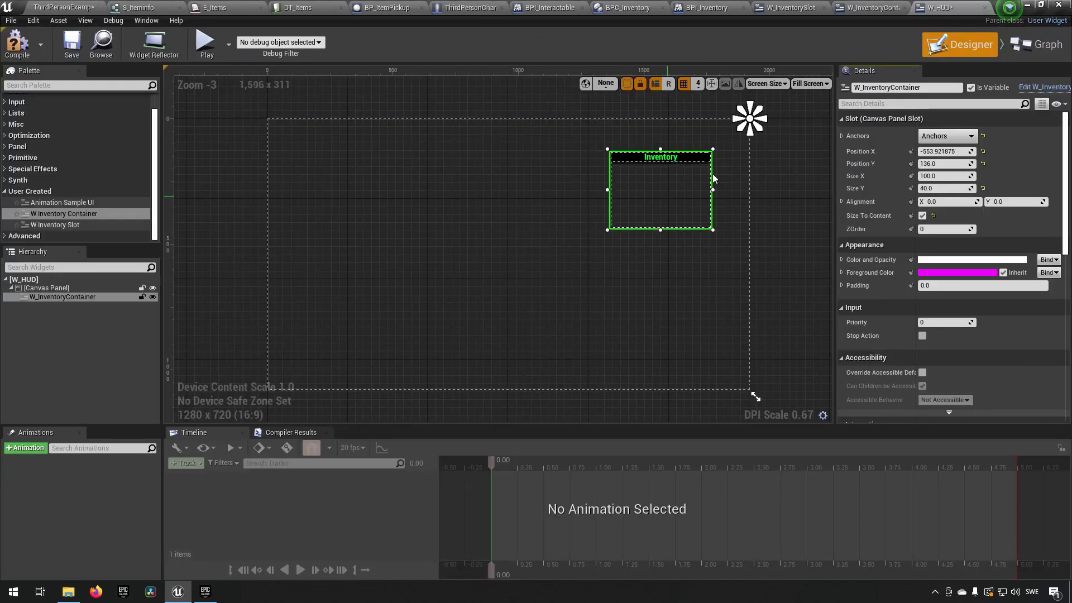
left_click(956, 137)
left_click(938, 151)
left_click(944, 151)
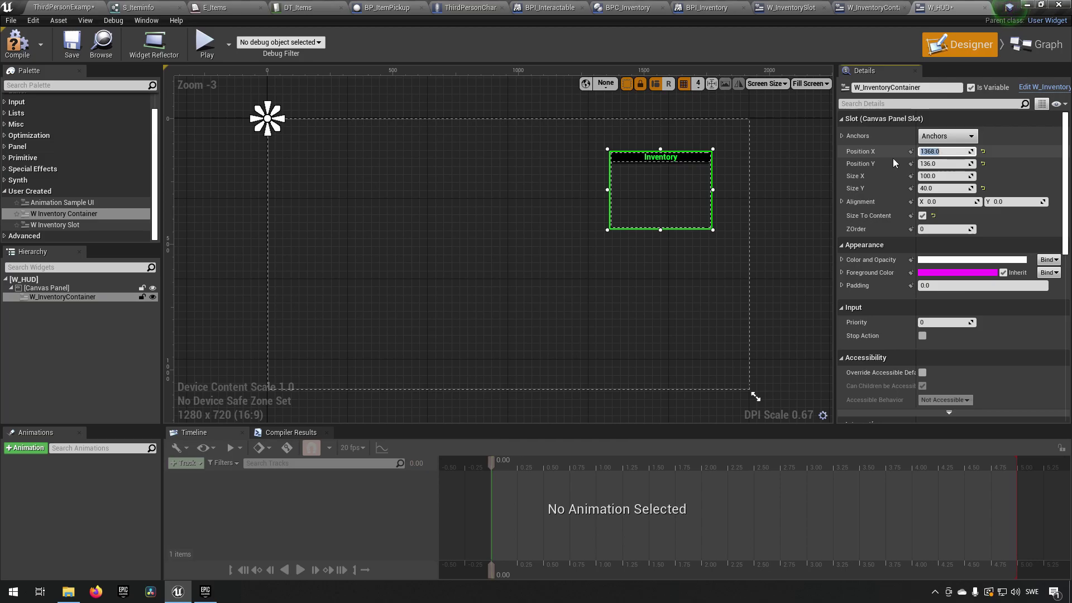
left_click(956, 163)
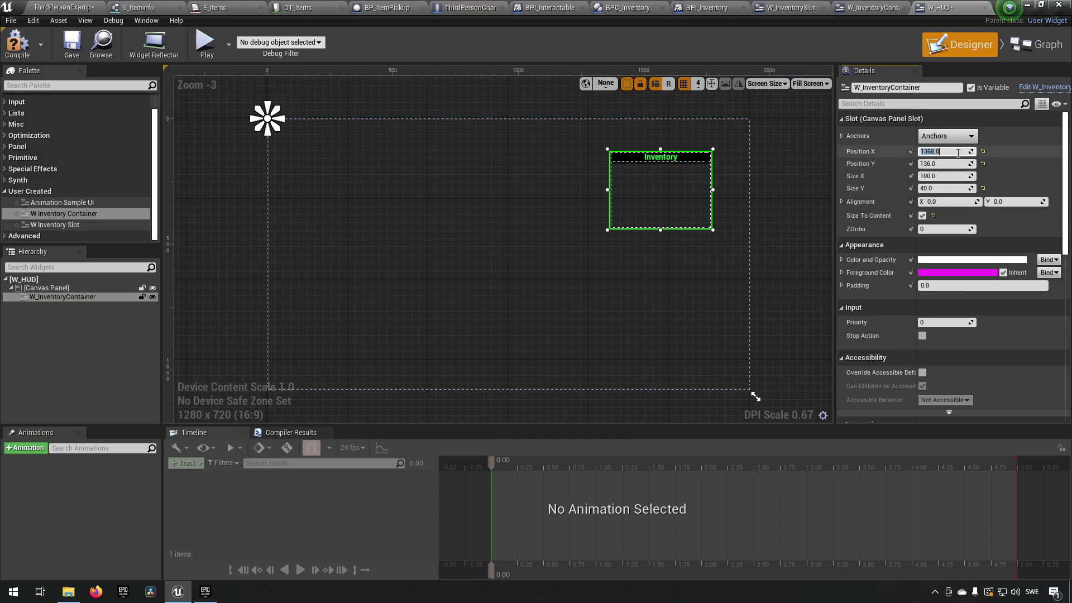
left_click(949, 152)
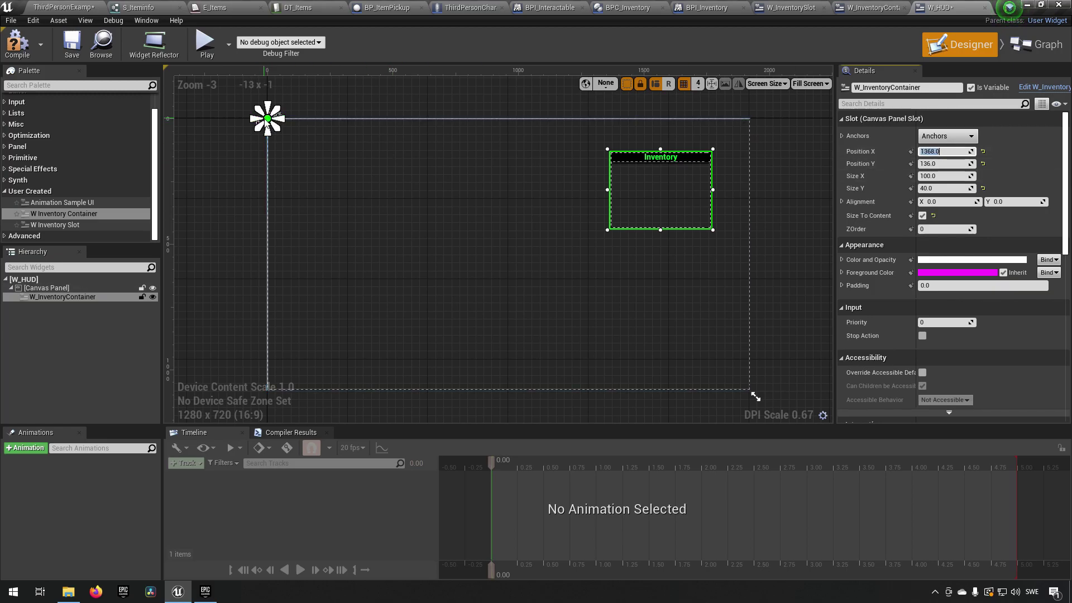
left_click(56, 7)
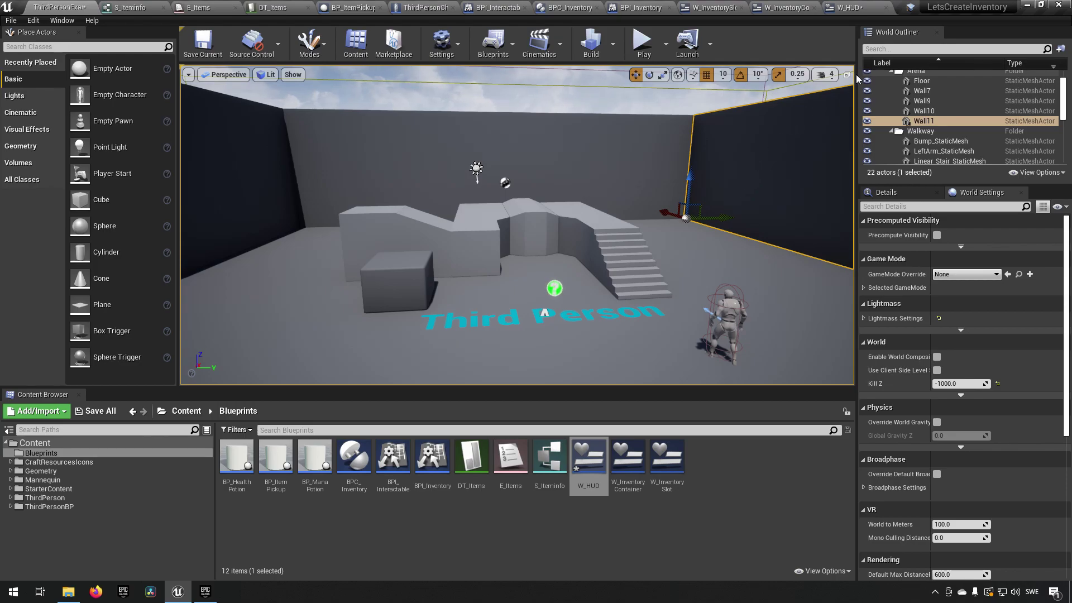
Anchor the container top-right at Position X -500, Y 100 and save W_HUD
left_click(846, 8)
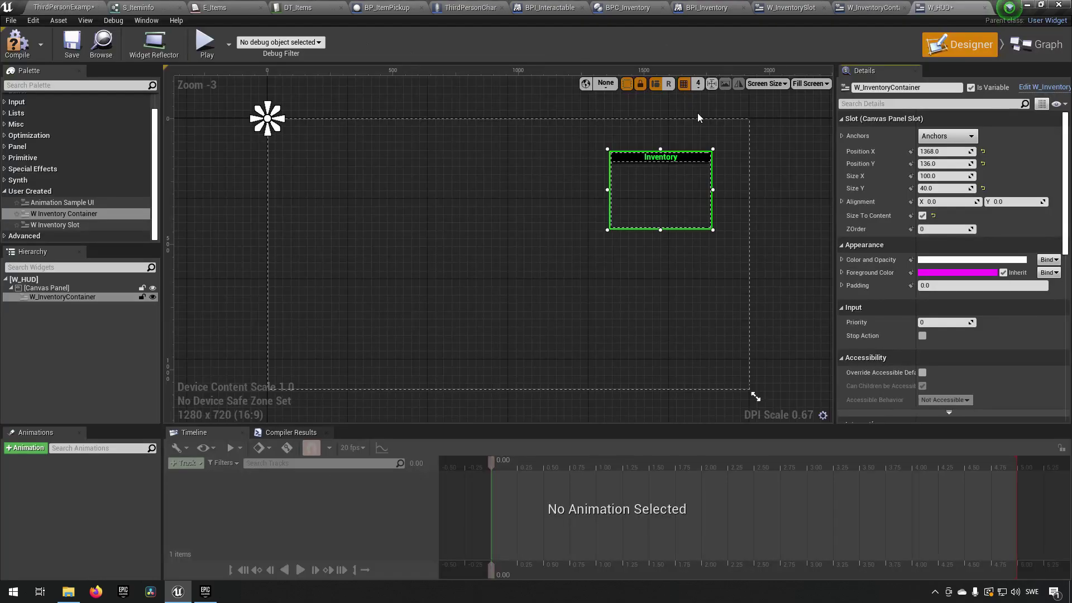
left_click(943, 137)
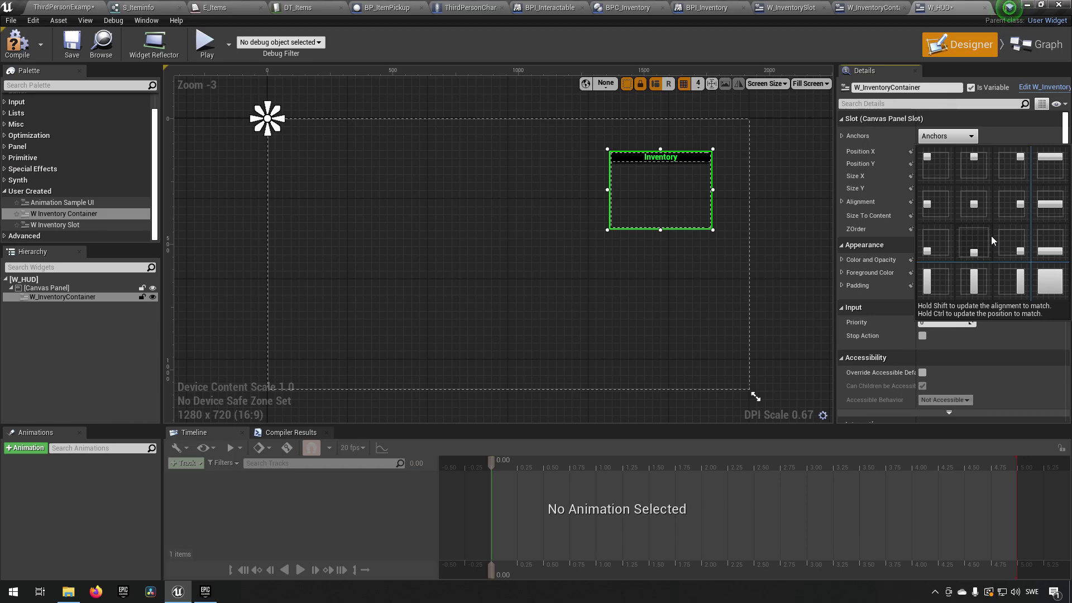
left_click(1016, 159, "ctrl")
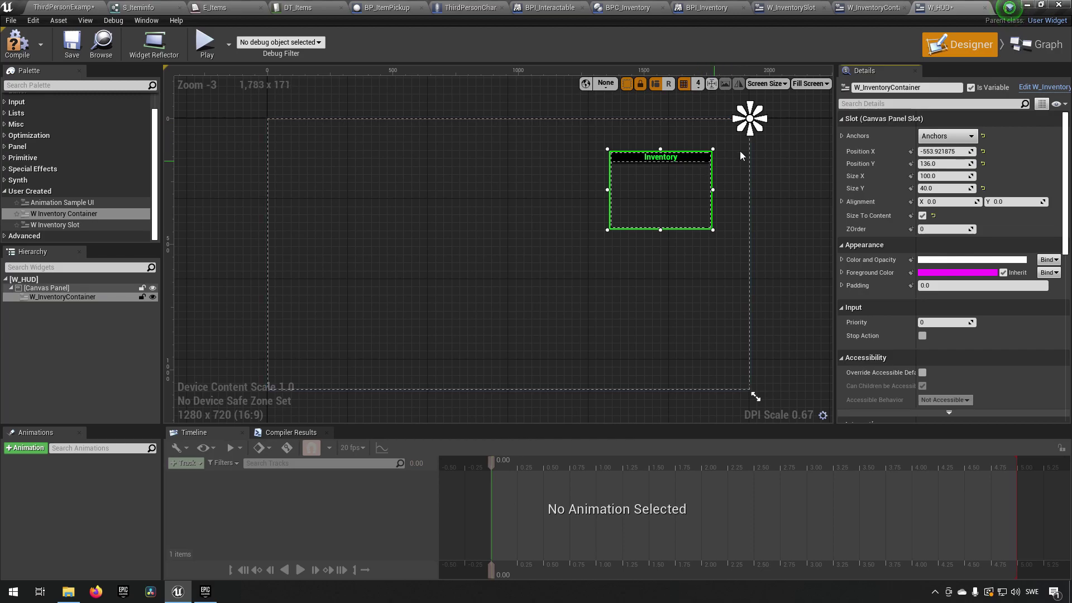
left_click(944, 151)
type("-500")
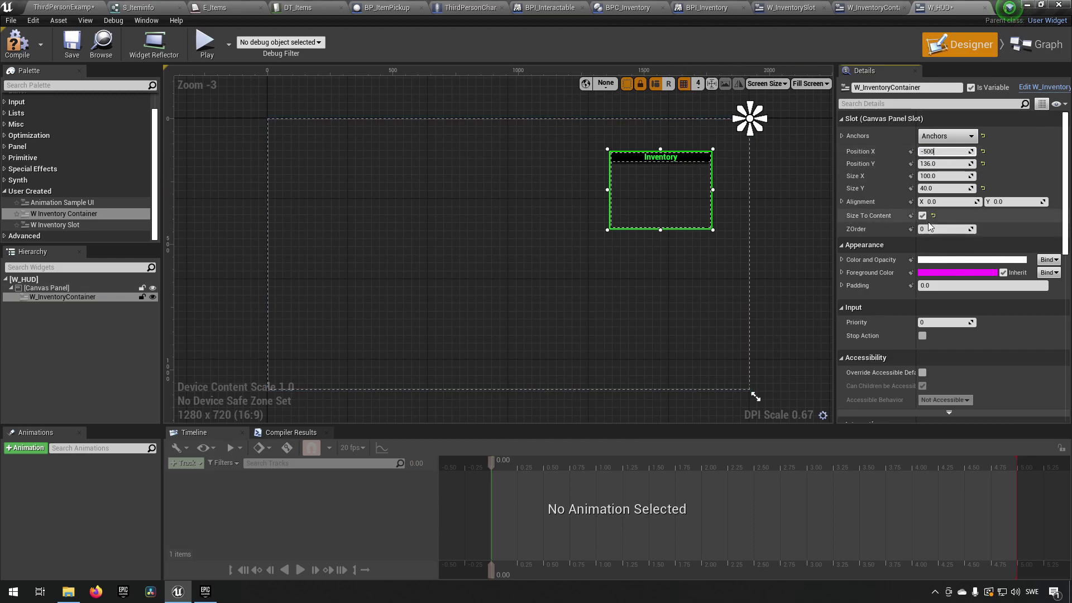
key("Return")
left_click(950, 165)
type("10")
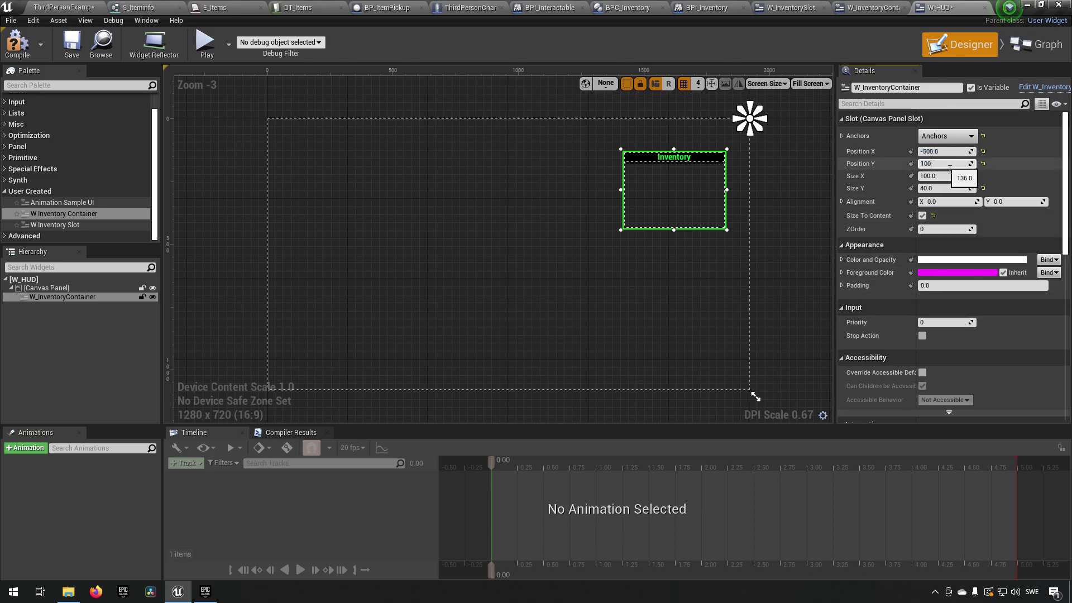
type("0")
key("Return")
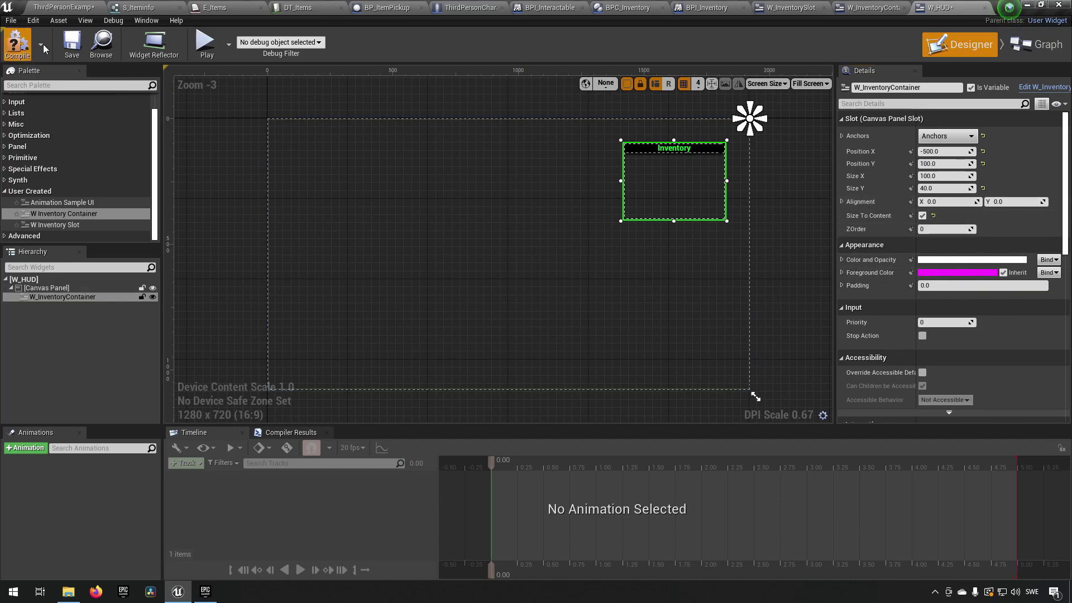
left_click(71, 42)
Add a Text block near the canvas top-left reading 'HUD' and save W_HUD
left_click(60, 86)
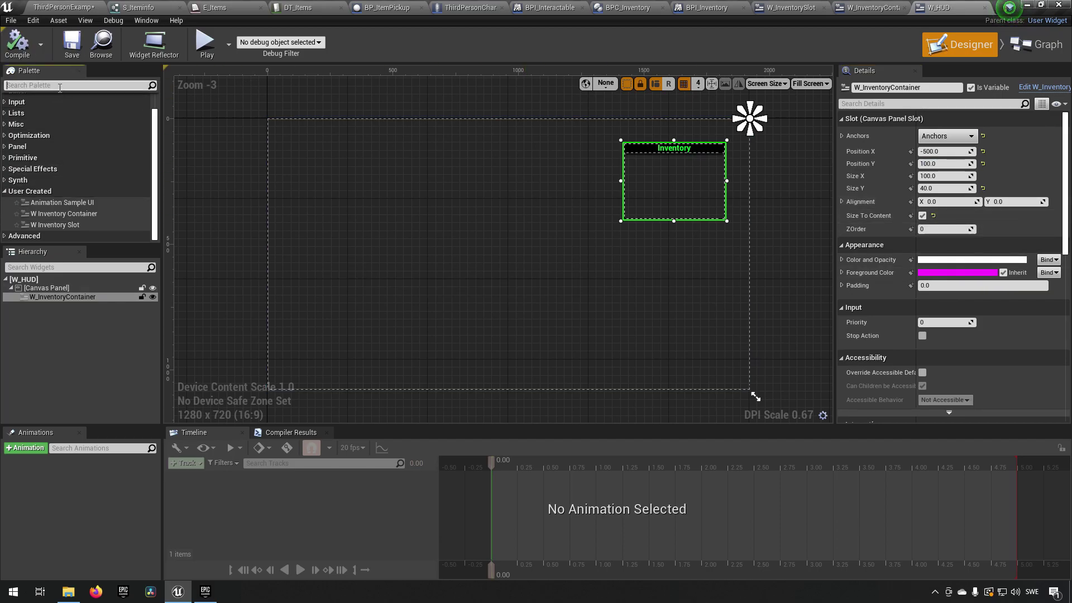
type("text")
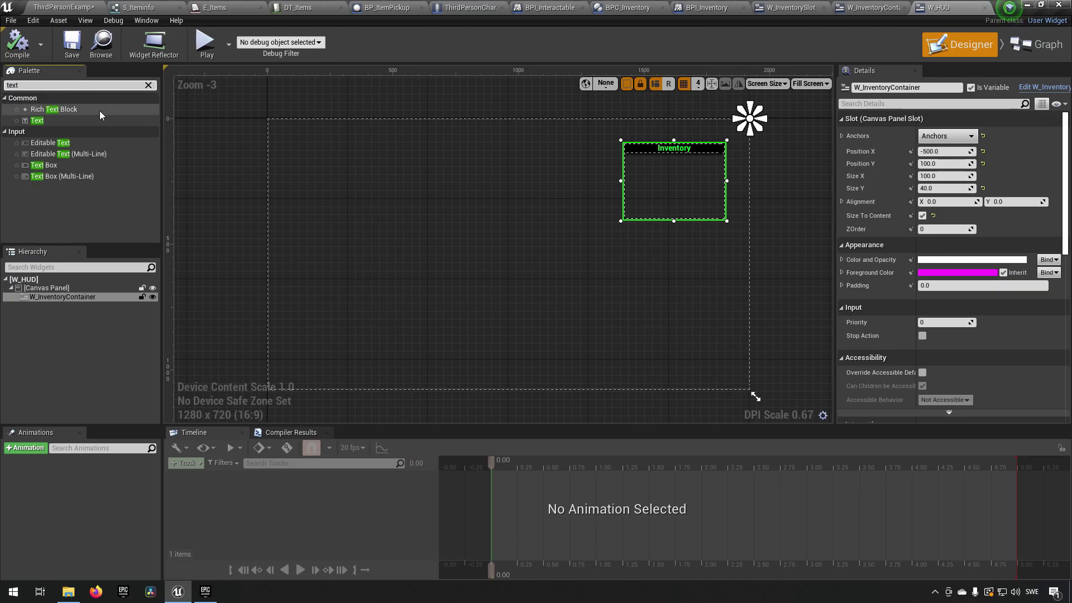
left_click_drag(49, 118, 296, 140)
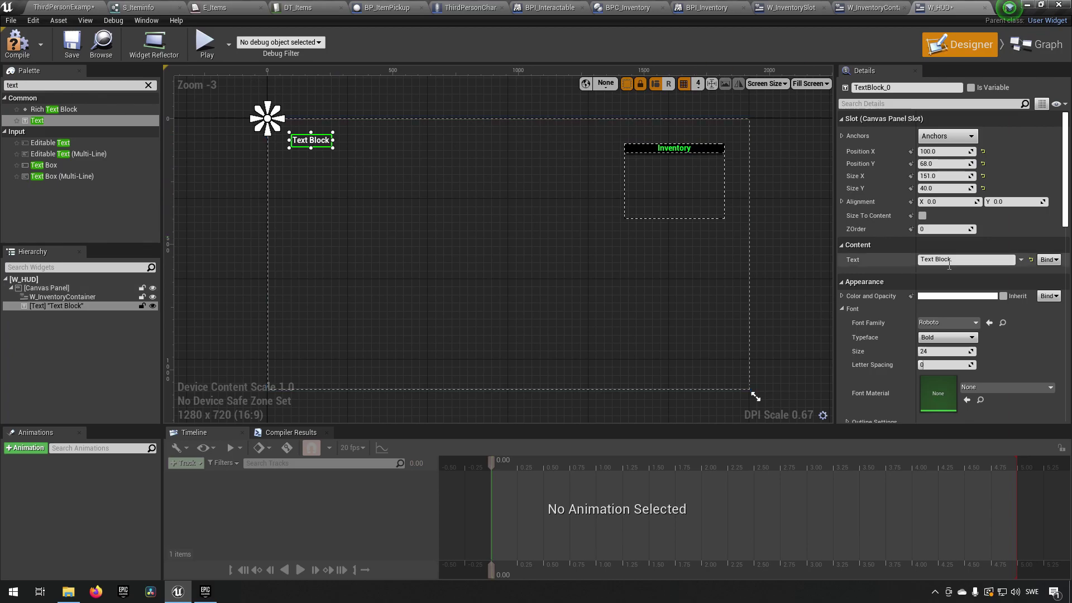
left_click(1002, 260)
type("HUD")
key("Return")
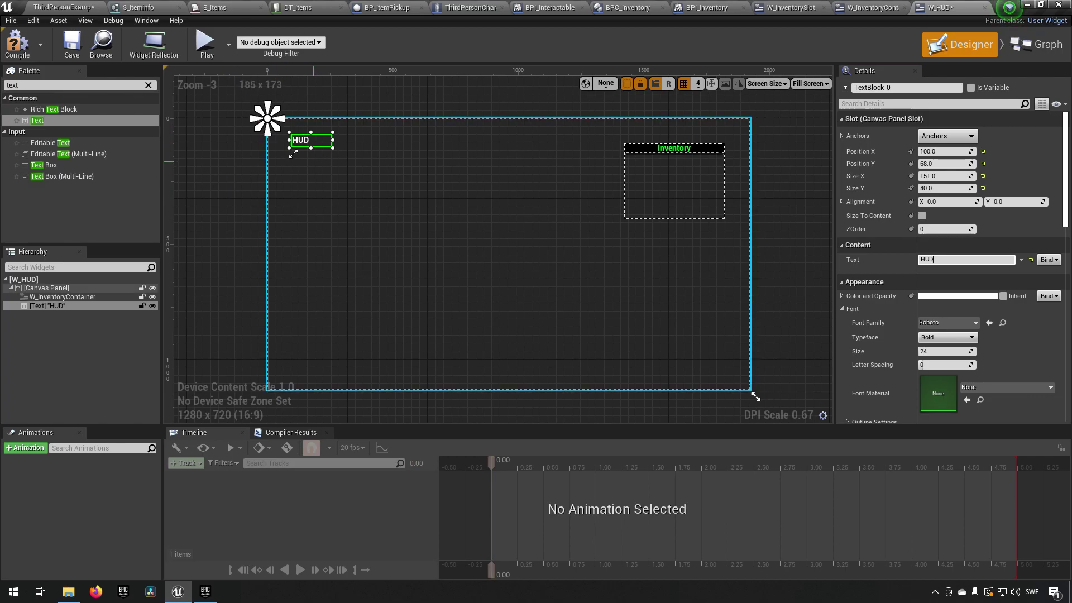
left_click(71, 44)
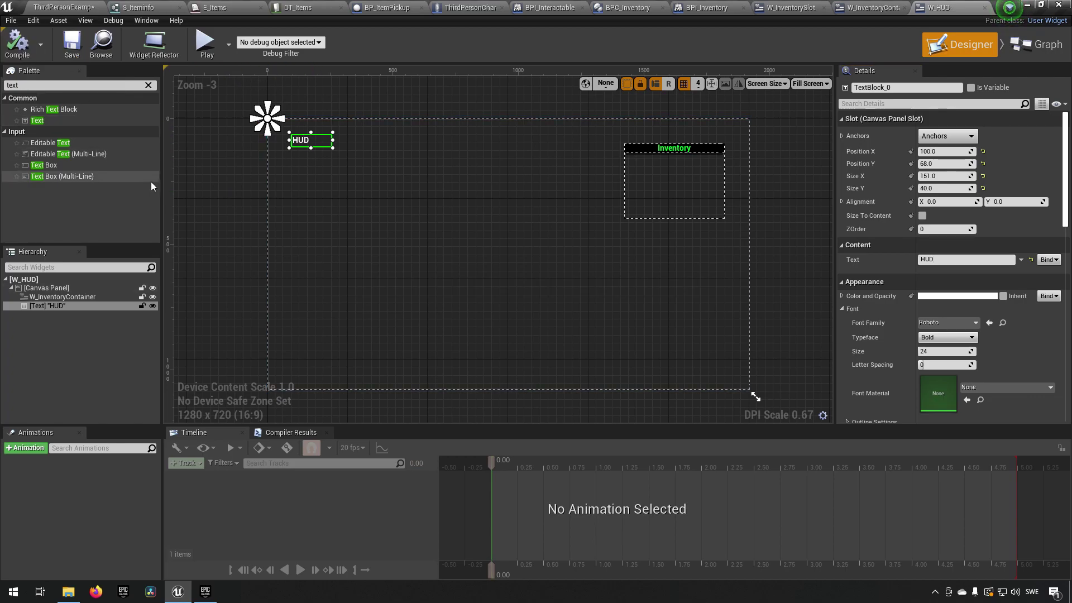
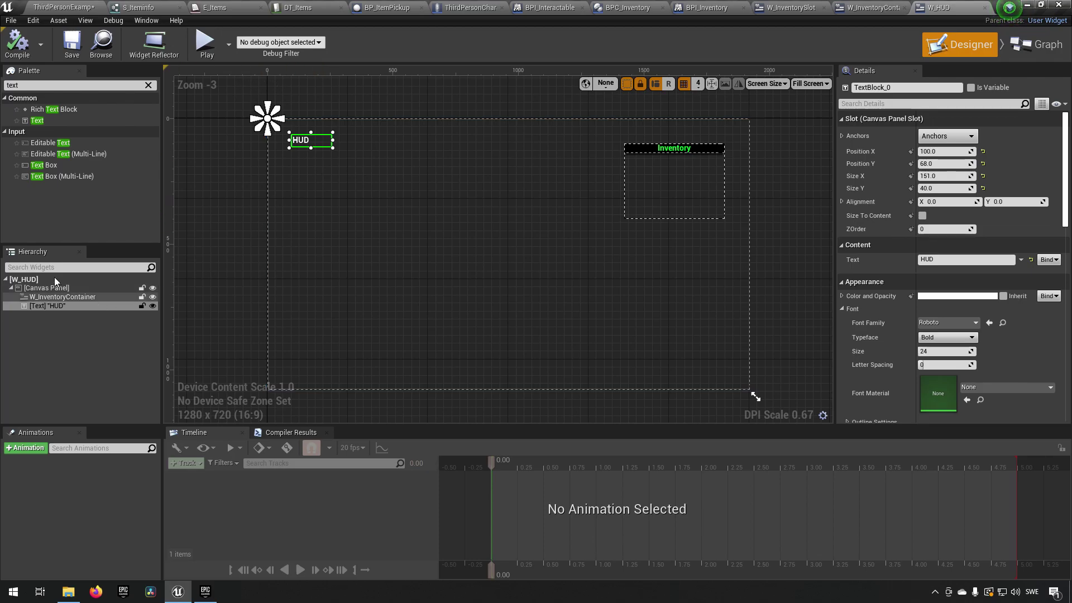
Drag an Overlay from the Palette onto the W_HUD canvas at position 104, 224 with a top-left anchor
left_click(61, 87)
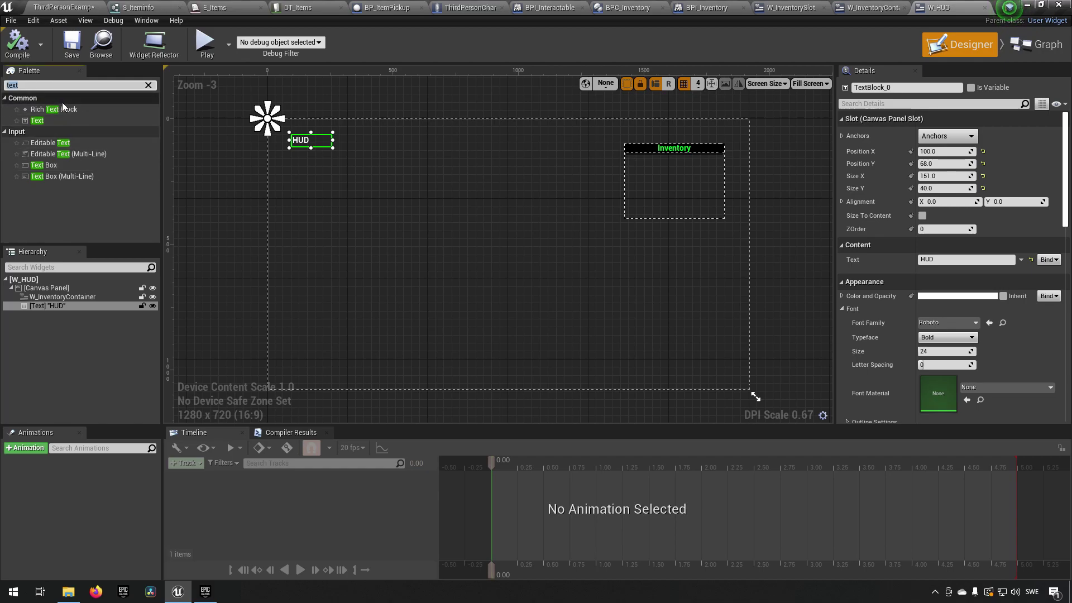
type("overlay")
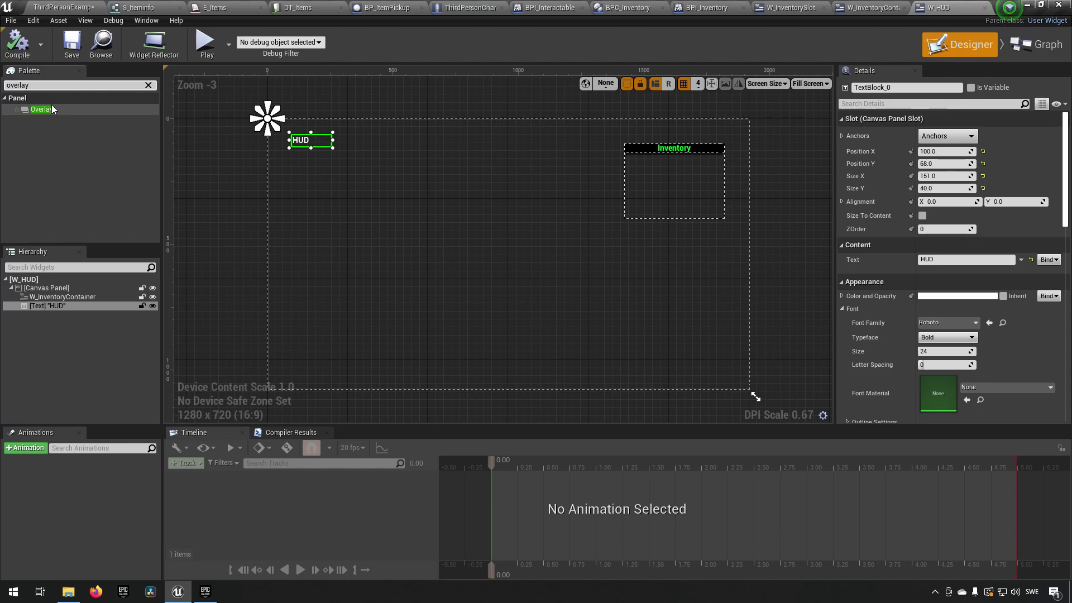
left_click_drag(52, 108, 324, 227)
left_click(949, 137)
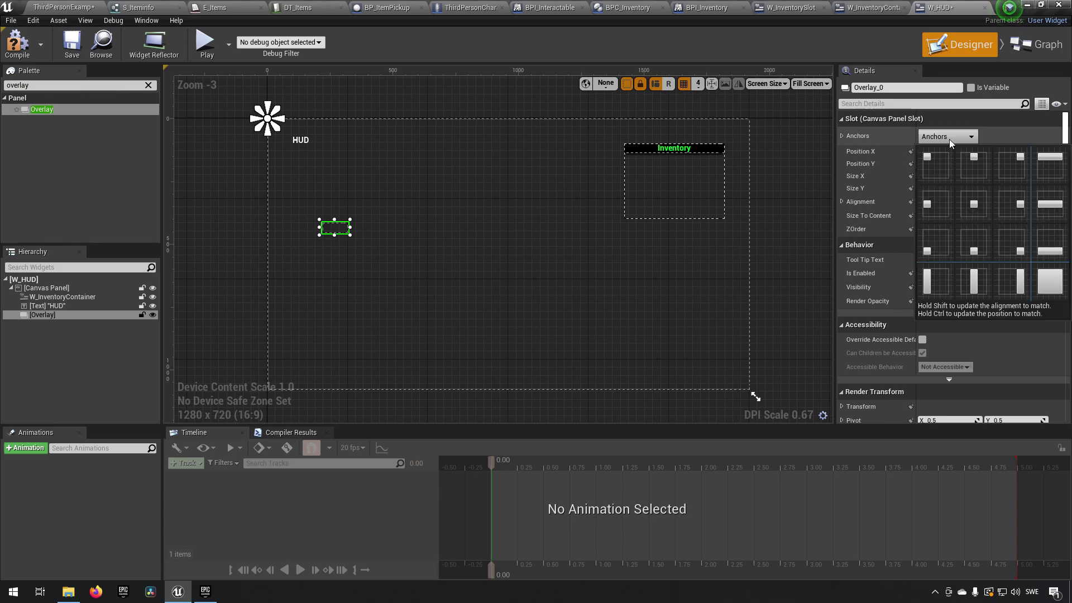
left_click(345, 229)
left_click_drag(344, 229, 315, 178)
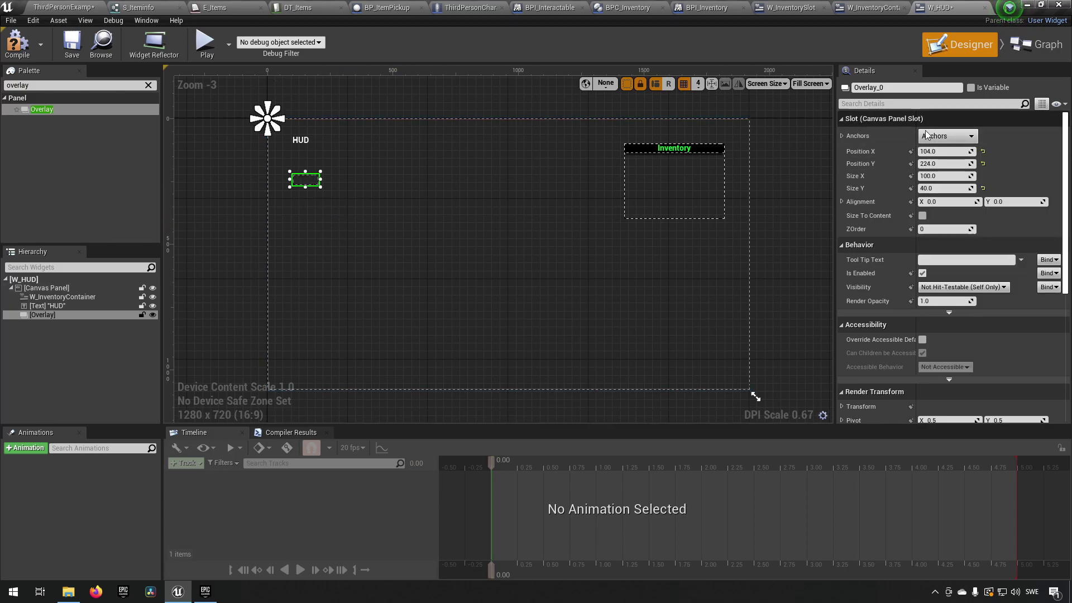
left_click(948, 136)
left_click(933, 166)
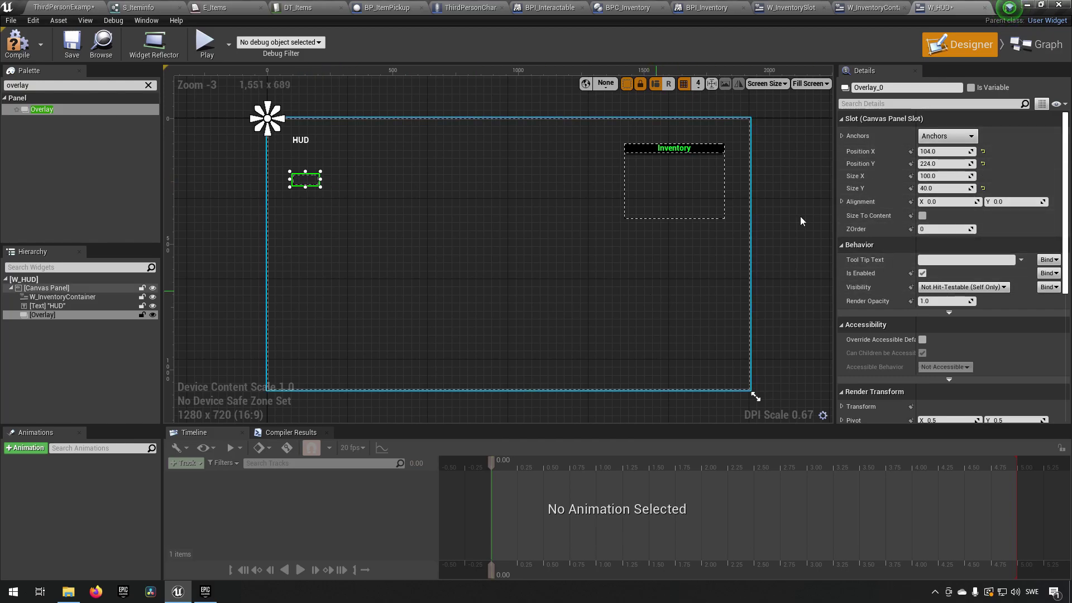
left_click(916, 89)
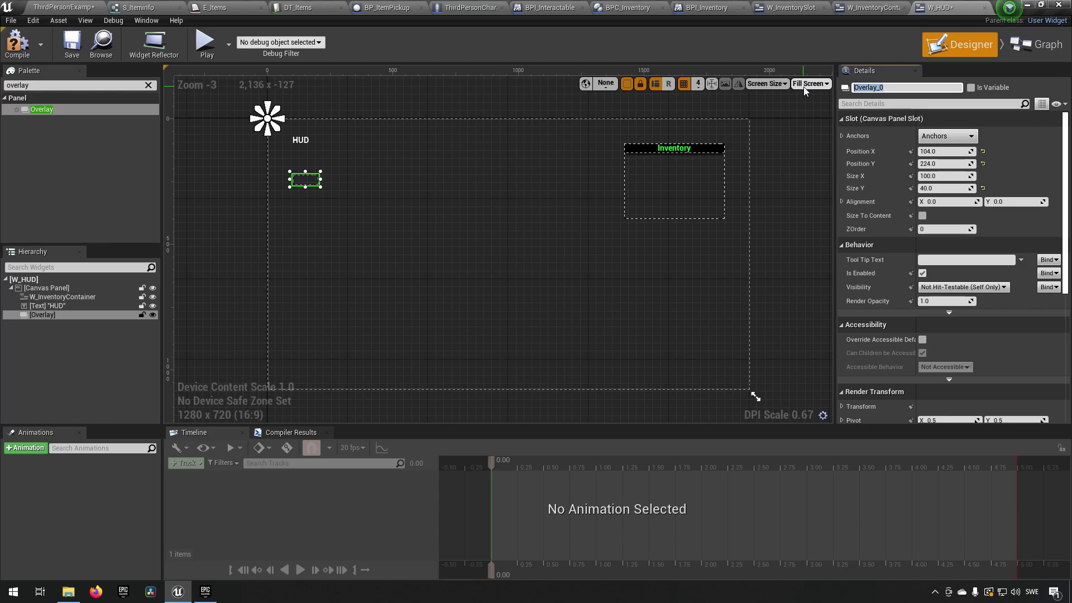
Rename the overlay LootInventory, tick Is Variable, and return to the ThirdPersonExample level
type("Inventory")
type("Loot")
key("BackSpace")
key("BackSpace")
key("BackSpace")
key("BackSpace")
key("Home")
type("Loot")
key("Return")
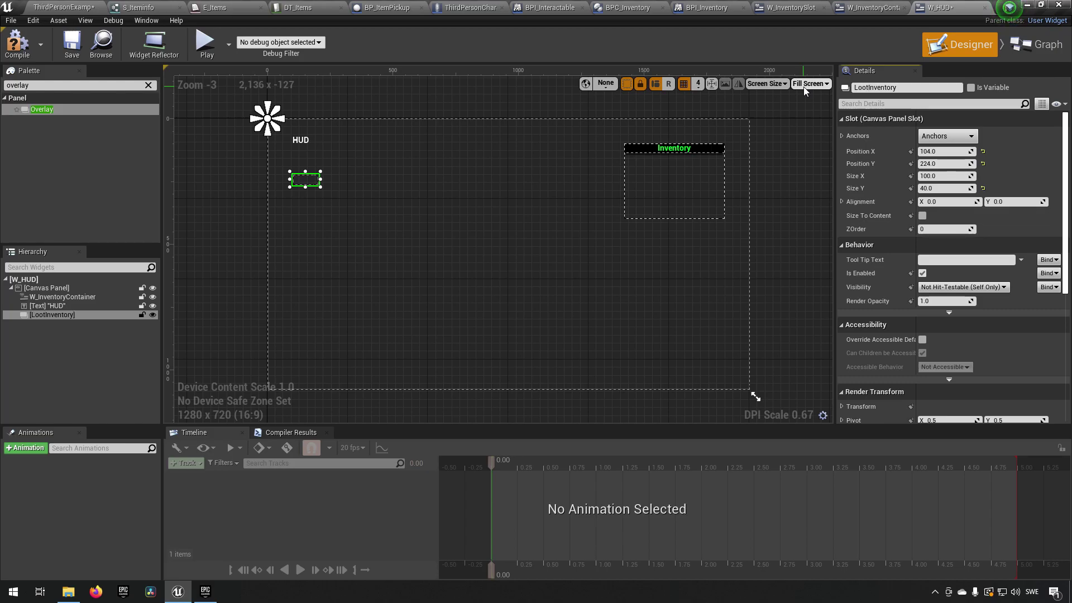
left_click(972, 88)
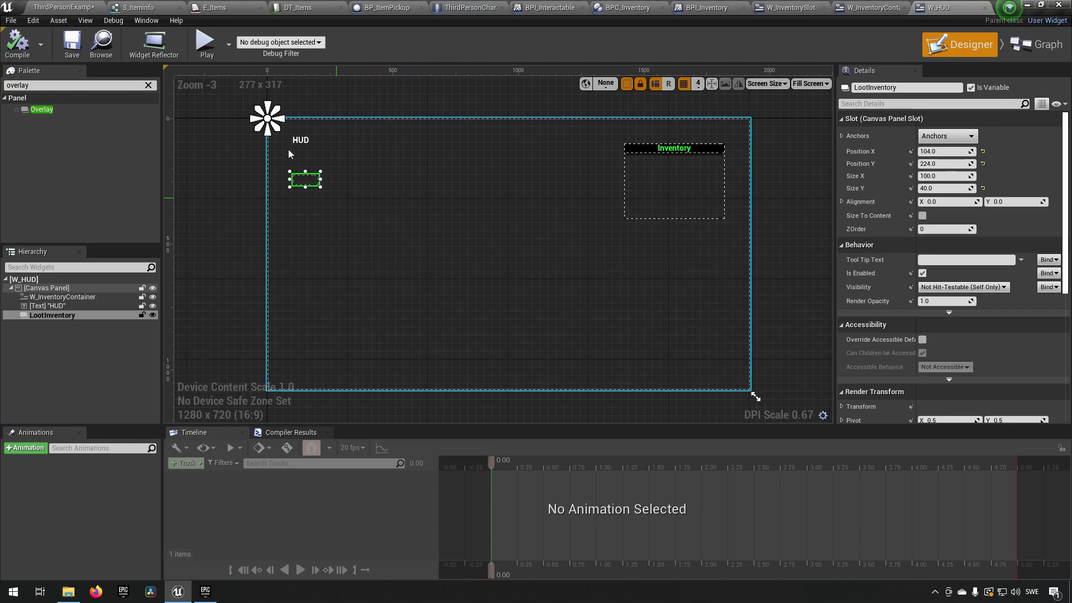
left_click(77, 7)
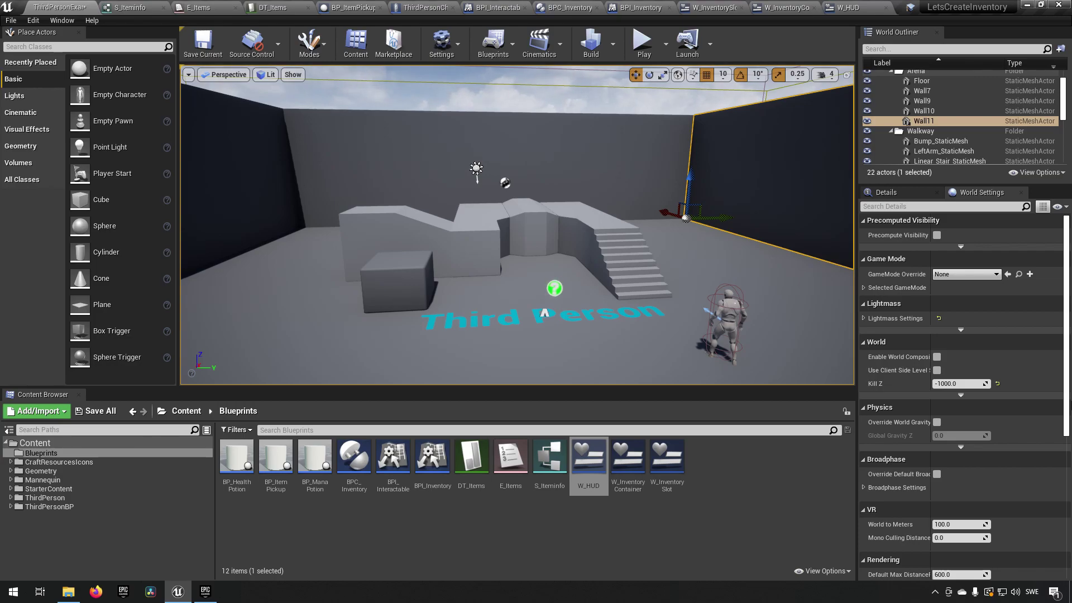
Switch to the W_InventorySlot widget blueprint and show its Event Graph
left_click(718, 5)
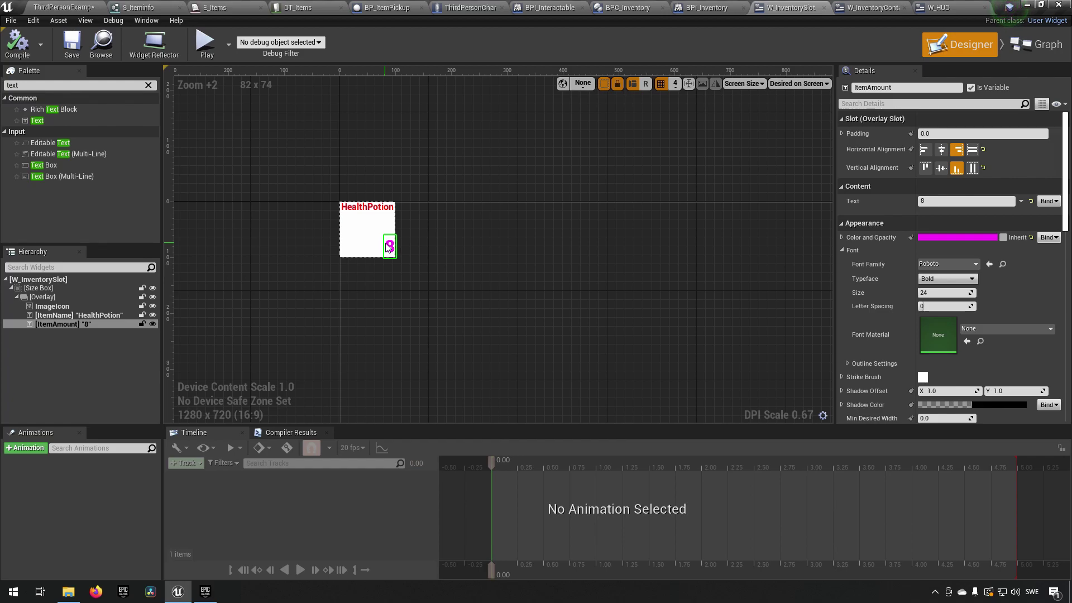
left_click(1035, 44)
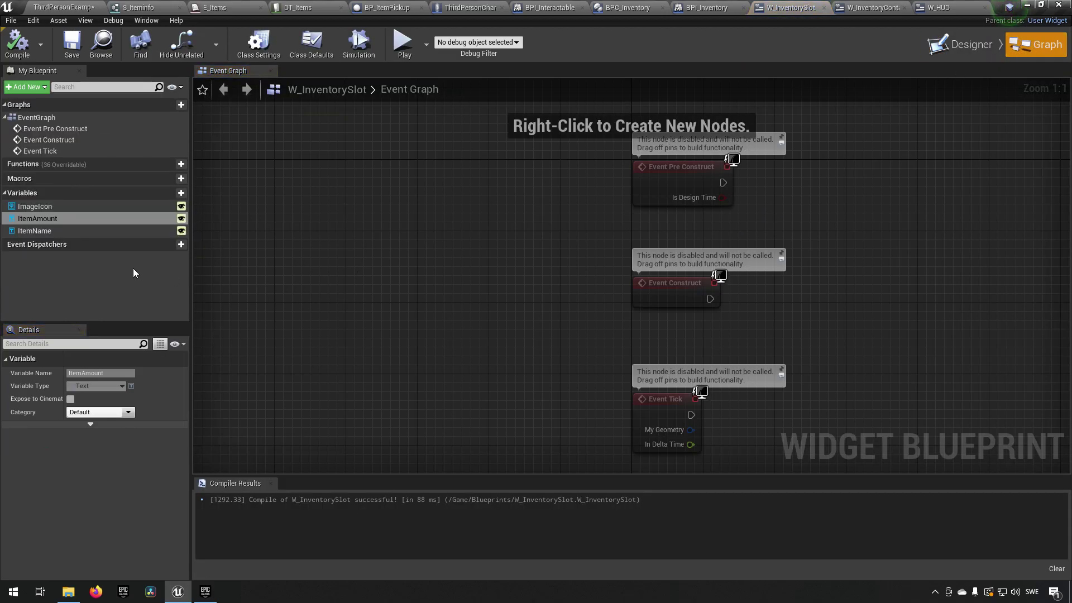
Add an Iteminfo variable of type S_Iteminfo, then compile and save the blueprint
left_click(178, 193)
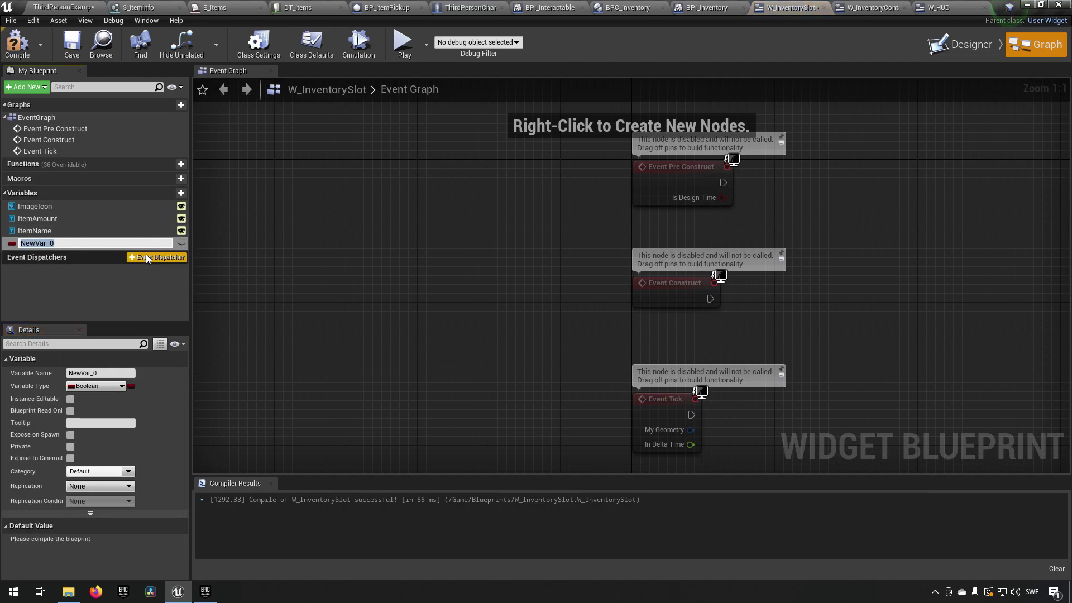
type("Iteminfo")
key("Return")
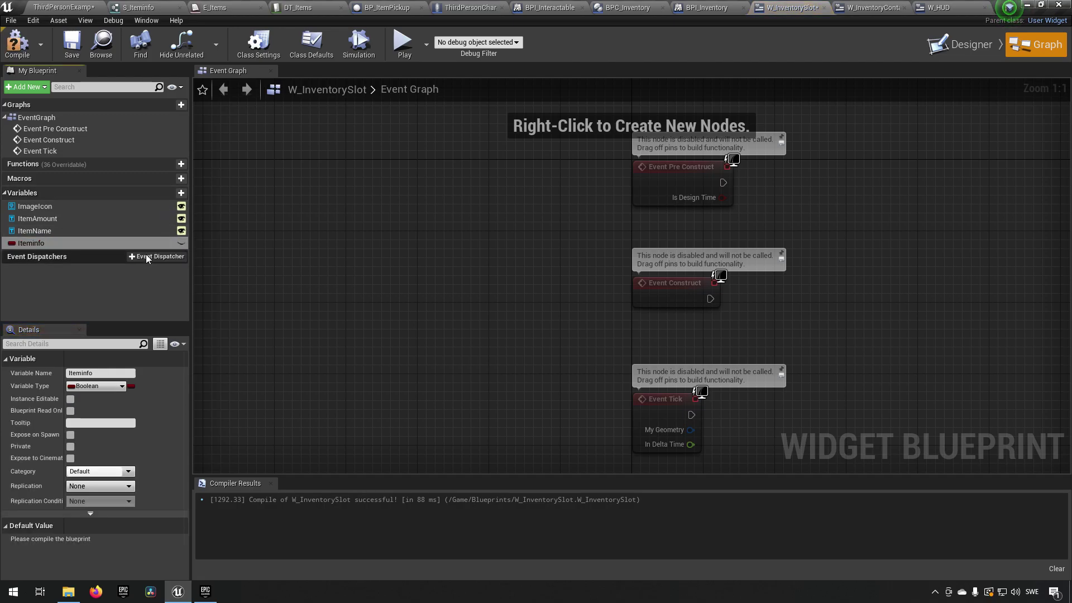
left_click(108, 386)
type("s_itemInfo")
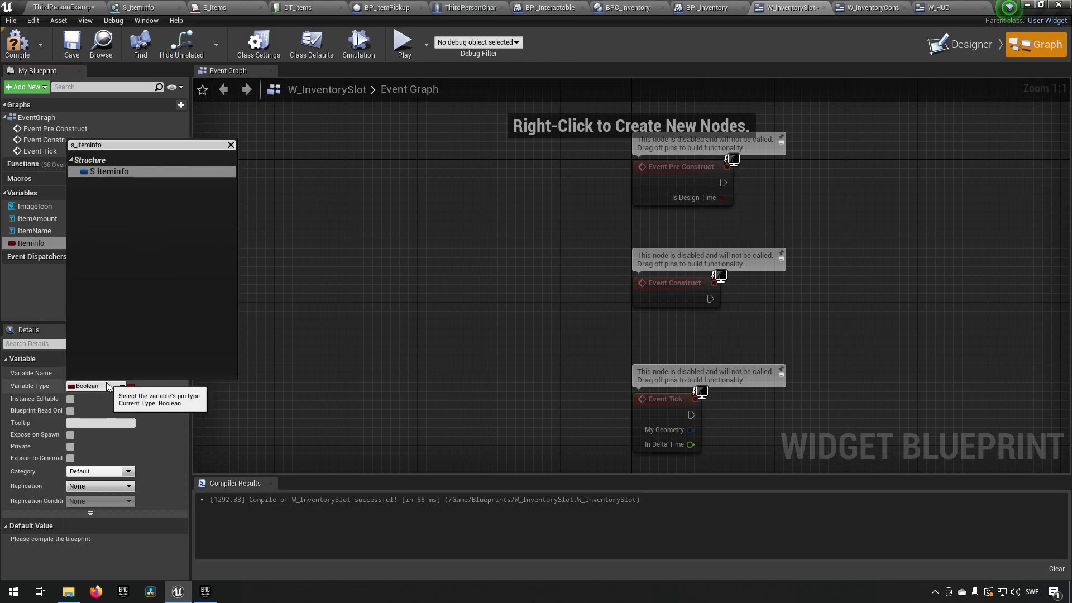
key("Return")
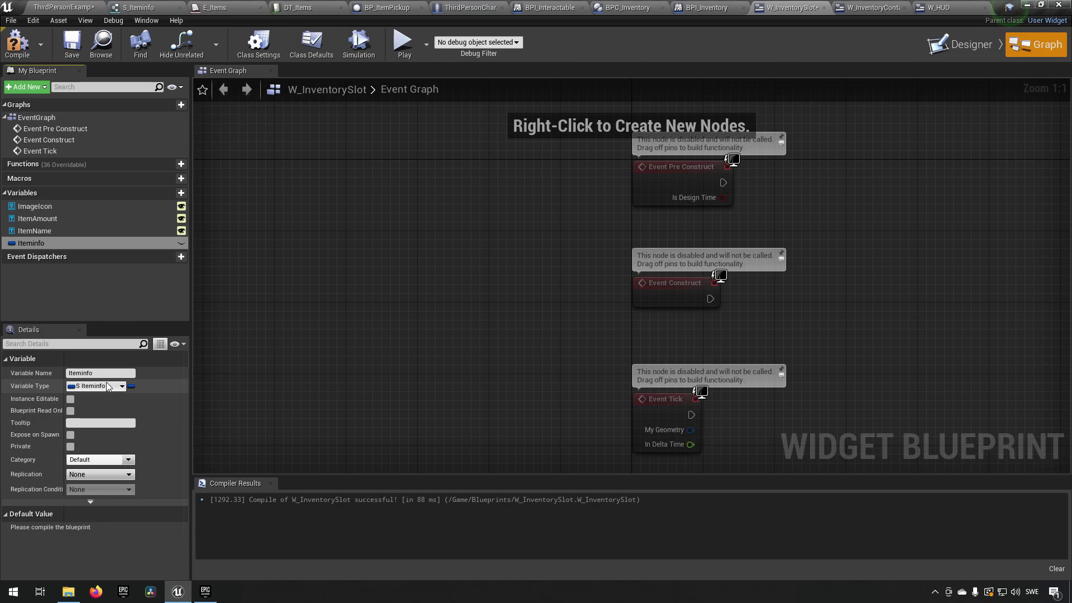
left_click(17, 43)
left_click(72, 44)
Delete the Event Tick node and move Event Pre Construct higher up
right_click_drag(521, 310, 397, 283)
left_click_drag(411, 296, 616, 413)
key("Delete")
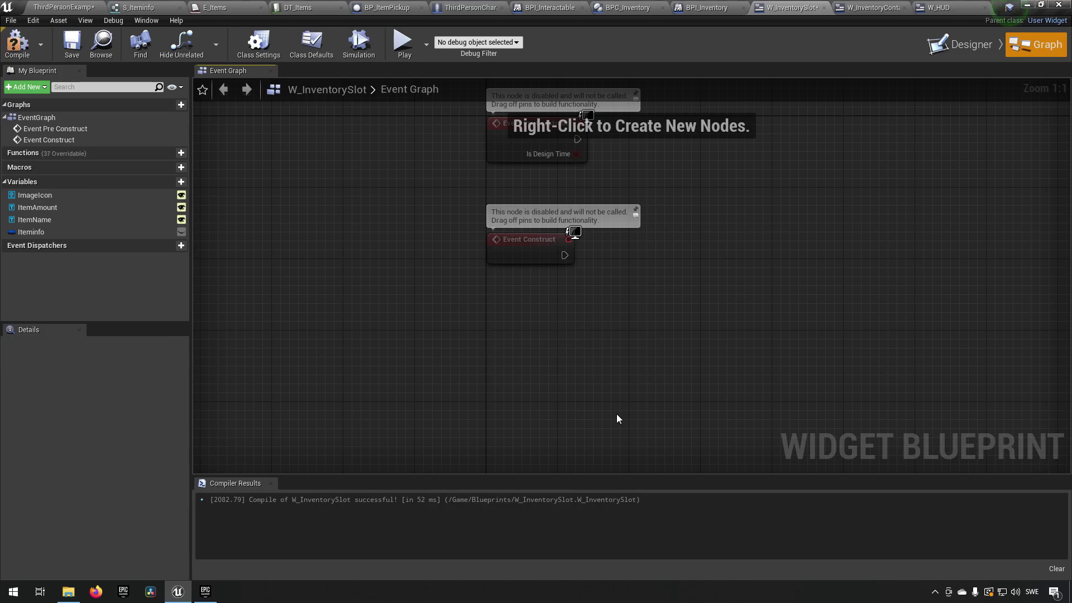
right_click_drag(638, 136, 649, 285)
left_click_drag(564, 289, 549, 160)
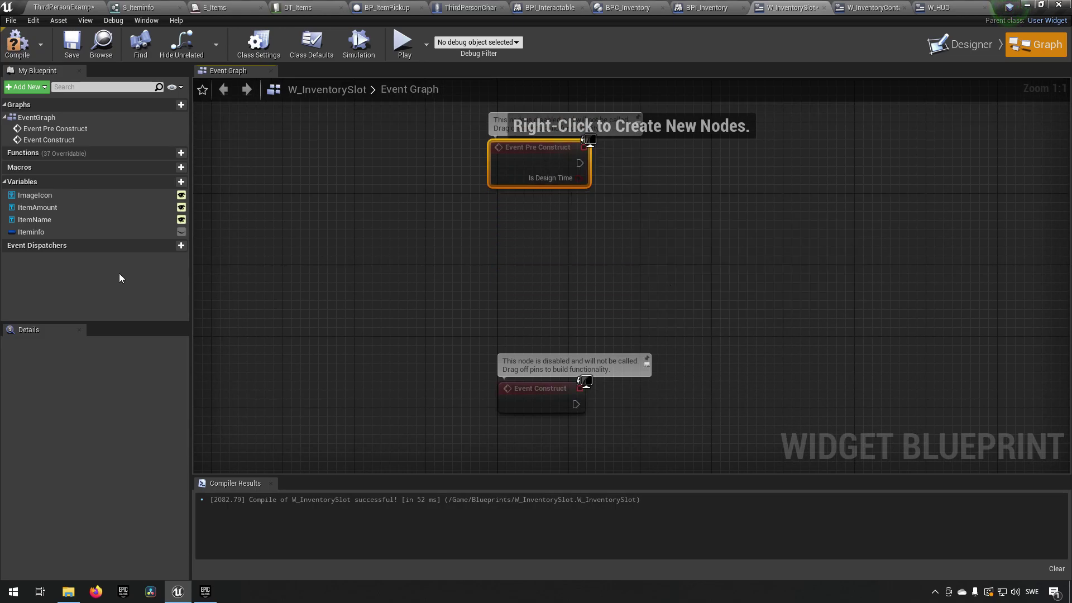
Make Iteminfo Instance Editable and Expose on Spawn, then compile
left_click(134, 233)
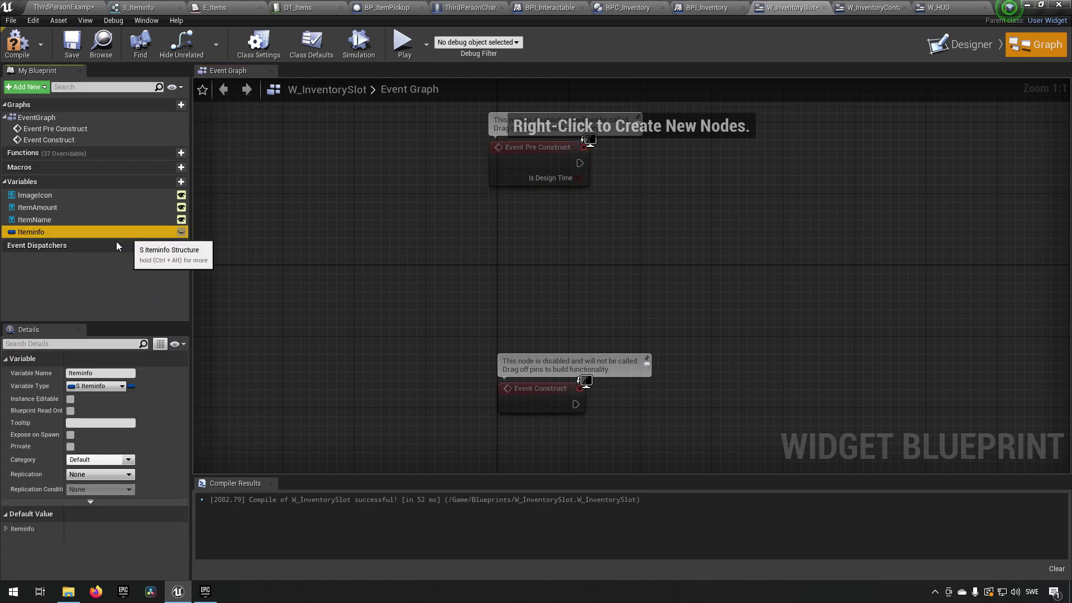
left_click(70, 400)
left_click(70, 434)
left_click(17, 45)
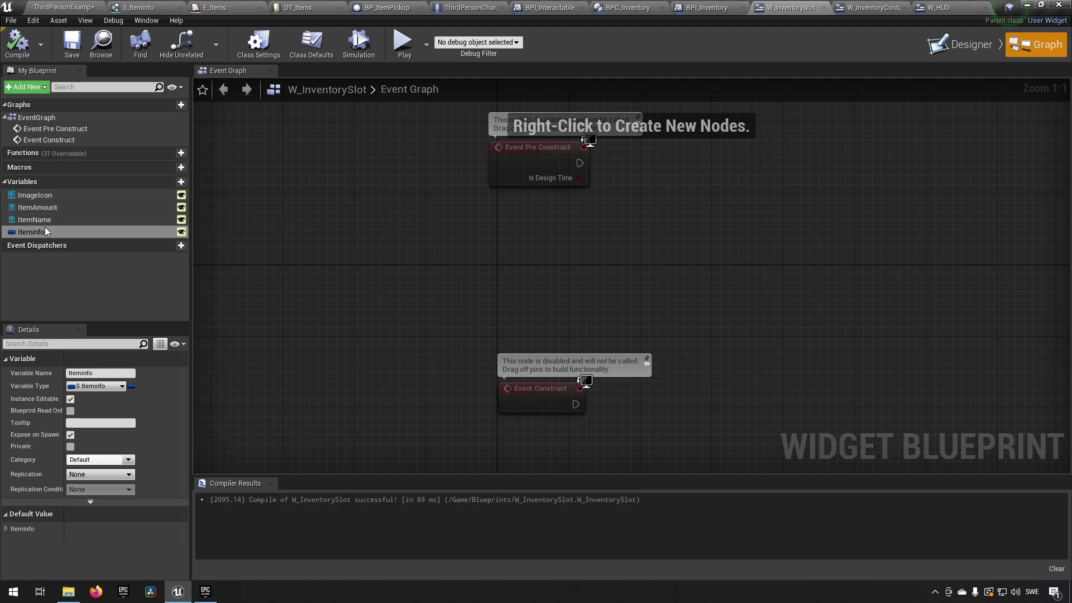
Place an Iteminfo getter and break it into an expanded Break S_Iteminfo node
left_click_drag(45, 232, 538, 435)
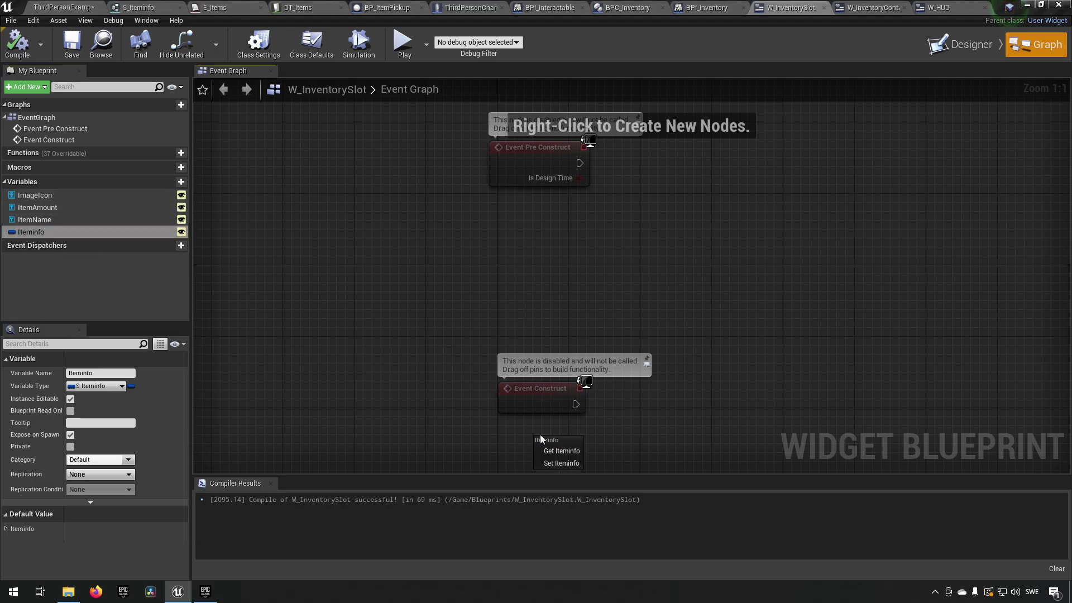
left_click(561, 451)
right_click_drag(676, 405, 517, 290)
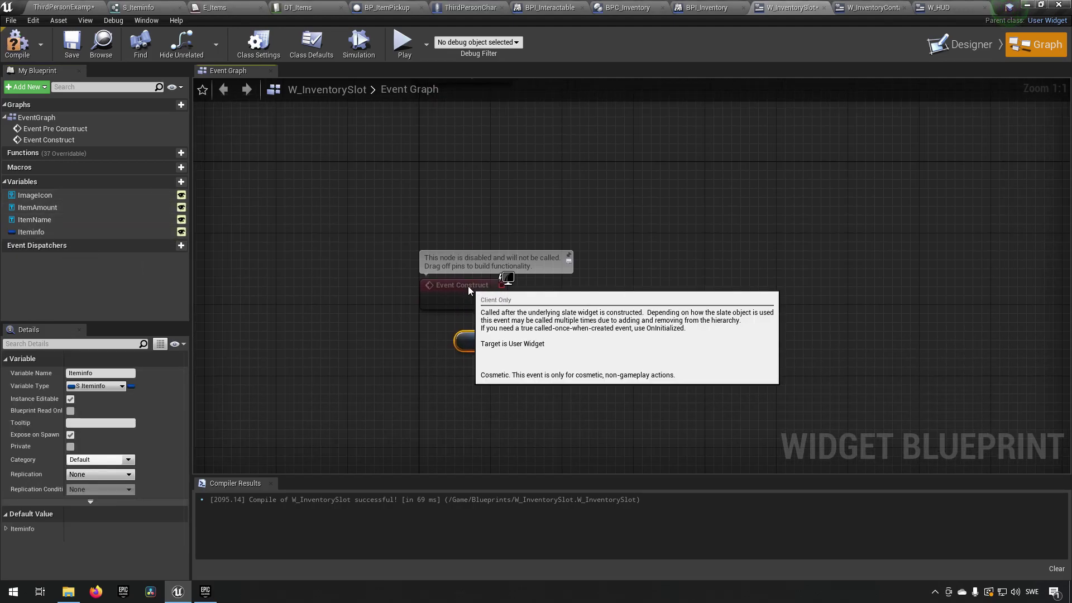
left_click(480, 254)
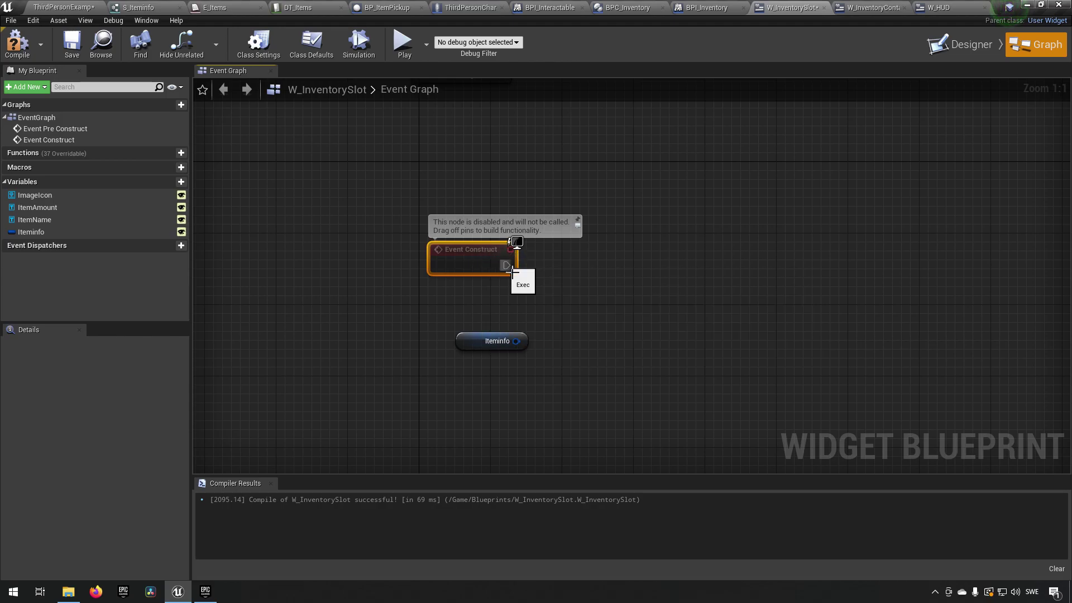
left_click_drag(407, 311, 636, 405)
left_click_drag(407, 304, 531, 370)
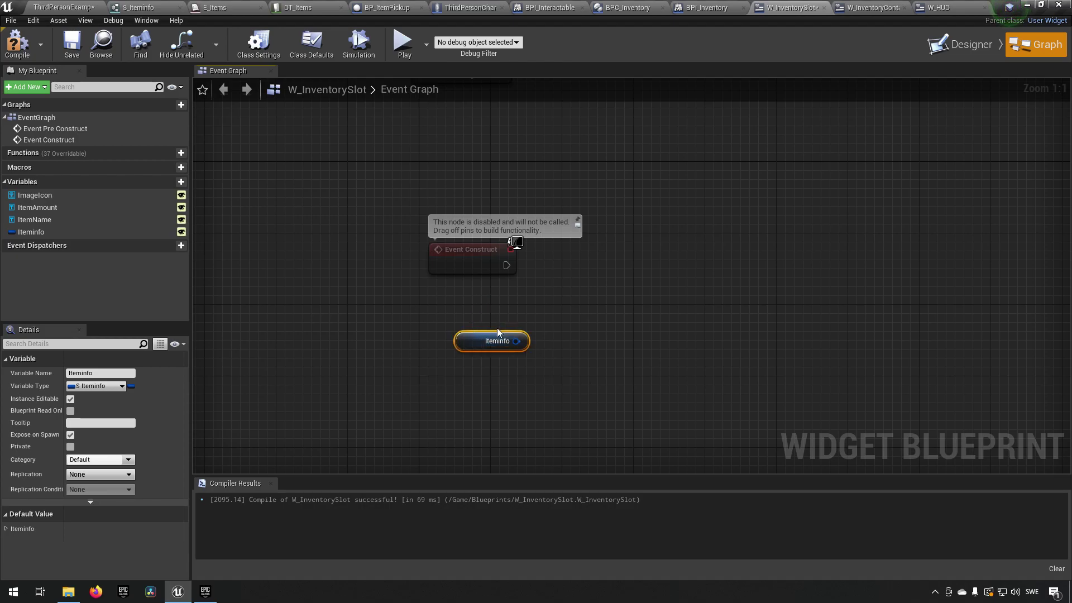
left_click_drag(481, 335, 545, 333)
type("break")
left_click(608, 360)
left_click_drag(608, 358, 590, 313)
left_click(582, 335)
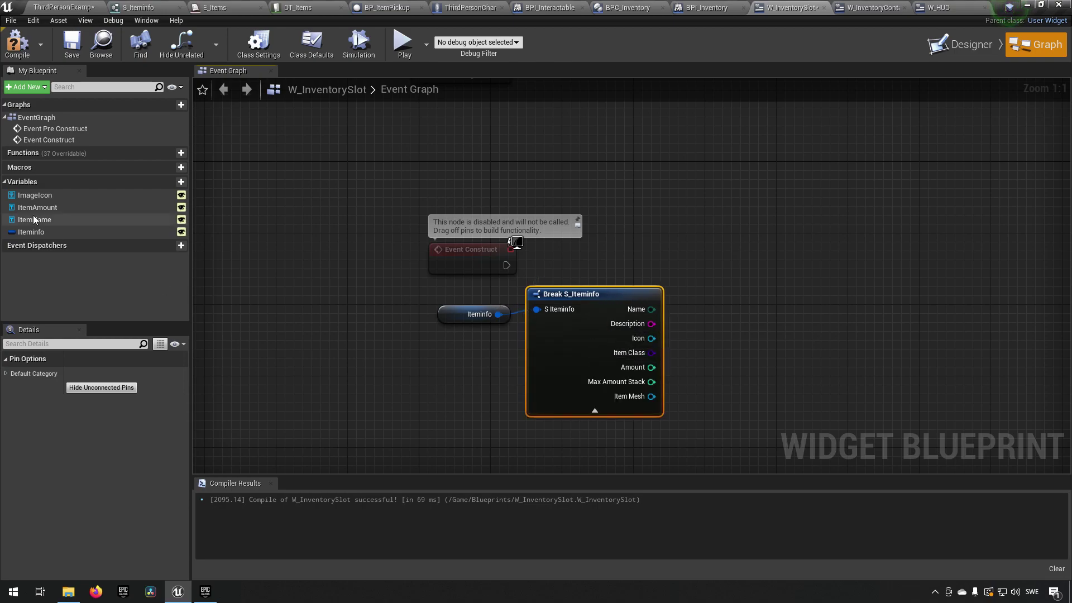
Have Event Construct run Set Brush from Texture on Image Icon, using Iteminfo's Icon as texture
left_click_drag(57, 196, 620, 190)
left_click(625, 192)
right_click_drag(761, 210, 666, 231)
left_click_drag(615, 226, 681, 237)
type("set brush")
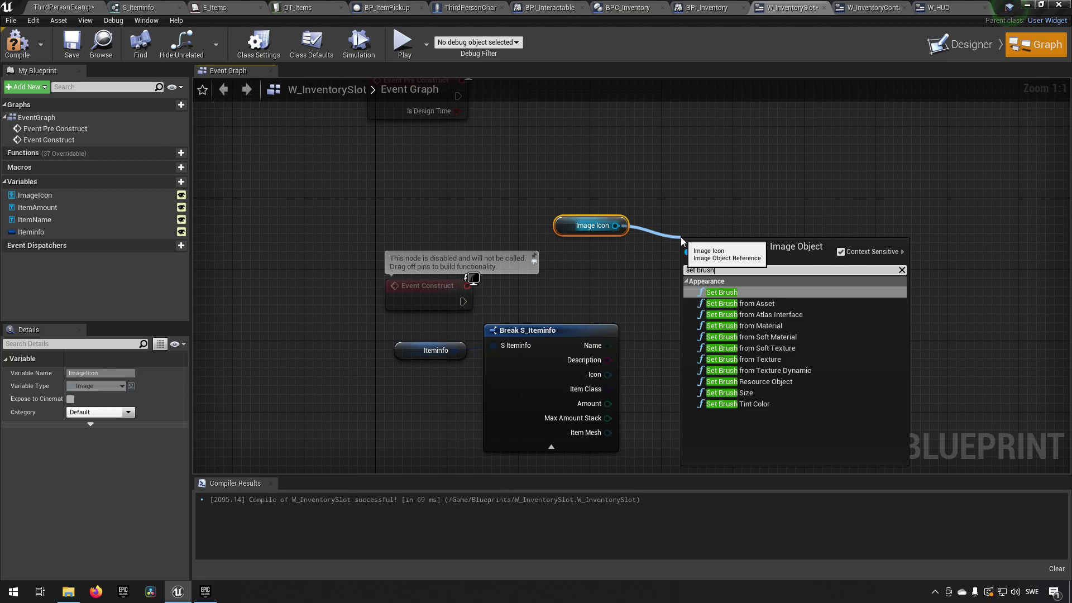
left_click(780, 363)
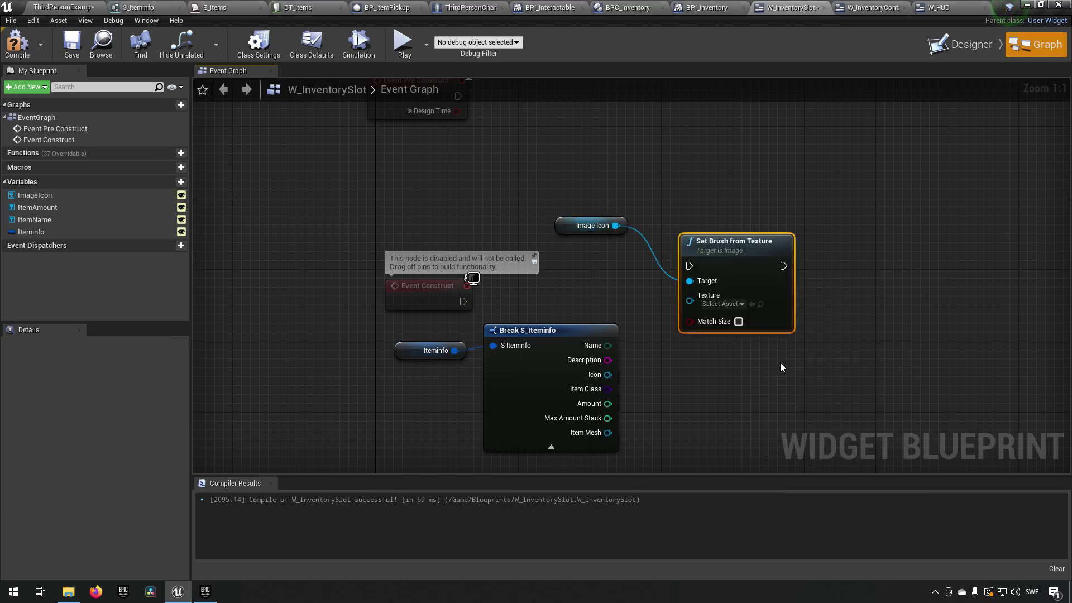
left_click_drag(760, 248, 780, 267)
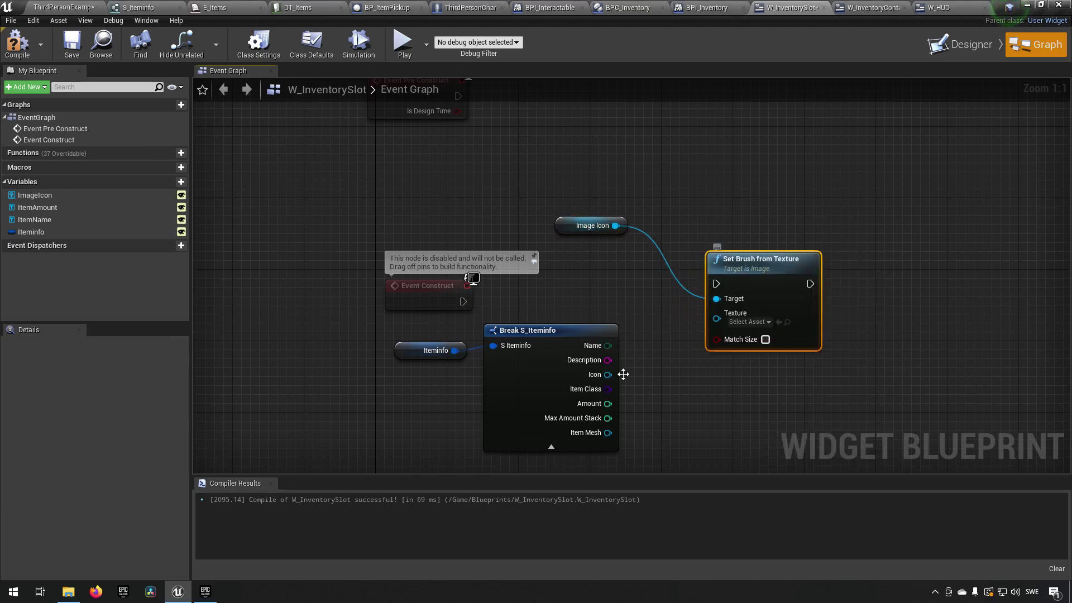
left_click_drag(607, 375, 725, 316)
left_click_drag(463, 302, 716, 284)
left_click_drag(456, 297, 474, 280)
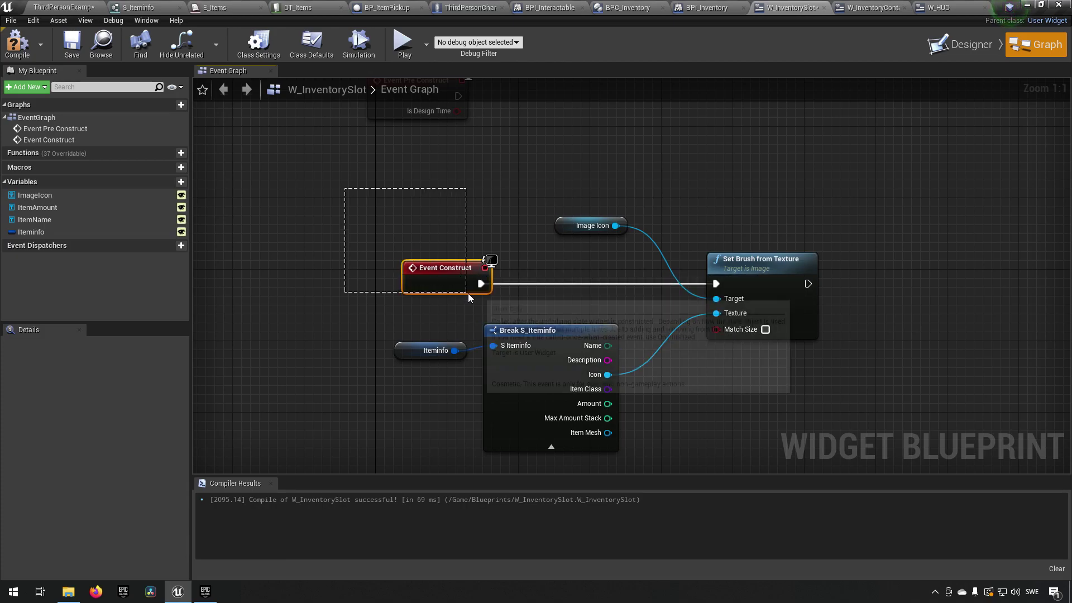
left_click_drag(546, 167, 677, 270)
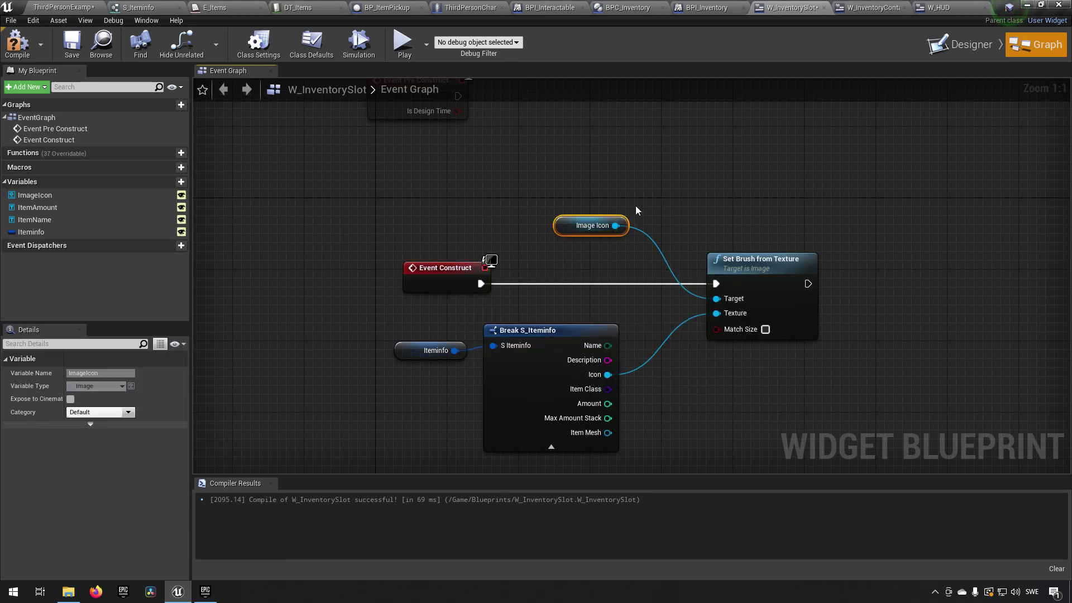
left_click_drag(661, 198, 819, 394)
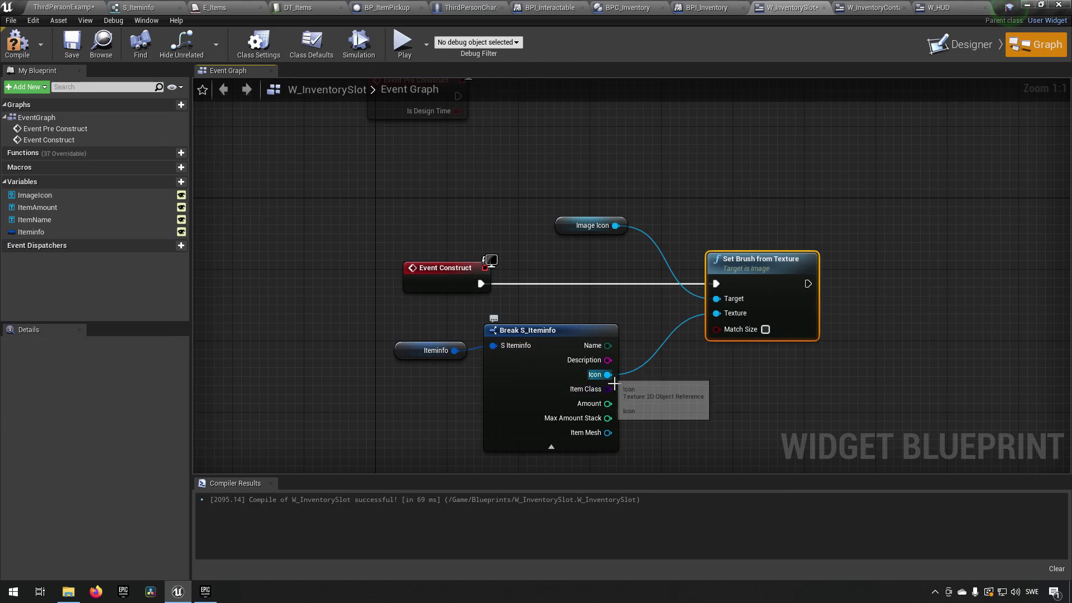
right_click_drag(769, 394, 730, 402)
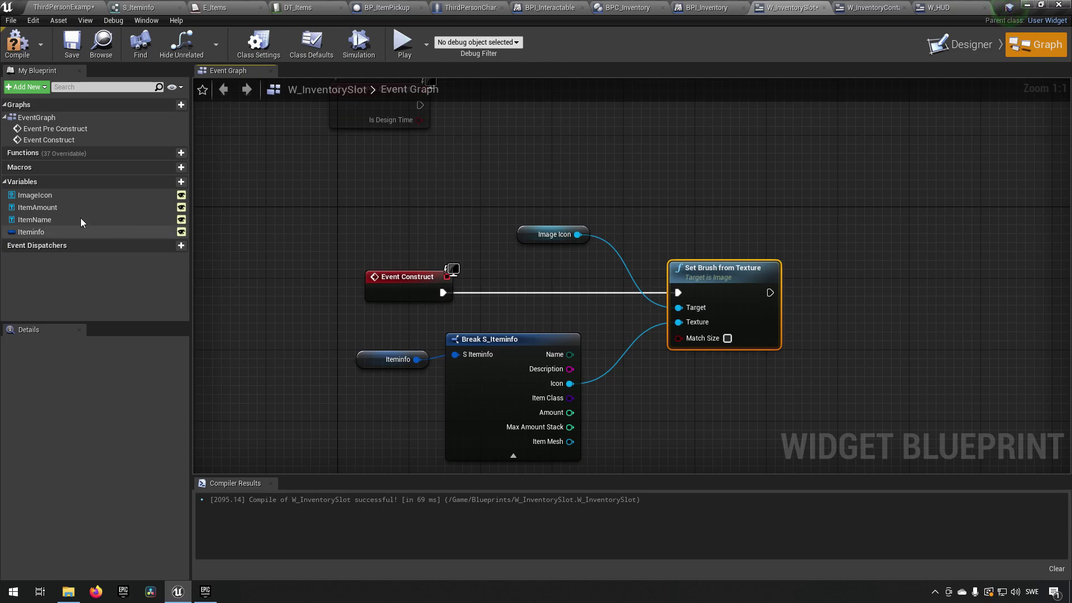
Add getter nodes for Item Name and Item Amount
left_click_drag(43, 221, 826, 229)
left_click(848, 243)
left_click_drag(70, 207, 879, 347)
left_click(900, 355)
Add a SetText node for Item Amount, fed the item's Amount through ToText (integer)
right_click_drag(900, 355, 808, 330)
left_click_drag(812, 319, 838, 346)
type("set texx")
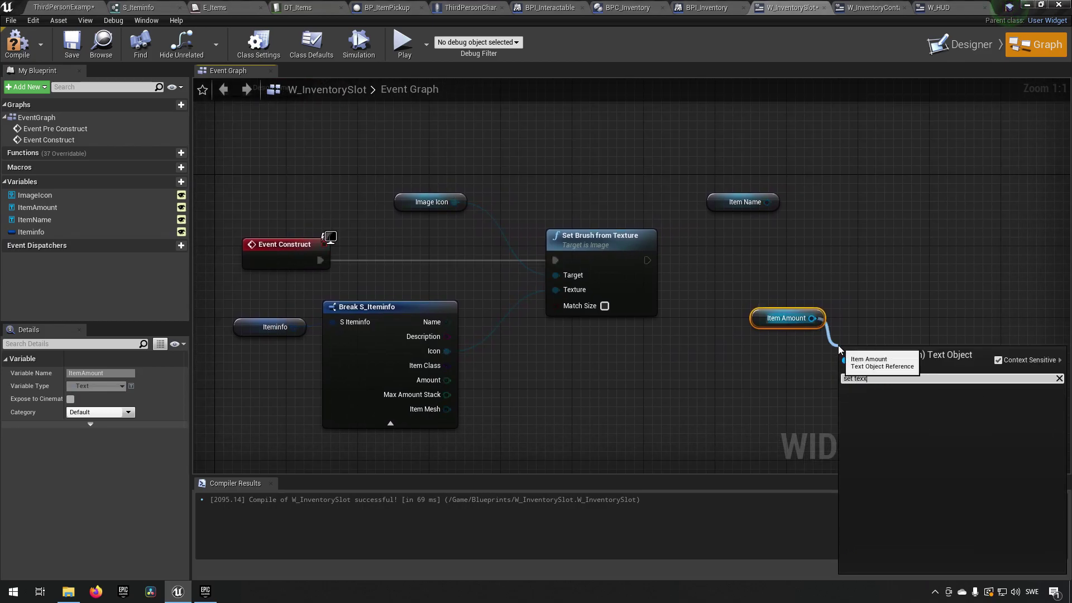
key("BackSpace")
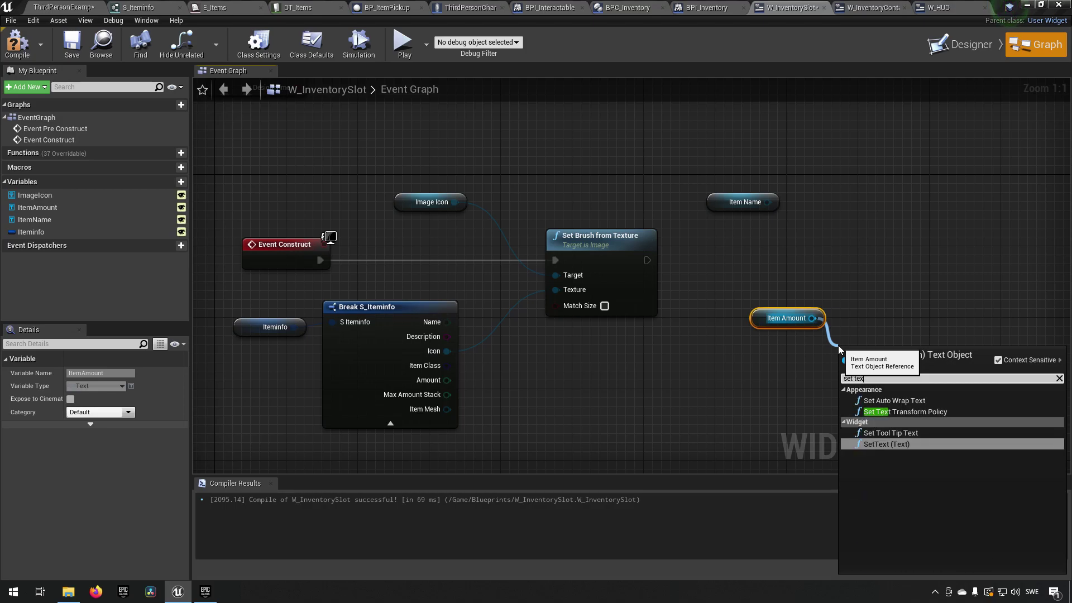
left_click(873, 445)
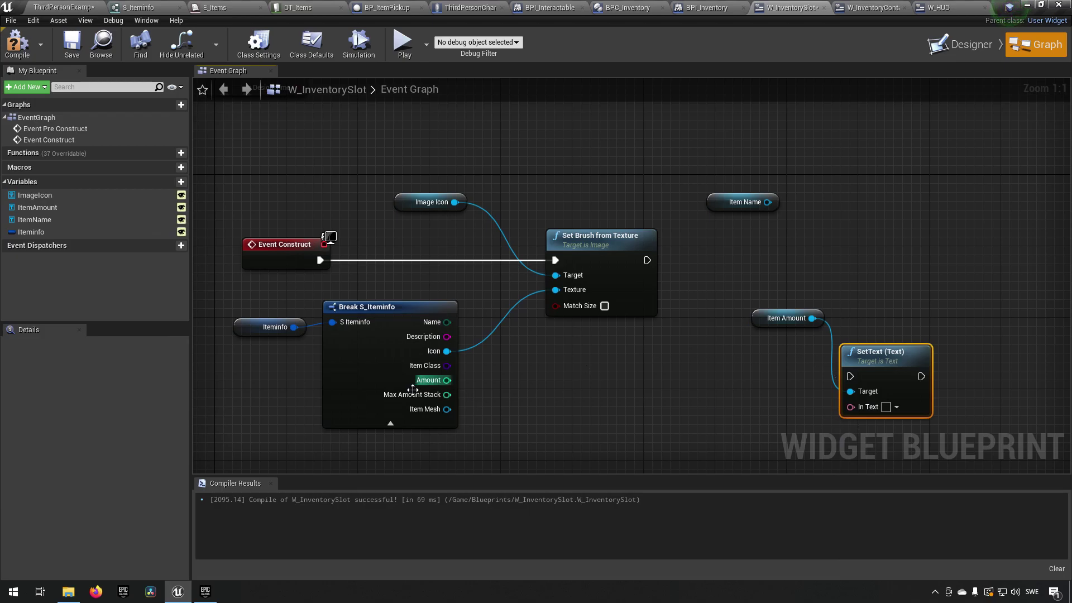
left_click(454, 391)
left_click_drag(448, 381, 851, 407)
left_click_drag(671, 346, 715, 408)
Add a SetText node targeting Item Name
left_click_drag(768, 202, 835, 234)
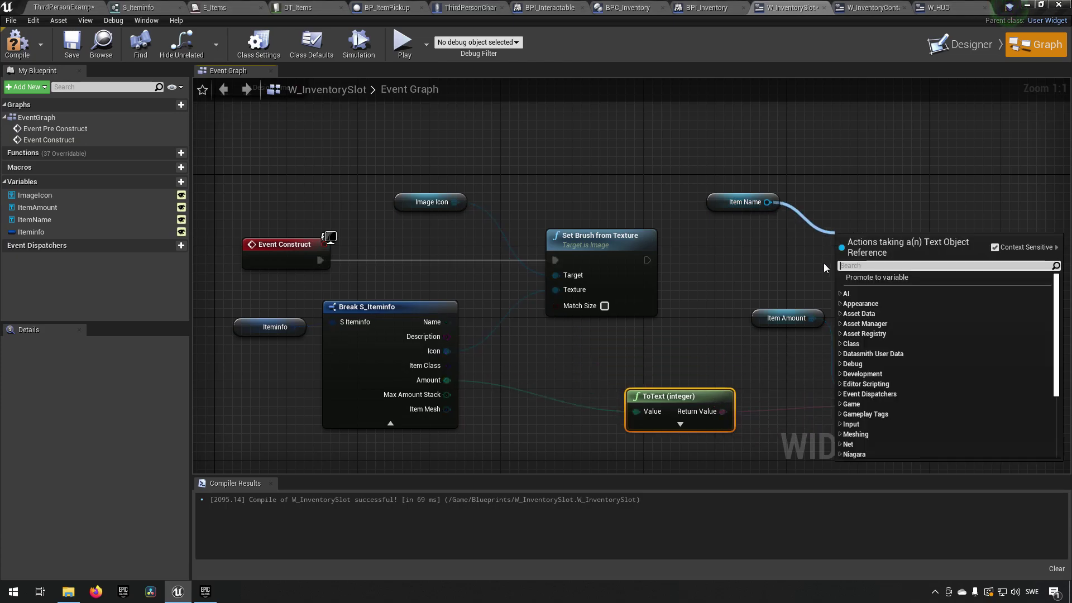
type("set text")
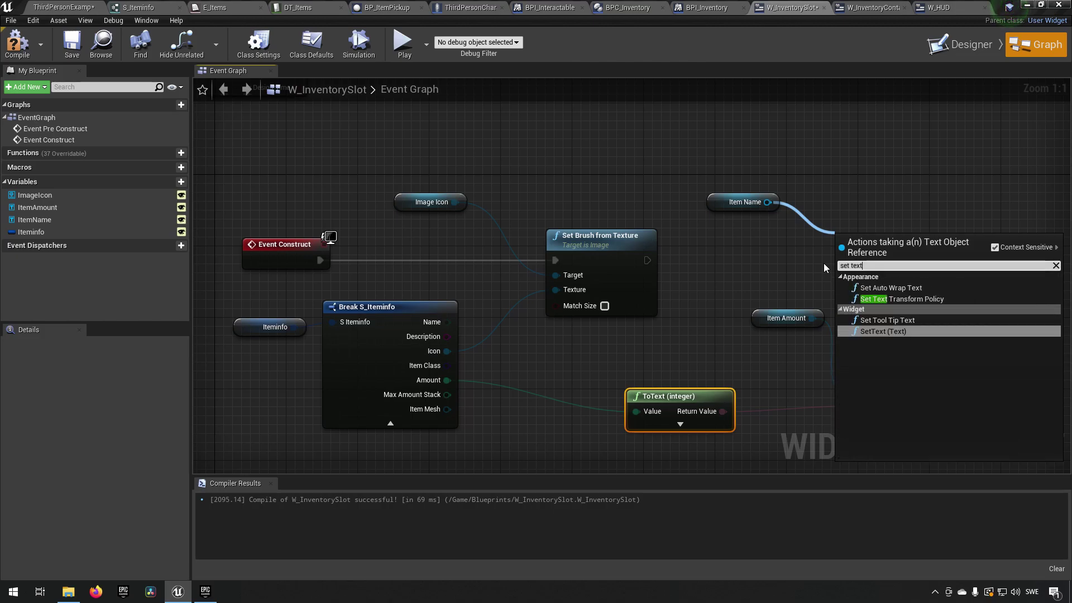
left_click(895, 332)
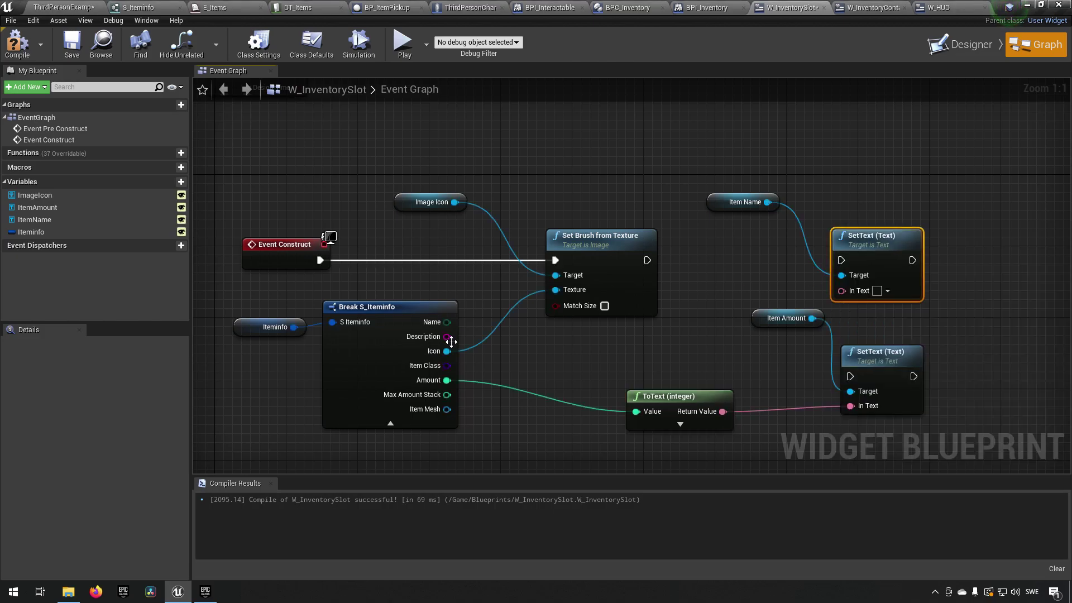
Route the item Name through Enum to String and ToText (string) into the name SetText
left_click_drag(447, 322, 591, 350)
type("to string")
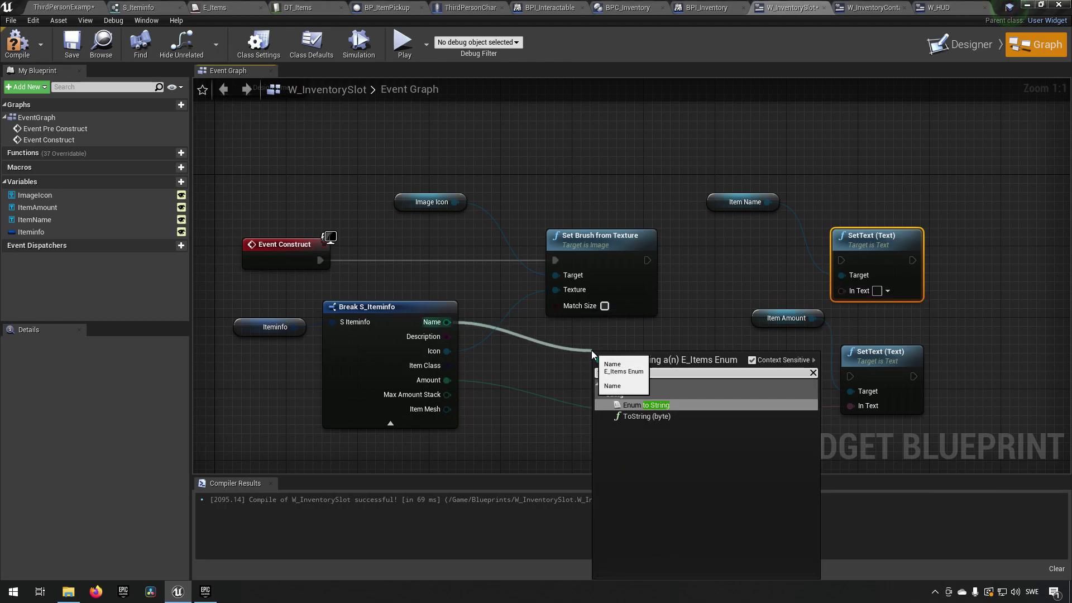
left_click(632, 406)
mouse_move(642, 368)
left_mouse_down()
mouse_move(616, 341)
mouse_move(874, 292)
mouse_move(842, 291)
left_mouse_up()
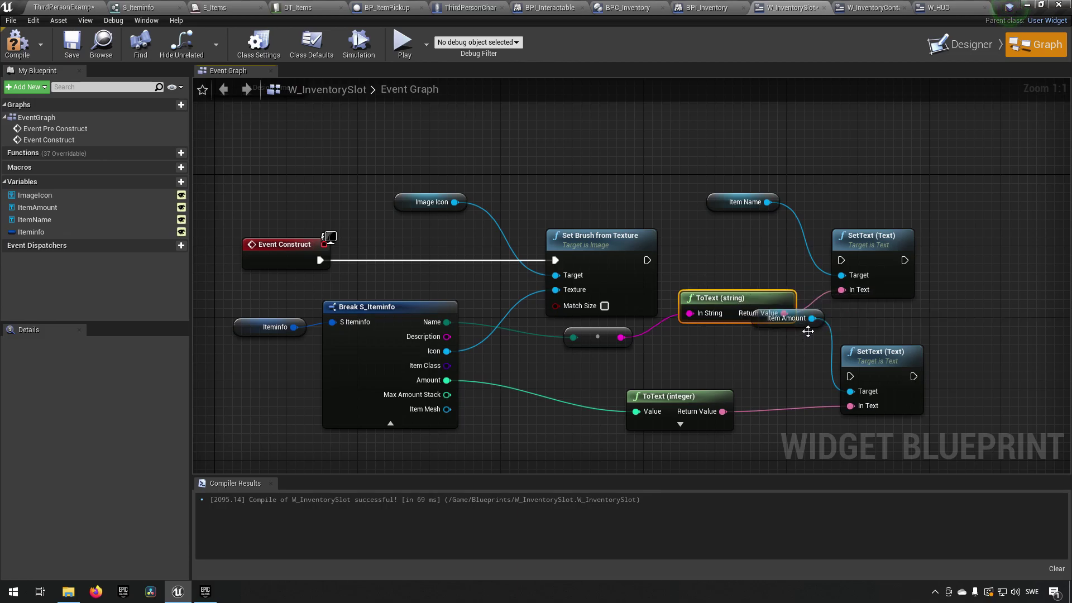
Chain execution: Set Brush from Texture, then name SetText, then amount SetText
left_click_drag(814, 321, 787, 373)
mouse_move(647, 260)
left_mouse_down()
mouse_move(902, 262)
mouse_move(850, 376)
left_mouse_up()
right_click_drag(902, 361, 760, 377)
left_click_drag(759, 377, 905, 260)
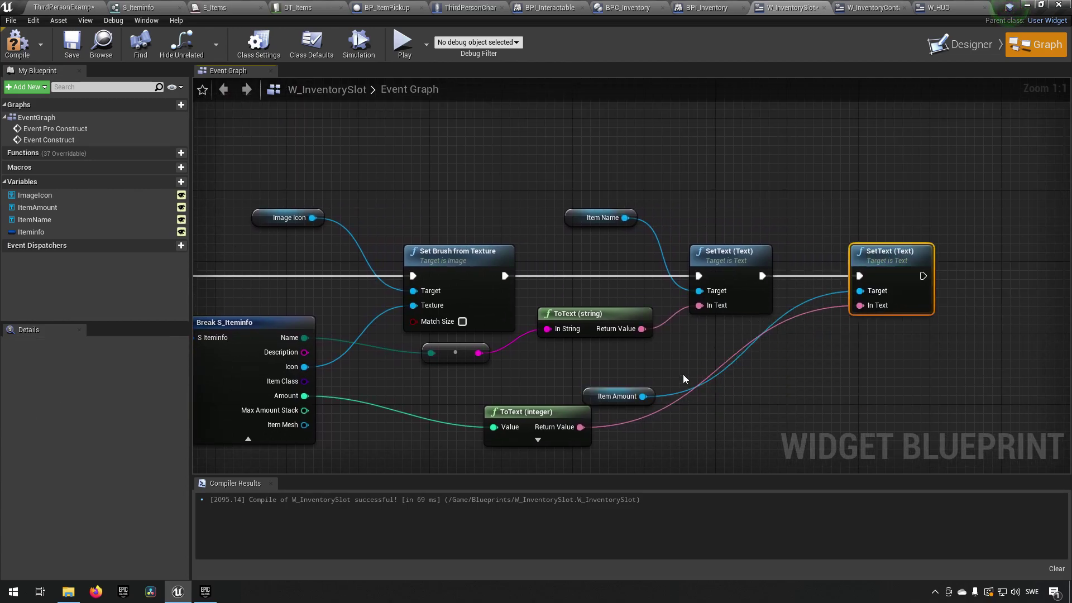
Tidy Item Amount, Item Name, Image Icon and the conversion nodes beside their setters
left_click_drag(645, 397, 752, 335)
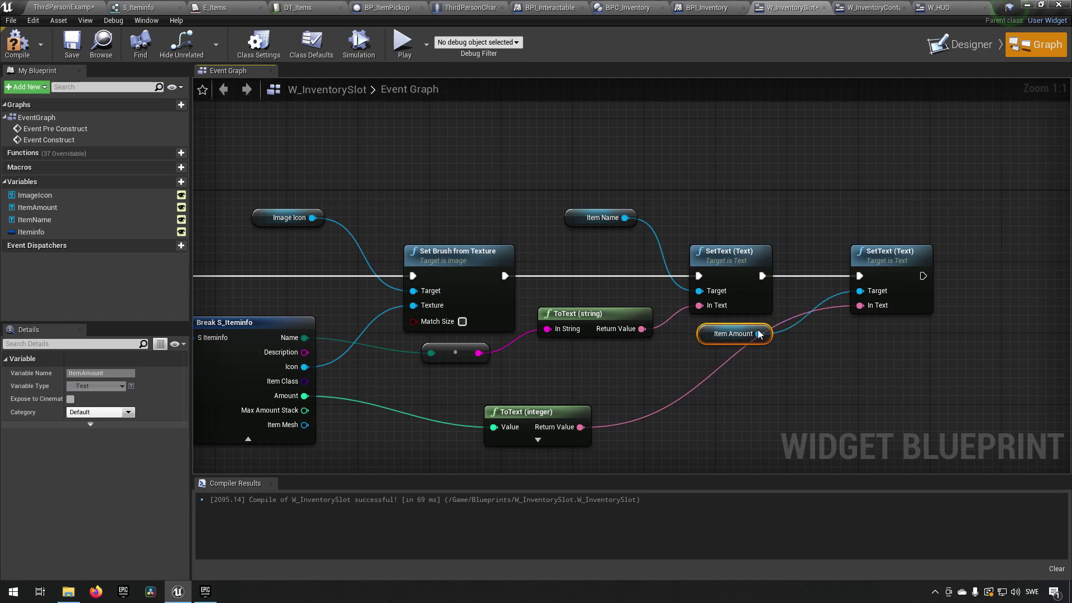
left_click_drag(536, 412, 634, 403)
left_click_drag(730, 393, 751, 368)
left_click_drag(590, 223, 600, 295)
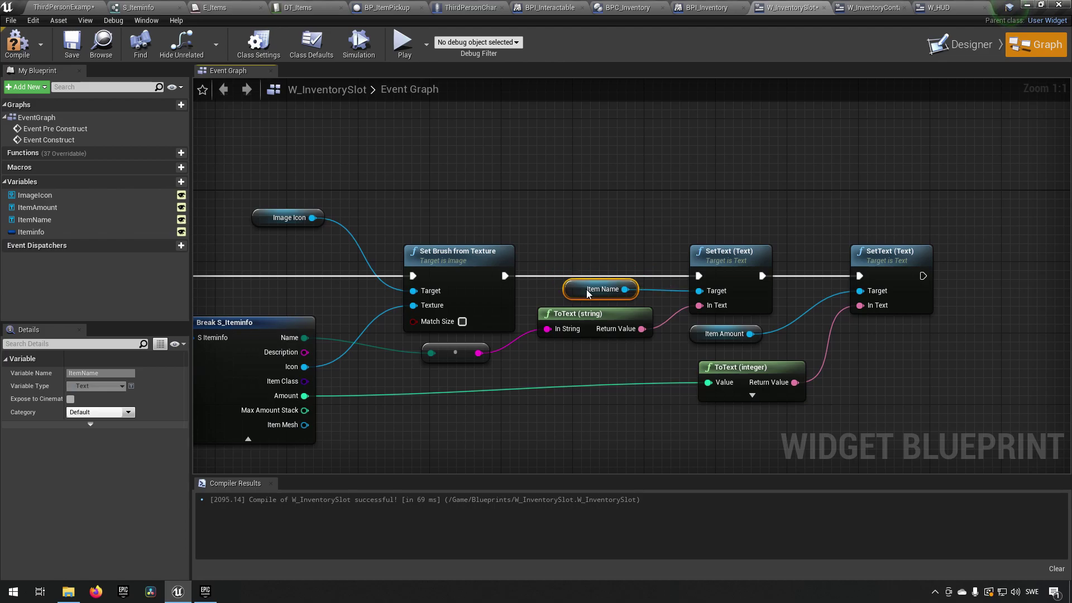
left_click_drag(265, 222, 311, 301)
right_click_drag(311, 301, 534, 257)
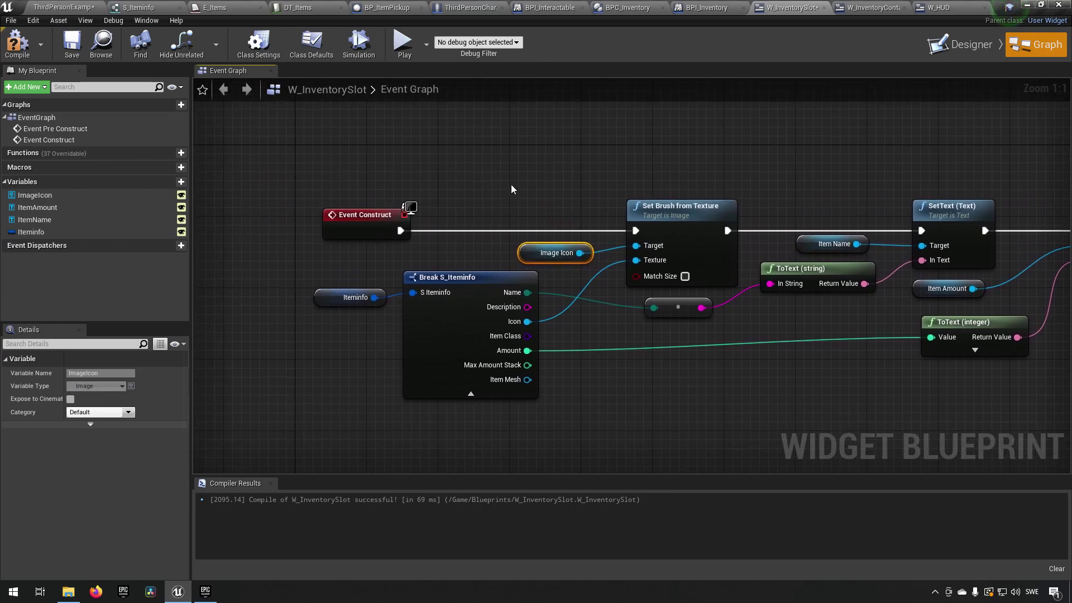
right_click_drag(848, 178, 792, 205)
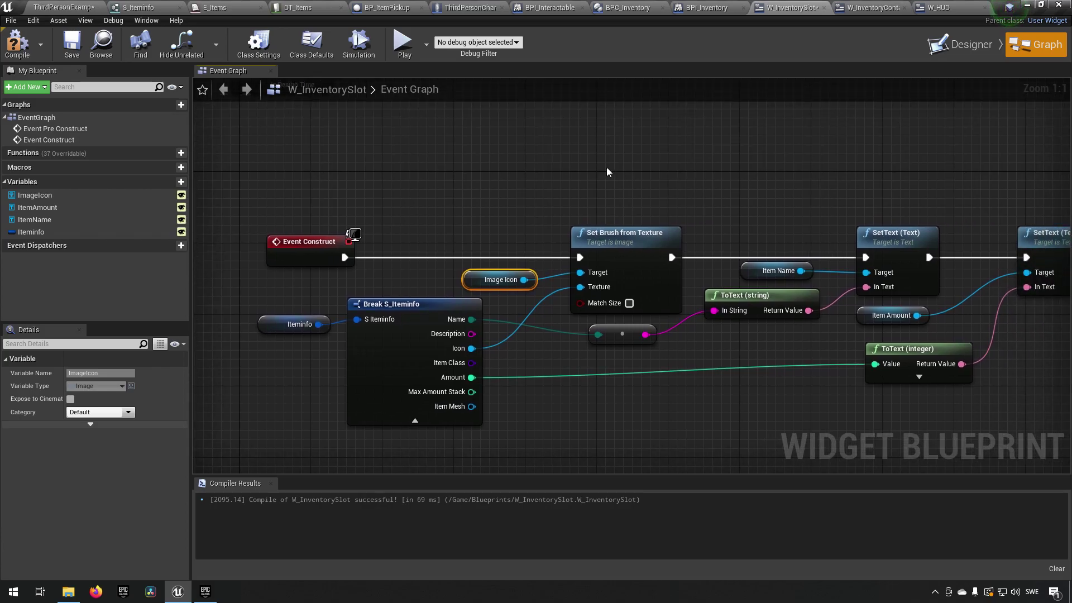
right_click_drag(616, 172, 512, 192)
left_click_drag(226, 312, 904, 384)
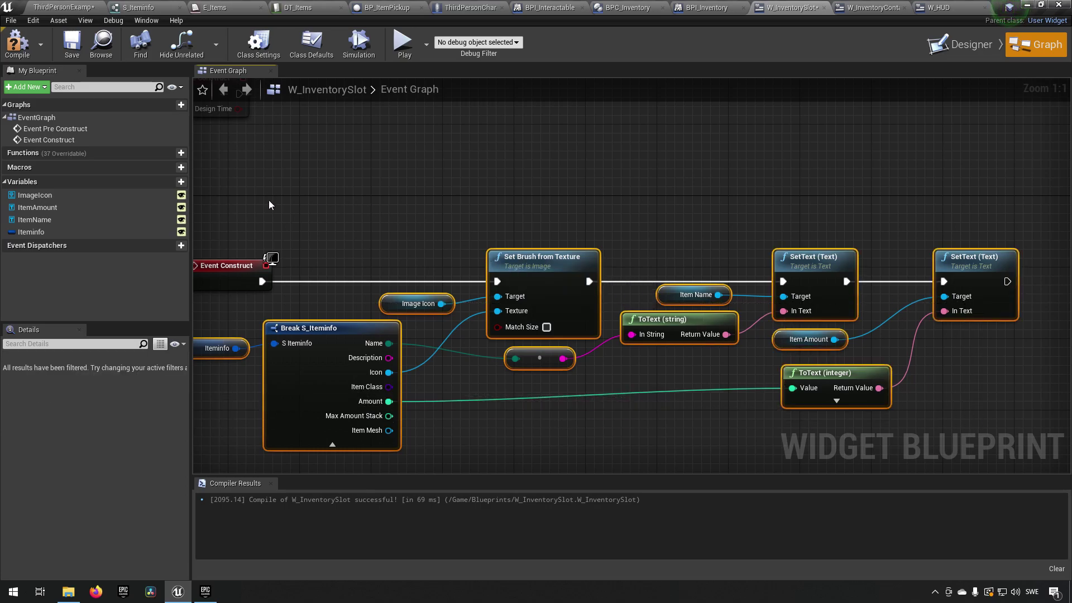
right_click_drag(285, 203, 466, 230)
left_click_drag(300, 238, 470, 317)
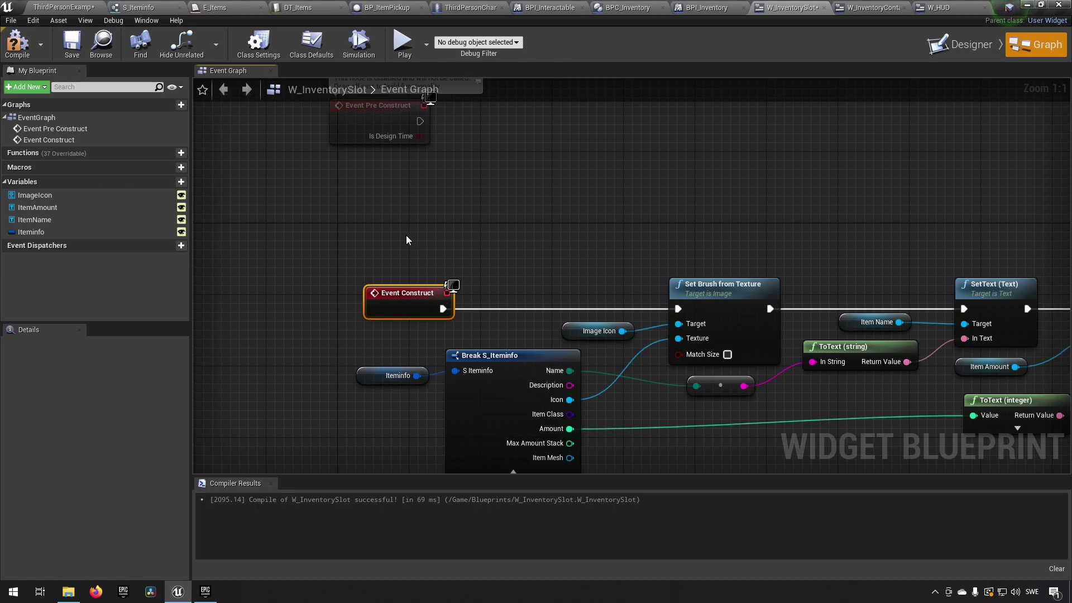
Add a custom event named UpdateWidget to the graph
right_click_drag(406, 236, 457, 267)
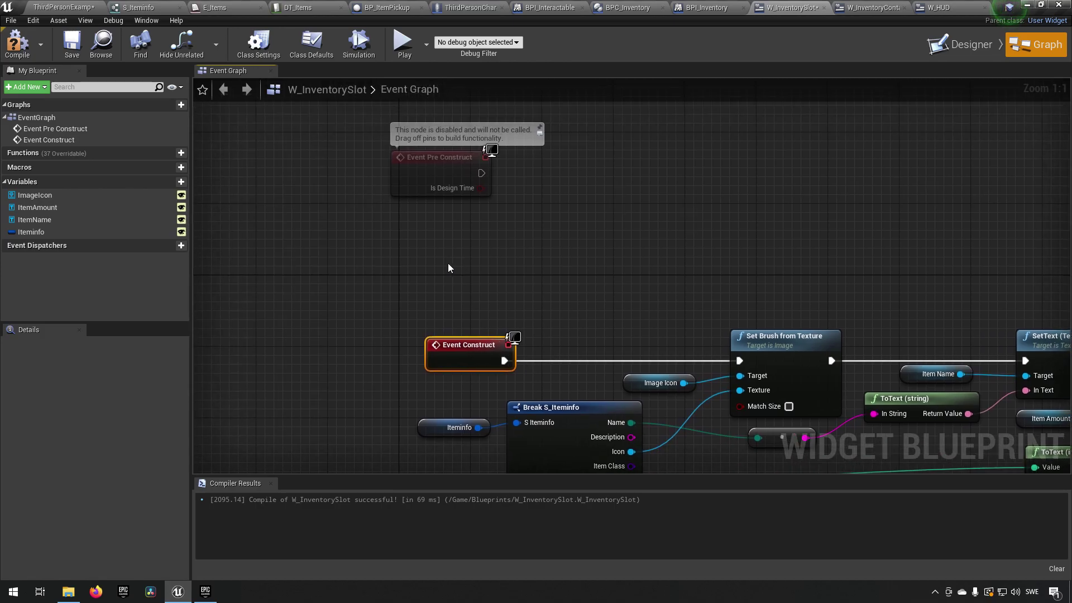
right_click(448, 264)
type("customevent")
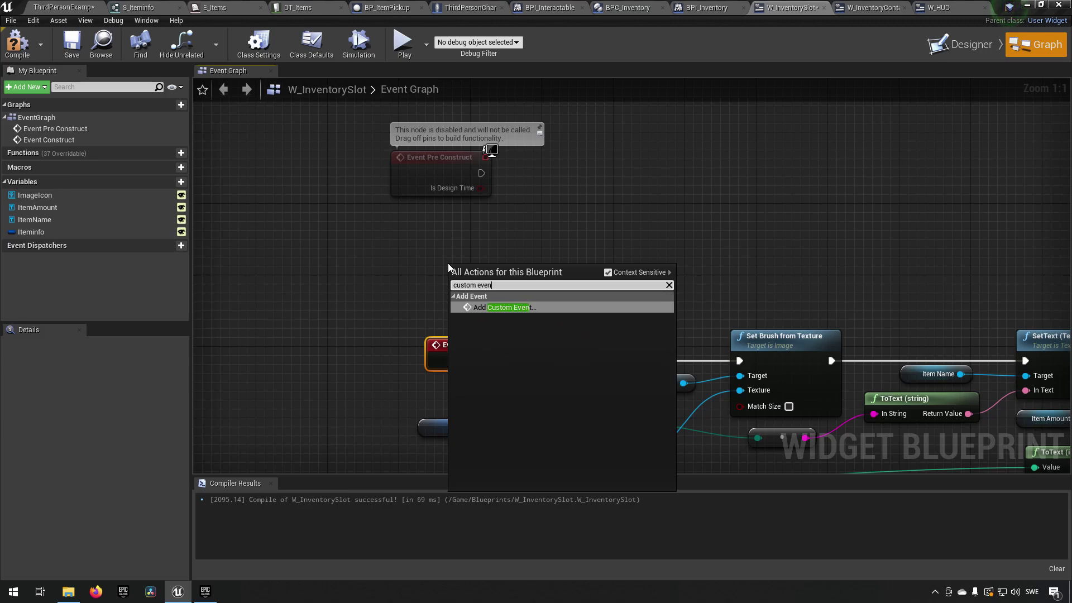
key("Return")
type("U")
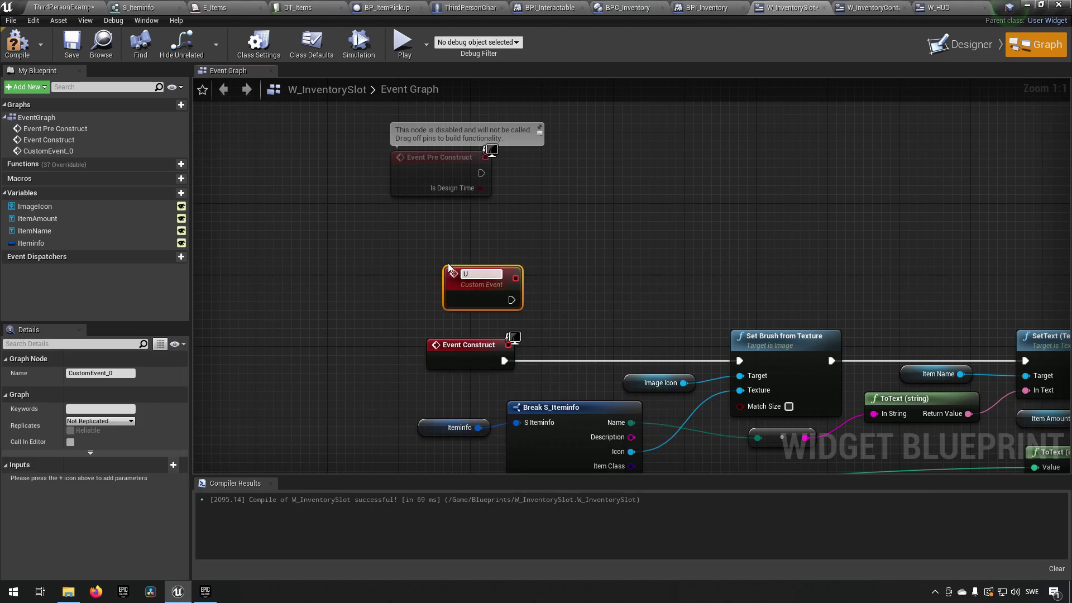
type("pdateWidget")
key("Return")
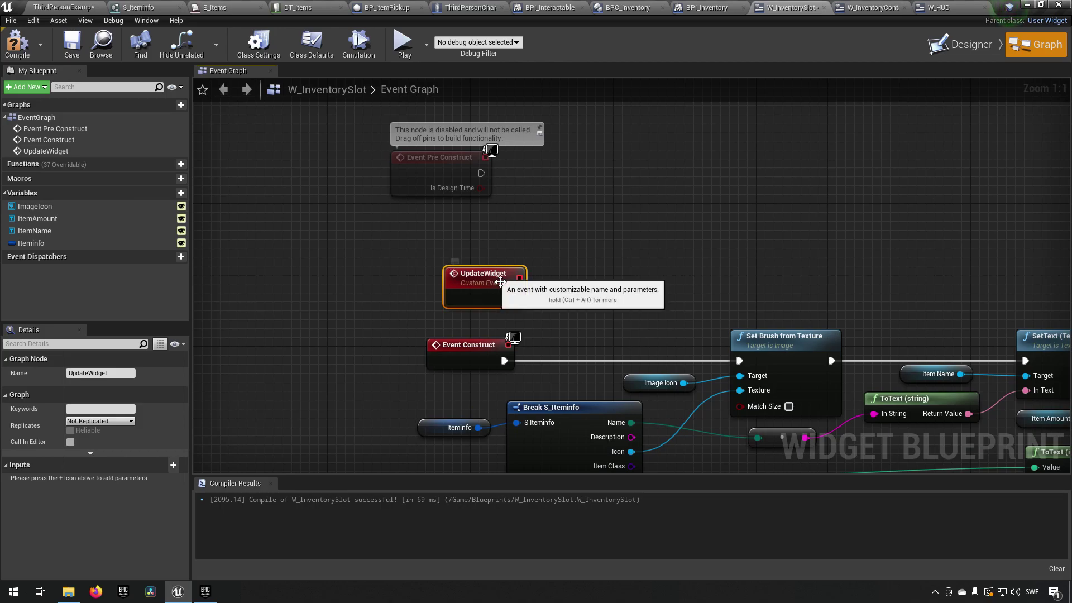
left_click(531, 283)
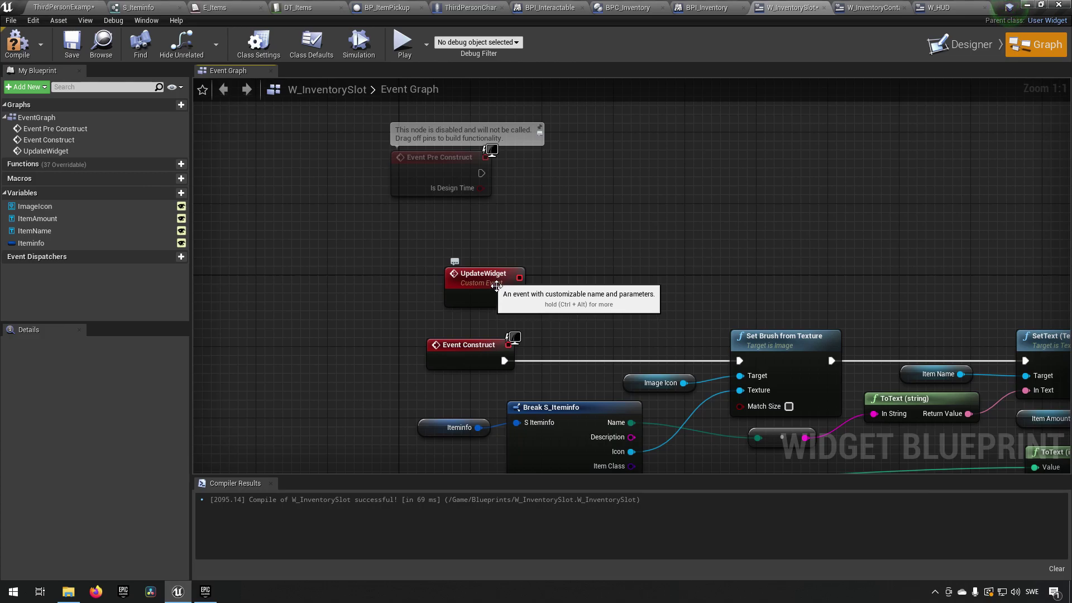
left_click_drag(416, 218, 569, 322)
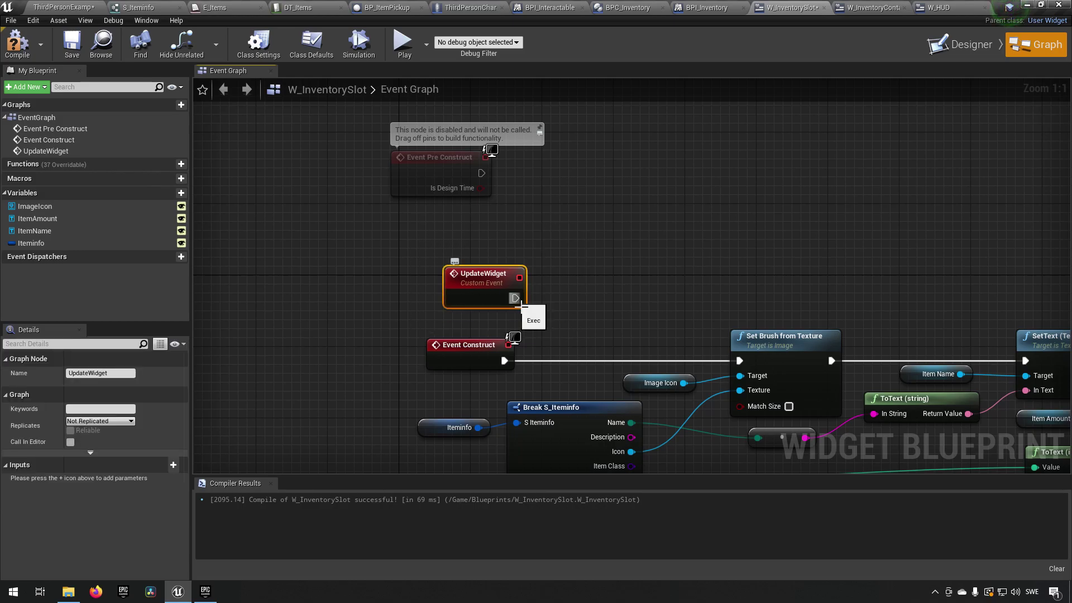
left_click_drag(411, 244, 591, 309)
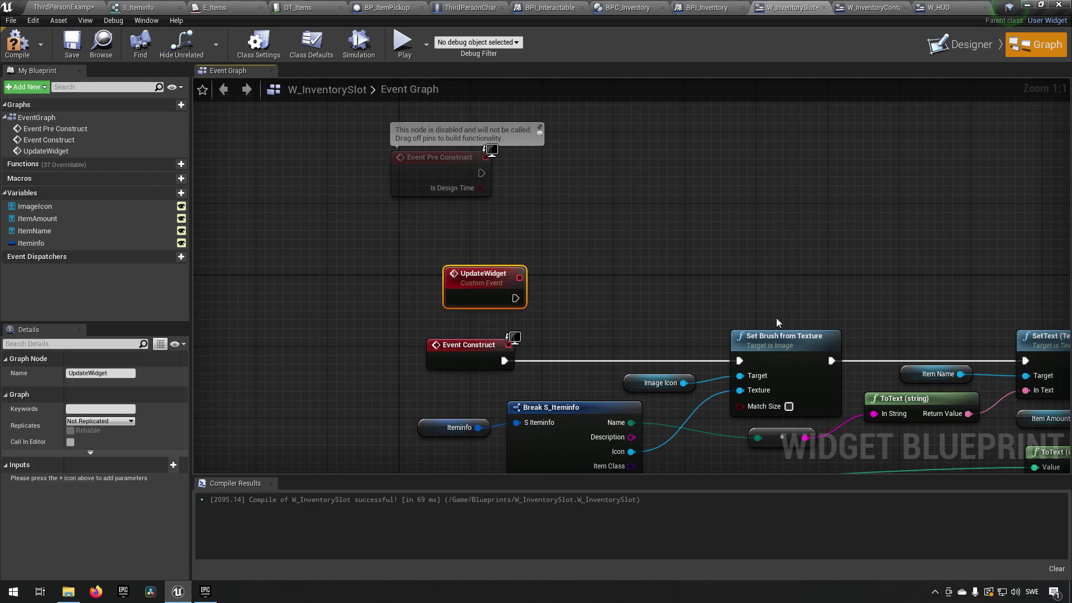
Move Event Construct aside and wire UpdateWidget into Set Brush from Texture
right_click_drag(768, 278, 715, 233)
mouse_move(329, 274)
left_mouse_down()
mouse_move(478, 335)
mouse_move(484, 321)
mouse_move(439, 221)
left_mouse_up()
left_click(453, 316, "alt")
mouse_move(431, 307)
left_mouse_down()
mouse_move(559, 324)
mouse_move(729, 313)
mouse_move(688, 316)
left_mouse_up()
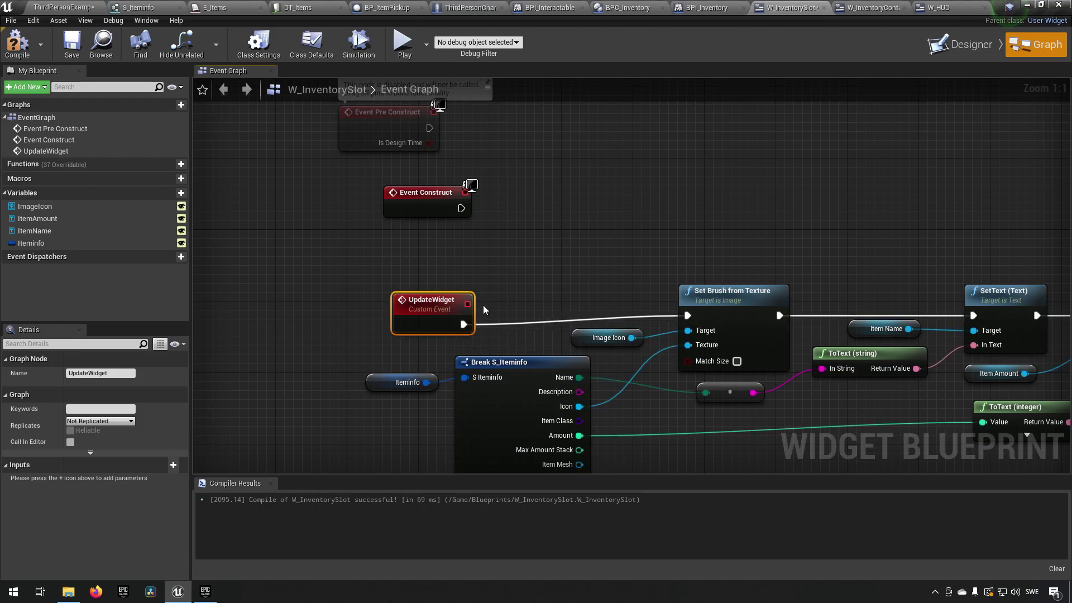
left_click_drag(430, 307, 421, 298)
Make Event Construct call Update Widget, placed beside it
right_click_drag(502, 220, 525, 251)
left_click_drag(486, 241, 542, 237)
type("update wid")
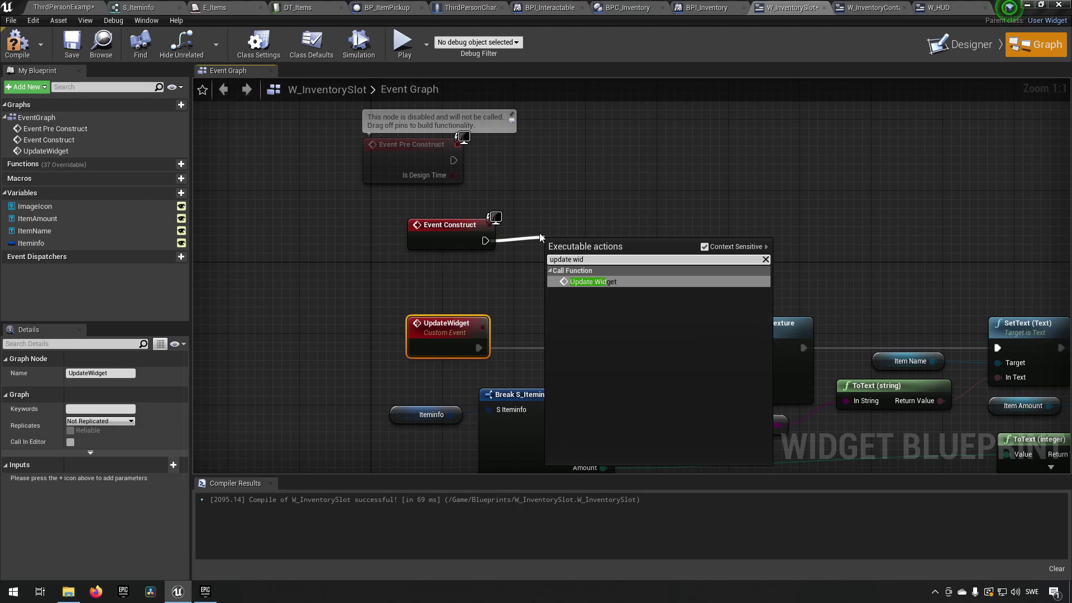
key("Return")
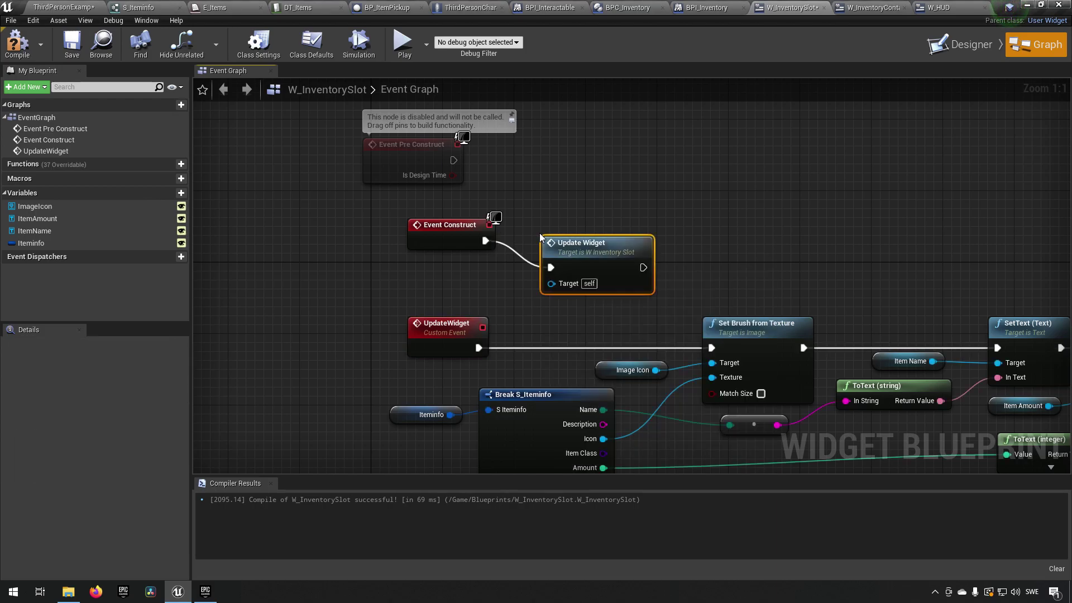
left_click_drag(591, 271, 592, 229)
Compile, then hide the unconnected pins on Break S_Iteminfo
left_click(17, 44)
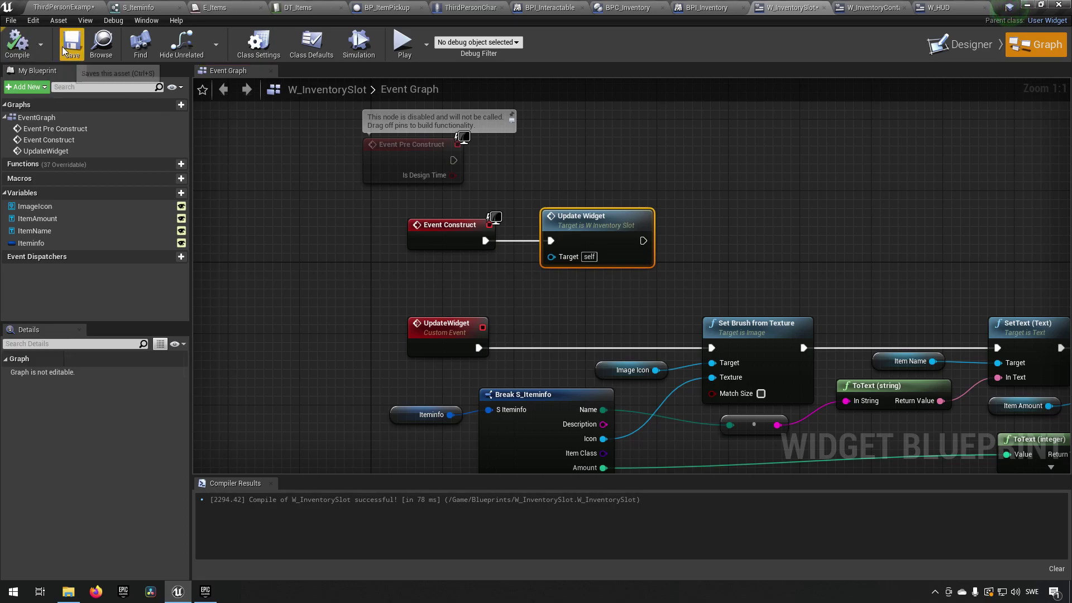
right_click_drag(743, 221, 720, 189)
left_click_drag(300, 196, 478, 329)
right_click_drag(775, 214, 651, 141)
left_click(358, 302)
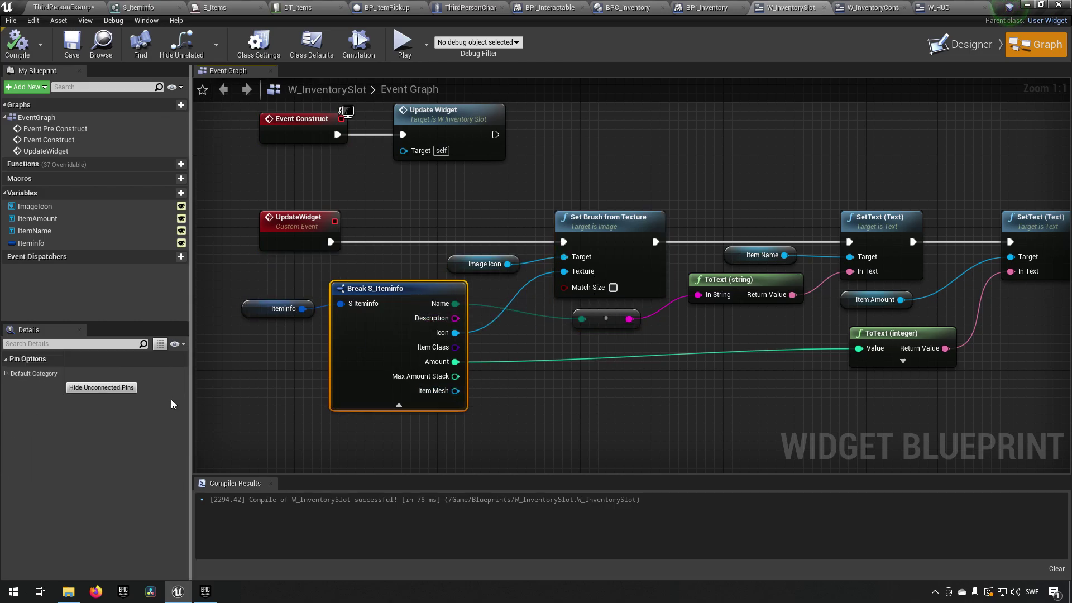
left_click(103, 387)
Recompile and save the W_InventorySlot asset
right_click_drag(537, 346, 513, 425)
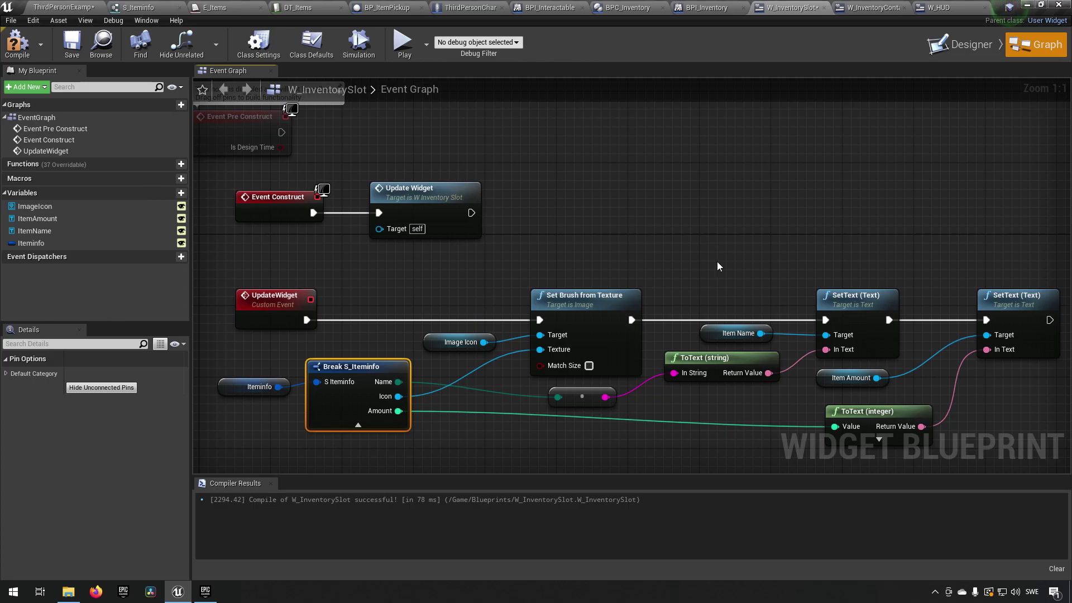
left_click(16, 44)
left_click(78, 53)
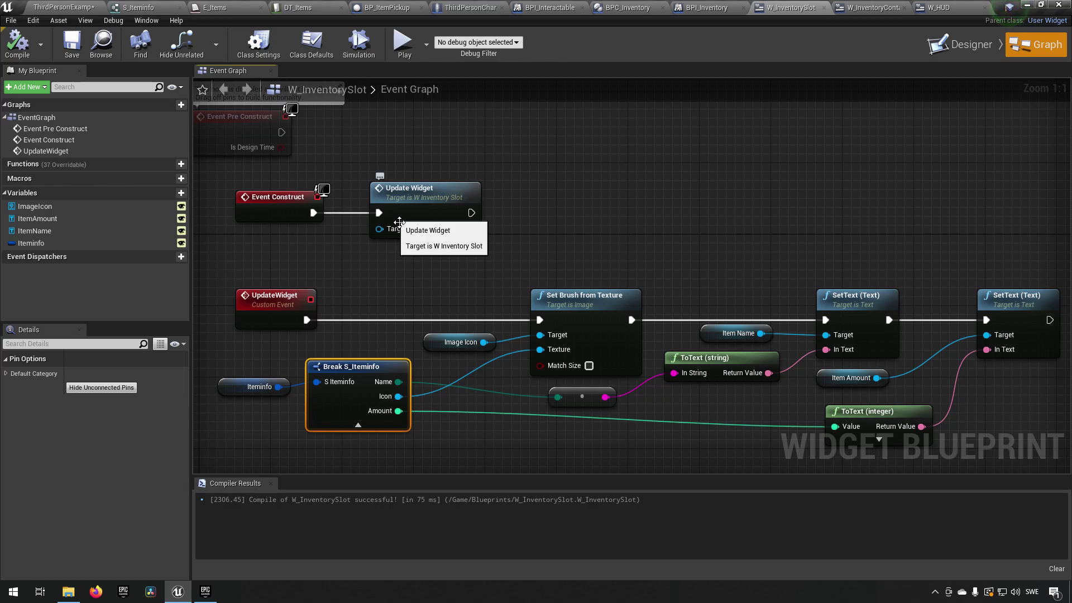
right_click_drag(564, 170, 646, 230)
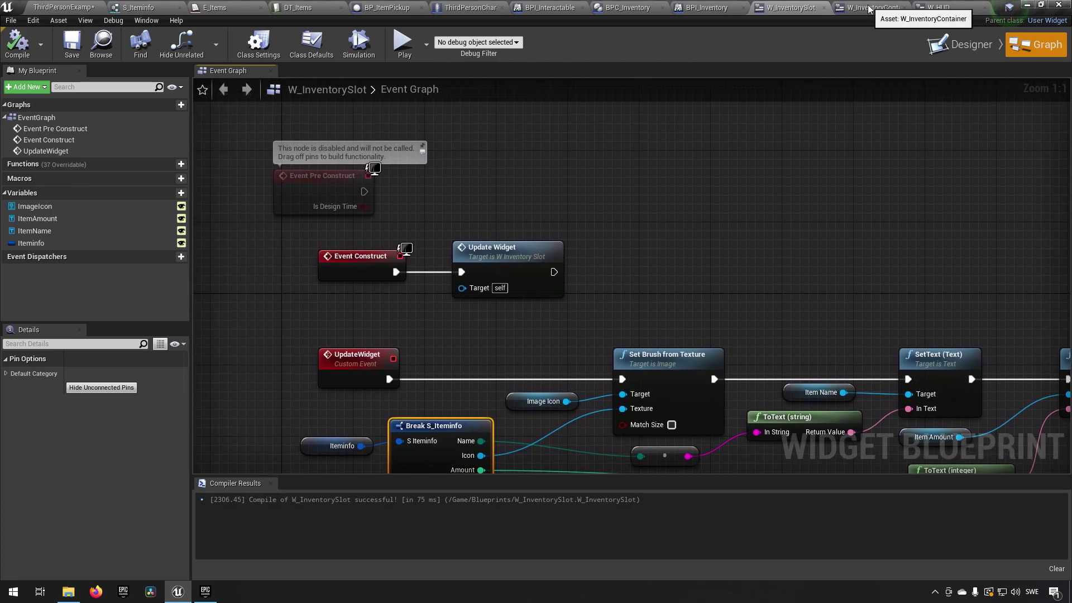
Delete the Event Tick node from W_InventoryContainer's Event Graph
left_click(869, 9)
left_click(1024, 45)
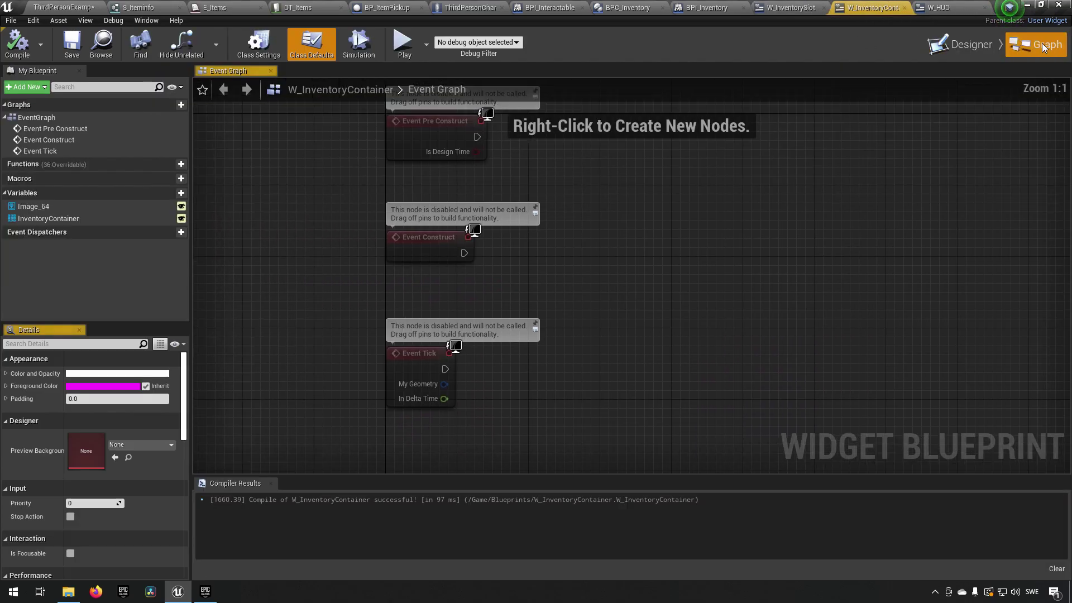
left_click_drag(701, 330, 480, 427)
key("Delete")
right_click_drag(576, 434, 530, 463)
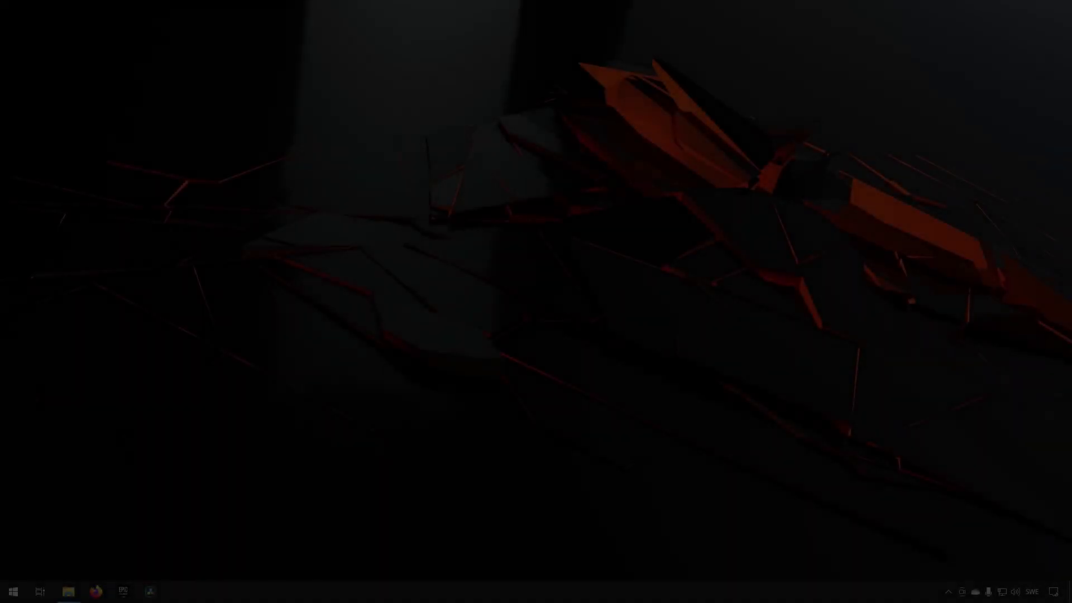